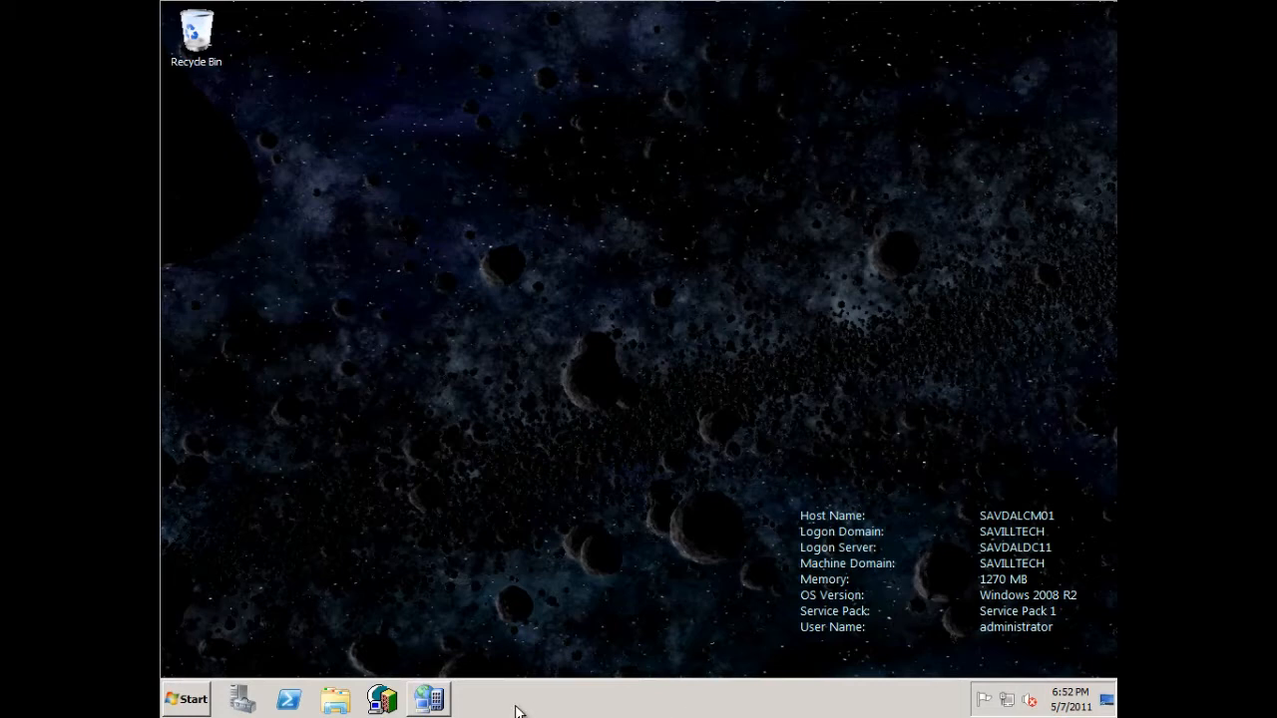
- Browse to the CLIENT STATUS REPORTING folder on DVD Drive (D:) to view its installer files
left_click(335, 701)
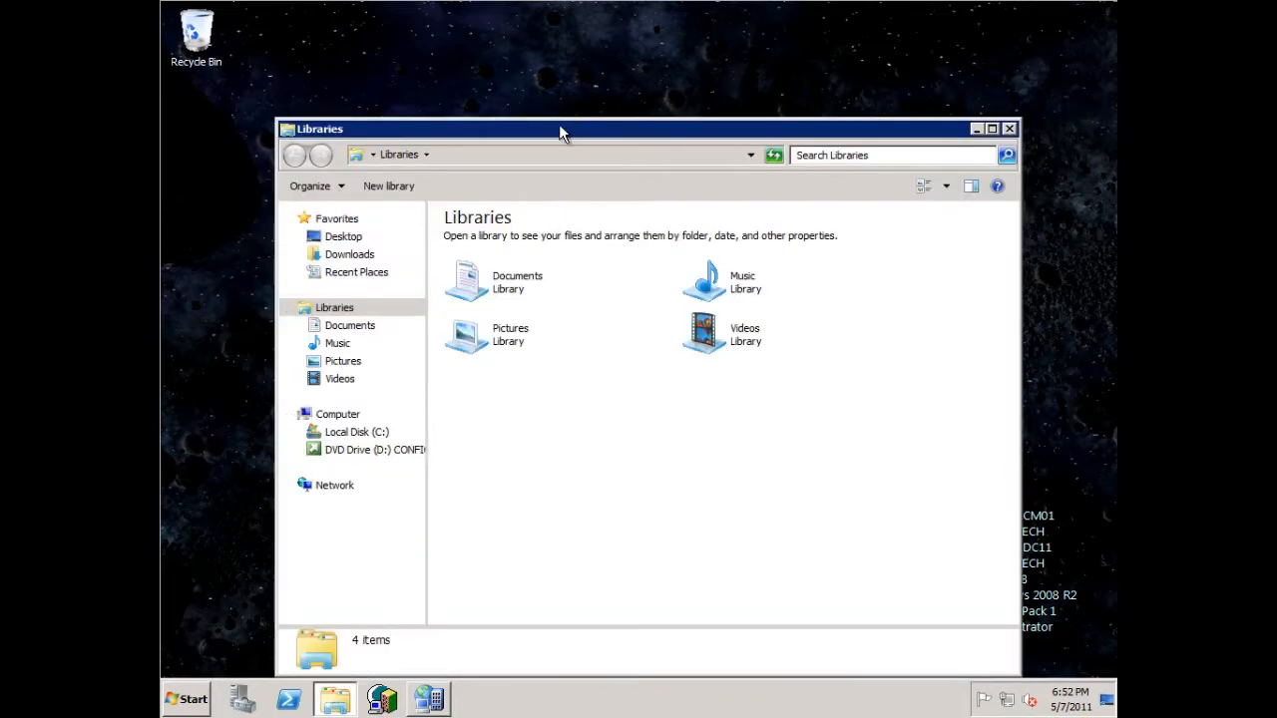
left_click_drag(568, 132, 510, 78)
left_click(326, 396)
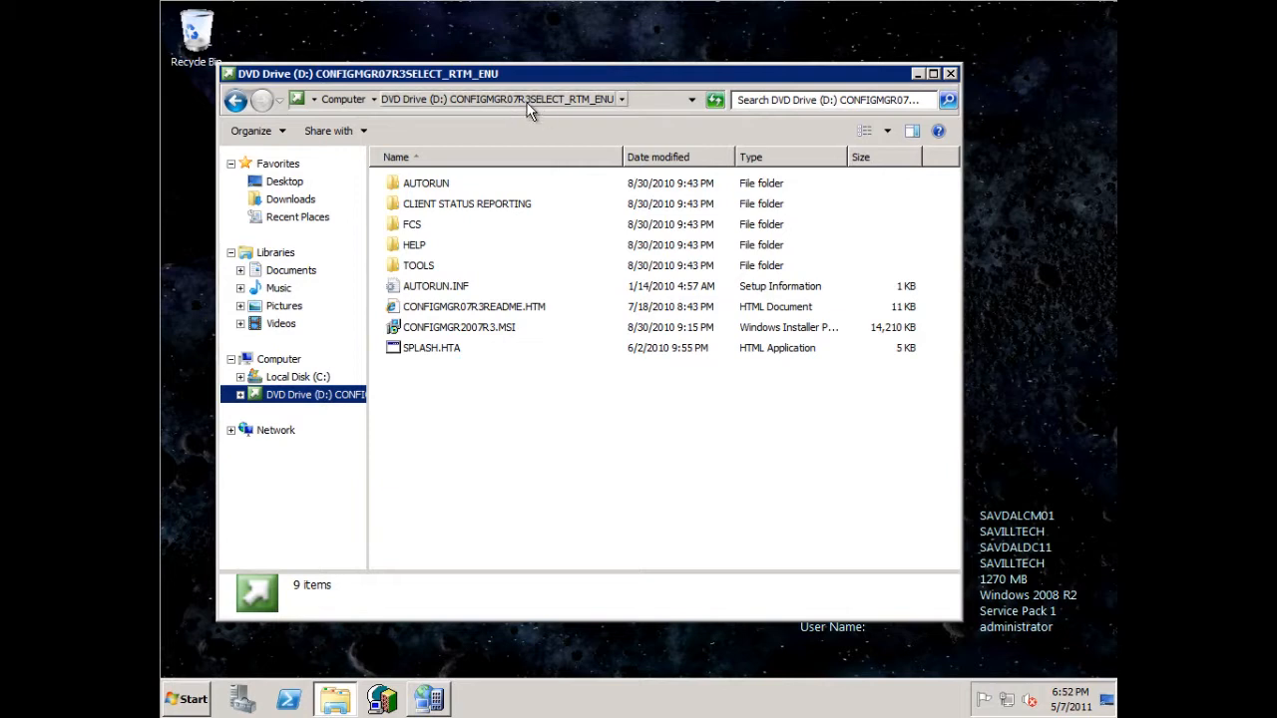
double_click(502, 200)
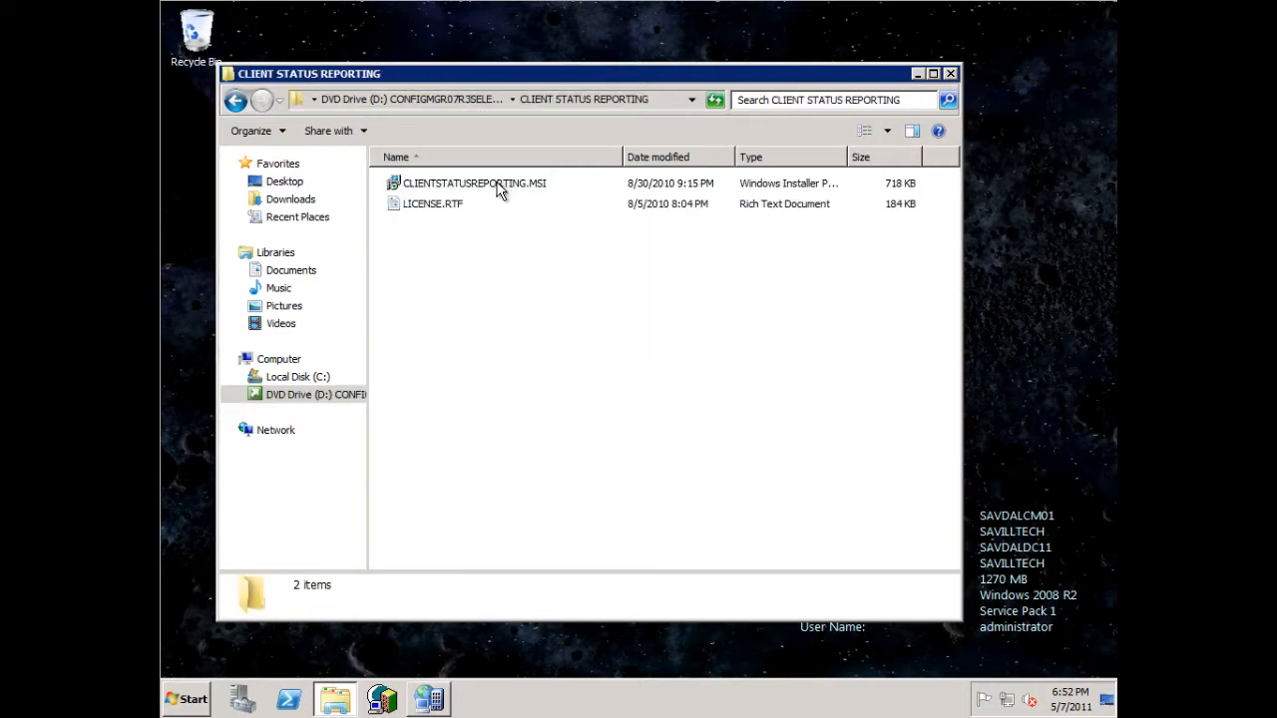
- Launch services.msc and start the ConfigMgr Client Status Reporting service, then close the Services console
left_click(192, 703)
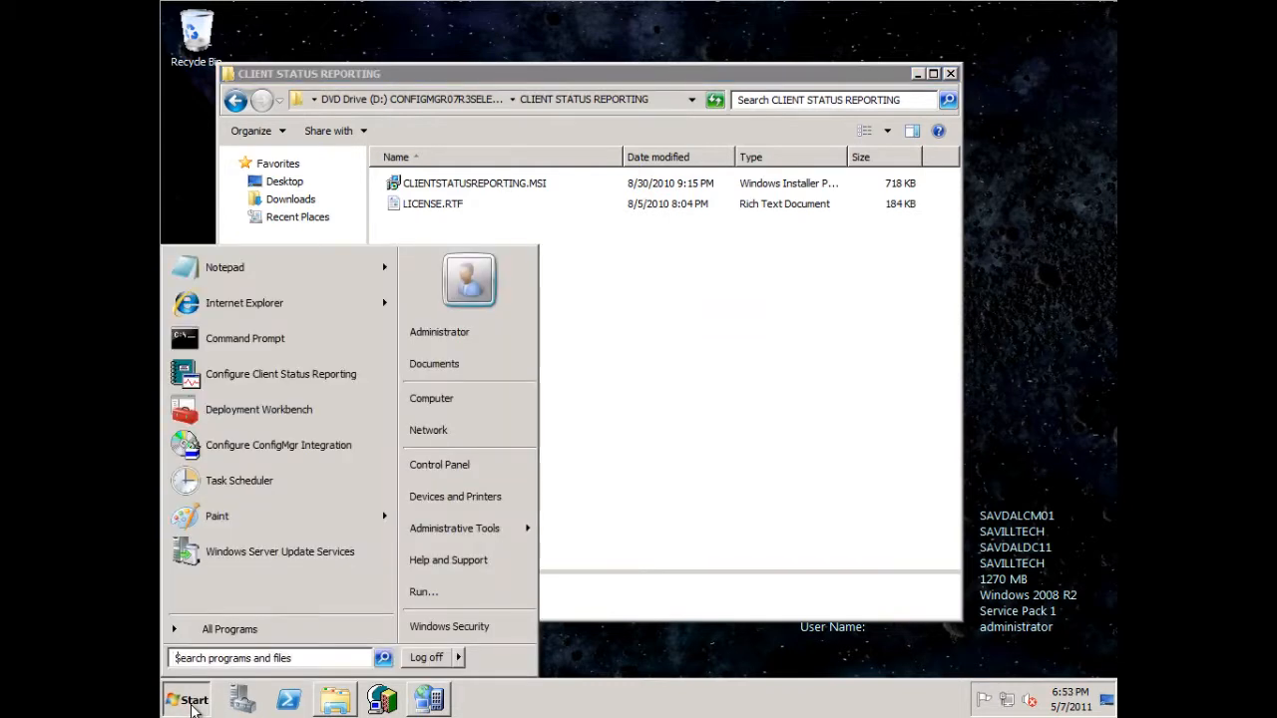
type("services.msc")
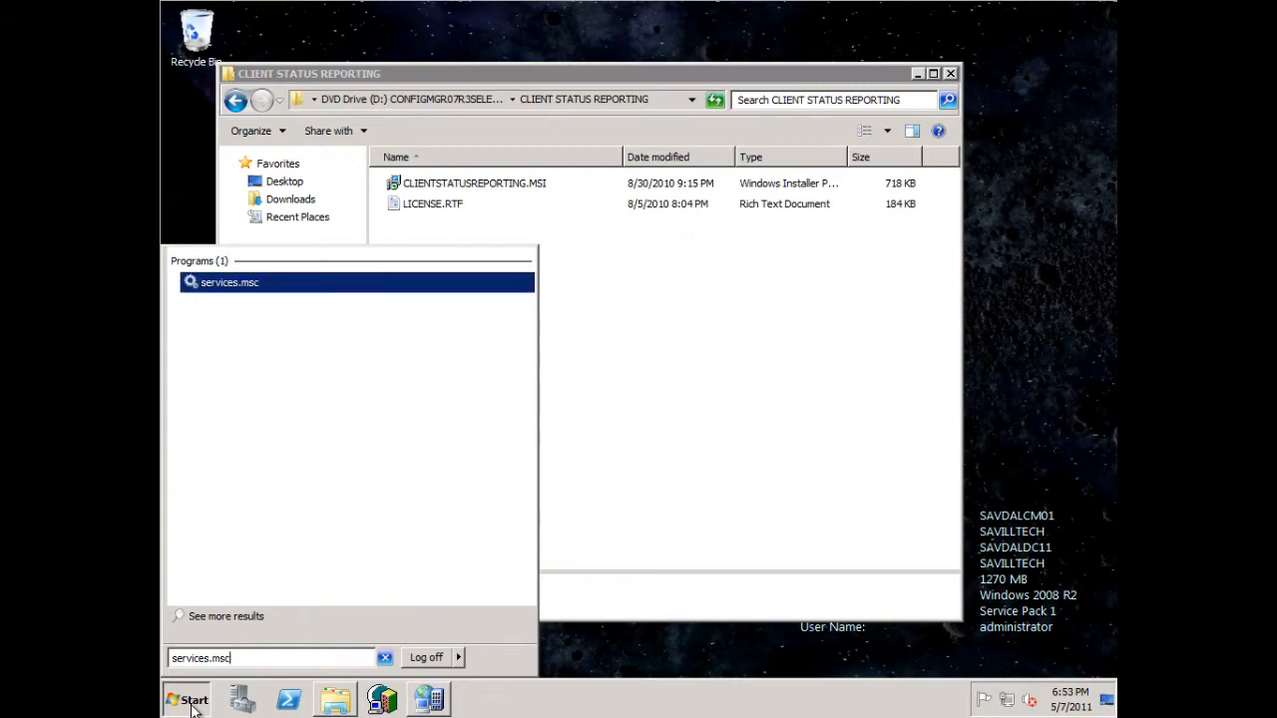
key("Return")
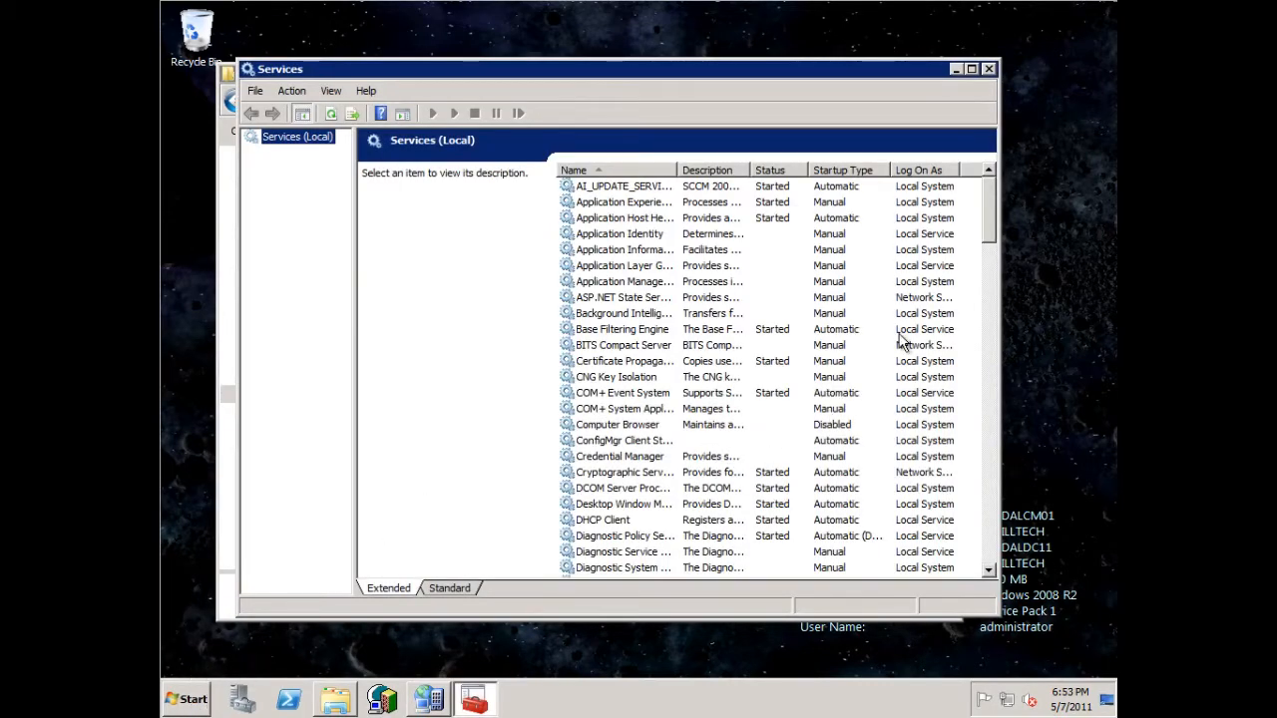
left_click(641, 442)
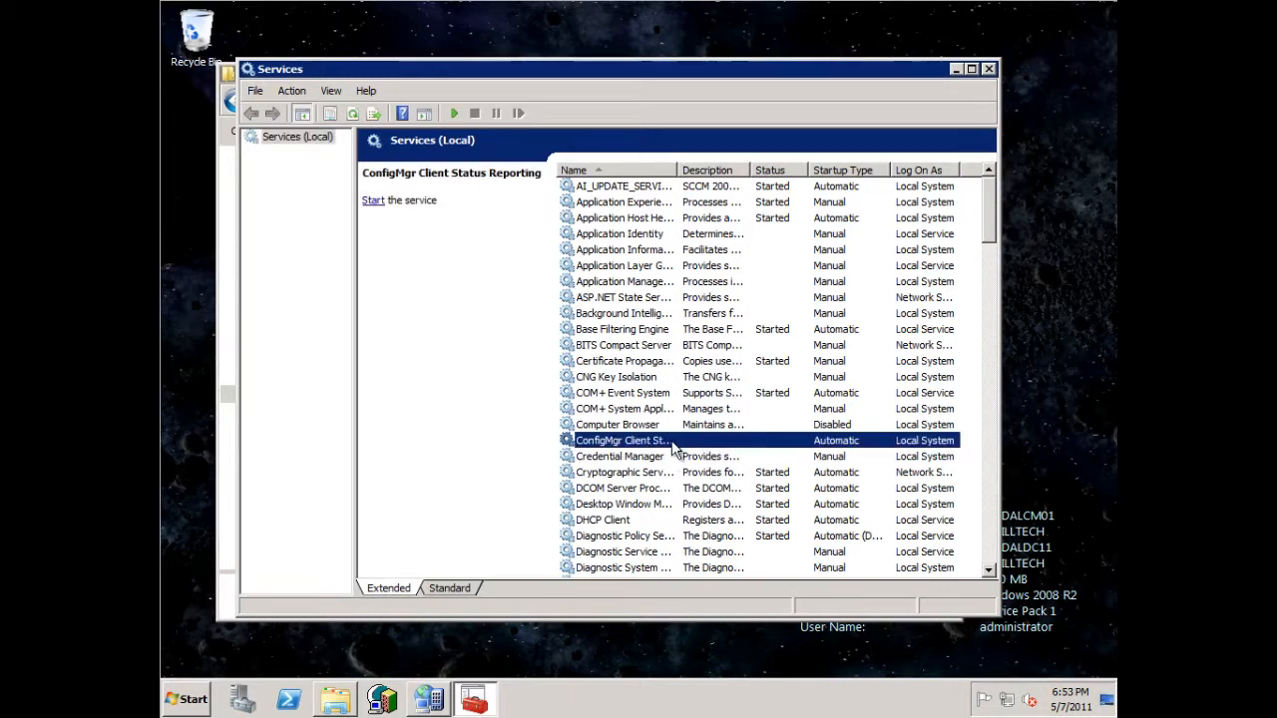
right_click(671, 442)
left_click(693, 456)
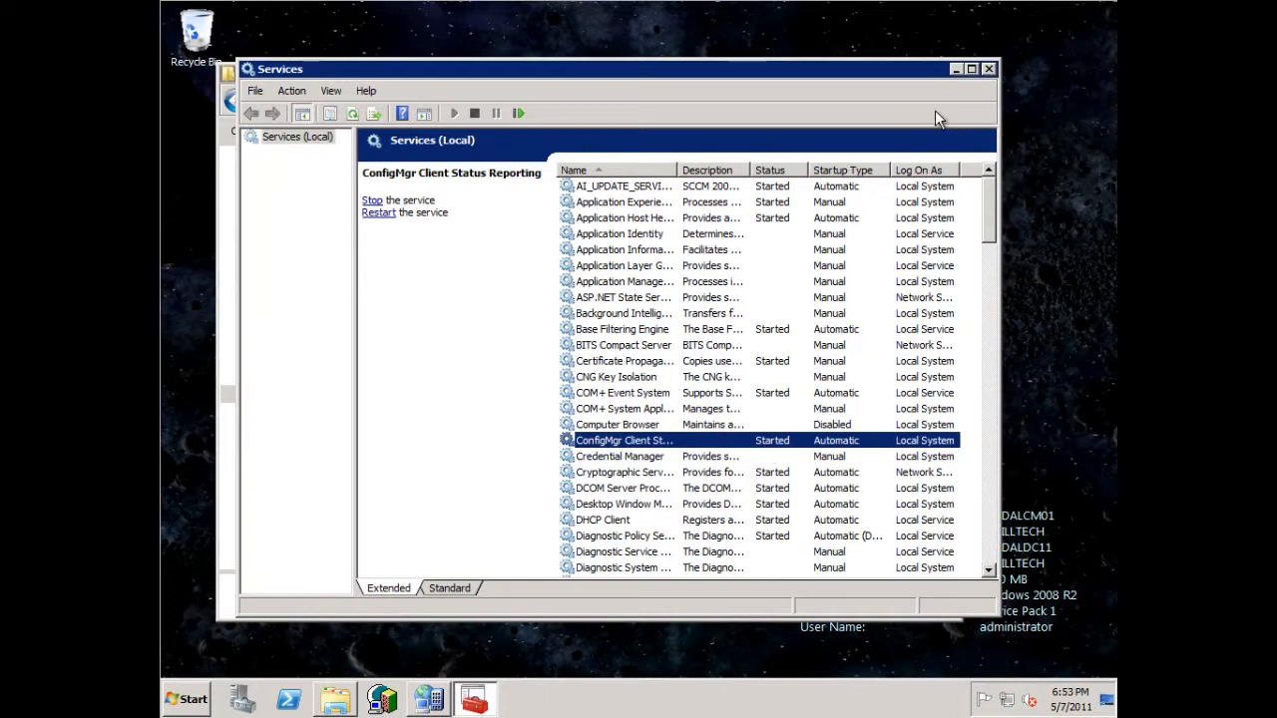
left_click(988, 69)
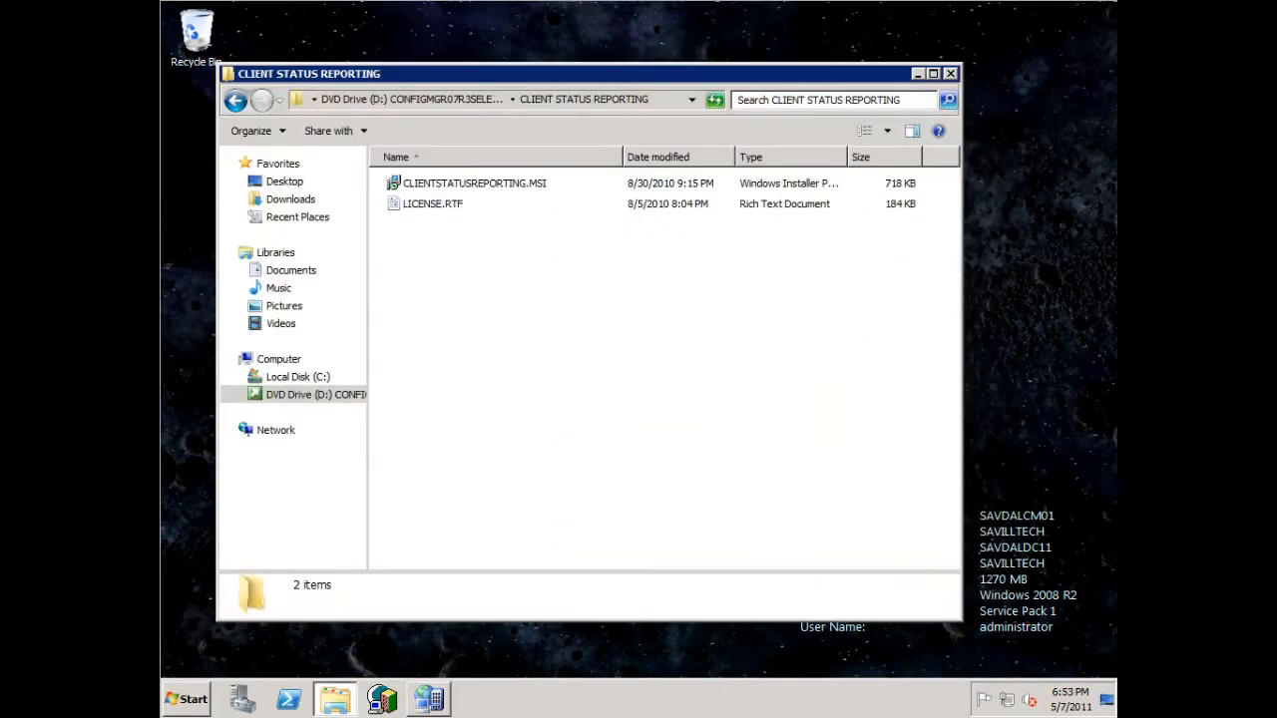
- Open Configure Client Status Reporting and review its site settings, activity period options, schedule and service information
left_click(187, 700)
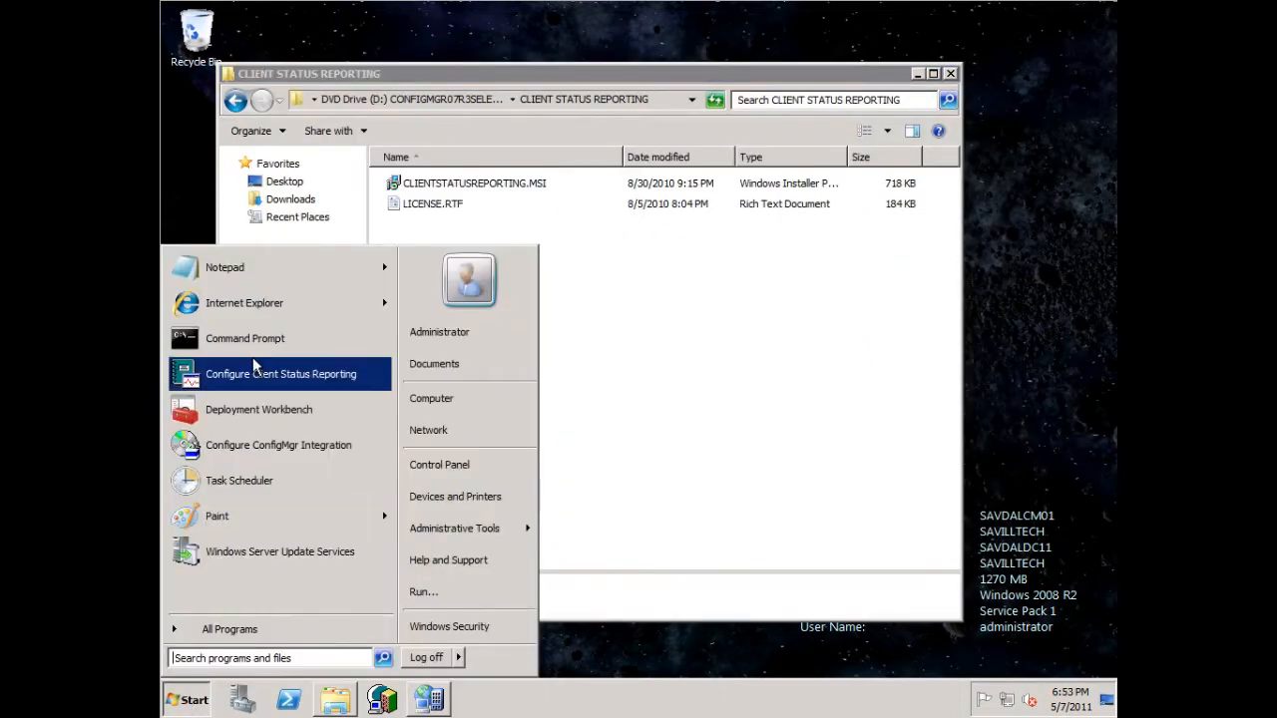
left_click(345, 379)
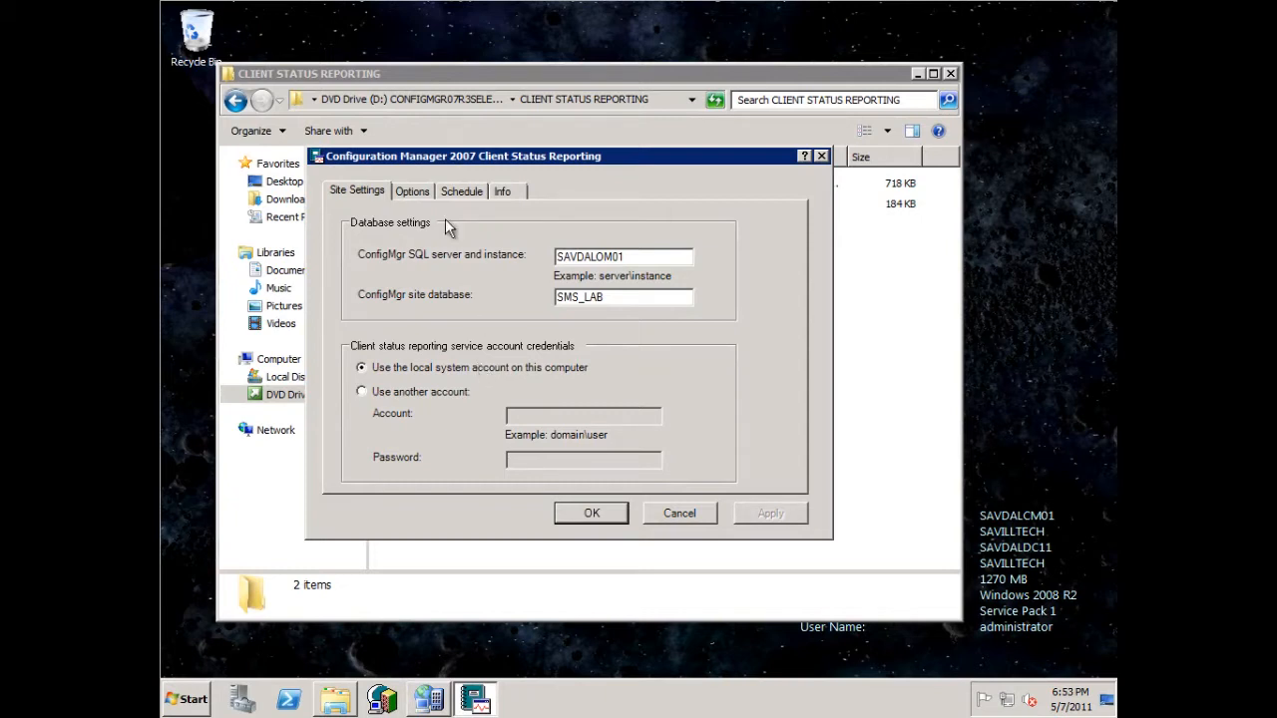
left_click(417, 191)
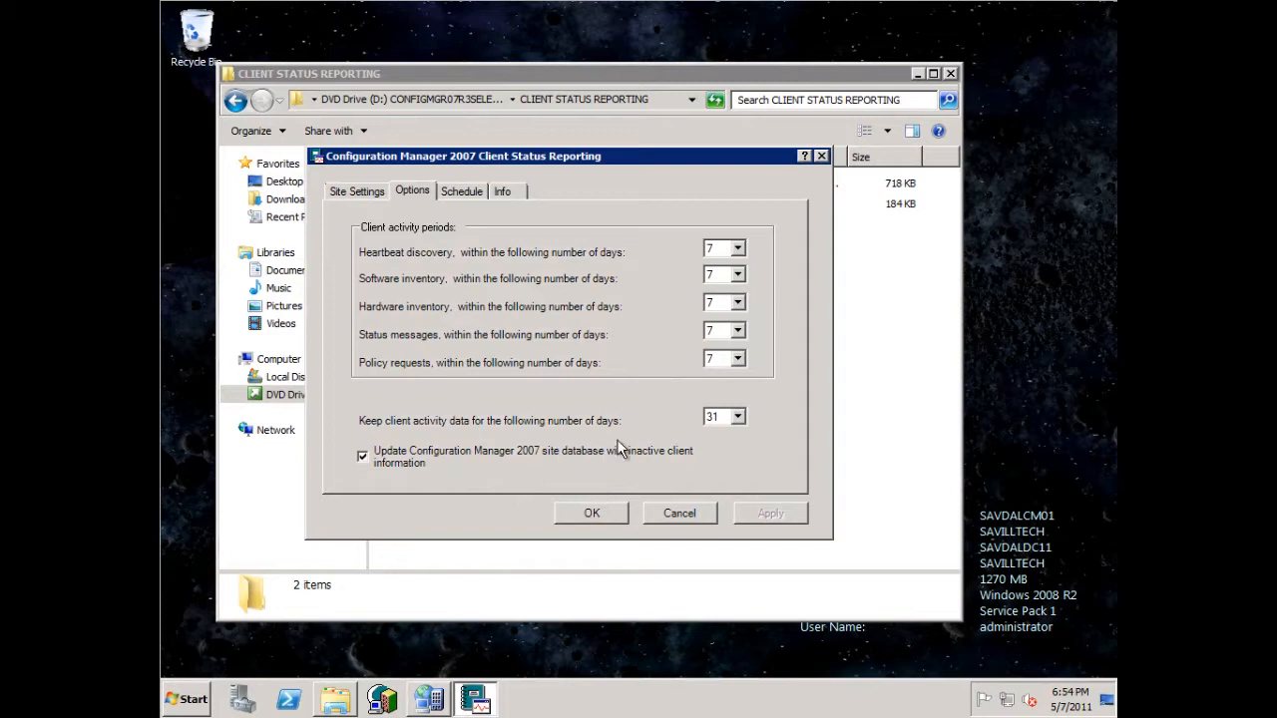
left_click(461, 193)
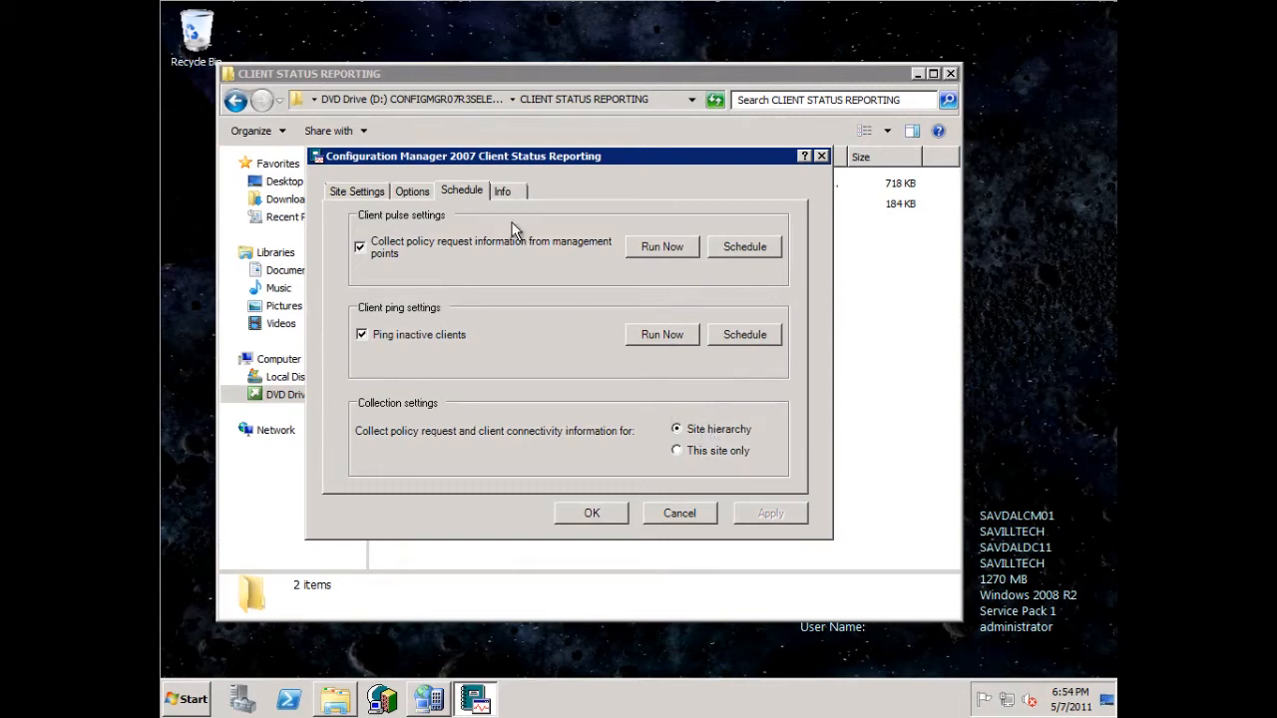
left_click(504, 192)
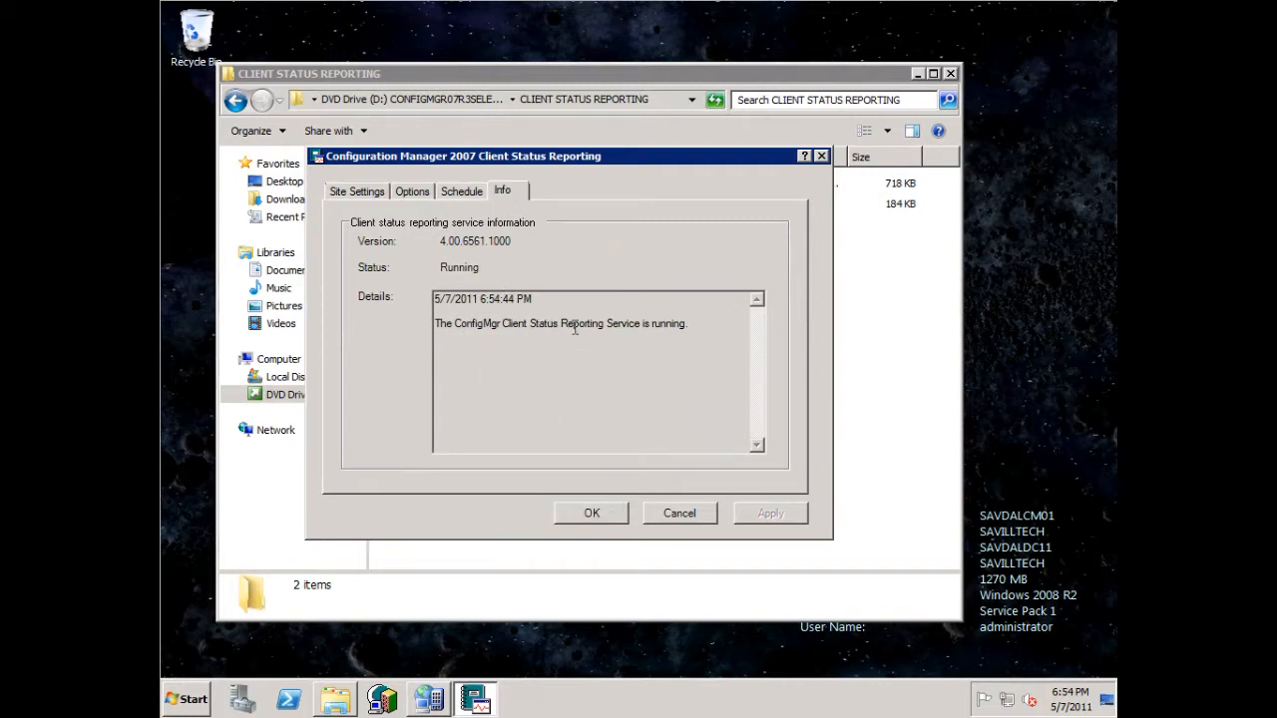
left_click(604, 512)
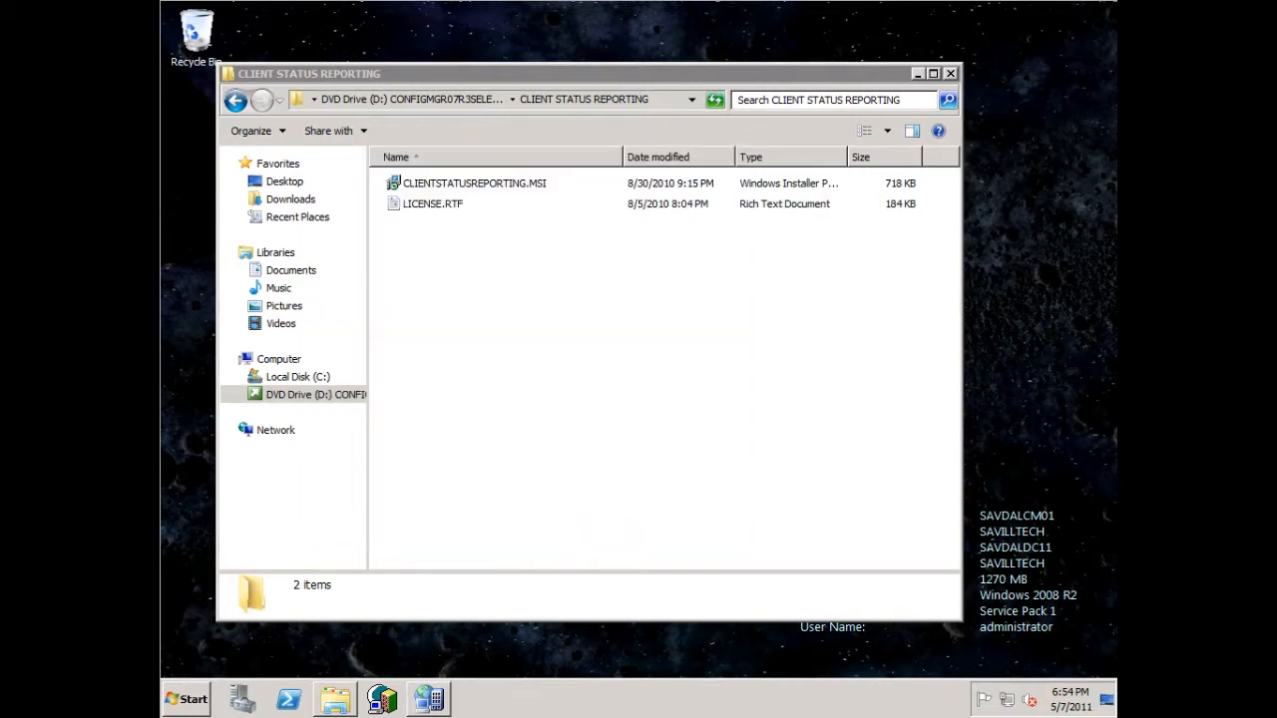
- Switch to the Configuration Manager Console and sort the Reports list by category to find the Client Status reports
left_click(432, 700)
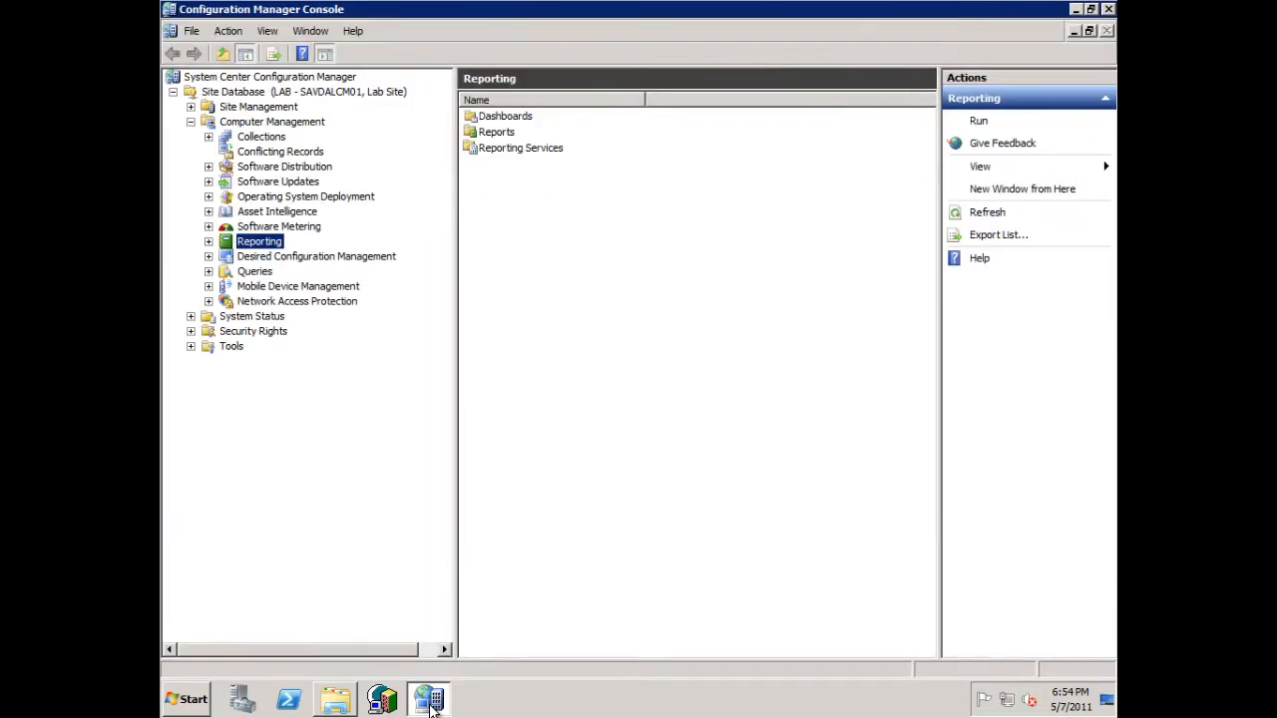
left_click(208, 242)
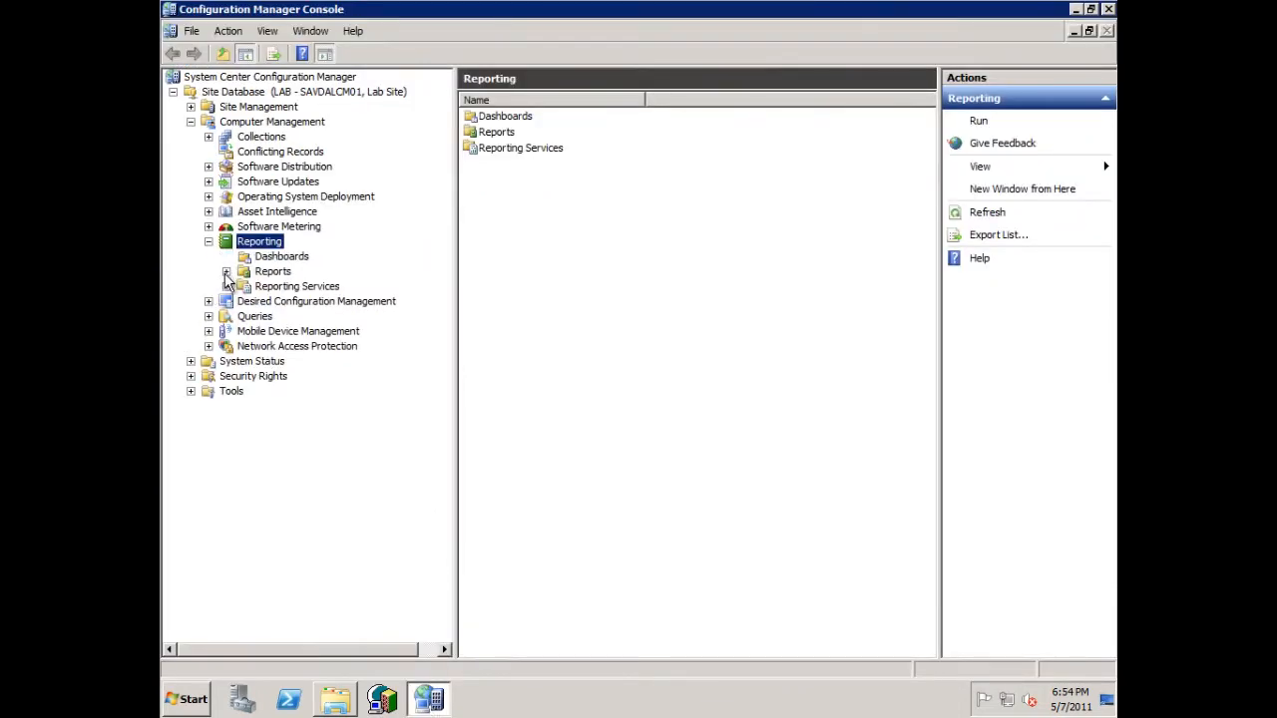
left_click(270, 279)
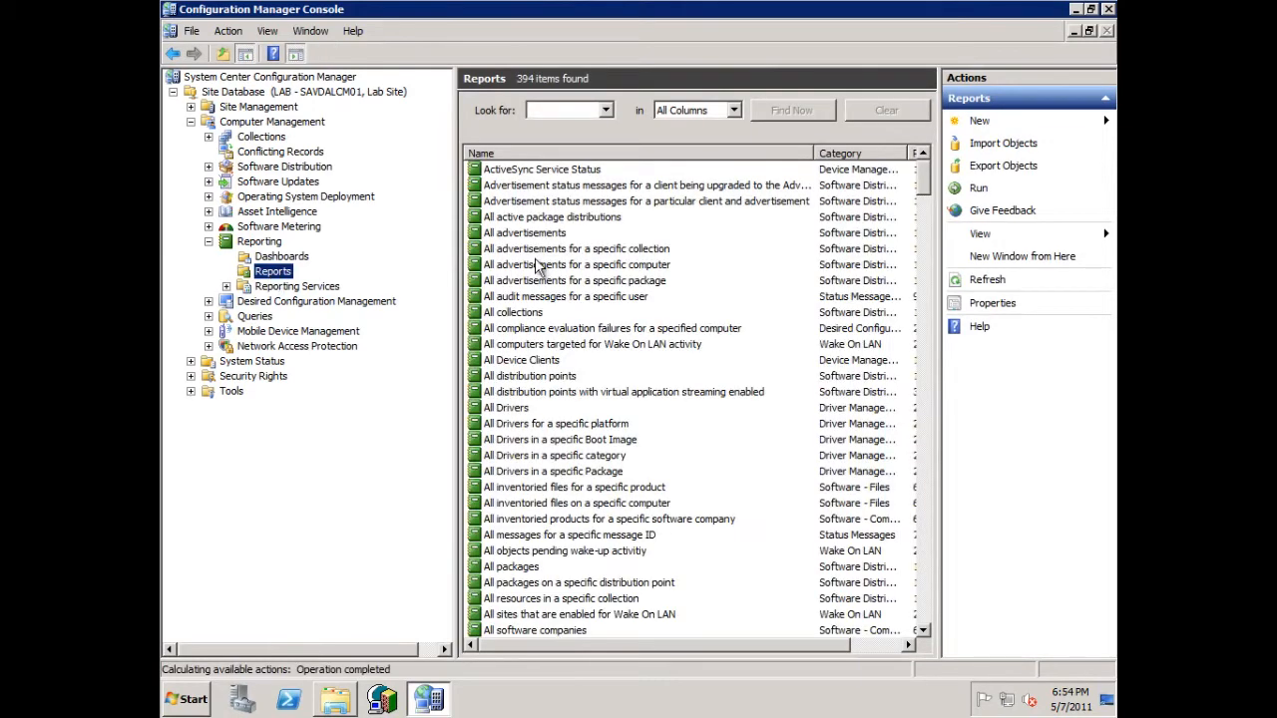
left_click(875, 151)
left_click_drag(920, 192, 917, 243)
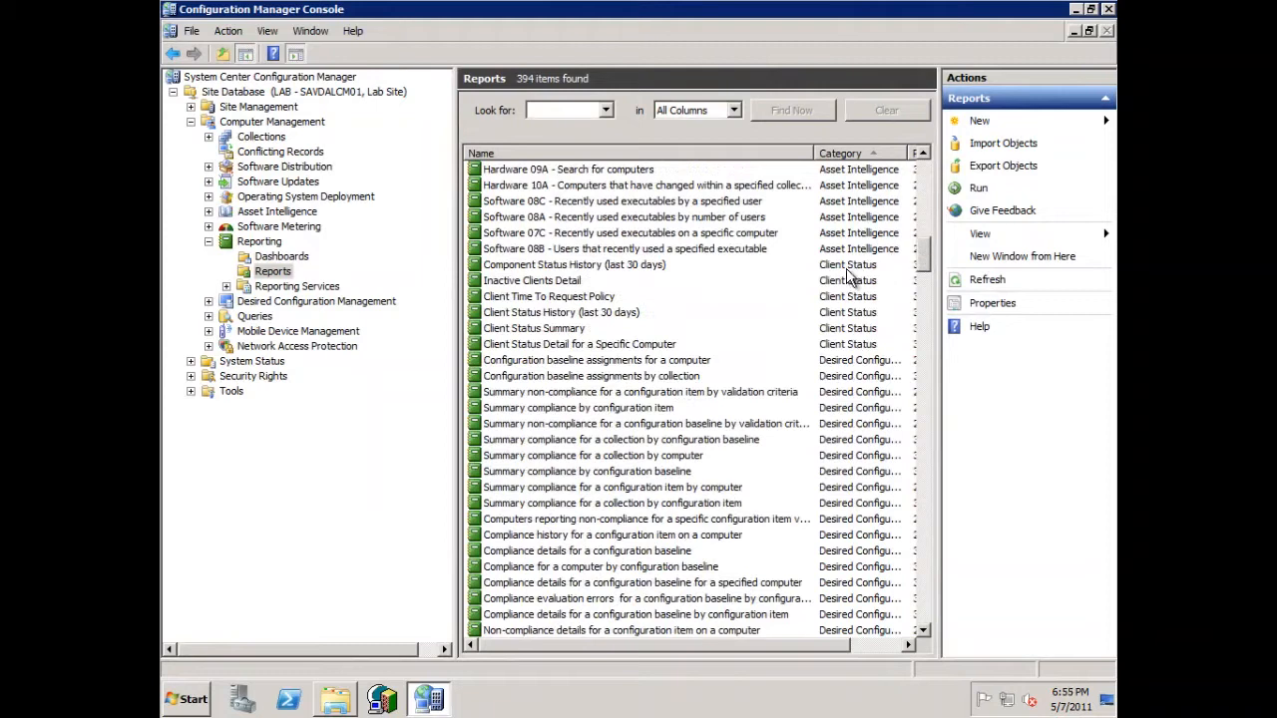
- Start an object import for Reports and choose ClientStatusReports.mof from the Microsoft ConfigMgr Client Status\Reports folder
right_click(287, 276)
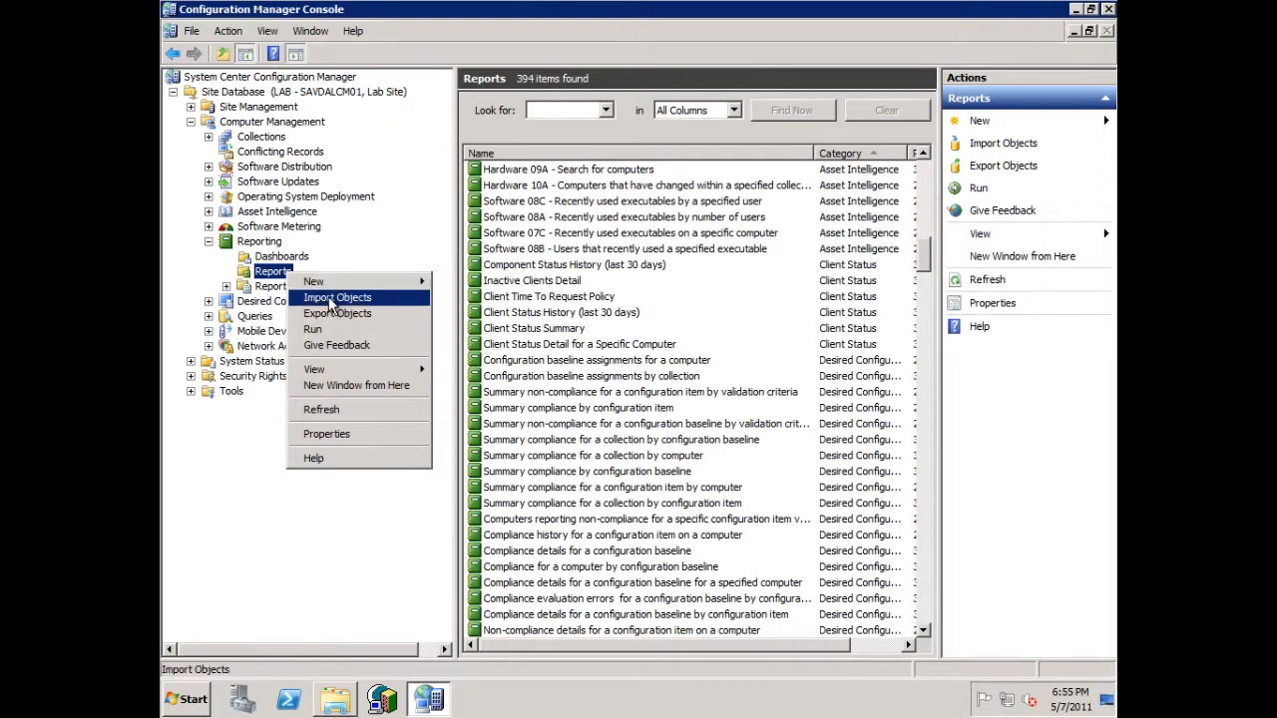
left_click(329, 301)
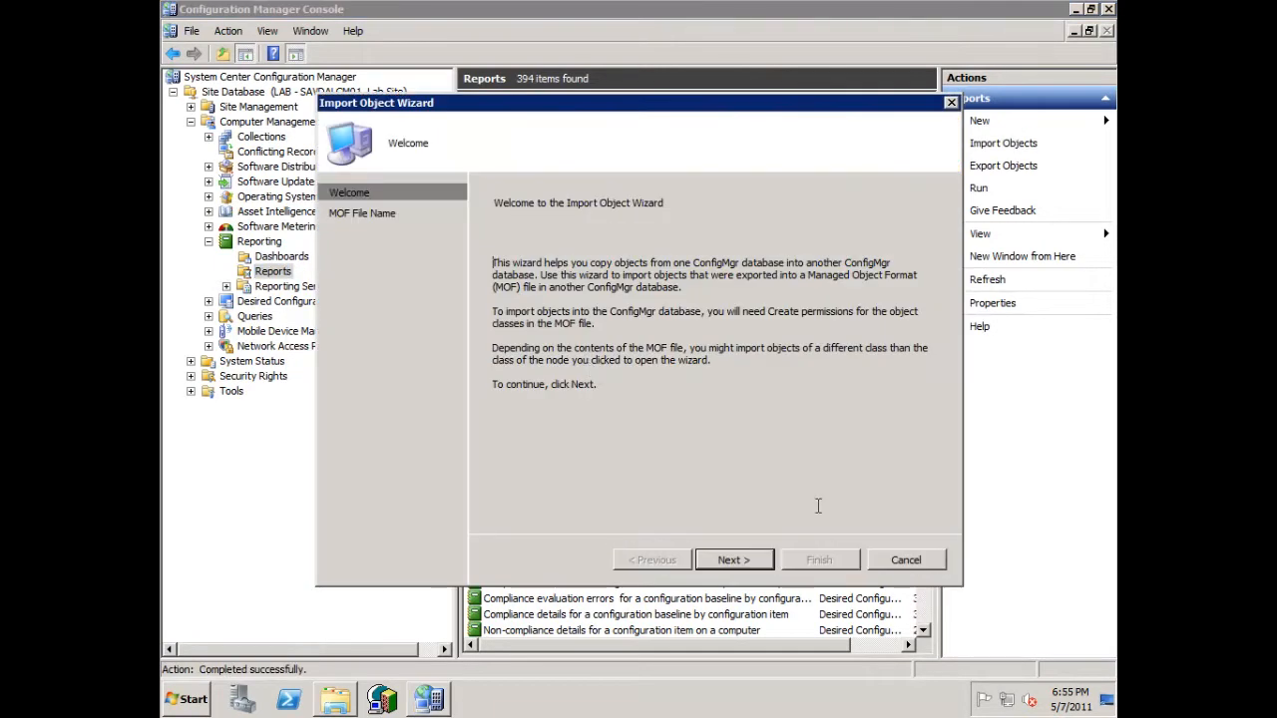
left_click(735, 559)
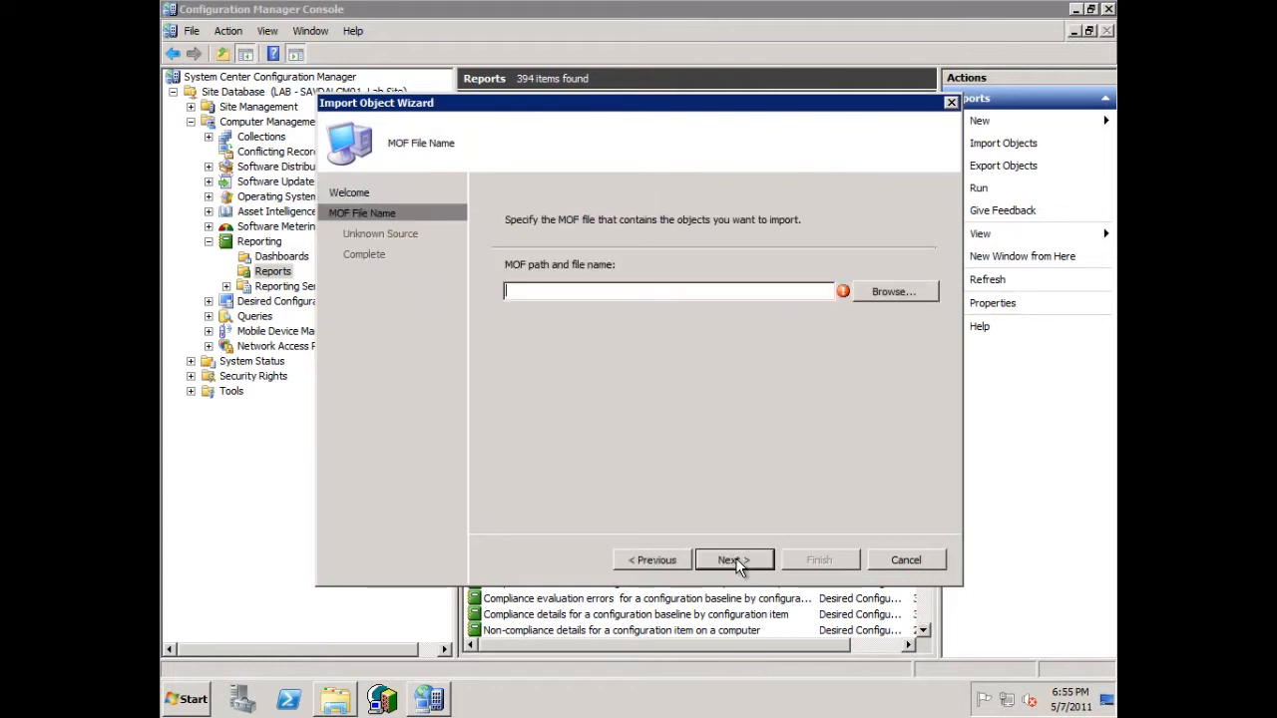
left_click(908, 291)
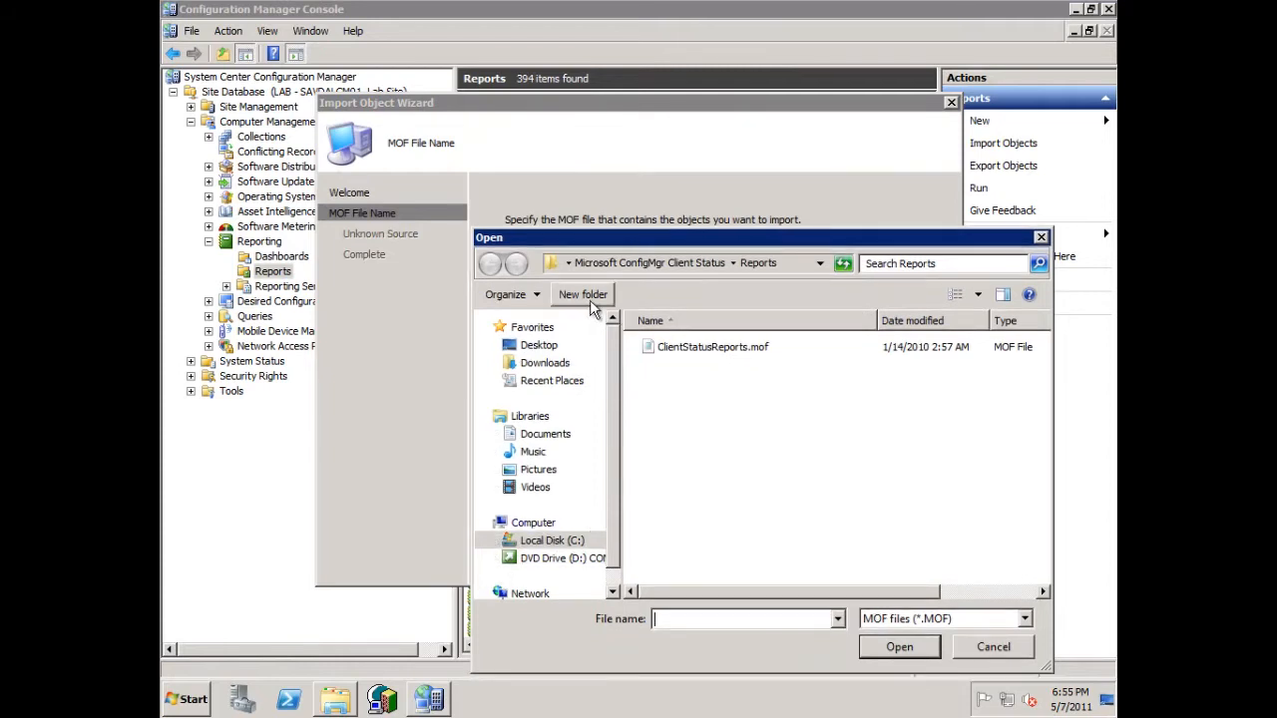
left_click(570, 263)
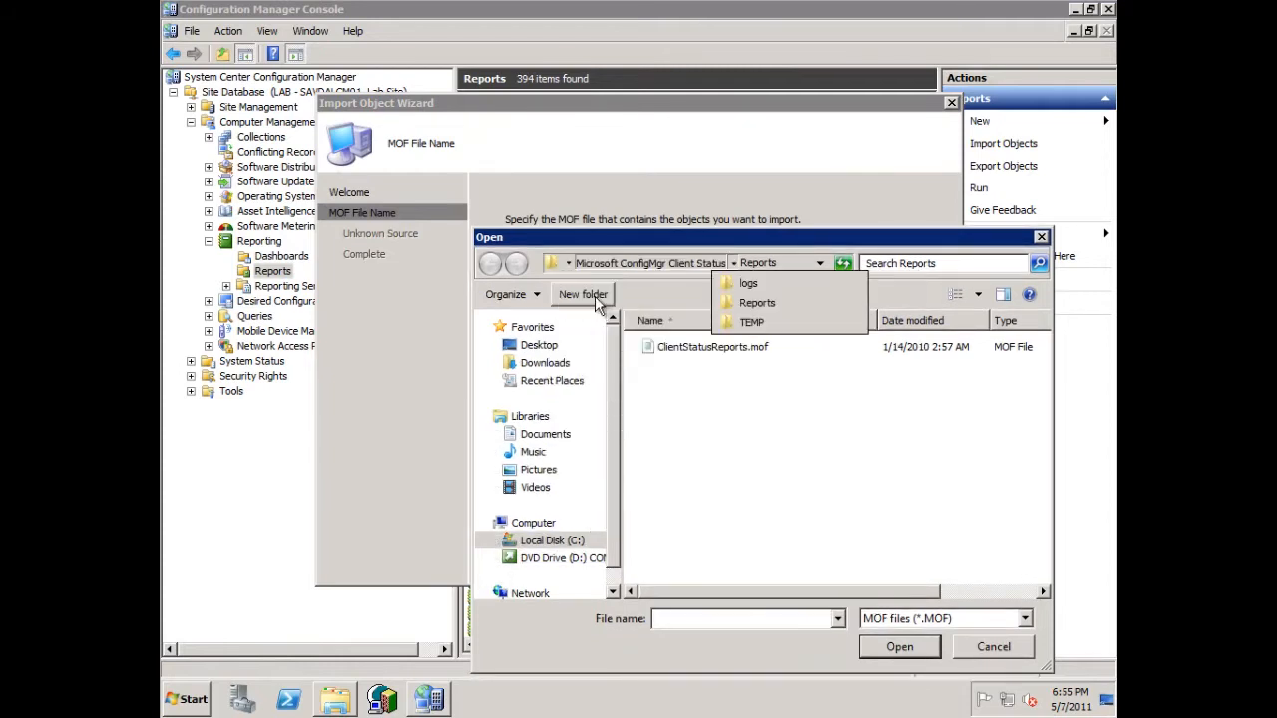
mouse_move(570, 264)
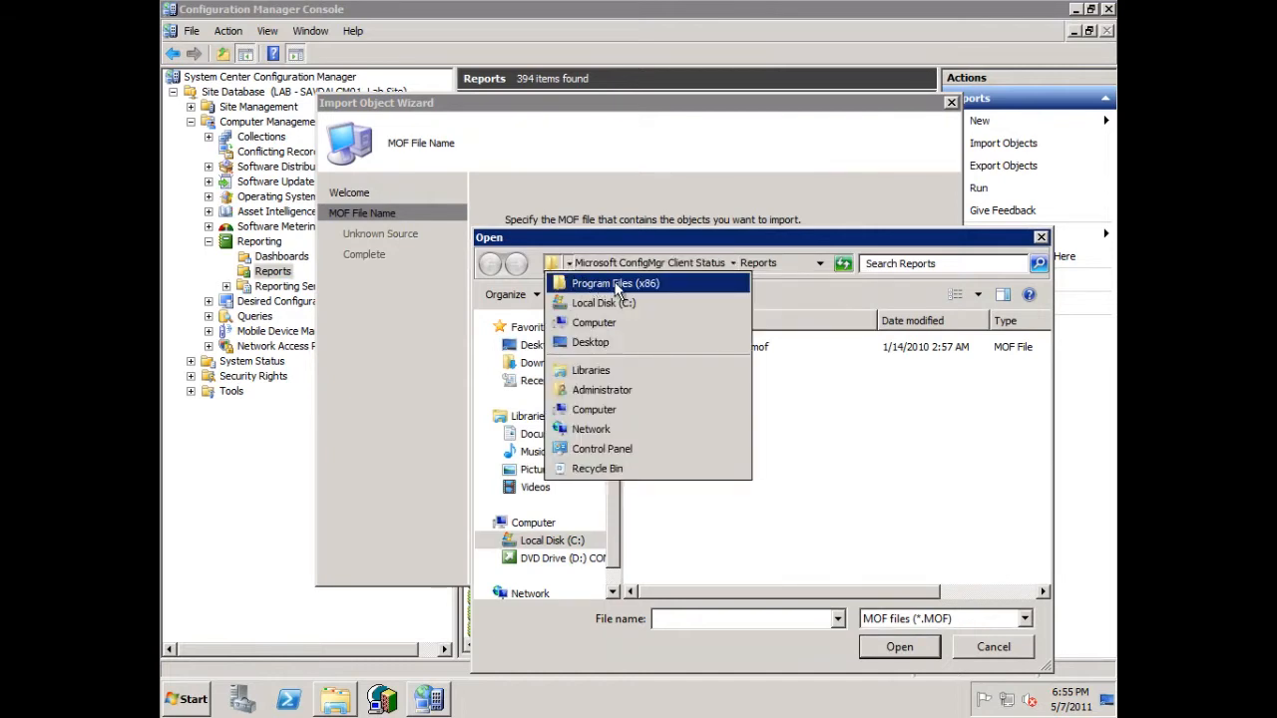
mouse_move(629, 267)
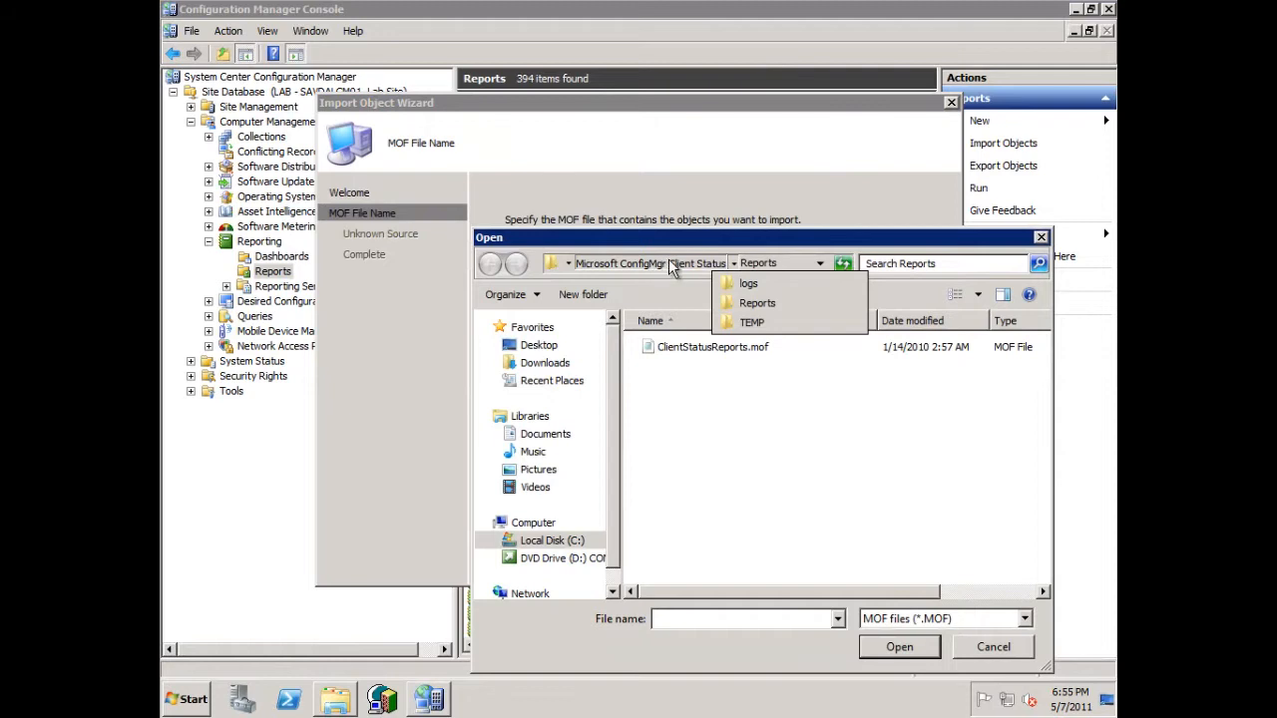
left_click(770, 262)
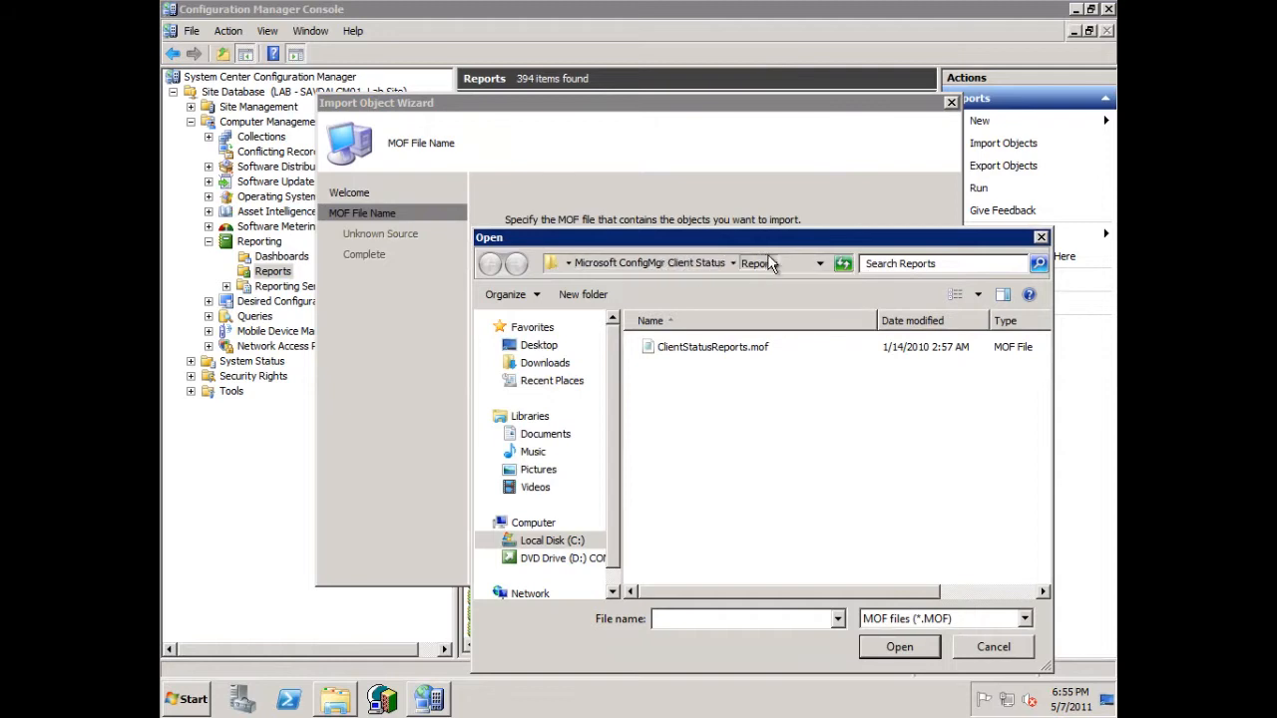
left_click(755, 346)
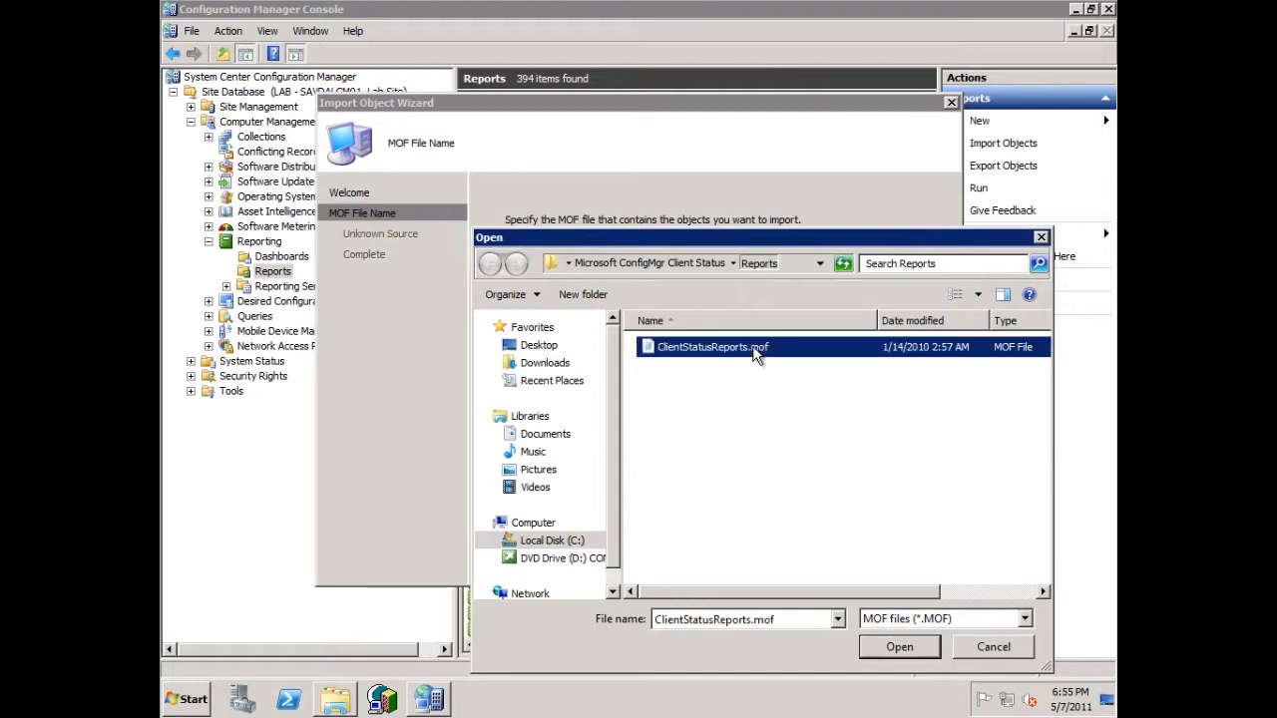
left_click(895, 648)
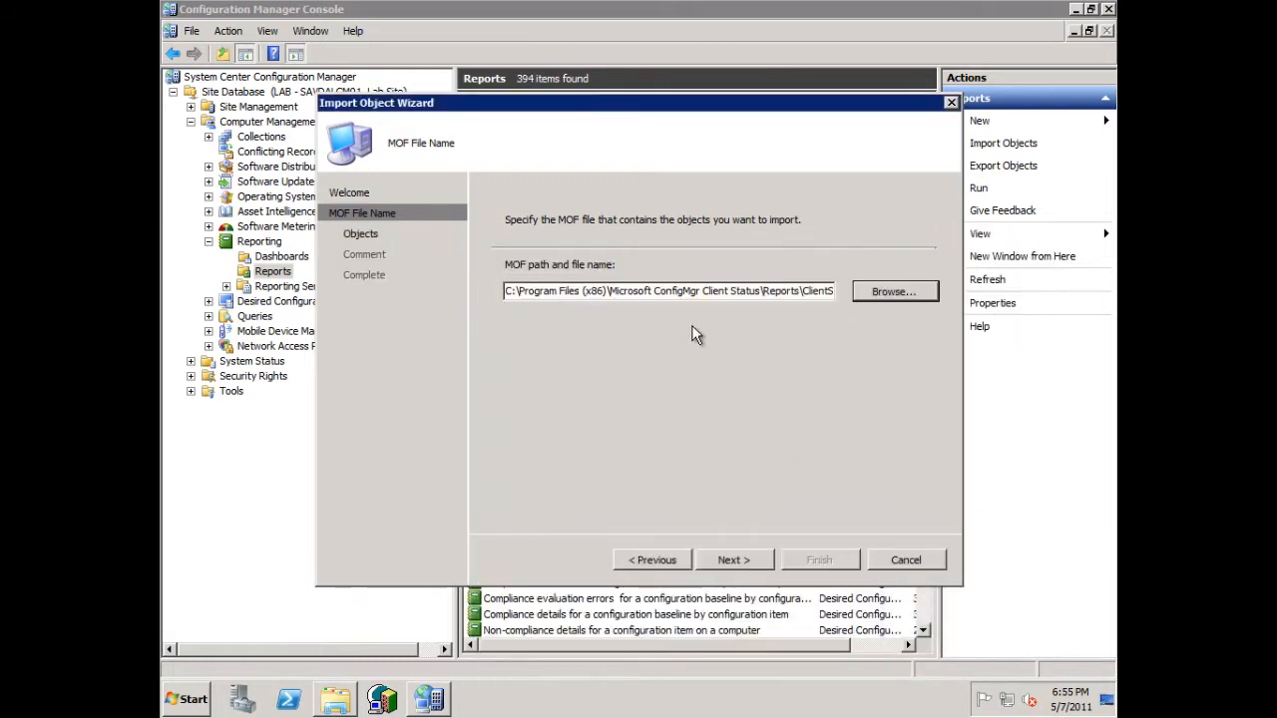
- Review the listed client status reports, import them without changing the comment, and exit the import wizard
left_click(726, 560)
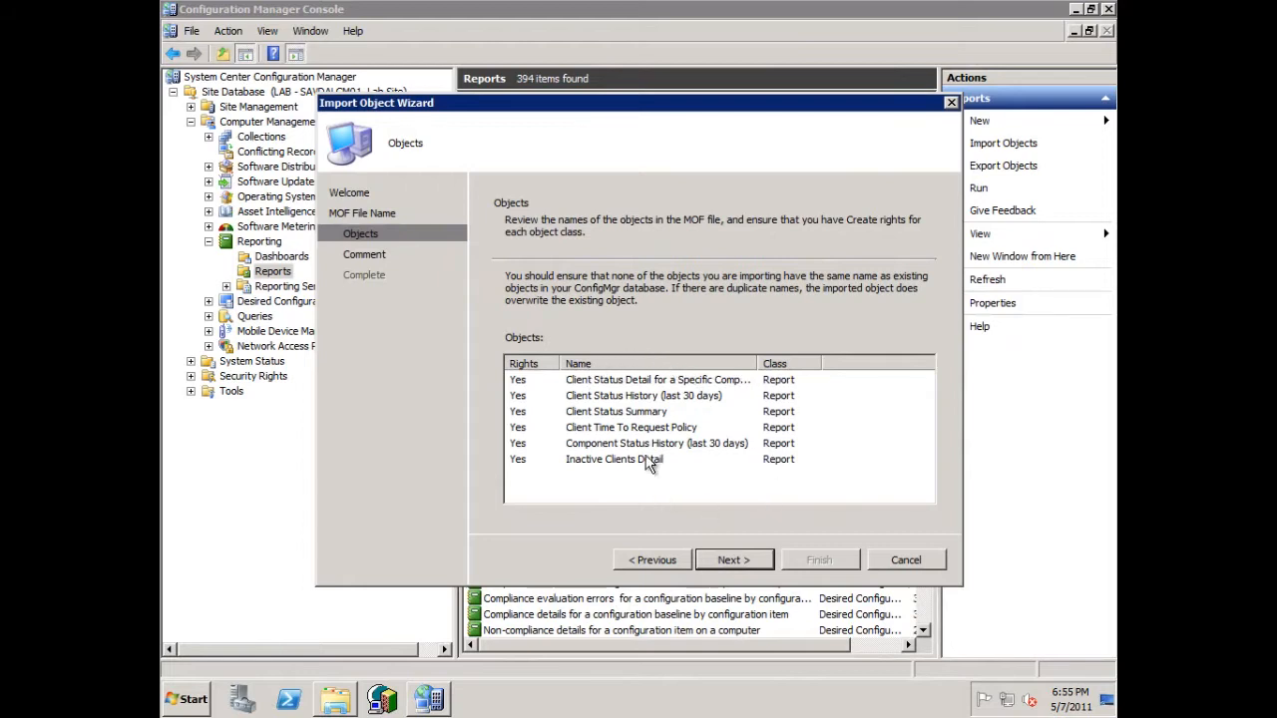
left_click(725, 560)
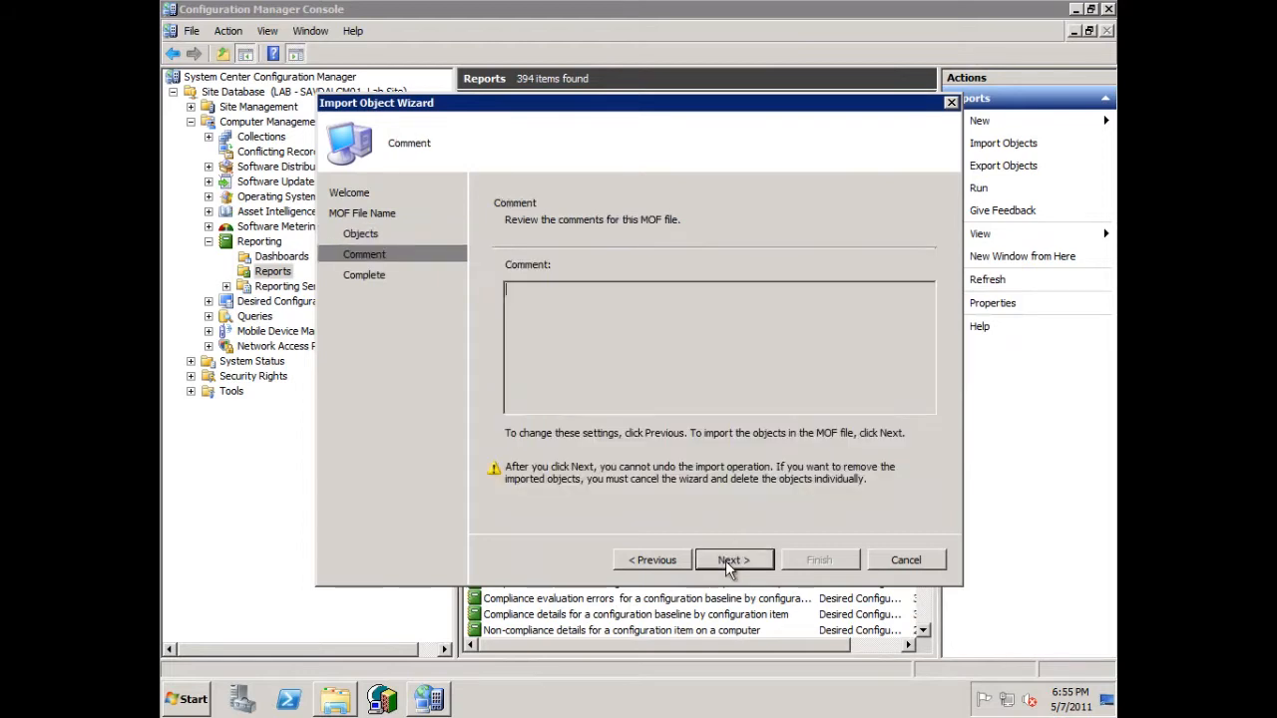
left_click(735, 563)
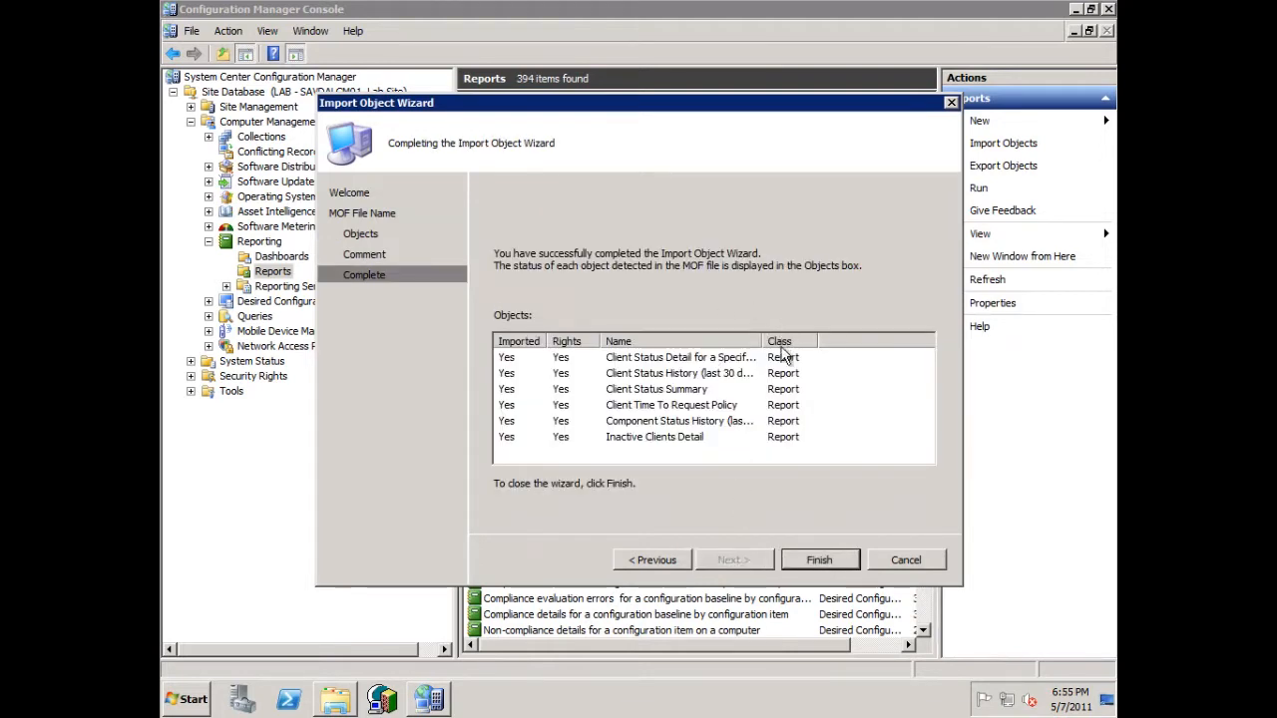
left_click(907, 560)
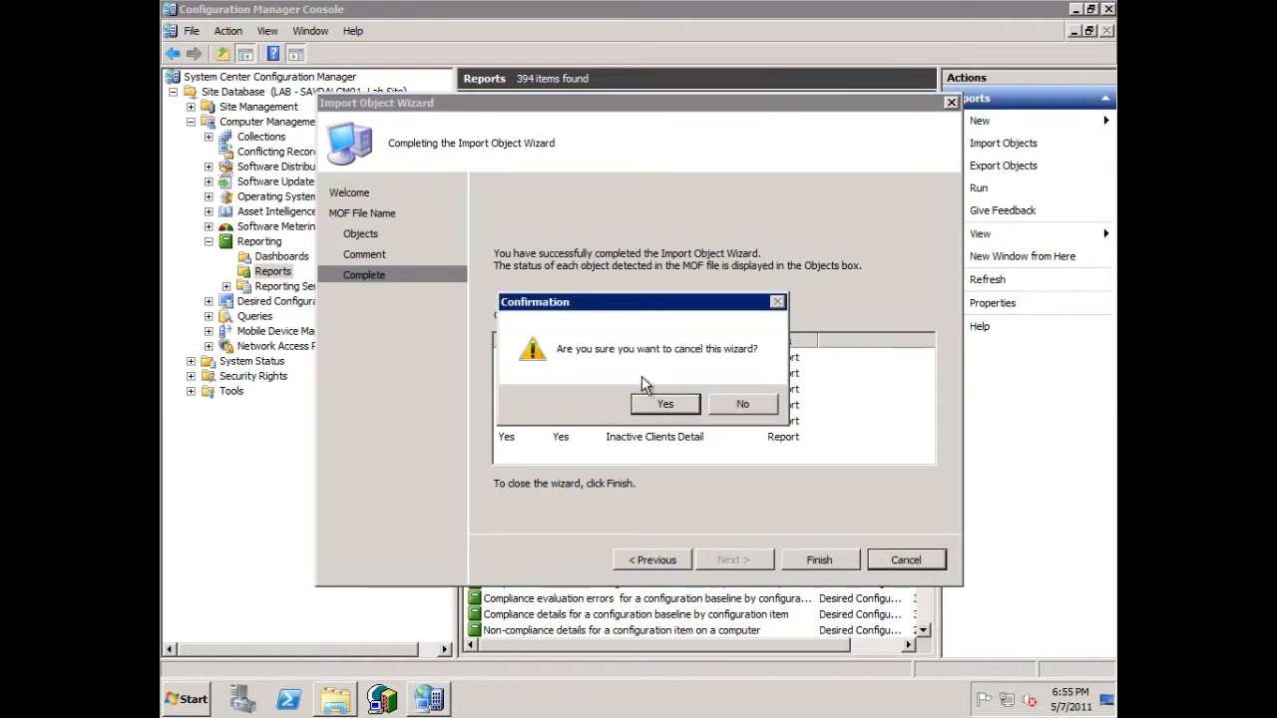
left_click(667, 406)
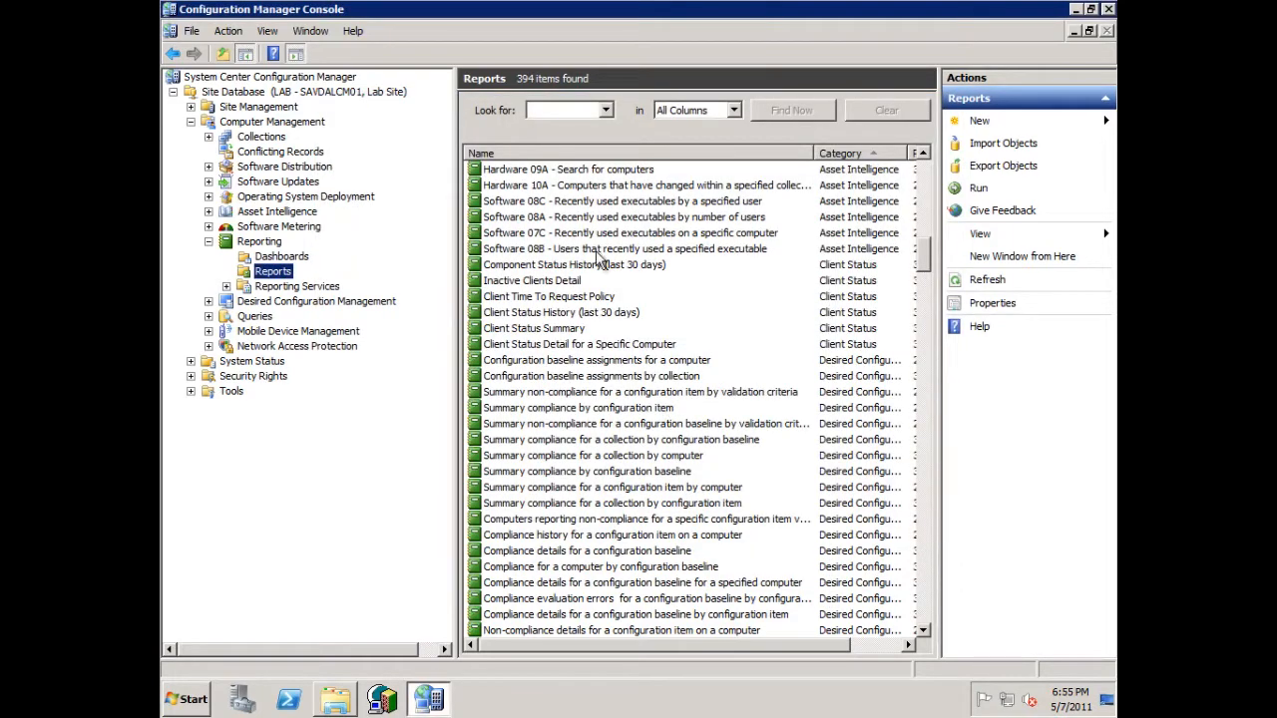
- Start copying reports to Reporting Services on \\SAVDALOM01, keeping the savdalom01 SMS_LAB data source and Windows integrated security
left_click(226, 286)
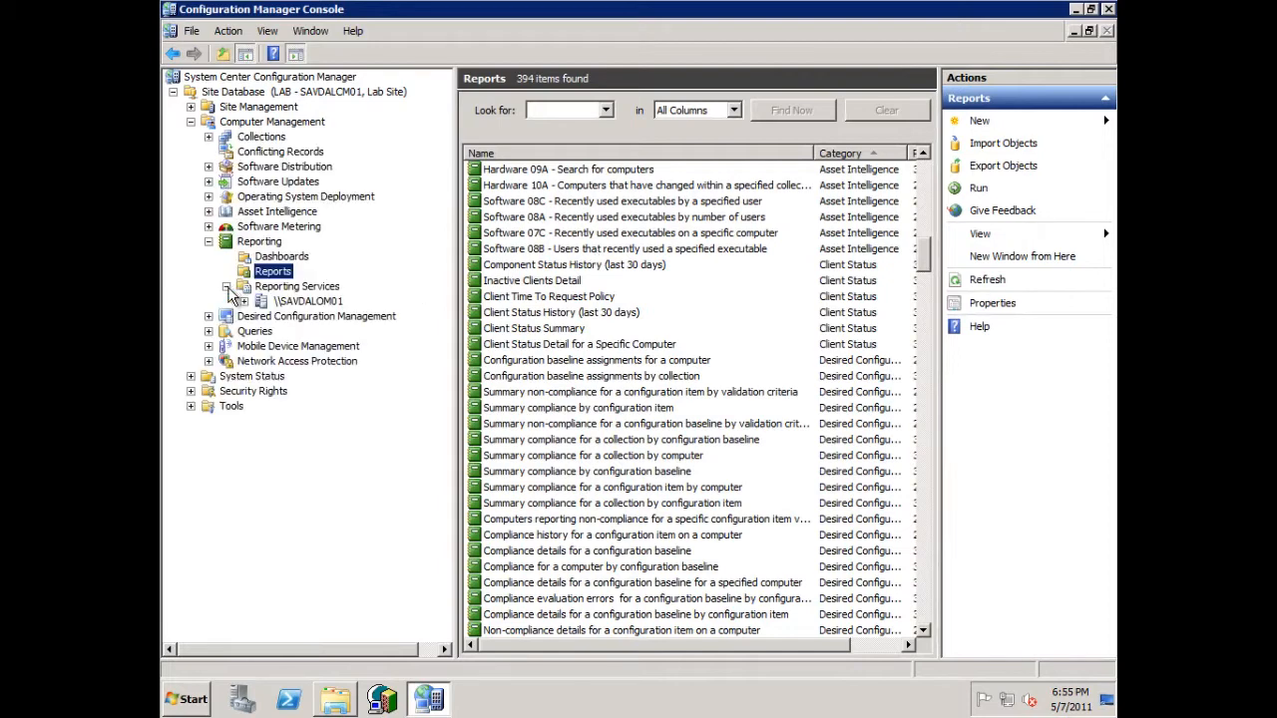
left_click(244, 302)
left_click(287, 302)
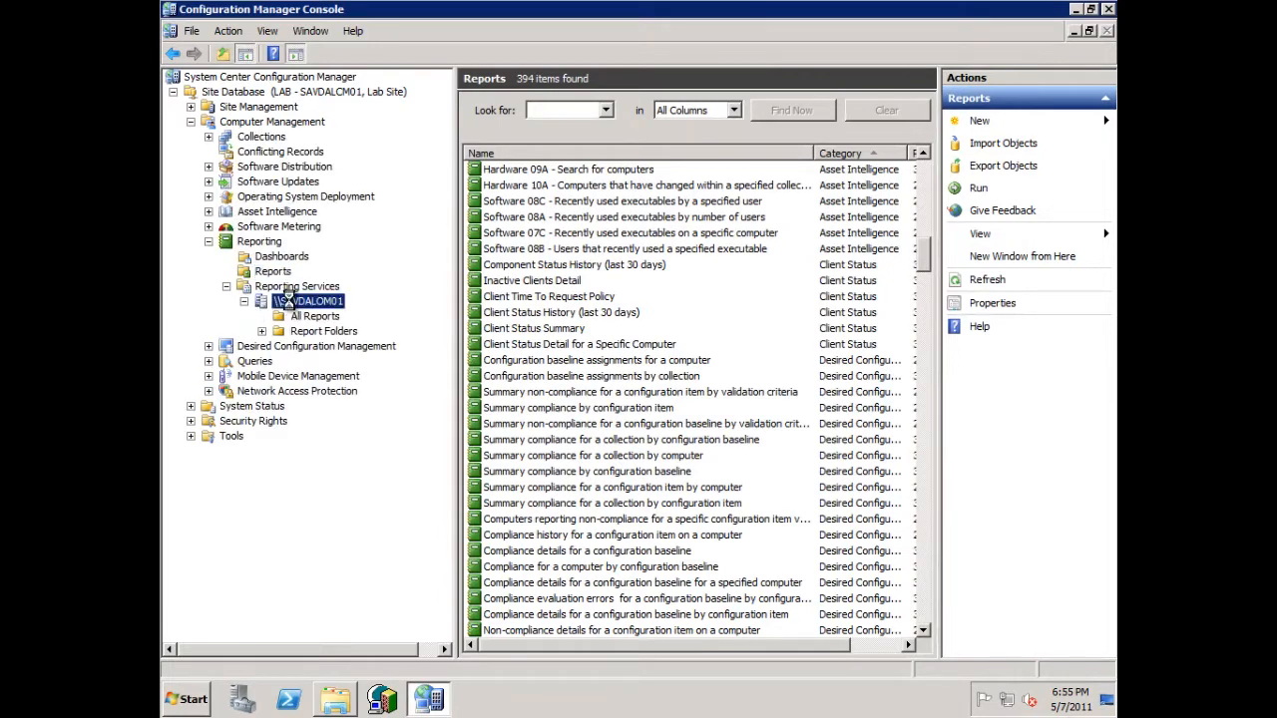
right_click(288, 302)
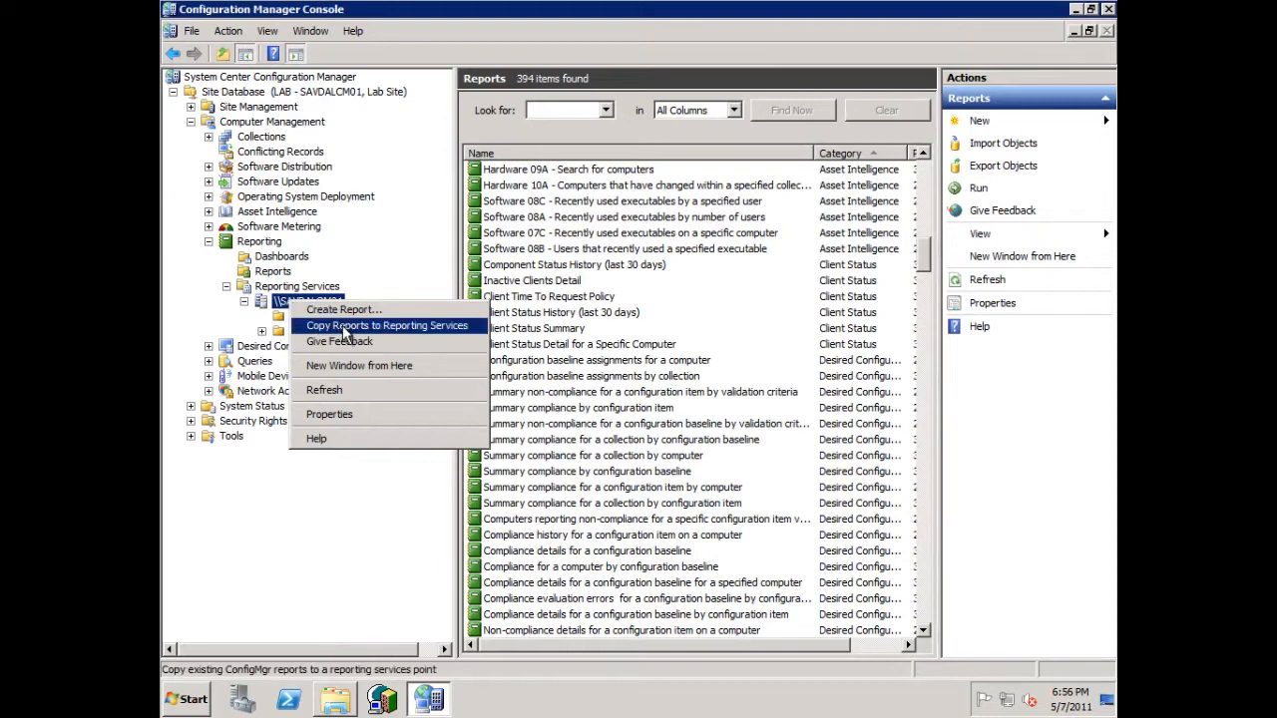
left_click(344, 326)
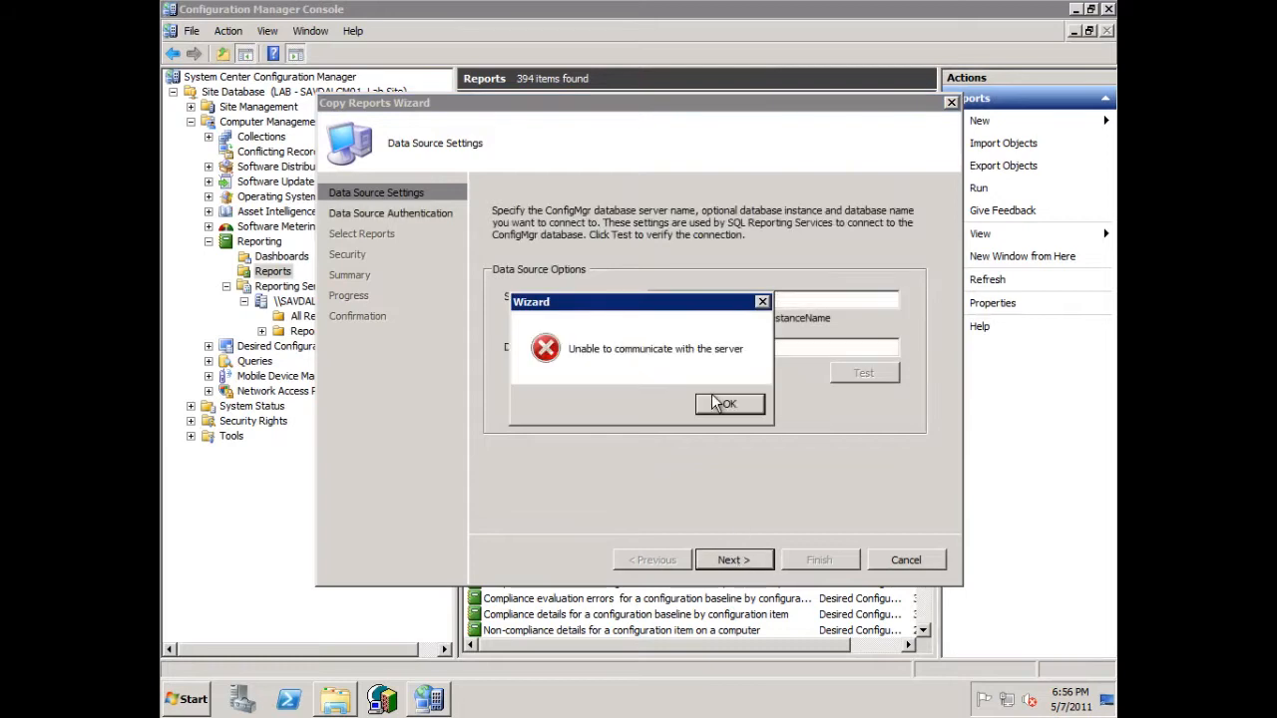
left_click(717, 403)
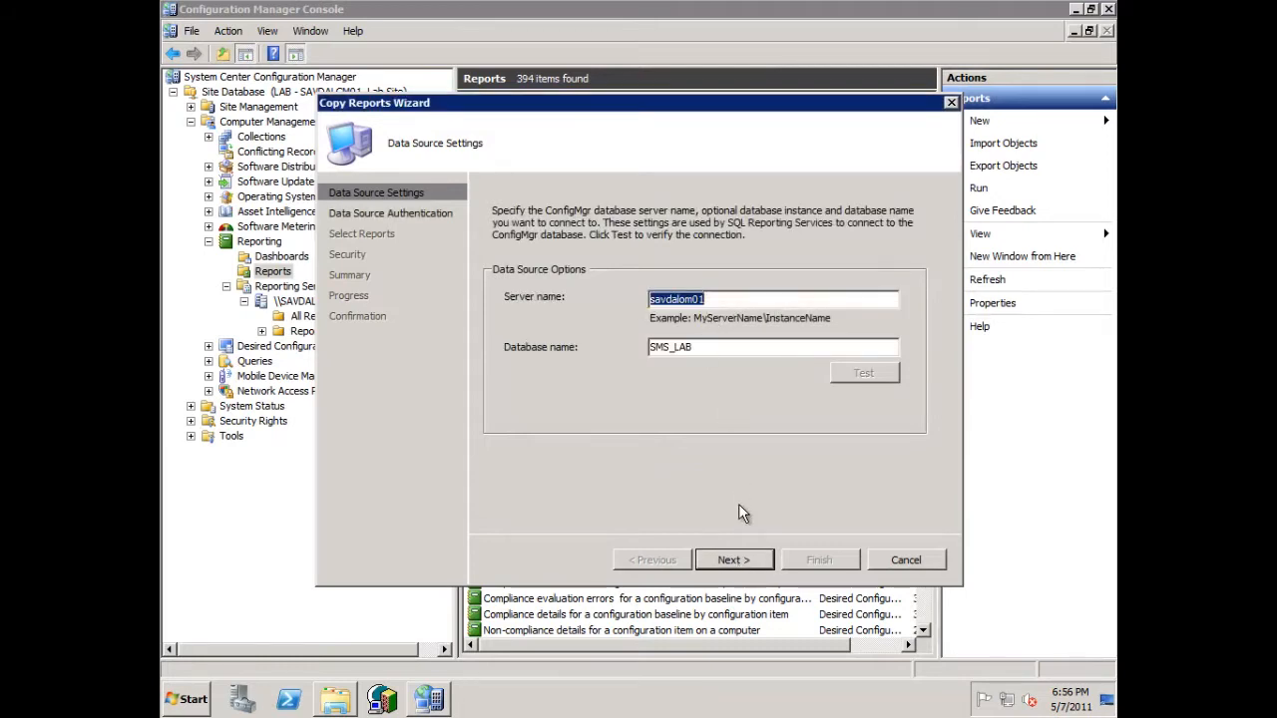
left_click(742, 559)
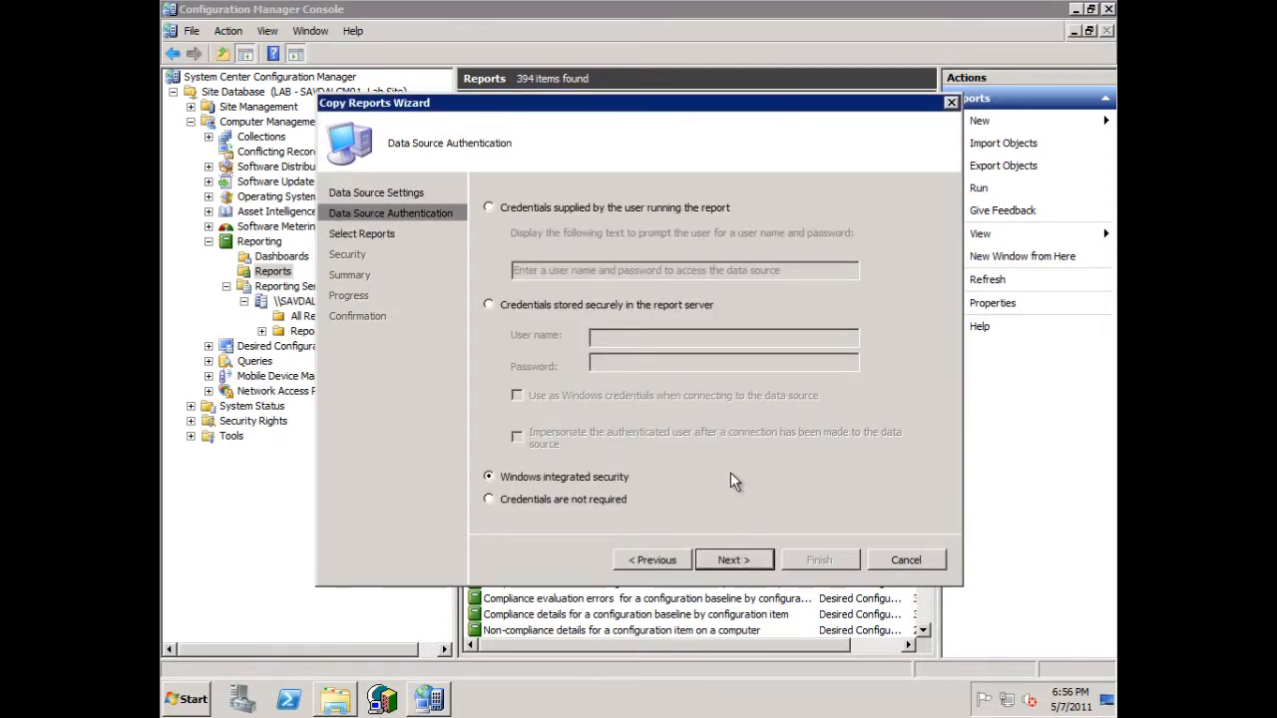
left_click(743, 559)
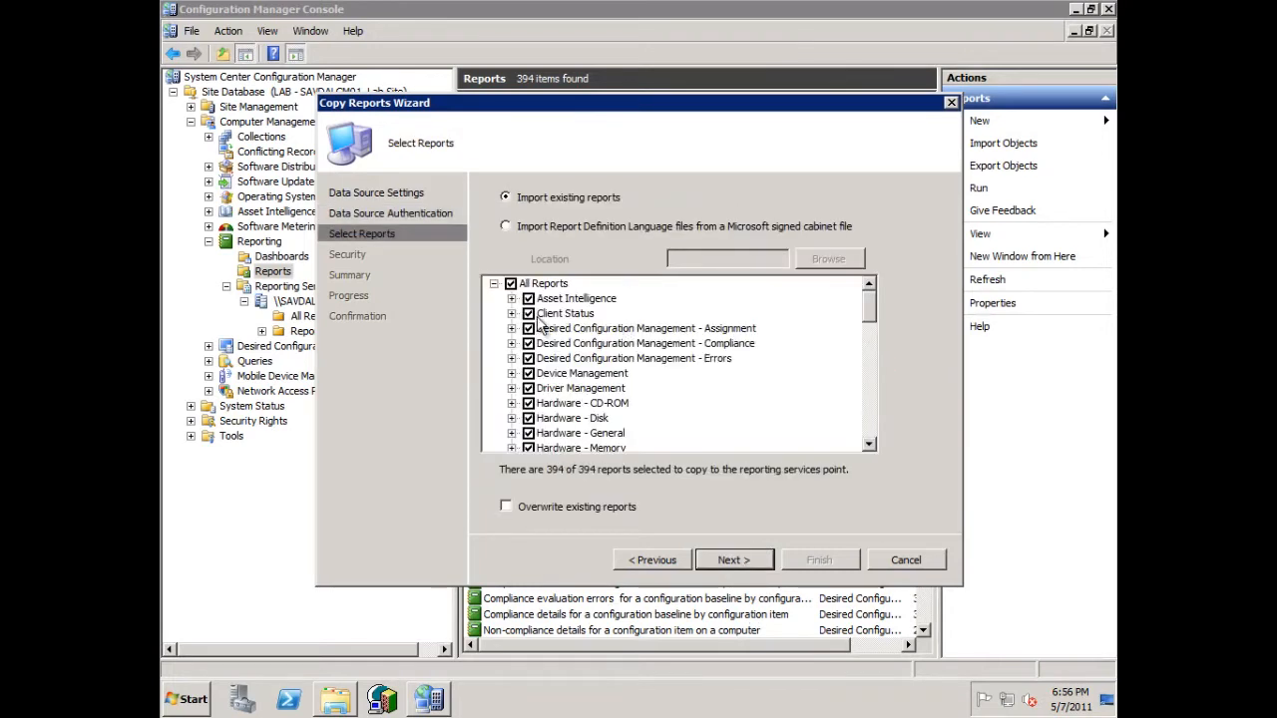
- Limit the reports chosen for copying to the Client Status category, and abandon the Copy Reports Wizard
left_click(511, 285)
left_click(529, 314)
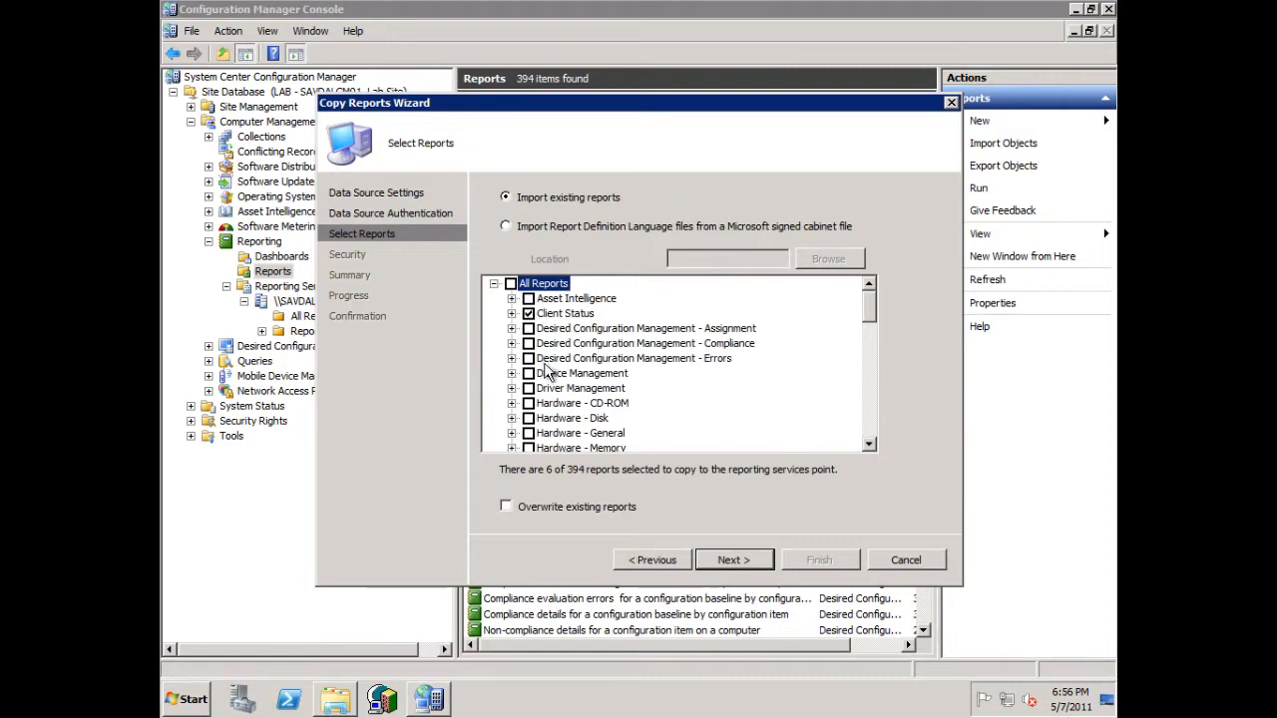
left_click(904, 559)
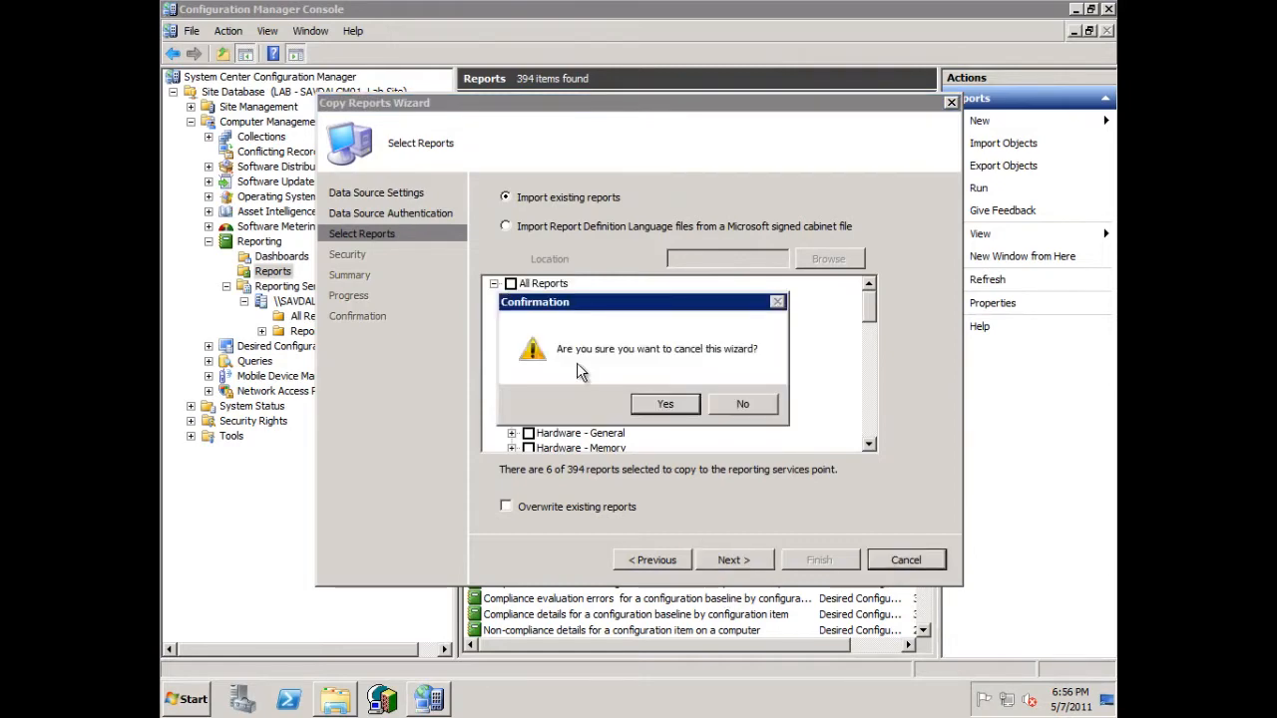
left_click(664, 404)
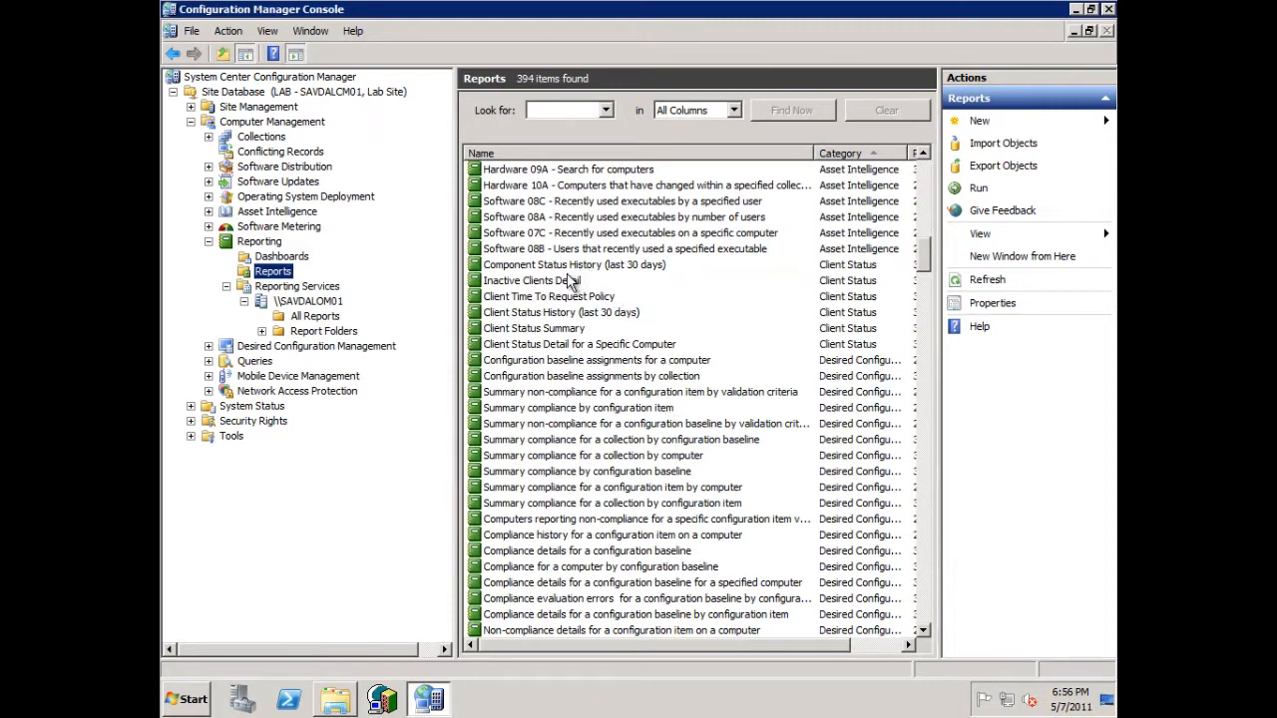
- Run the Inactive Clients Detail report for all site codes at 100 percent of results, review it and close the report window
left_click(564, 329)
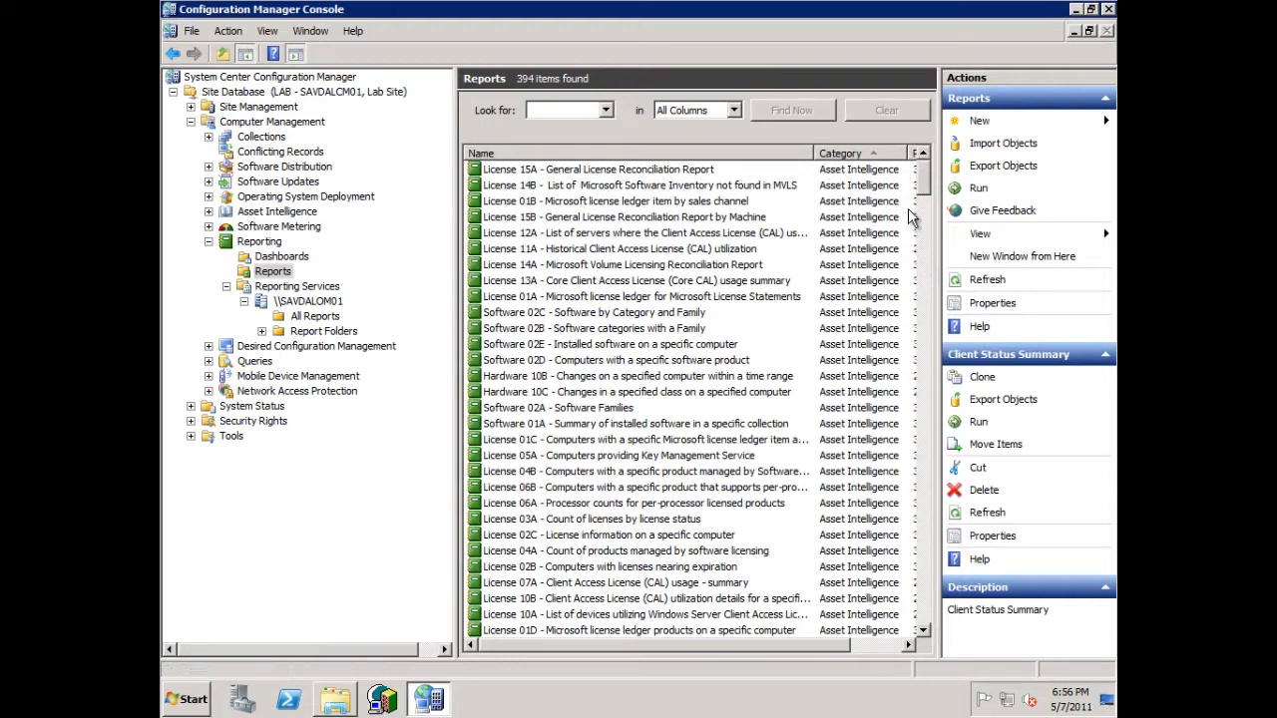
left_click(924, 258)
left_click(924, 266)
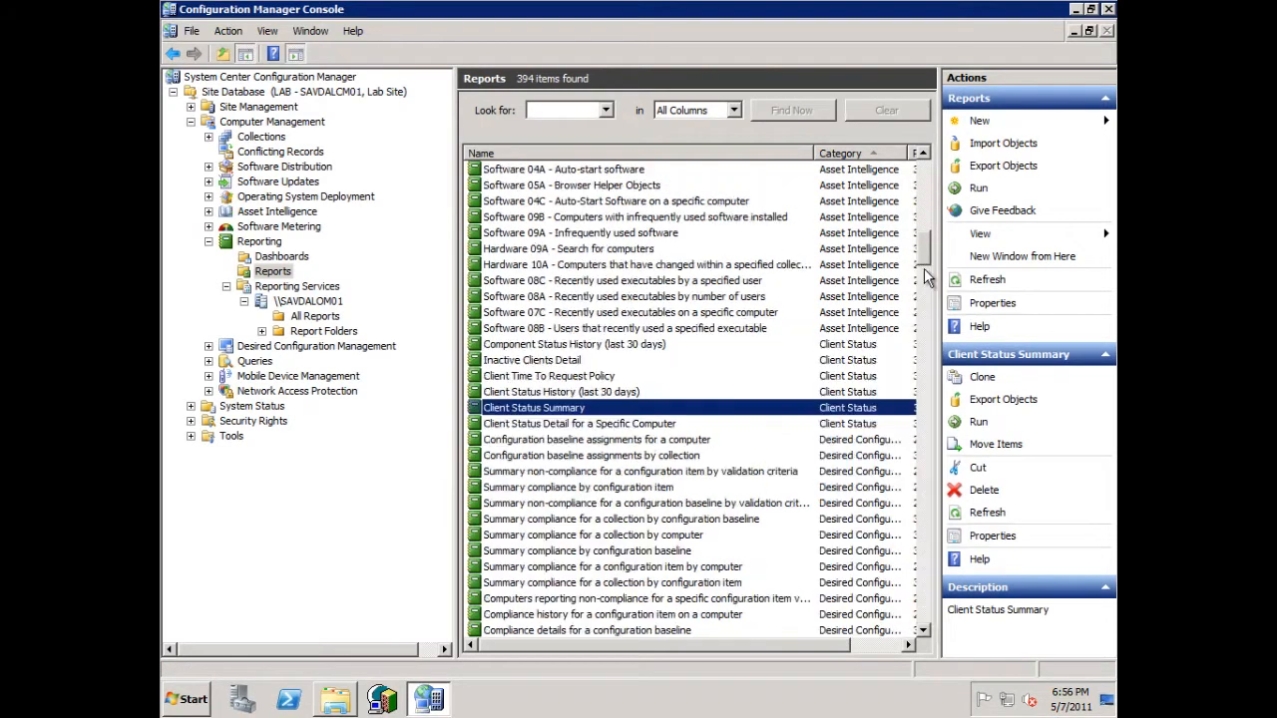
left_click(556, 363)
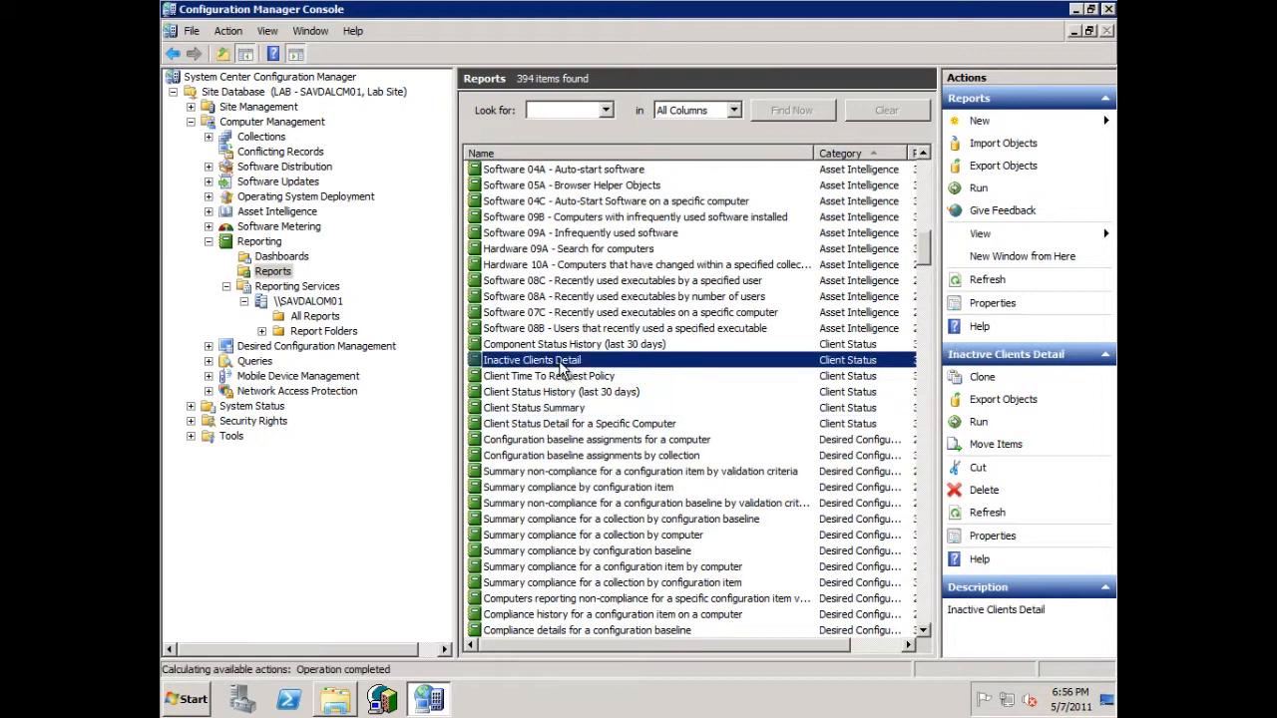
right_click(561, 369)
left_click(582, 408)
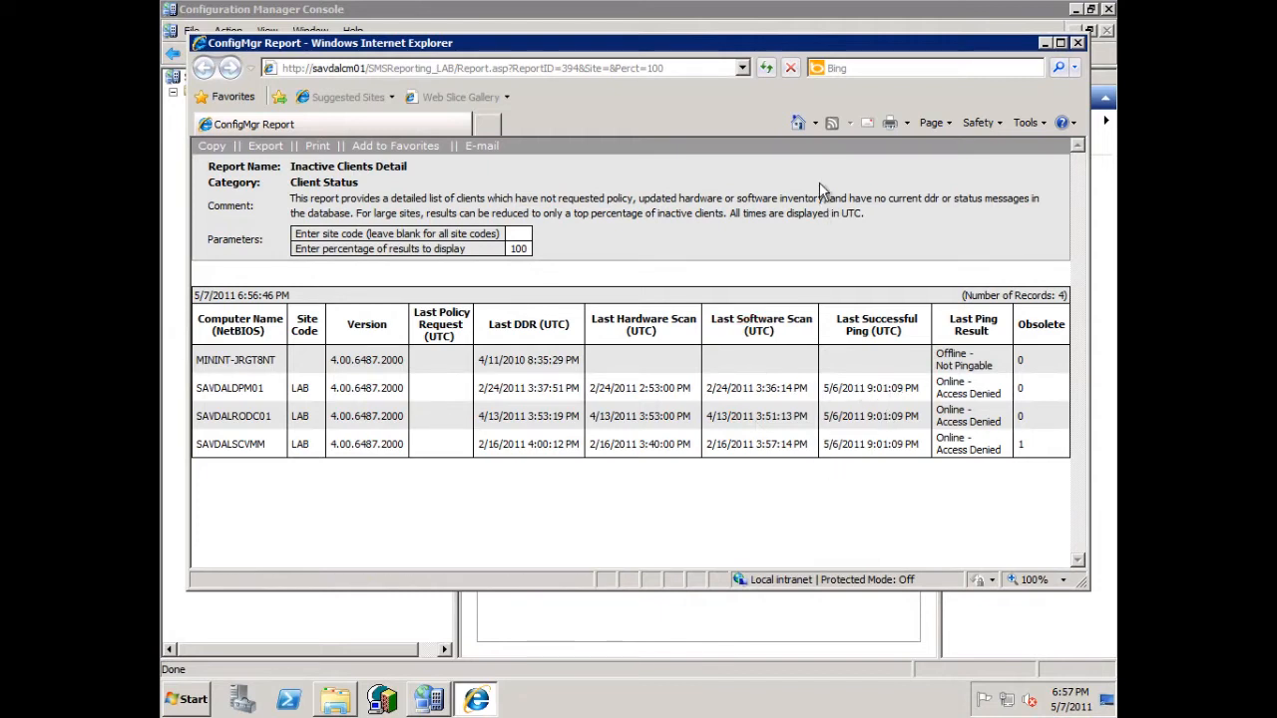
left_click(1078, 44)
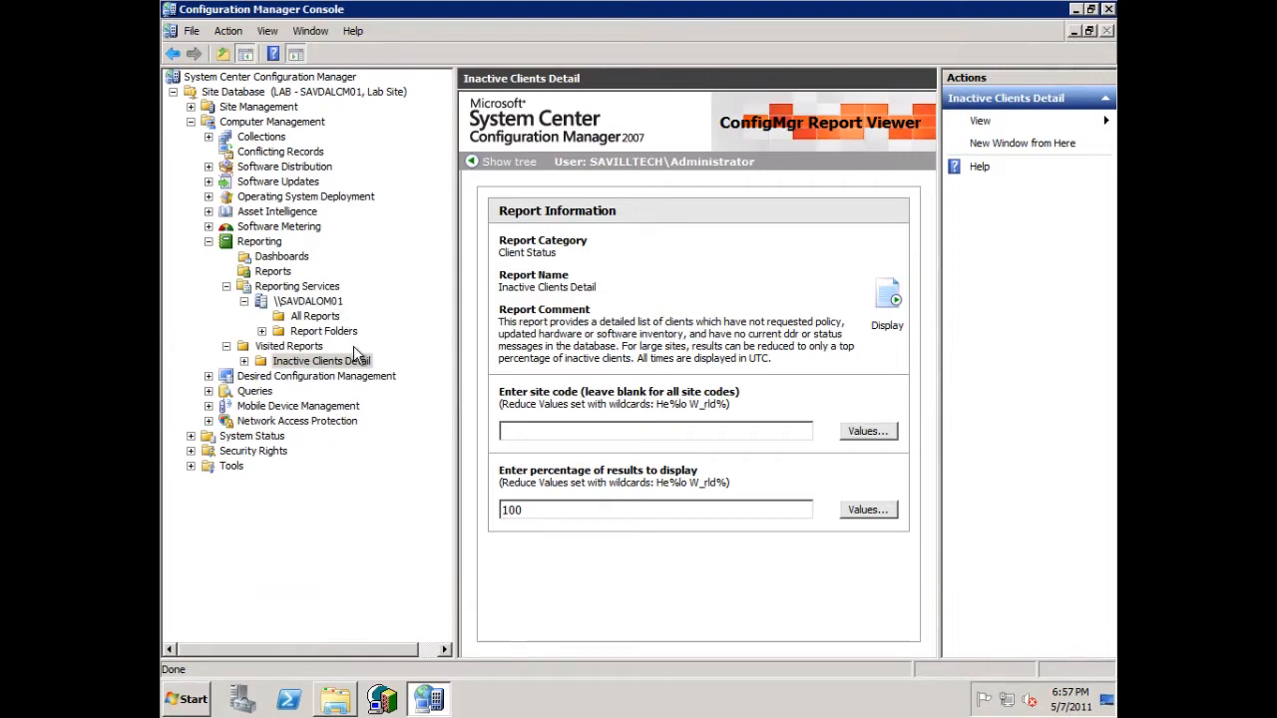
- Switch to the browser and review the TechNet Configuration Manager 2007 Dashboard page and the Windows SharePoint Services 3.0 with Service Pack 2 download page
left_click(1074, 9)
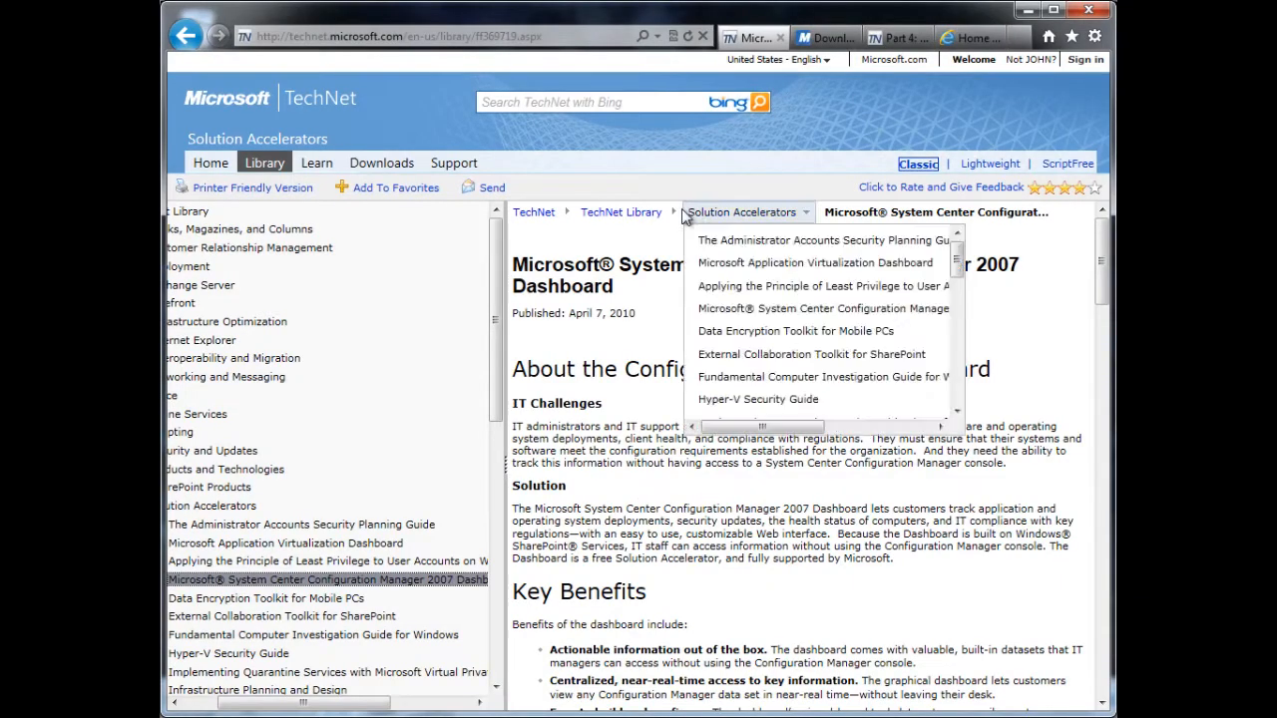
left_click_drag(1100, 262, 1098, 598)
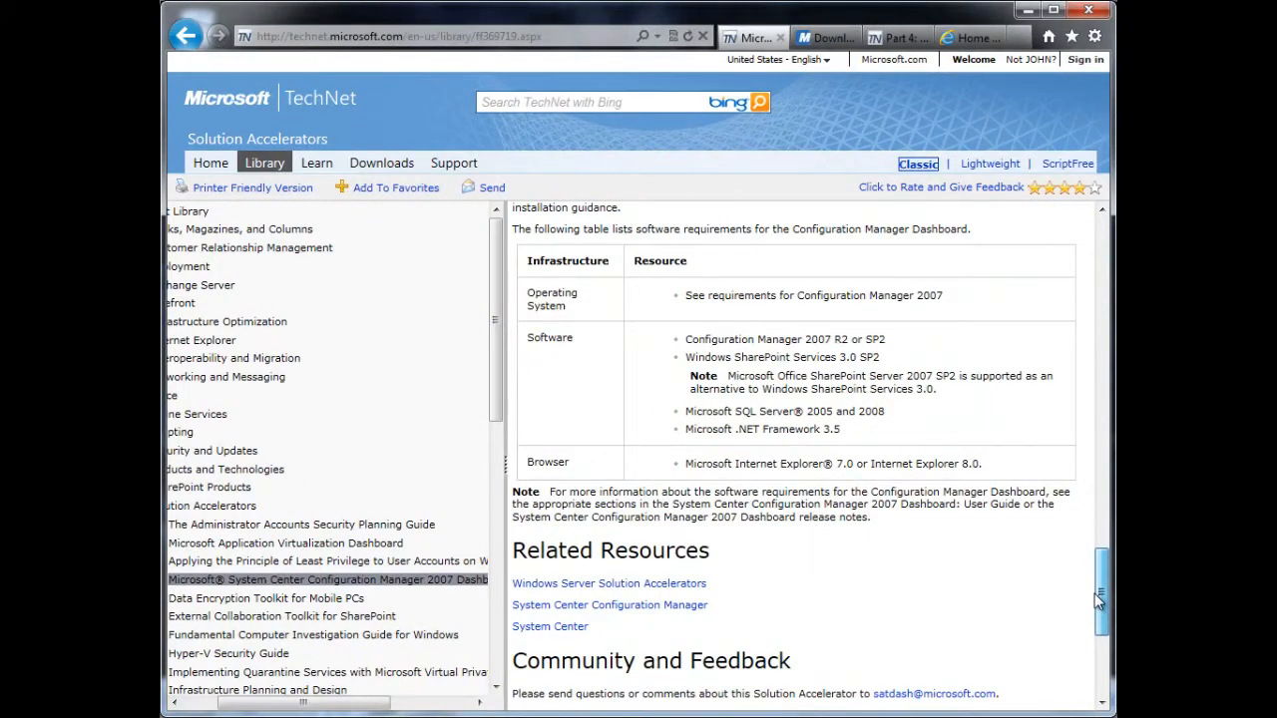
left_click_drag(1098, 598, 1098, 599)
left_click_drag(1105, 591, 1102, 327)
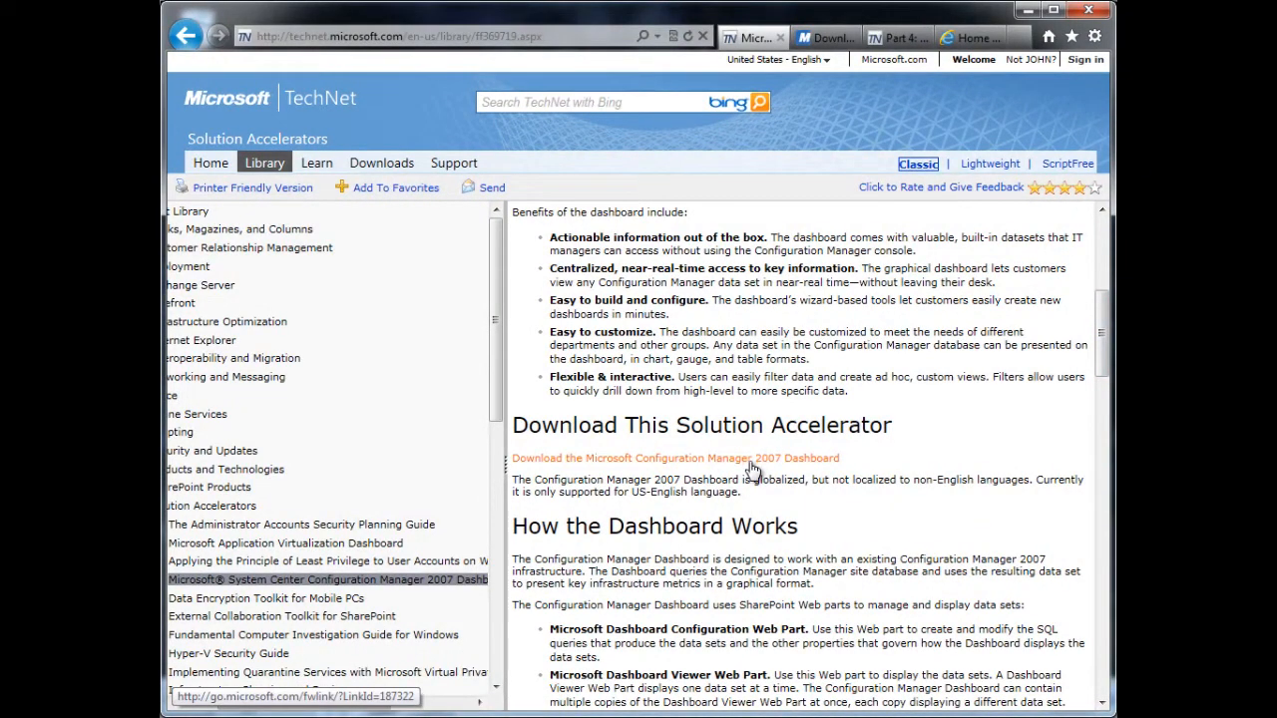
left_click(820, 38)
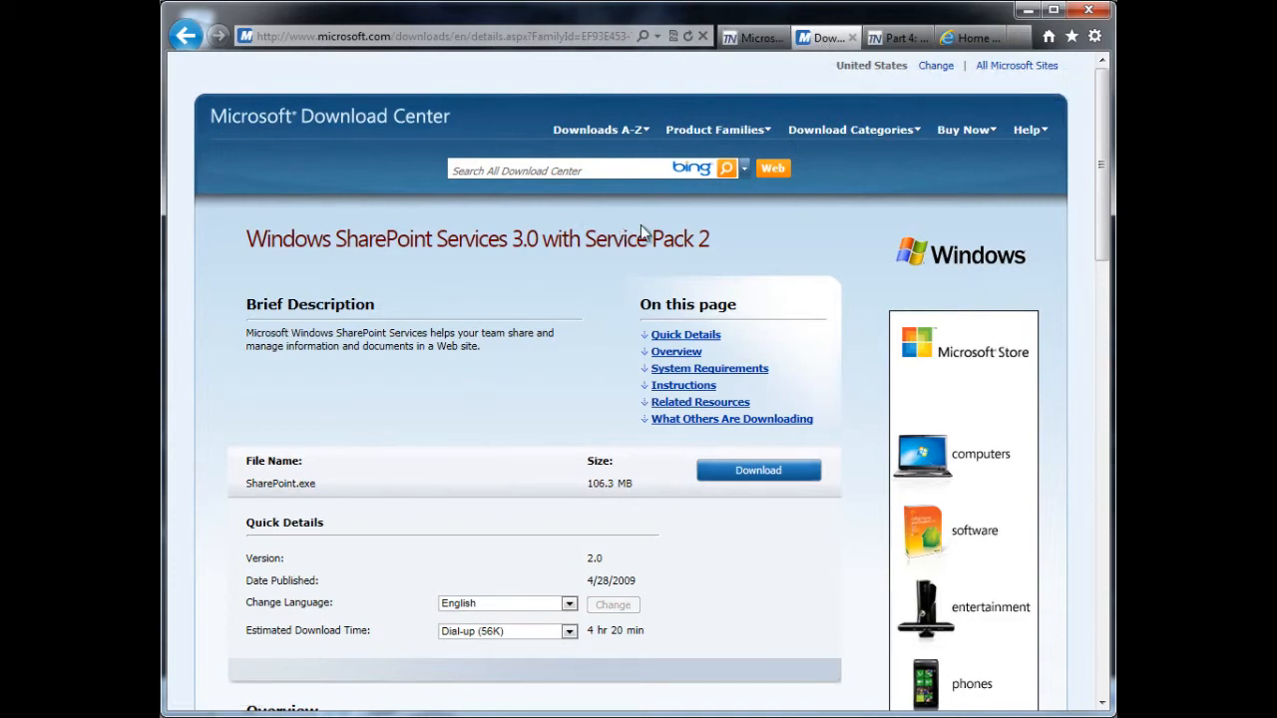
left_click(755, 38)
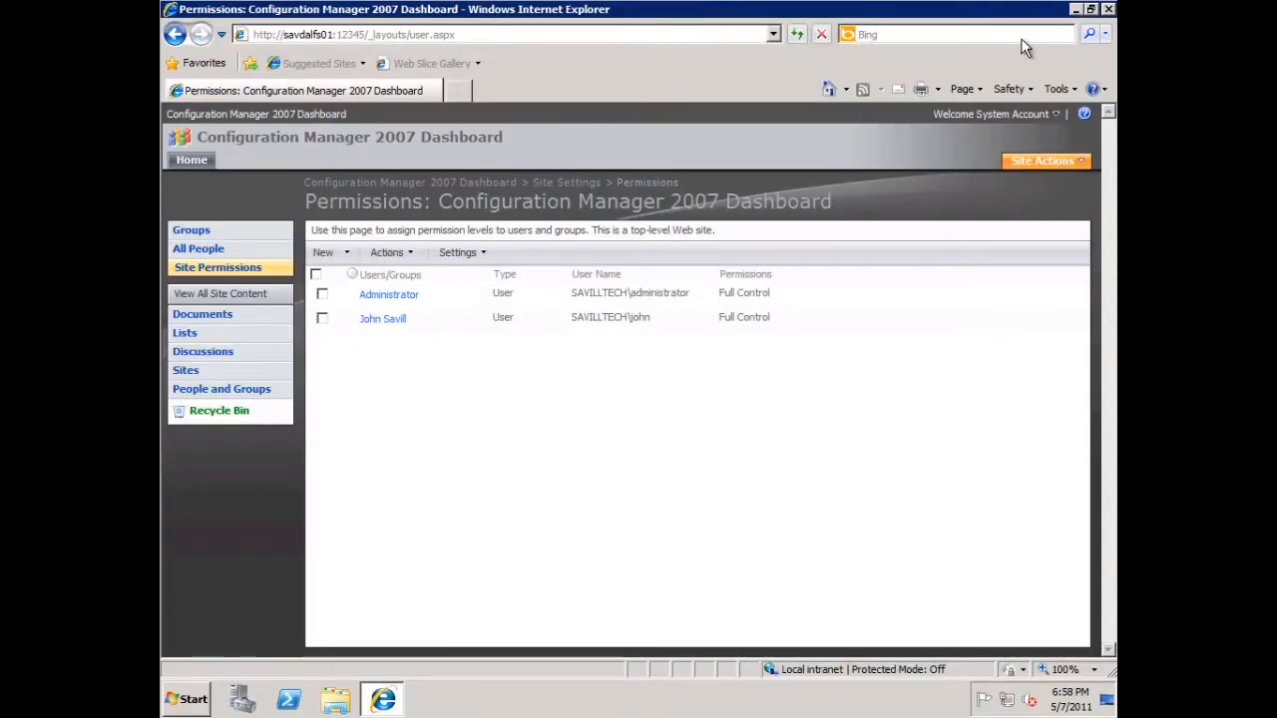
- Switch to Server Manager on SAVDALFS01, review the installed and available features, and exit the Add Features Wizard without installing anything
left_click(1076, 10)
left_click(240, 700)
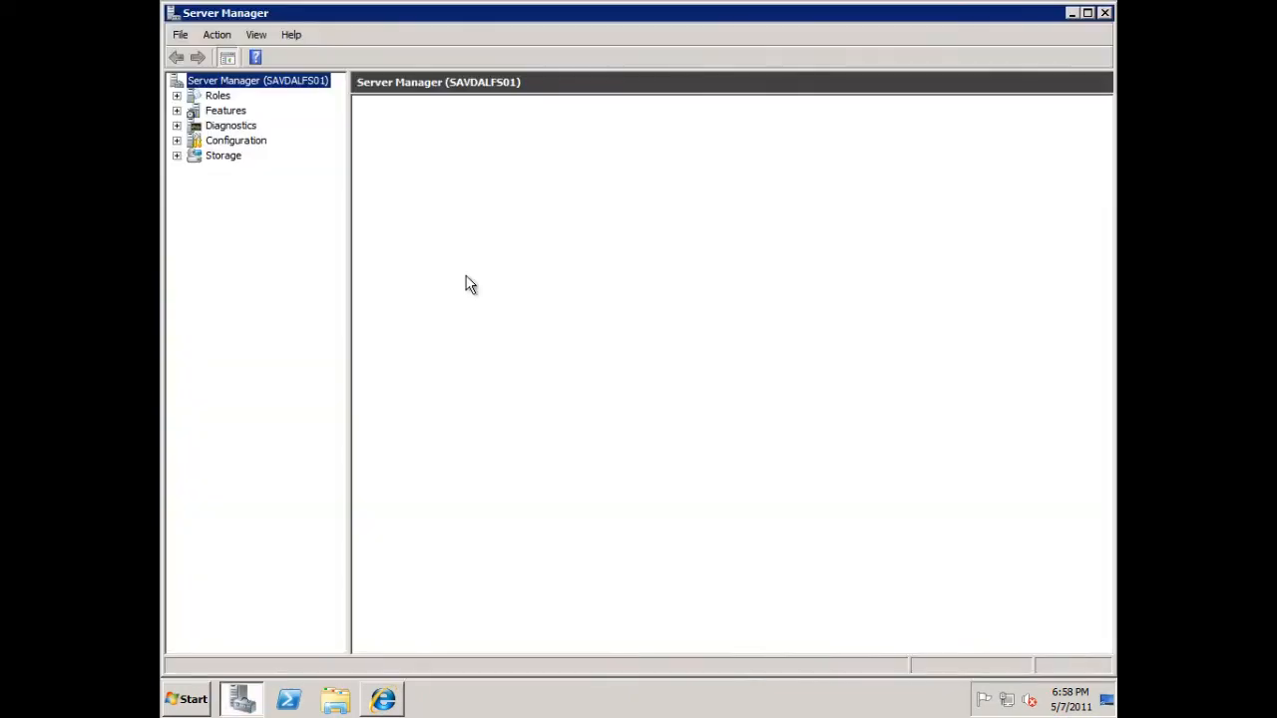
left_click(228, 112)
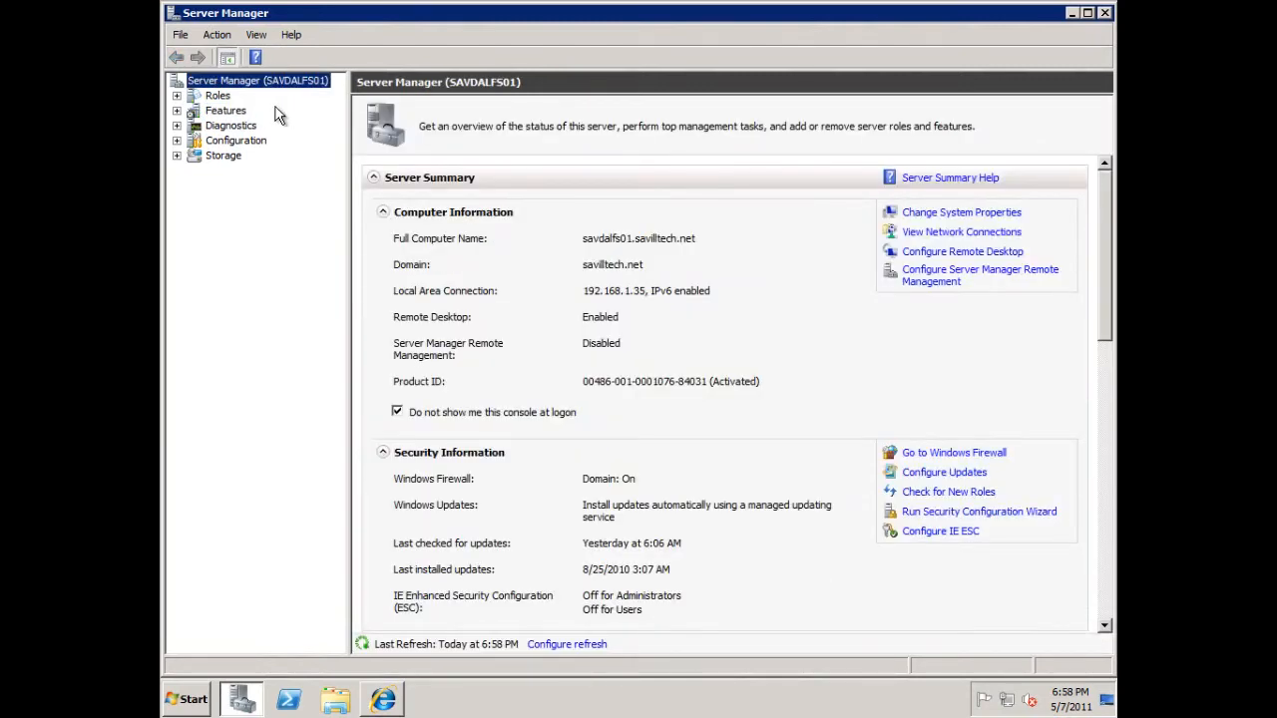
left_click(228, 115)
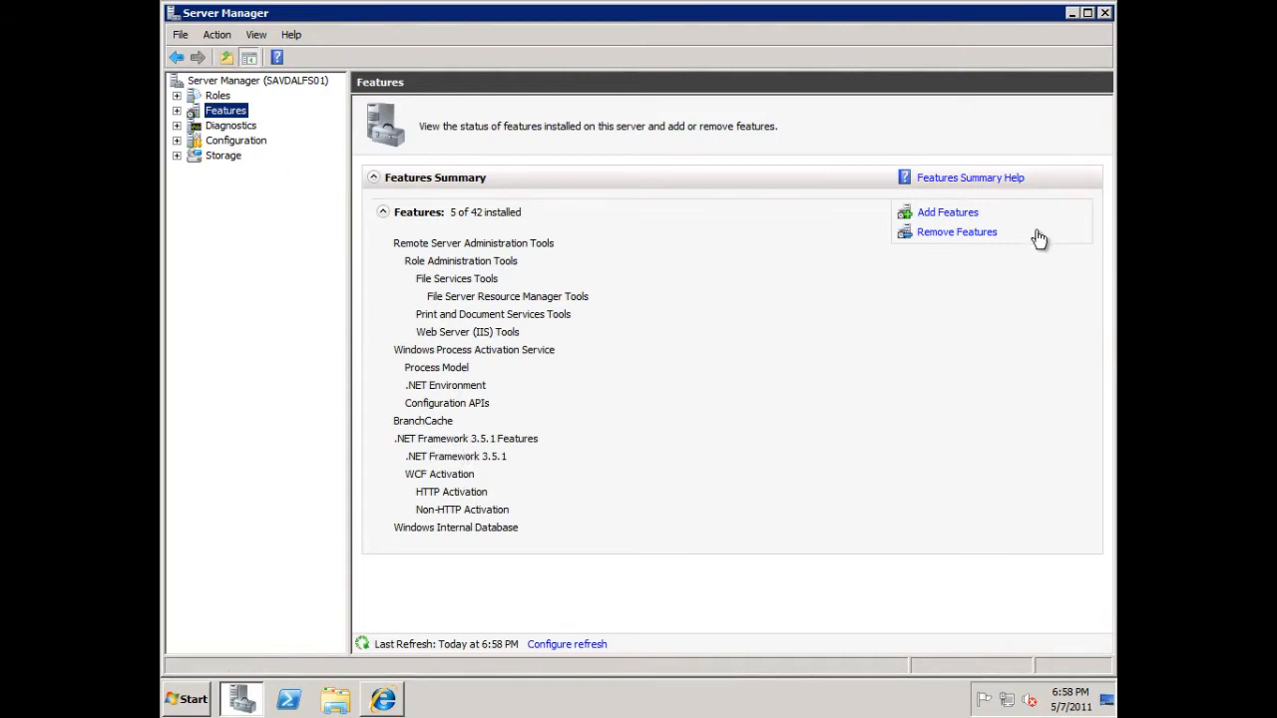
left_click(957, 213)
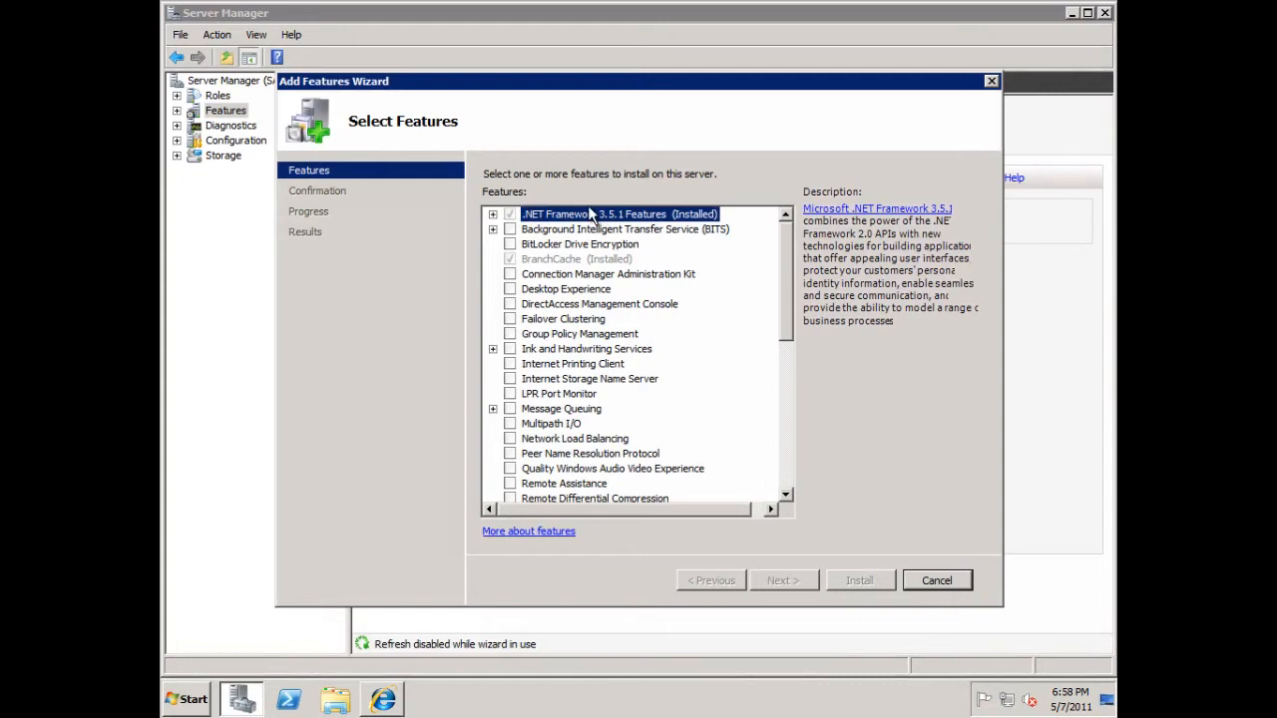
left_click(935, 582)
left_click(702, 358)
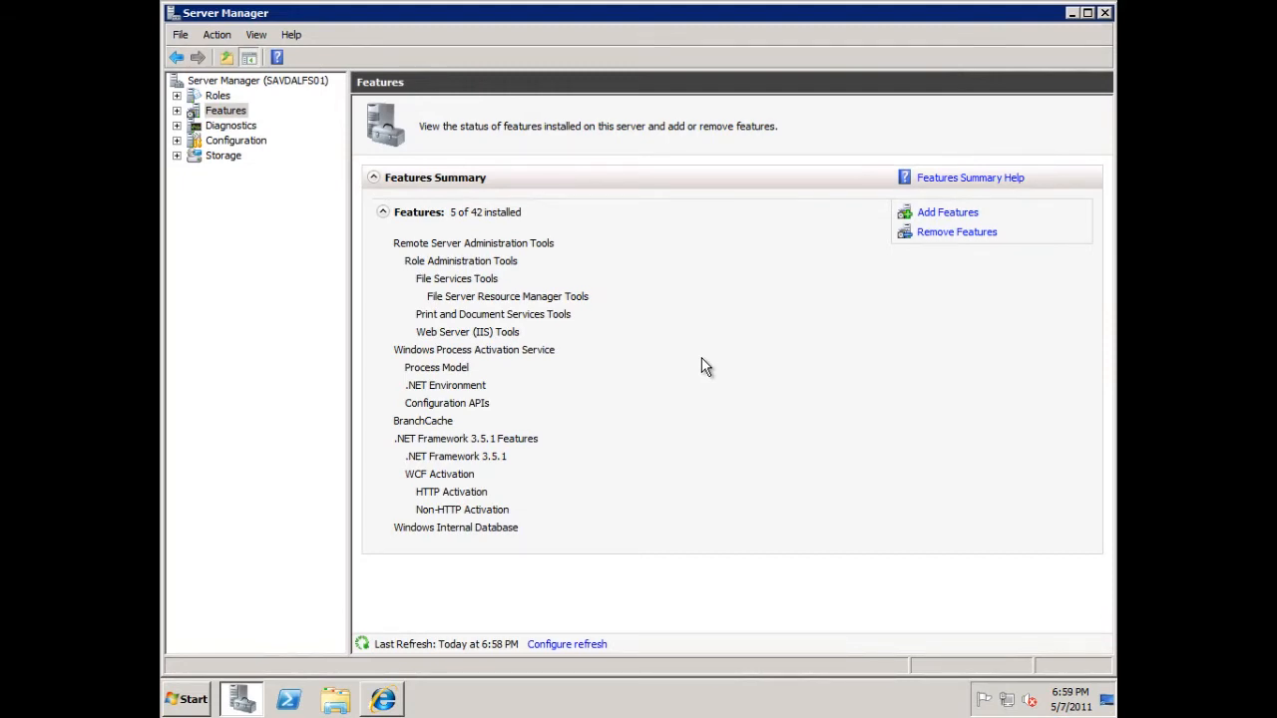
- Return to the Configuration Manager 2007 Dashboard site and review its home page charts down to Client Inventory Health
left_click(380, 700)
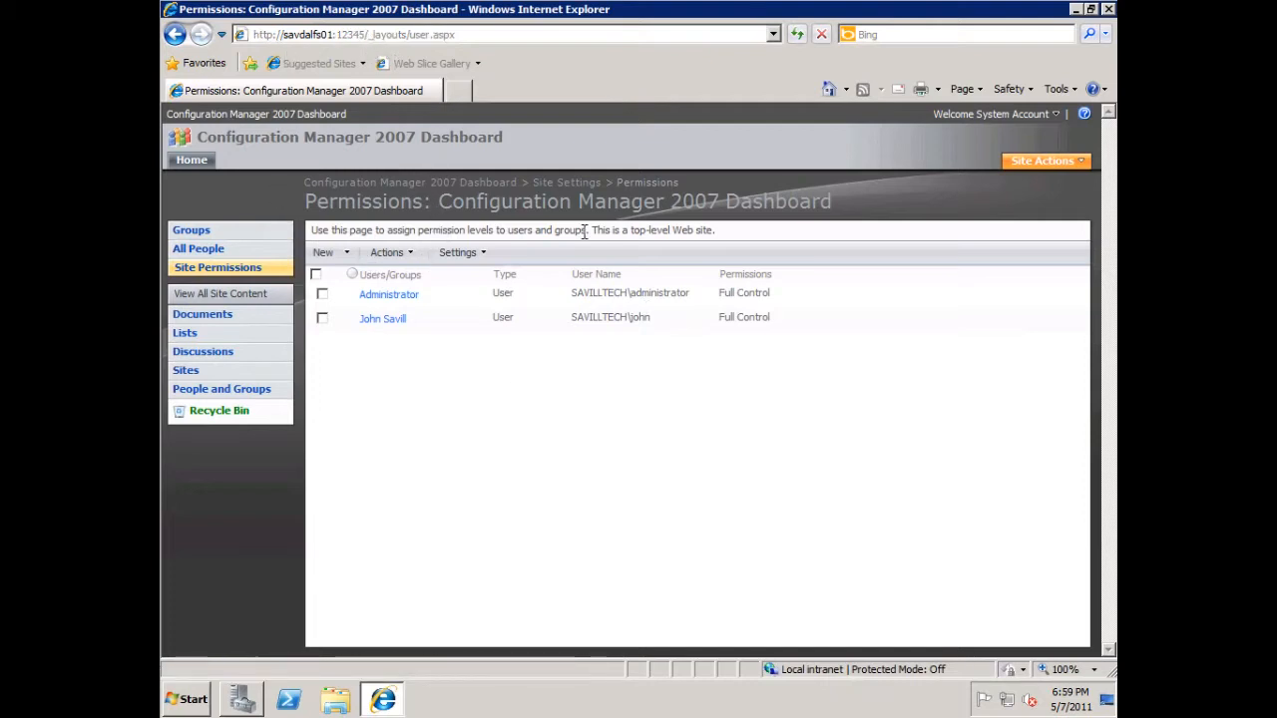
left_click(199, 165)
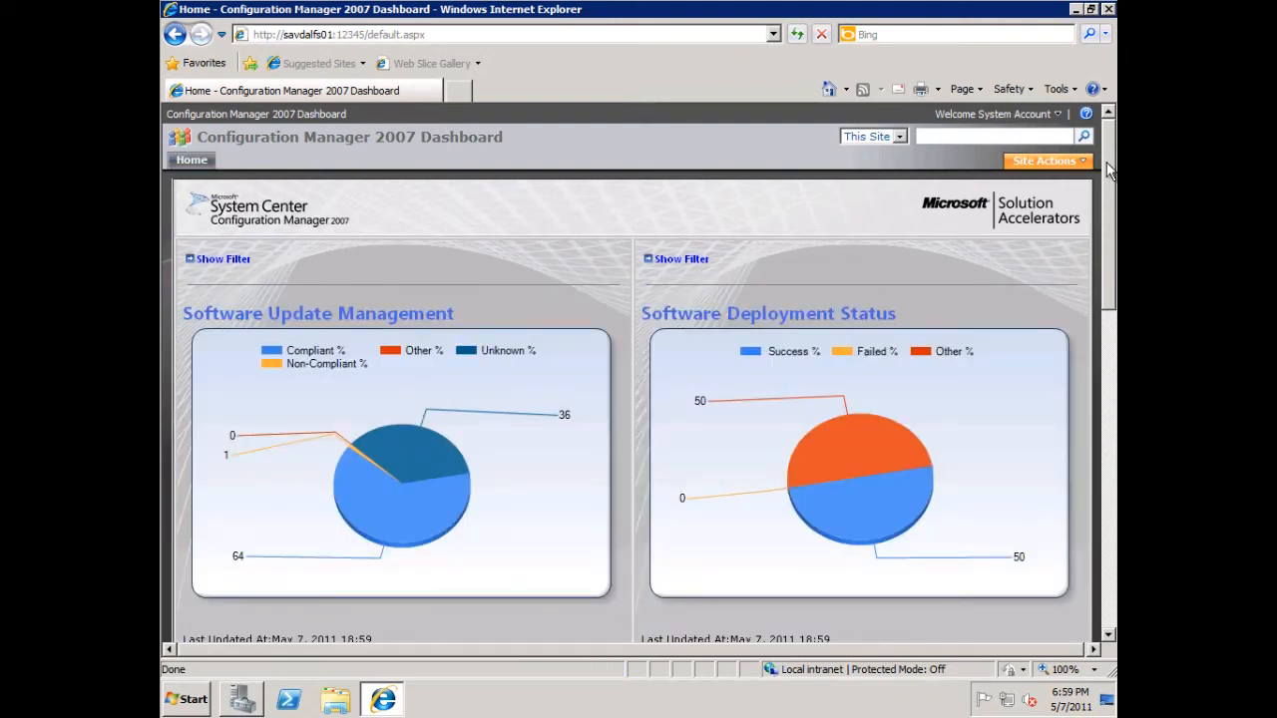
scroll(1111, 178, "down", 1)
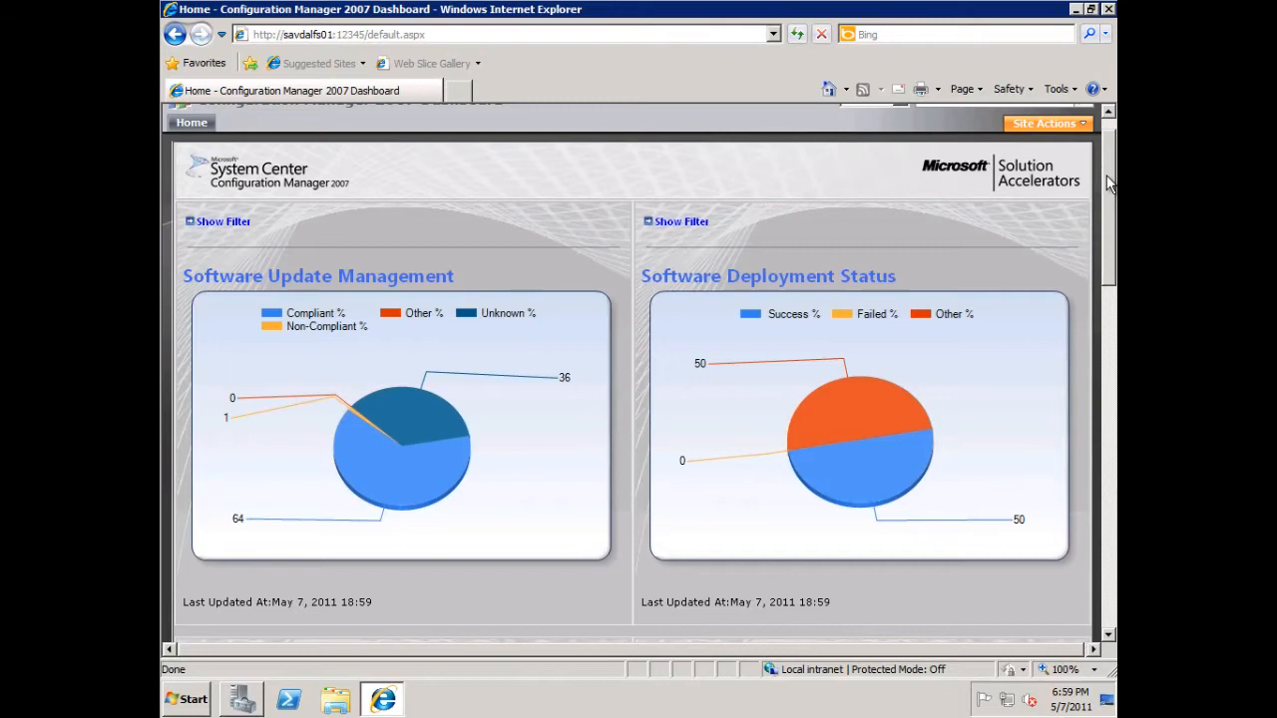
scroll(1107, 181, "up", 1)
left_click_drag(1112, 213, 1109, 568)
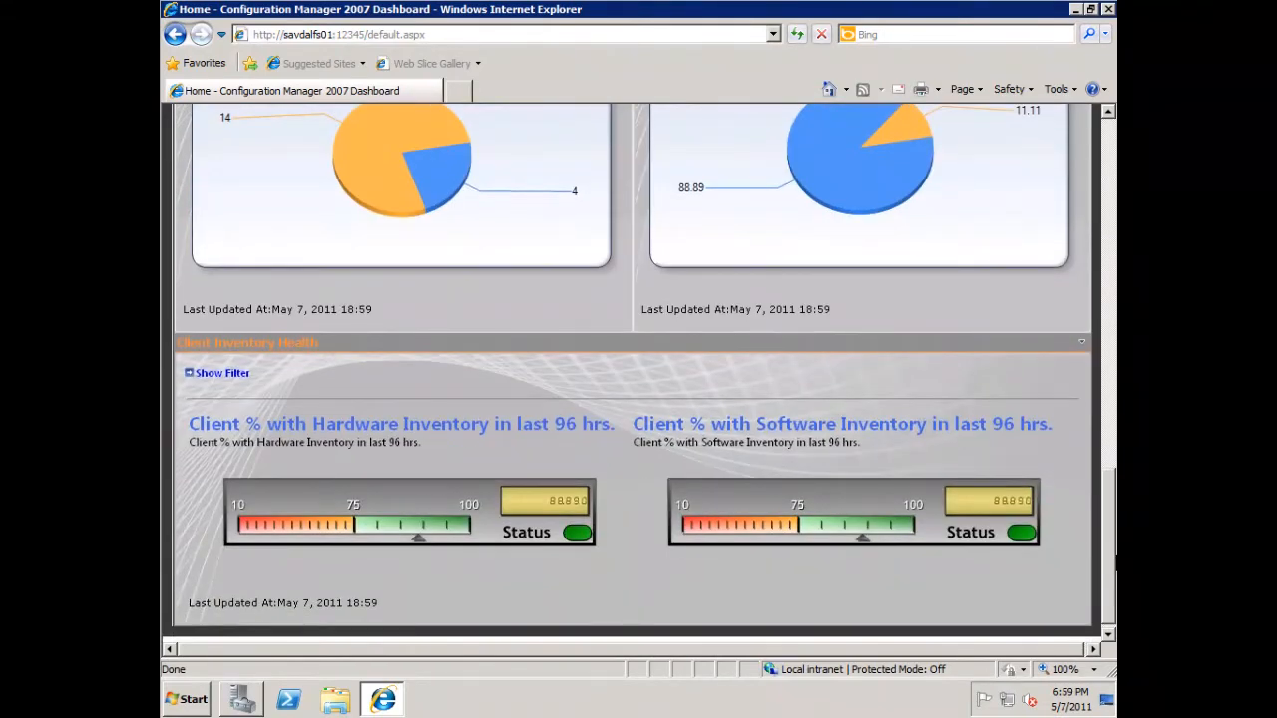
left_click_drag(1110, 566, 1109, 204)
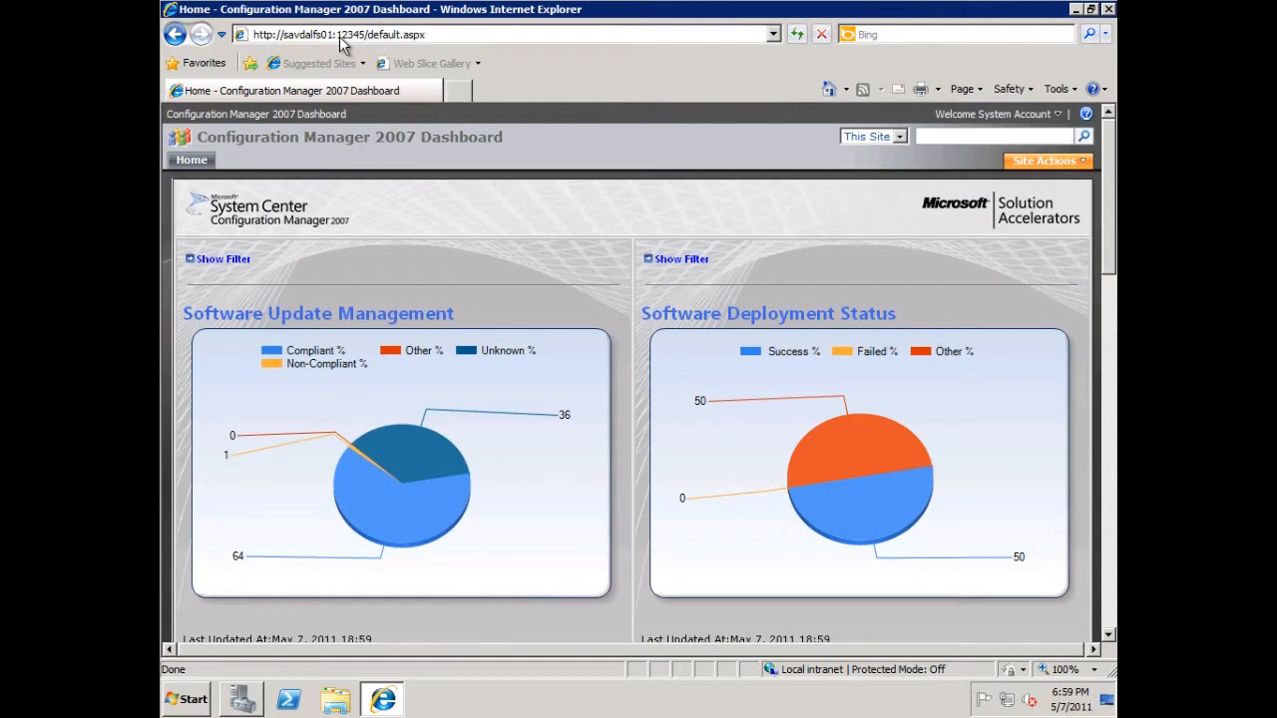
- Open Windows Firewall with Advanced Security and bring up the properties of the SharePoint inbound rule
left_click(199, 704)
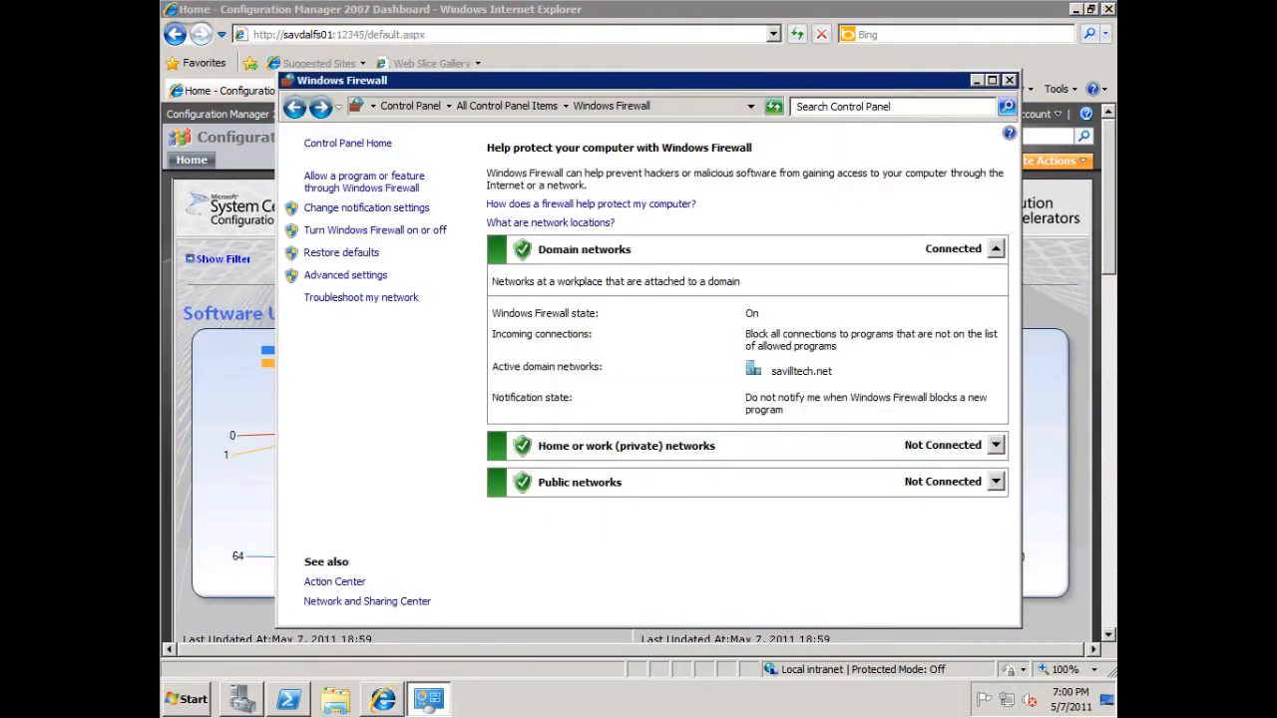
left_click(189, 700)
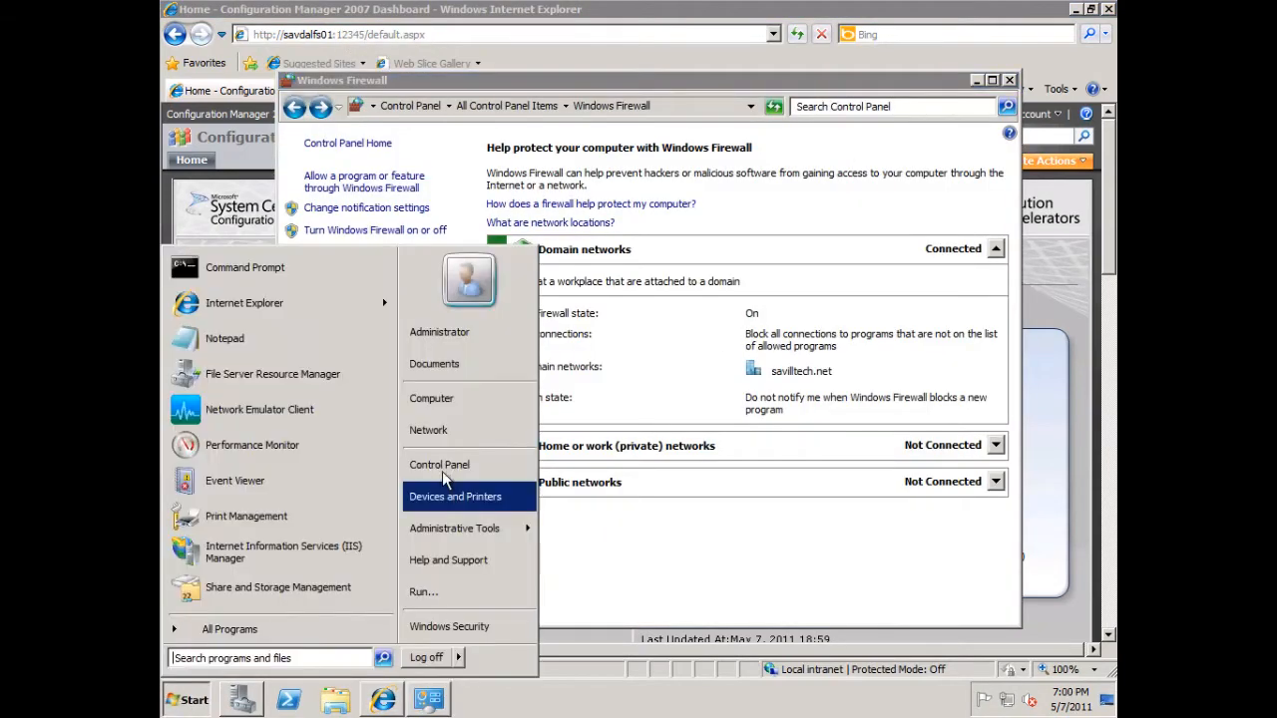
mouse_move(479, 528)
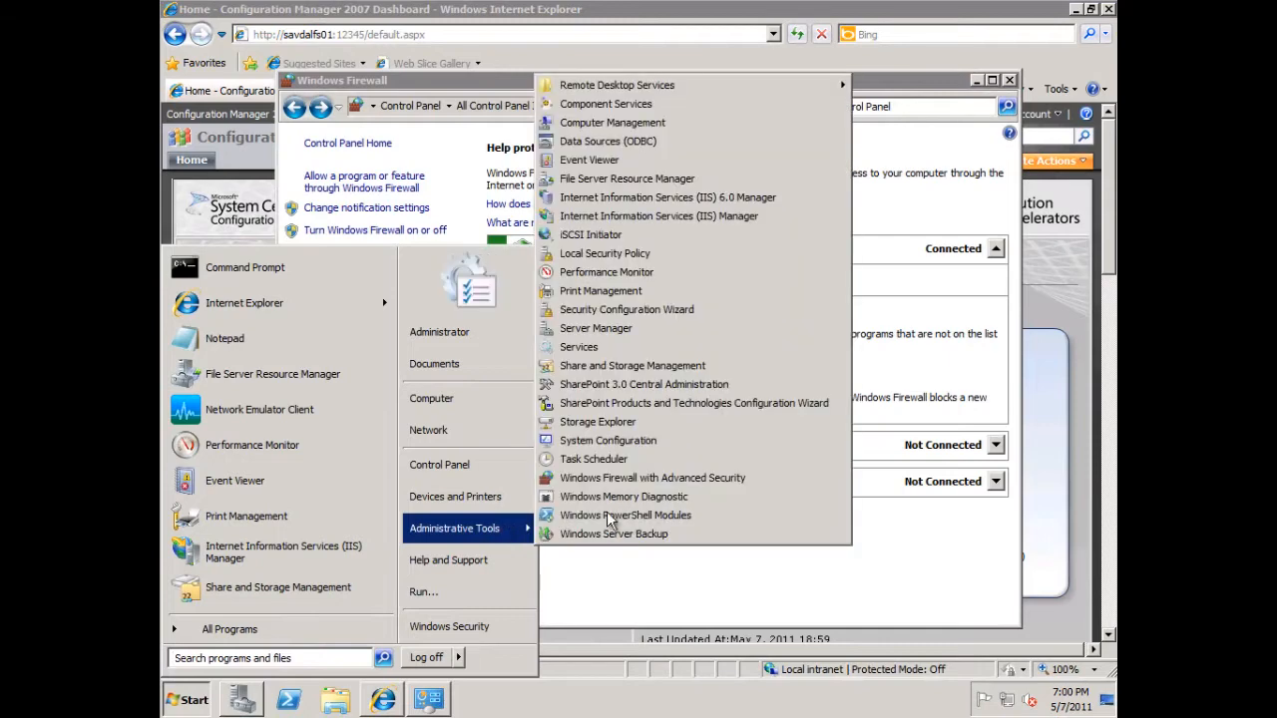
left_click(653, 478)
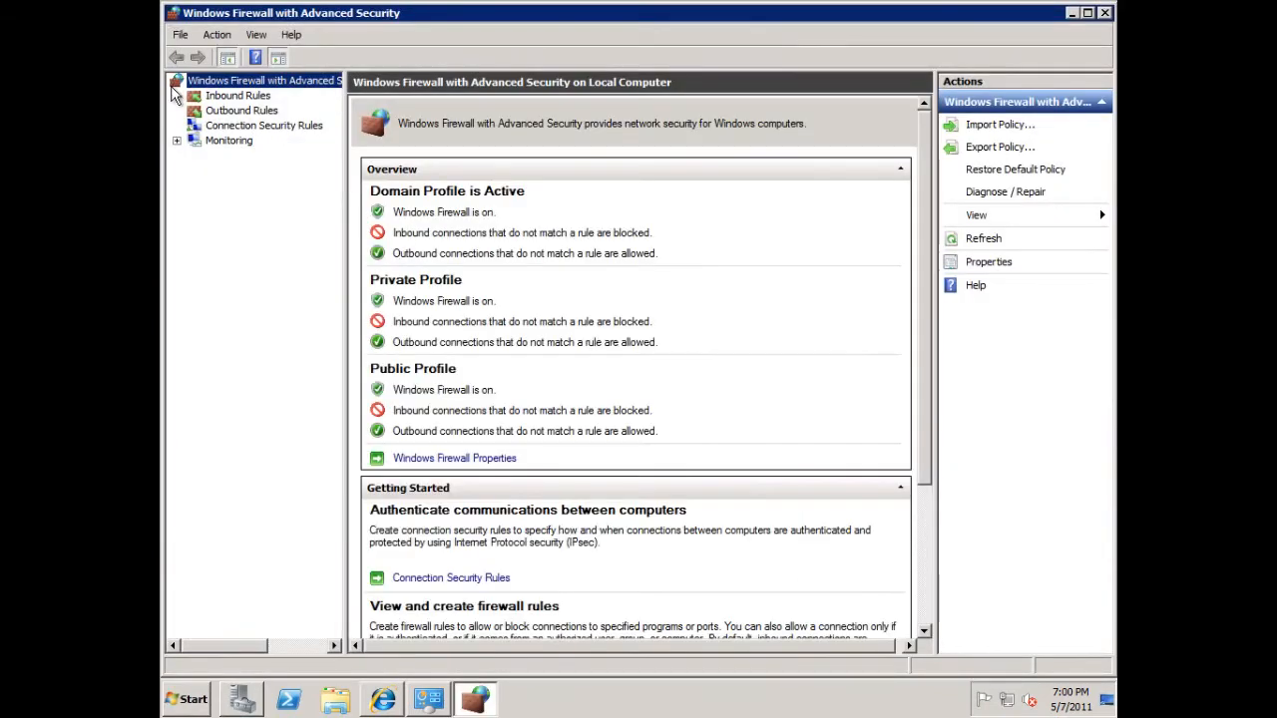
left_click(213, 97)
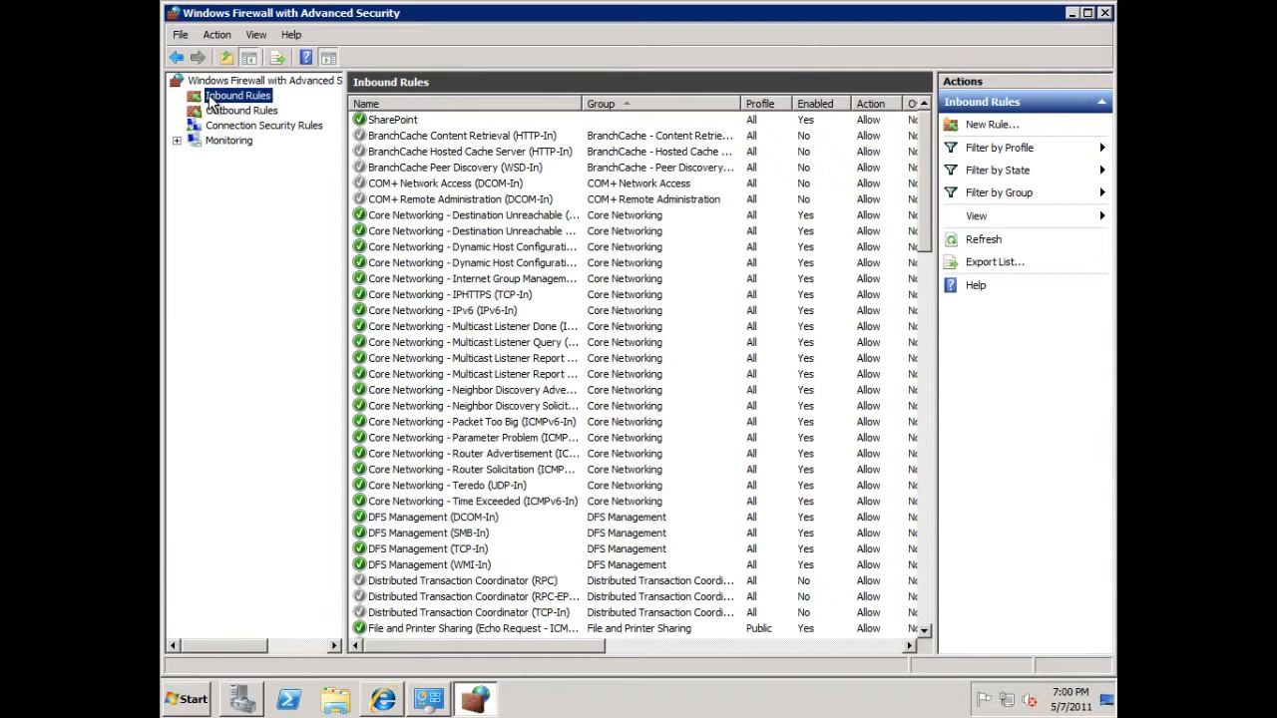
right_click(389, 120)
left_click(424, 206)
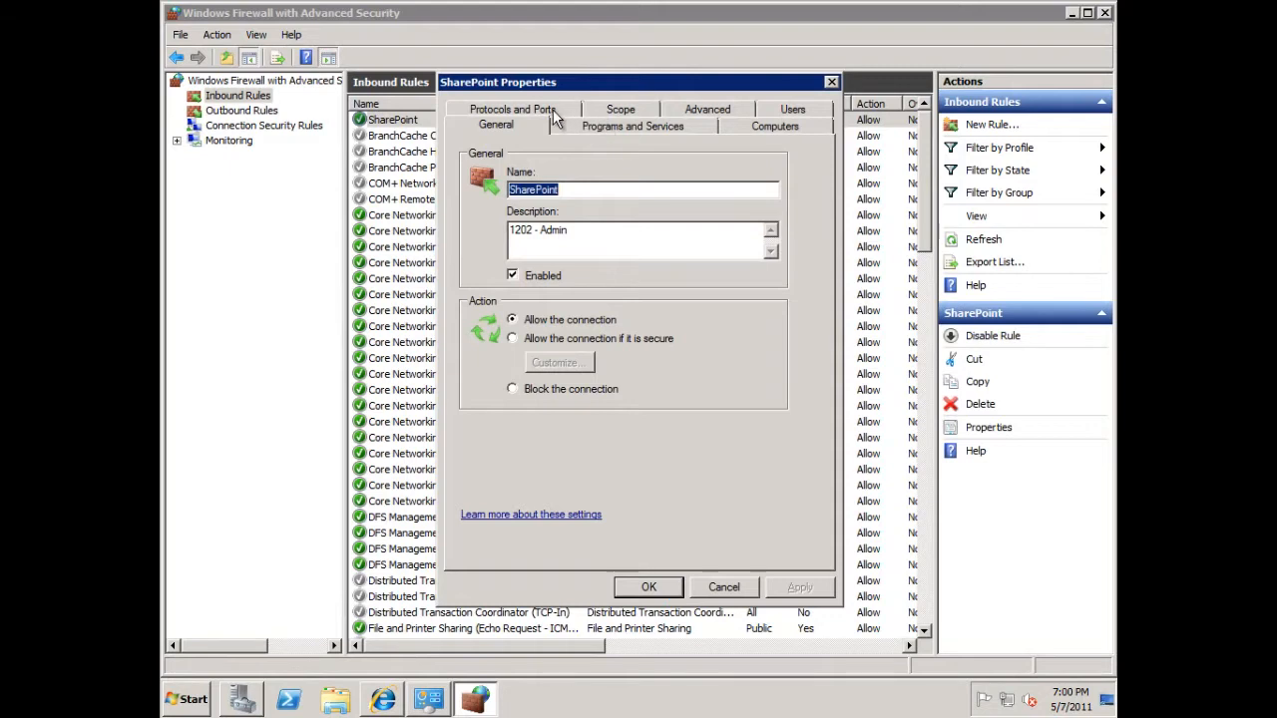
- Examine the SharePoint rule's protocol type and specific local ports, and close its properties without changes
left_click(550, 112)
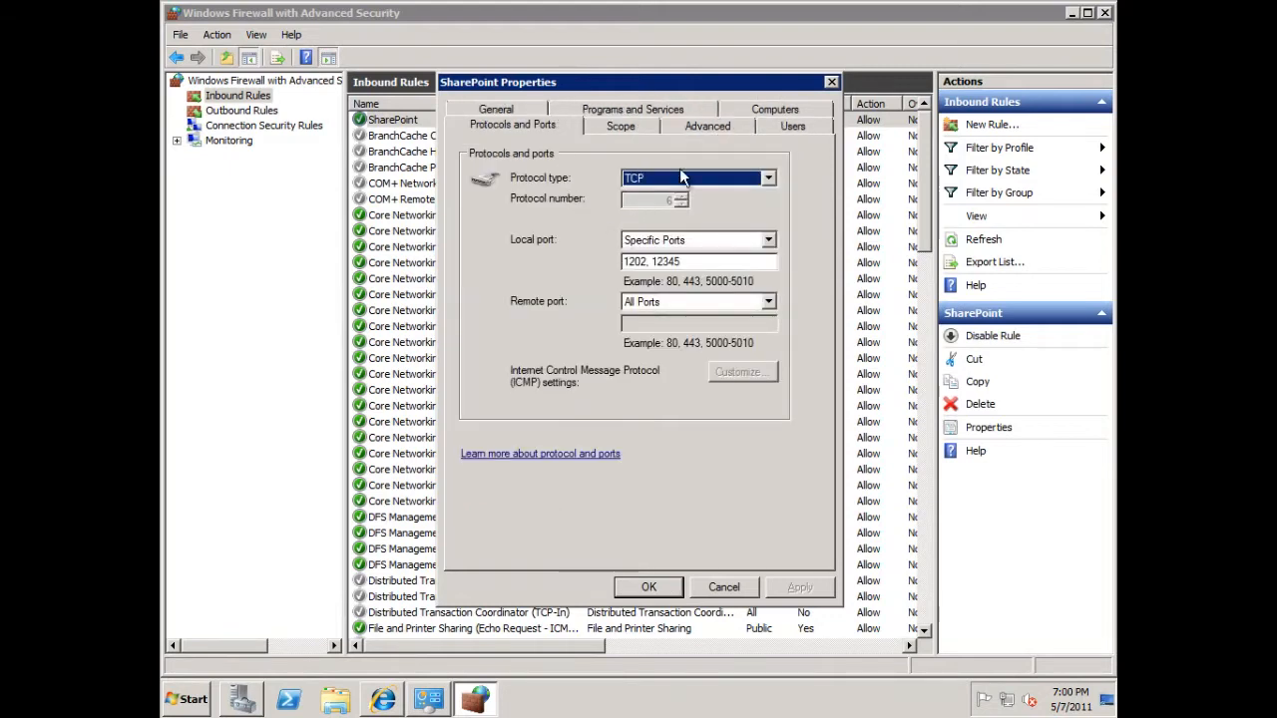
left_click_drag(682, 261, 653, 264)
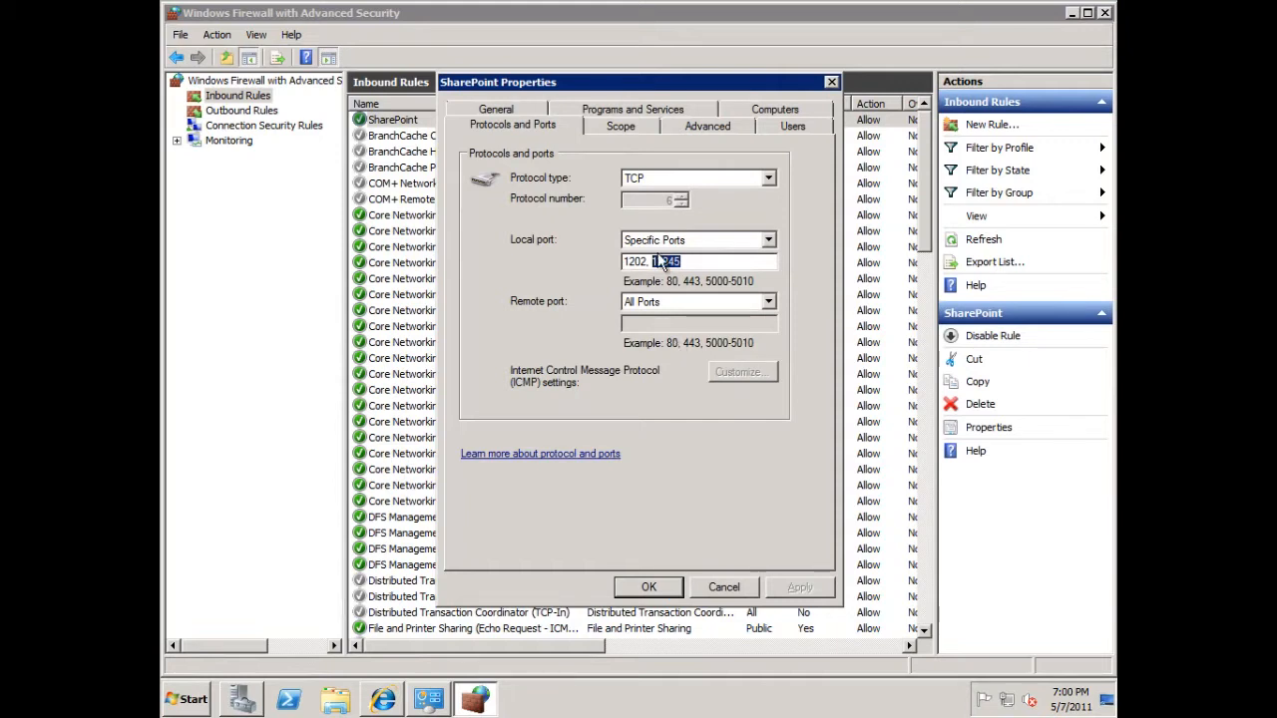
left_click_drag(650, 261, 623, 274)
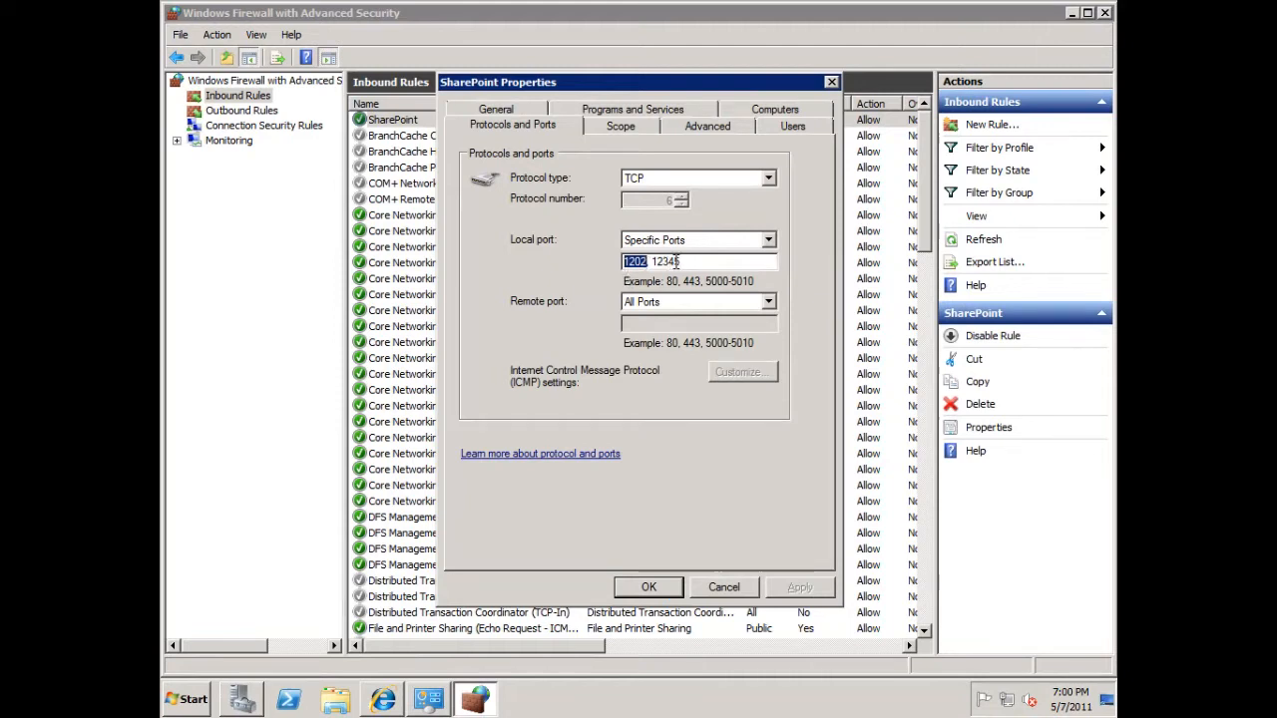
left_click_drag(682, 262, 650, 265)
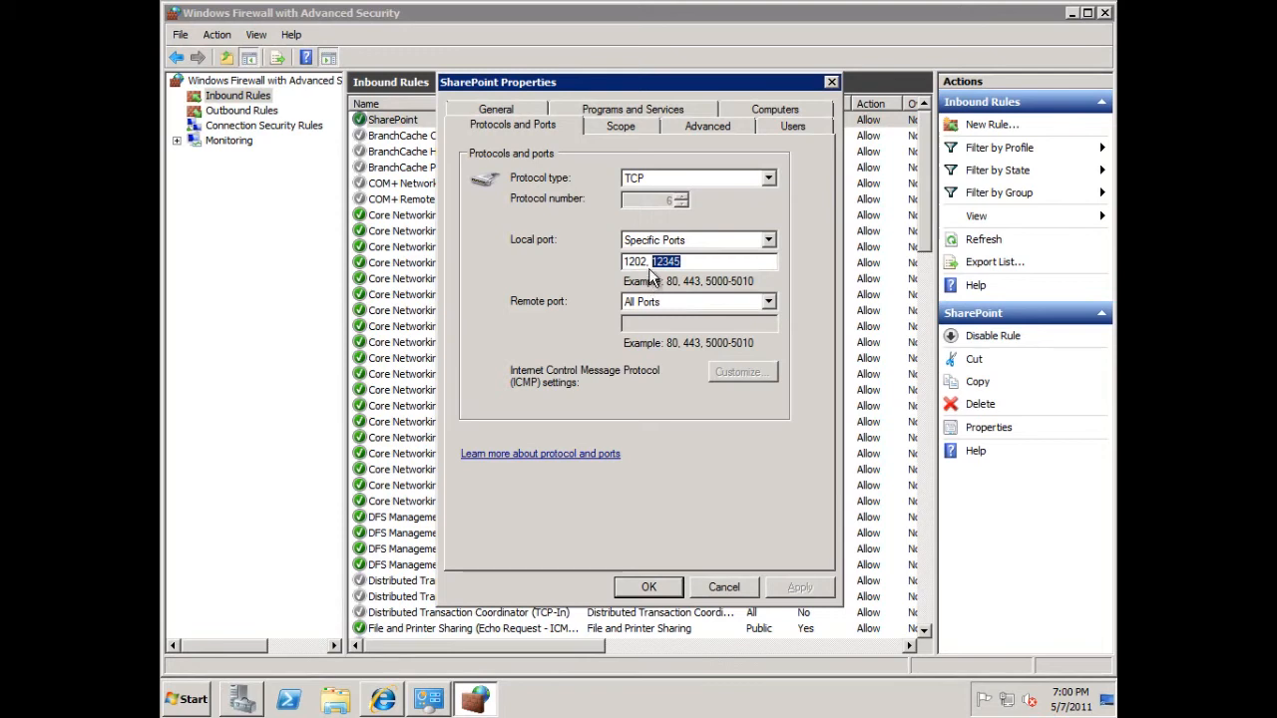
left_click(729, 586)
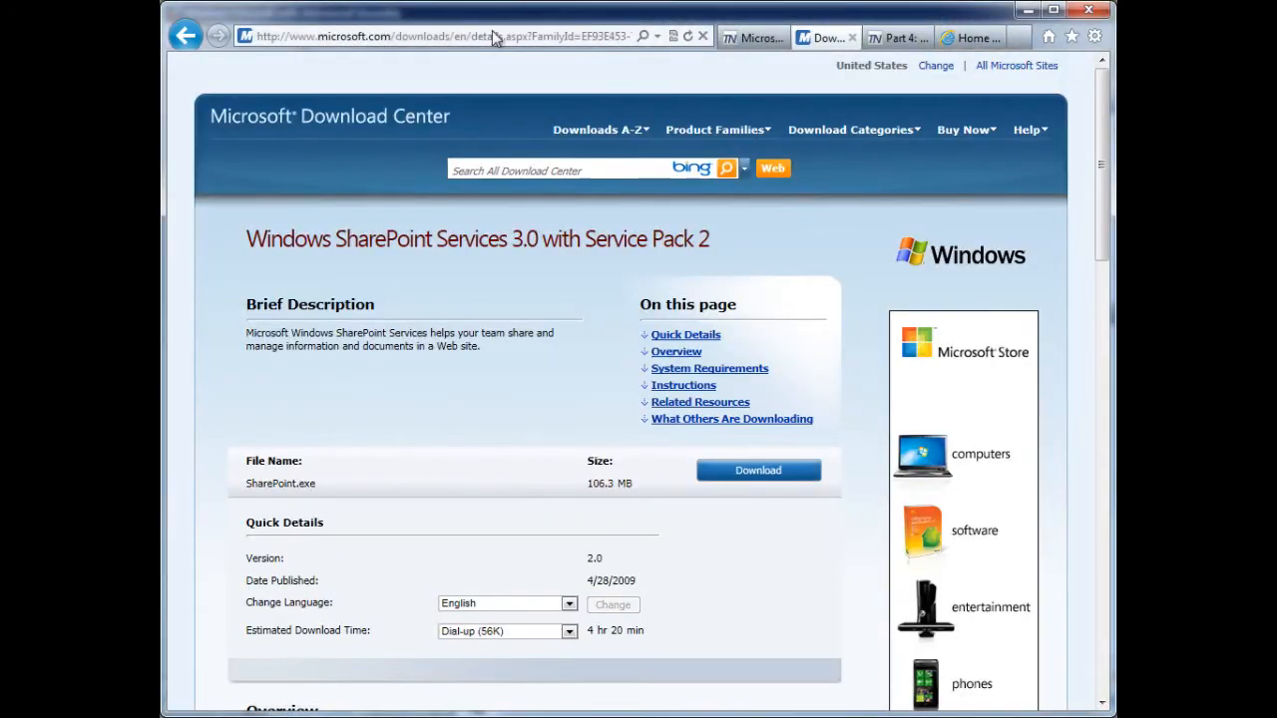
- Switch to the client's browser, reload the Configuration Manager 2007 Dashboard home page and review its charts down to Client Status
left_click(973, 44)
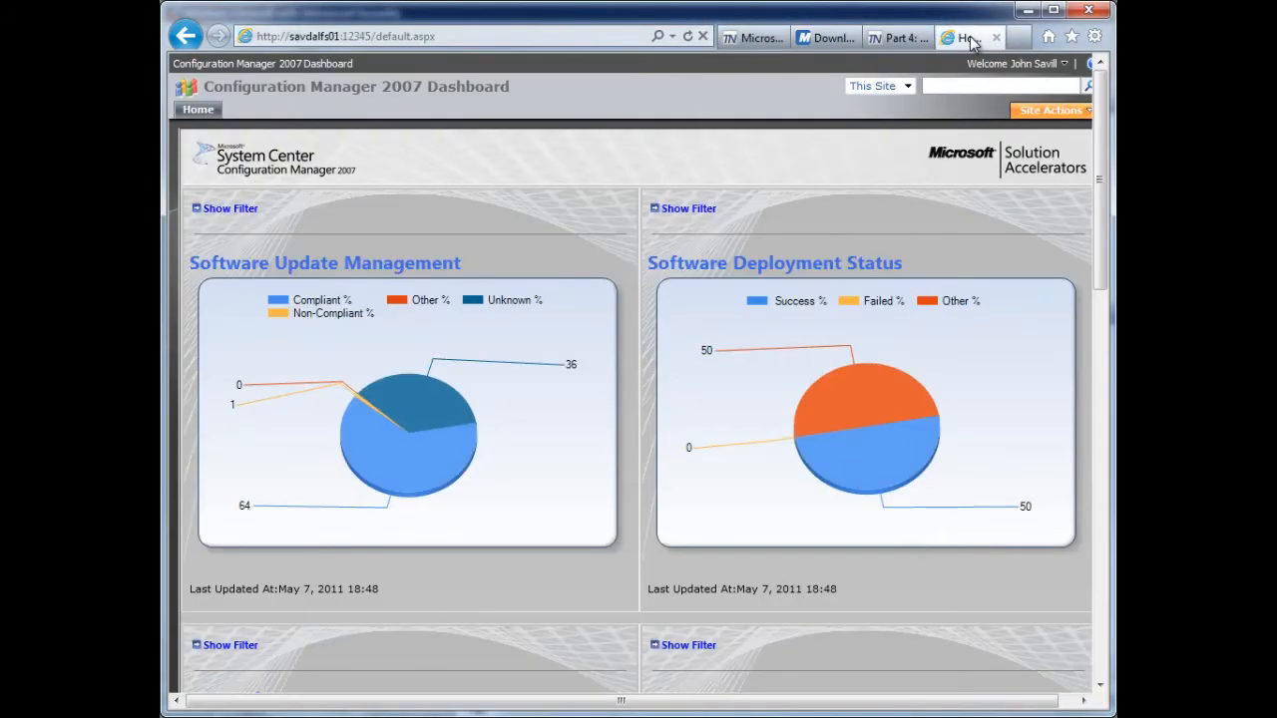
left_click(459, 34)
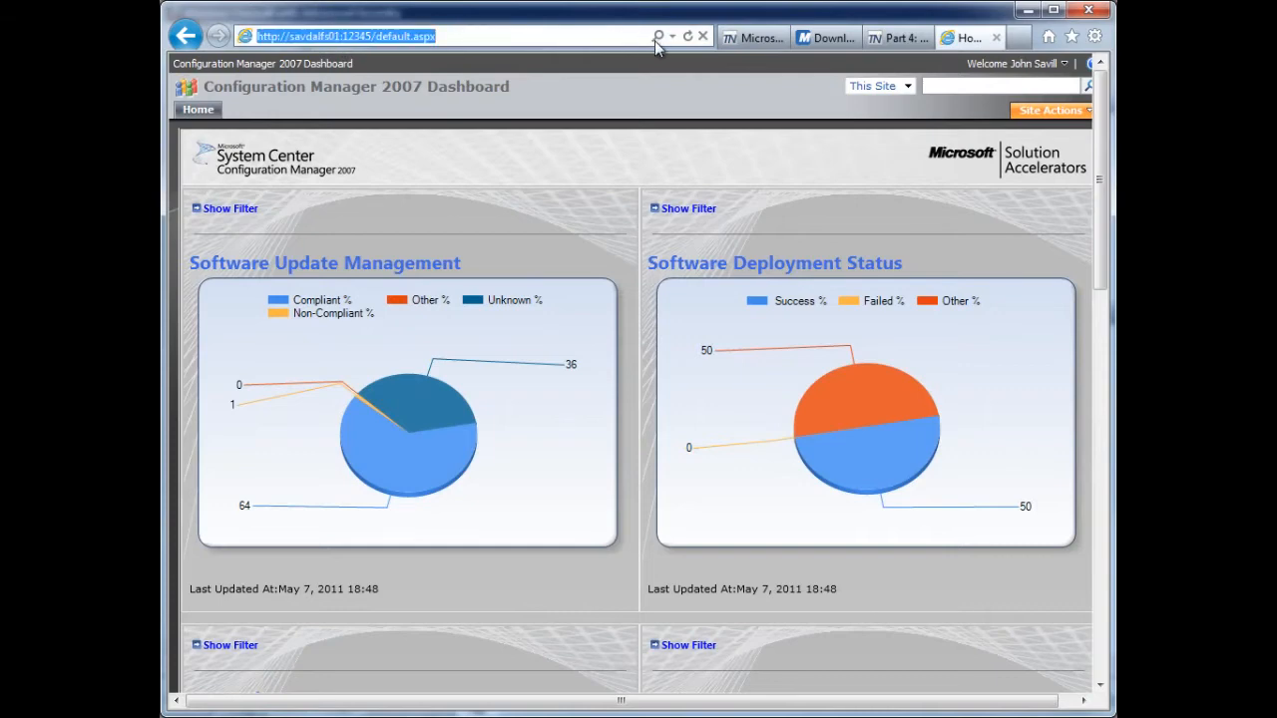
left_click(688, 37)
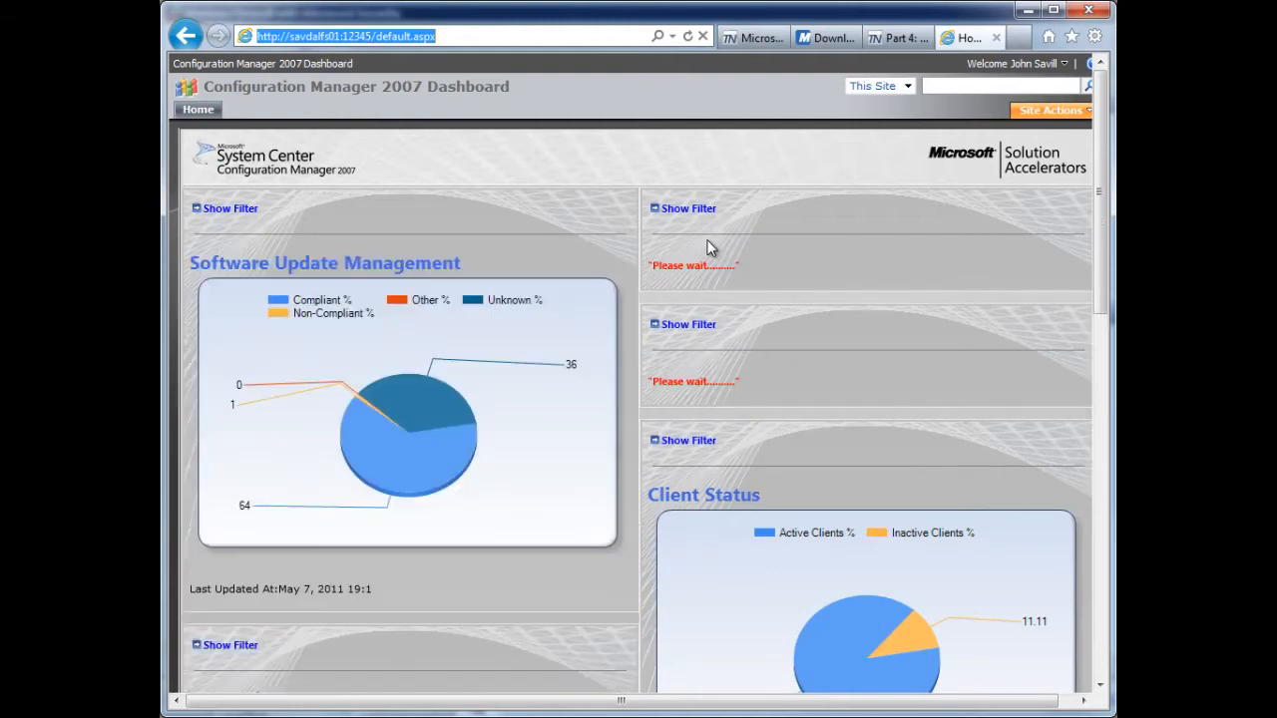
left_click_drag(1103, 158, 1090, 517)
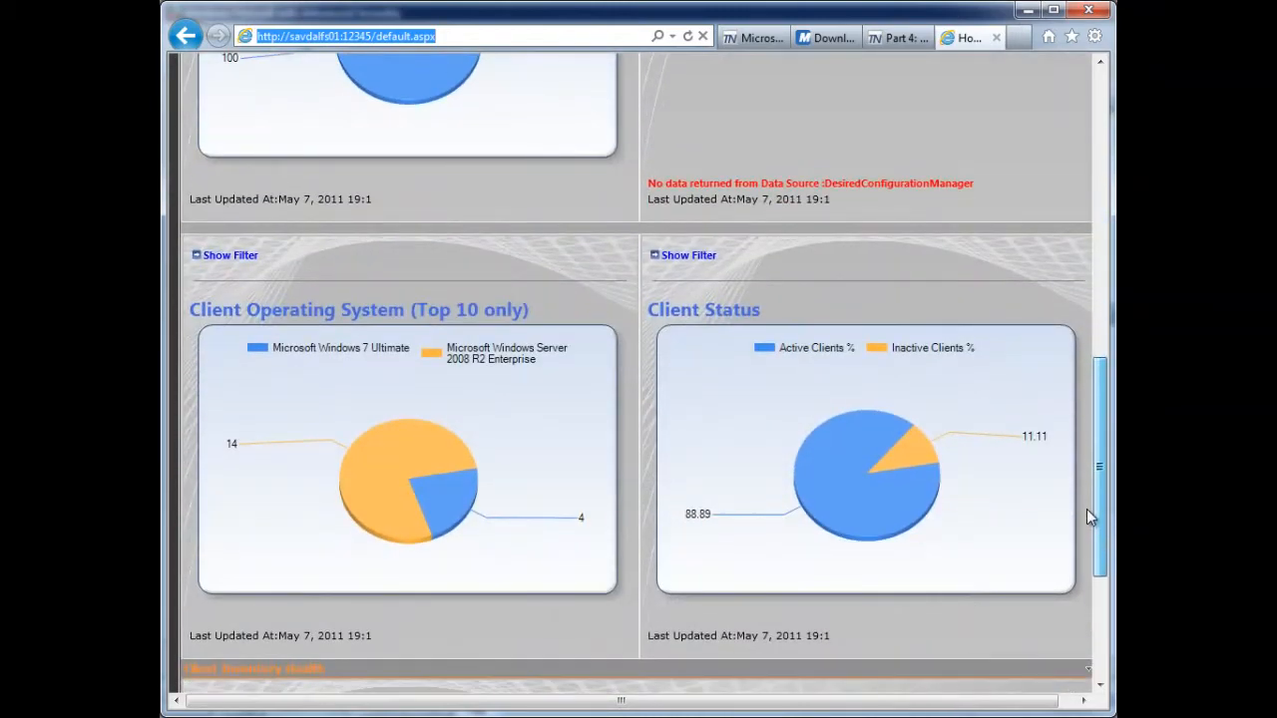
left_click_drag(1090, 517, 1076, 384)
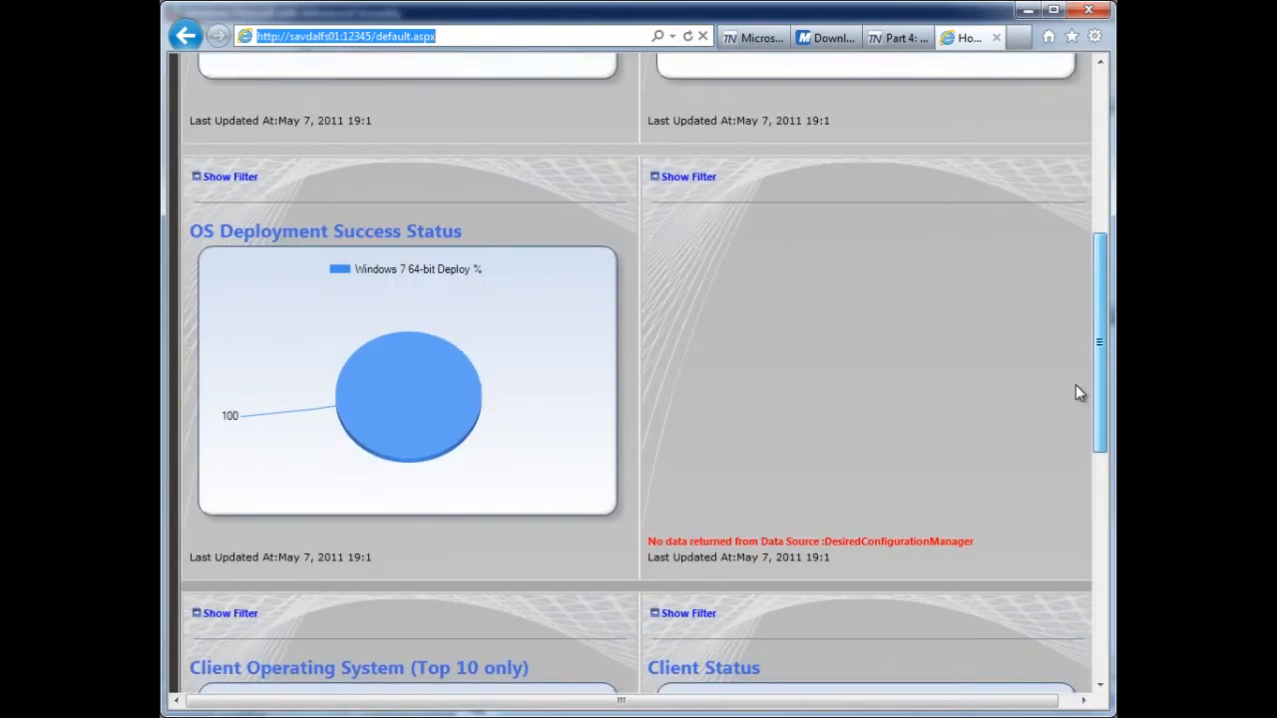
- Review the MSDN blog post on SQL queries for the Client Health and Problem Management Dashboard, including its sample charts and queries
left_click(888, 42)
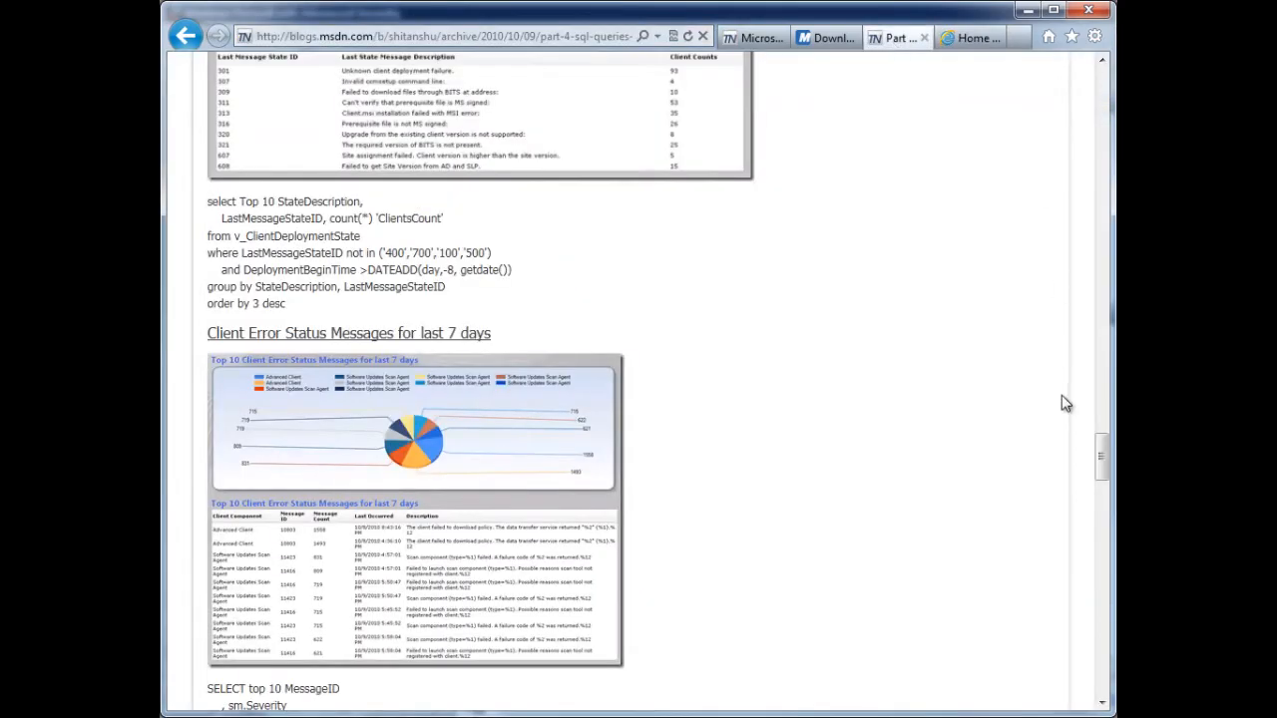
left_click_drag(1101, 454, 1107, 78)
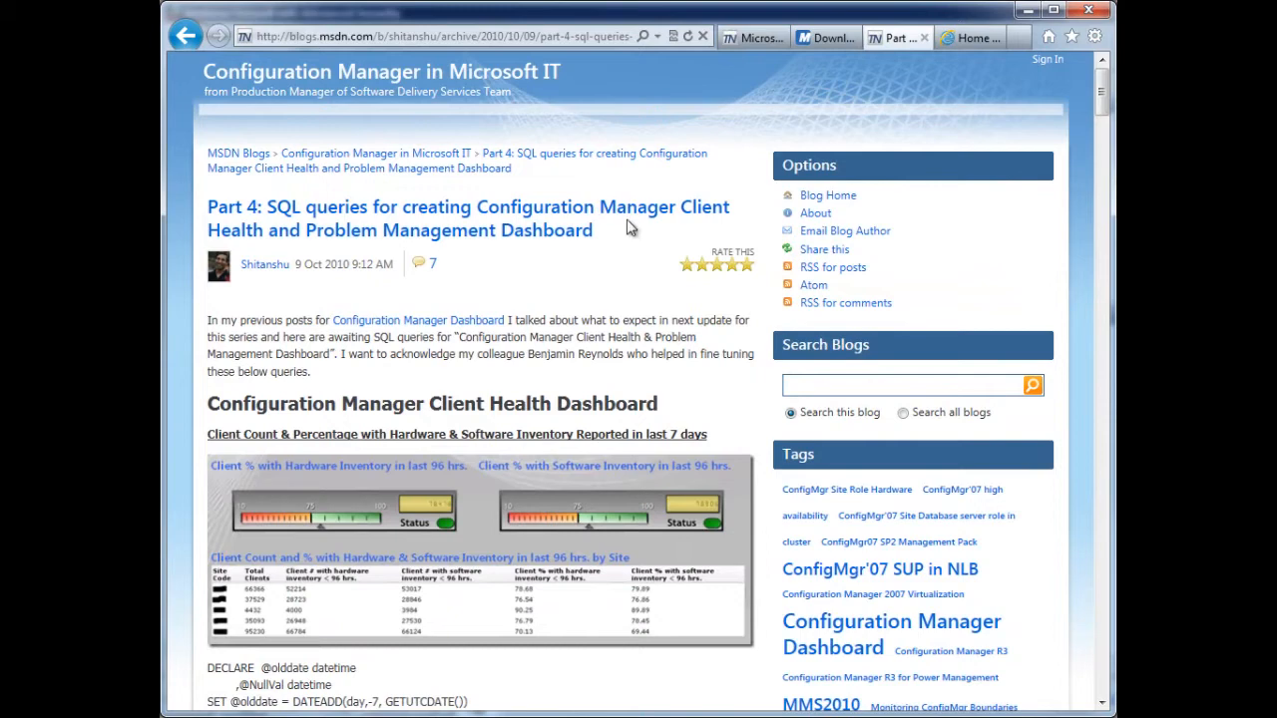
left_click_drag(1105, 100, 1104, 119)
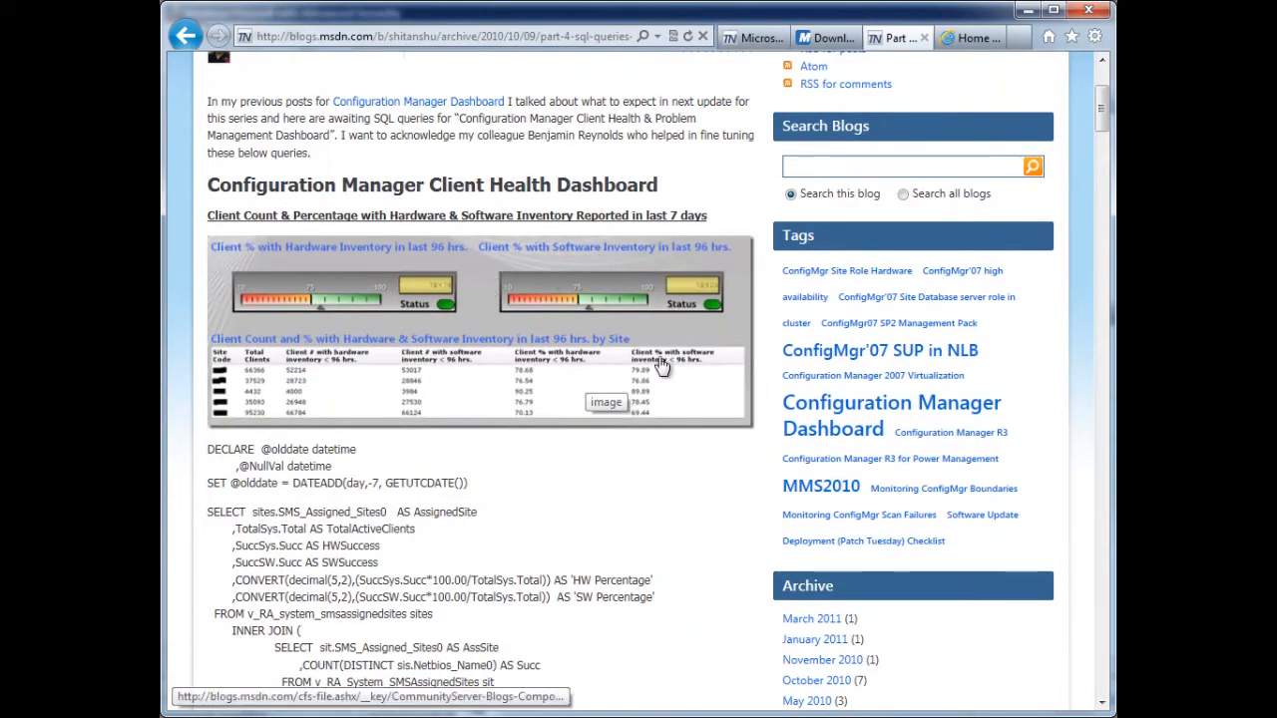
left_click_drag(1101, 121, 1109, 199)
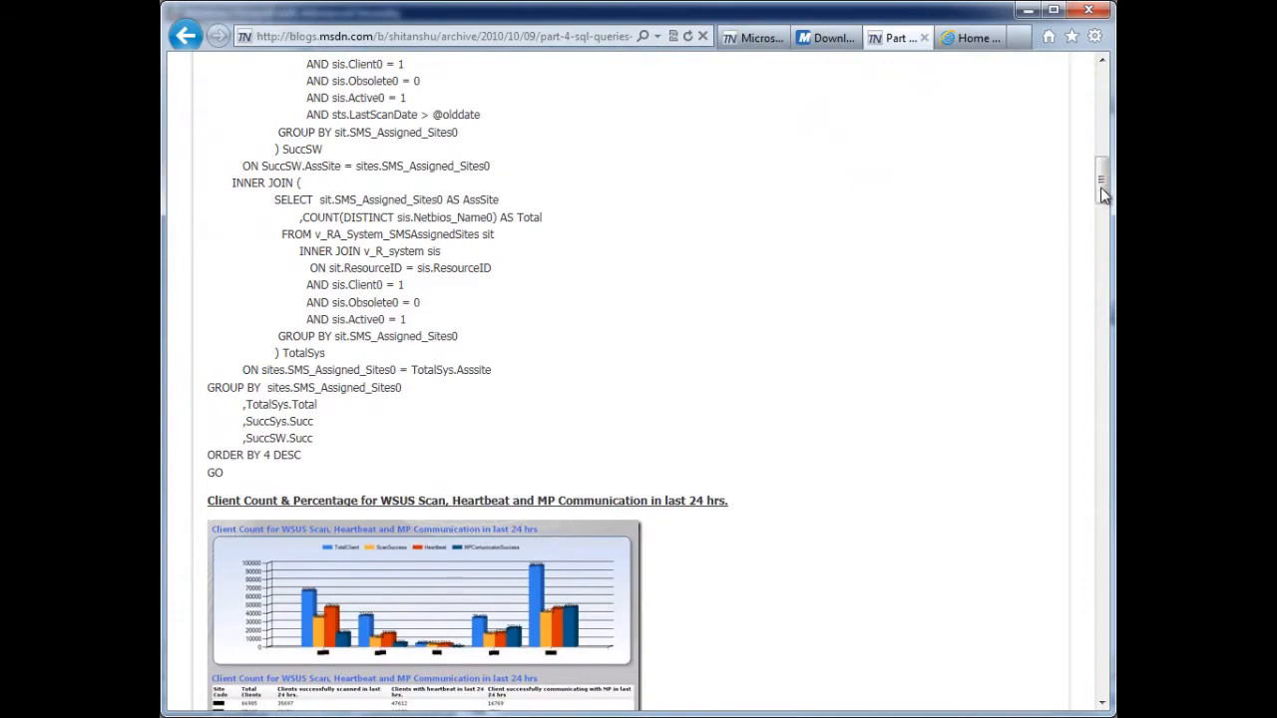
left_click_drag(1101, 188, 1101, 109)
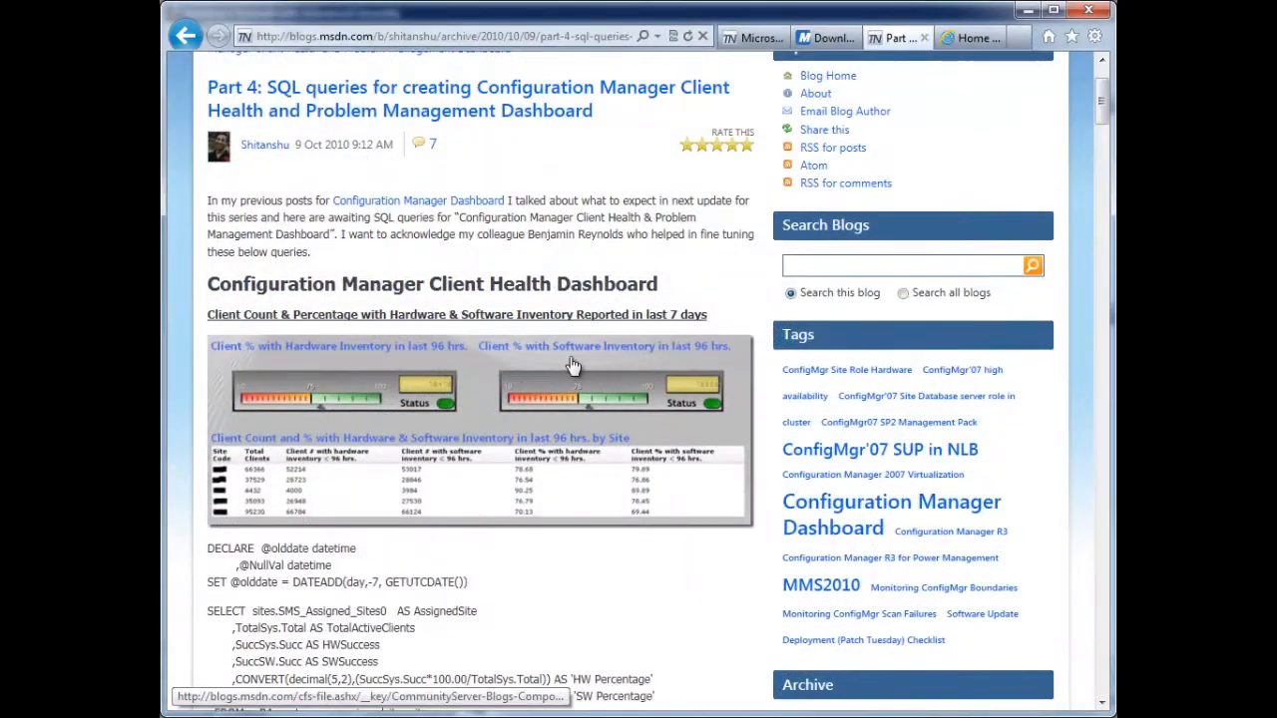
- Return to the dashboard site and examine the hardware and software inventory gauges under Client Inventory Health
left_click(956, 37)
left_click_drag(1102, 292, 1098, 545)
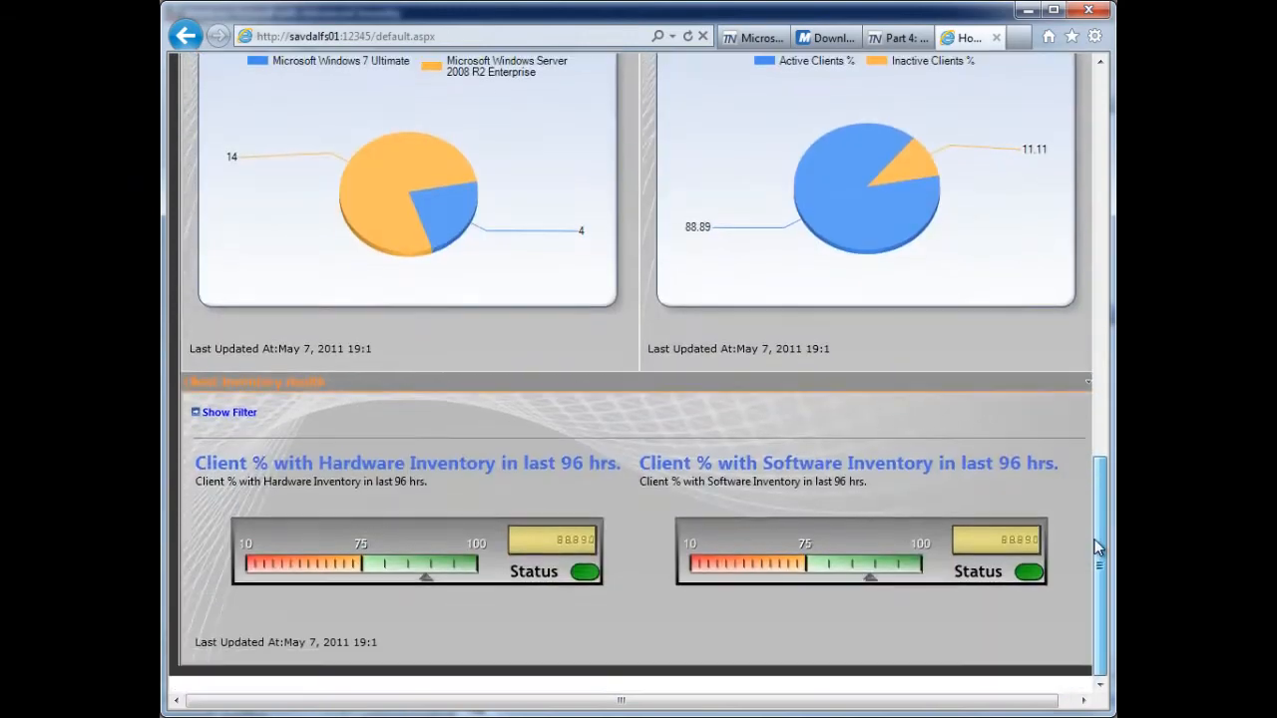
mouse_move(907, 711)
left_mouse_down()
mouse_move(946, 712)
mouse_move(922, 710)
left_mouse_up()
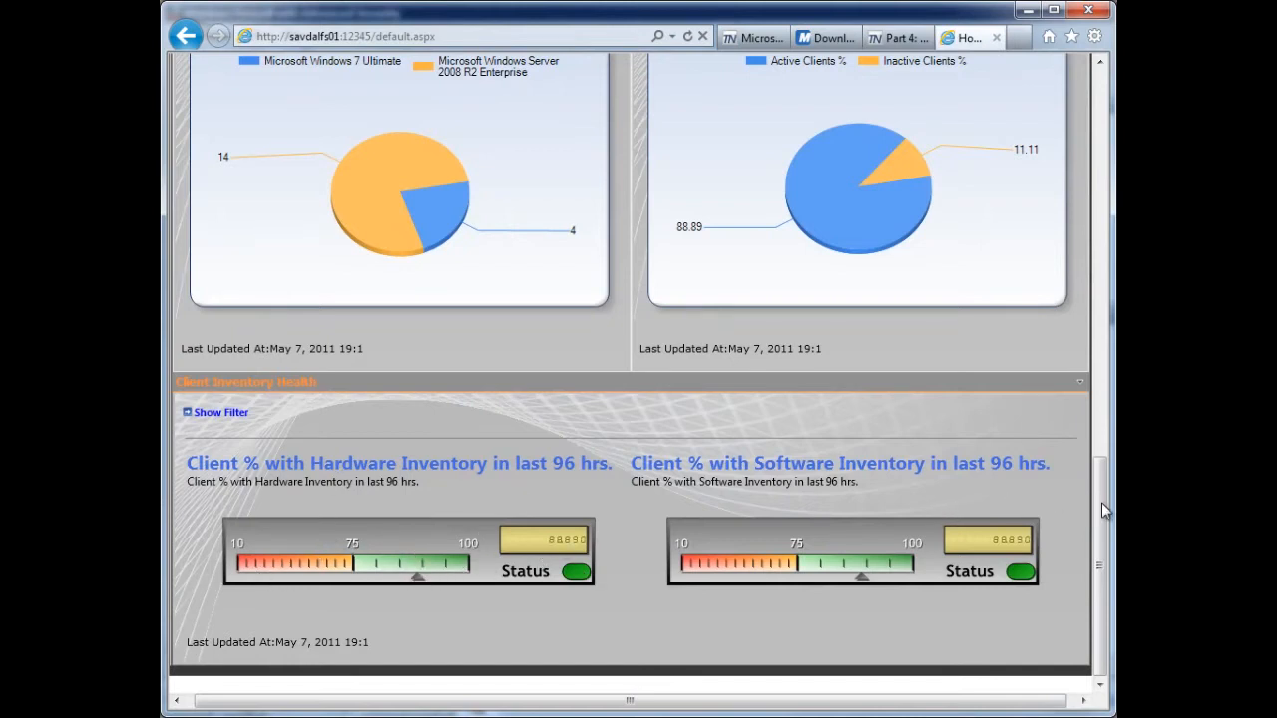
left_click_drag(1100, 512, 1085, 109)
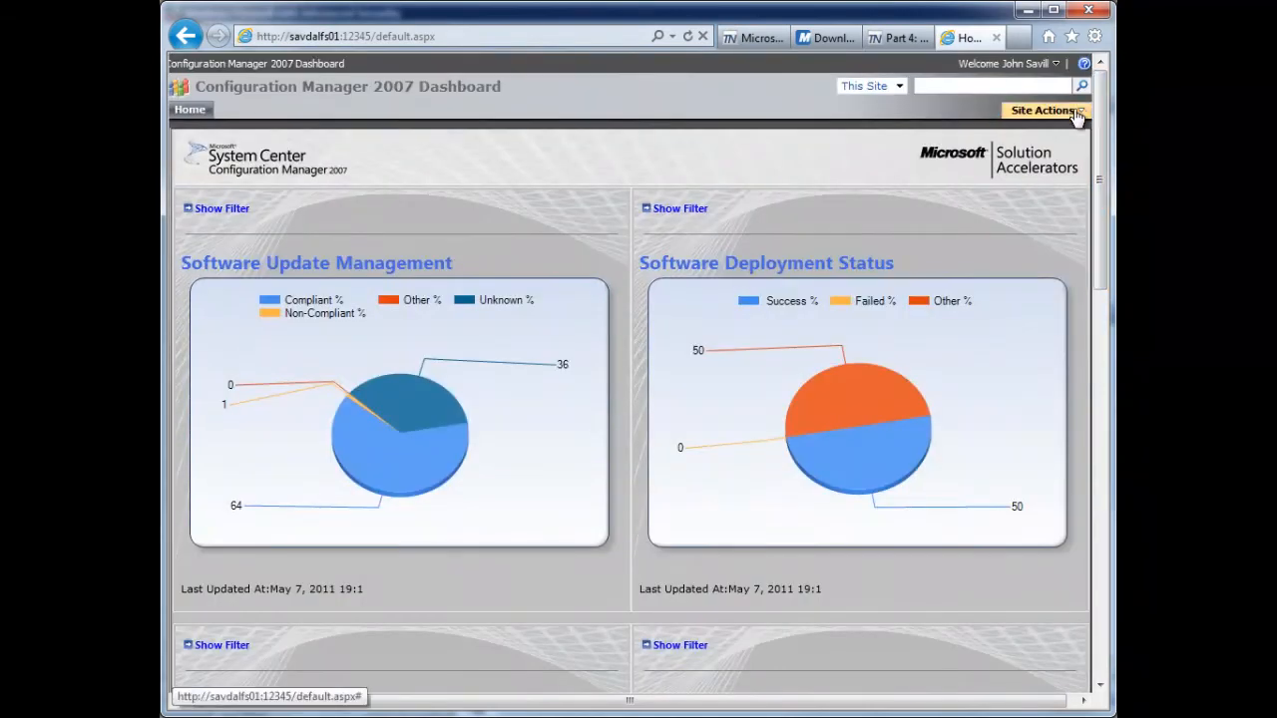
- Put the dashboard home page into edit mode and bring the Microsoft Dashboard Configuration web part into view
left_click(1077, 111)
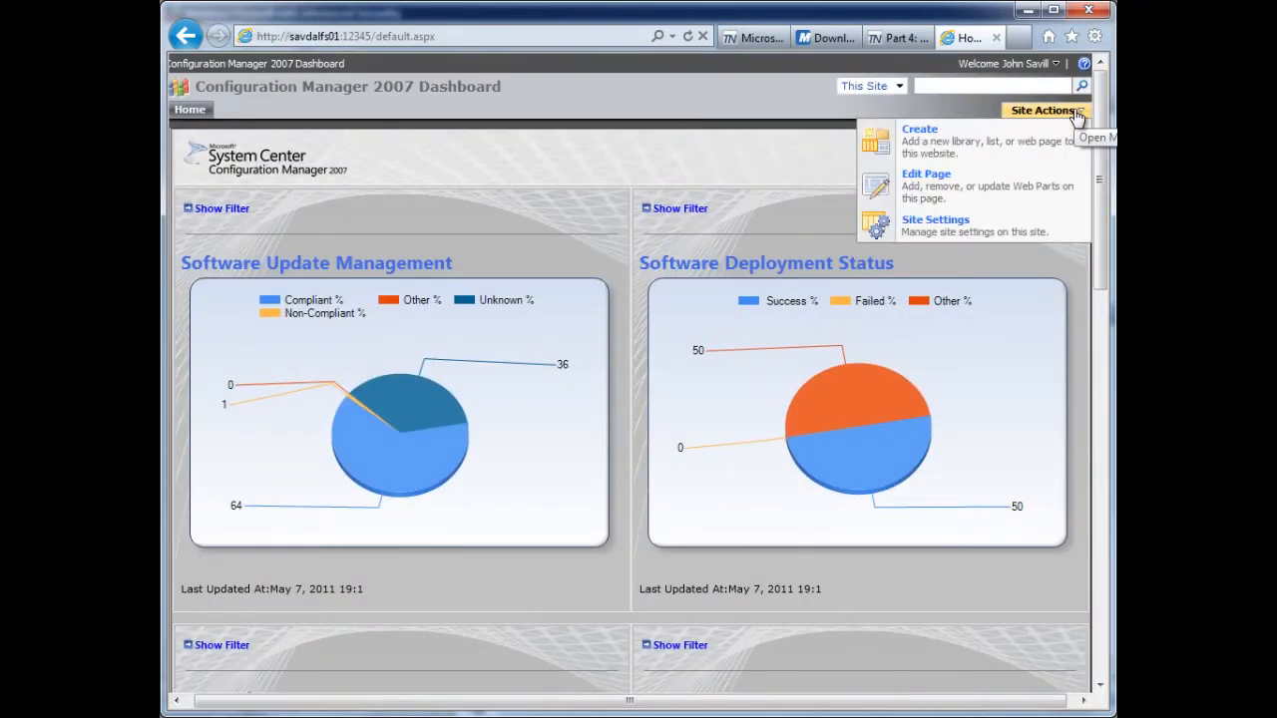
left_click(938, 194)
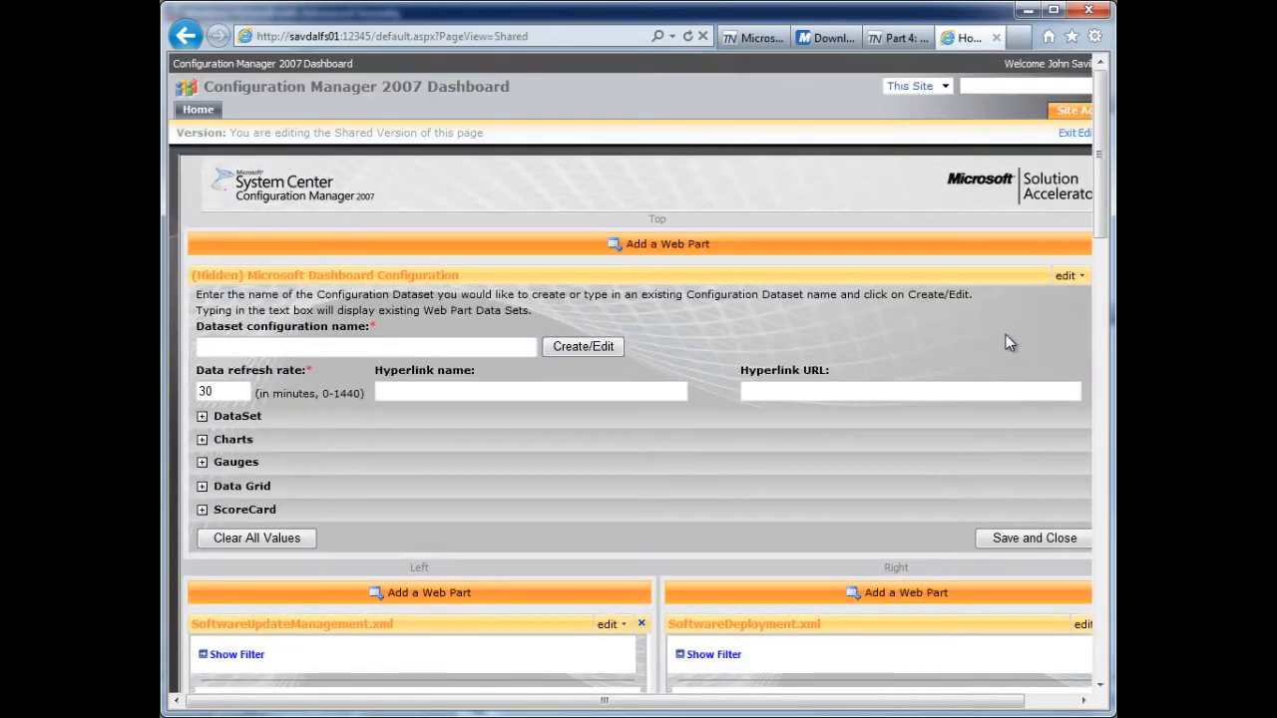
scroll(949, 194, "down", 2)
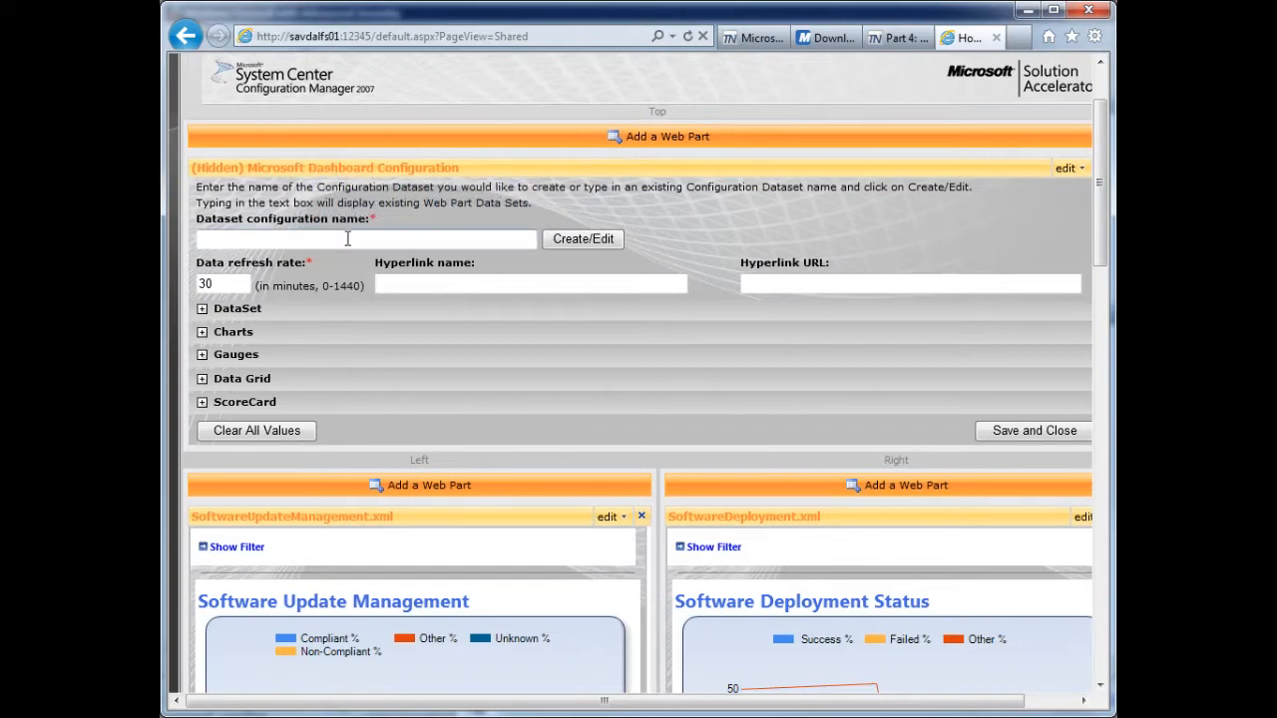
- Look up the blog post's SQL query for client count and percentage with hardware and software inventory reported in last 7 days
left_click(897, 38)
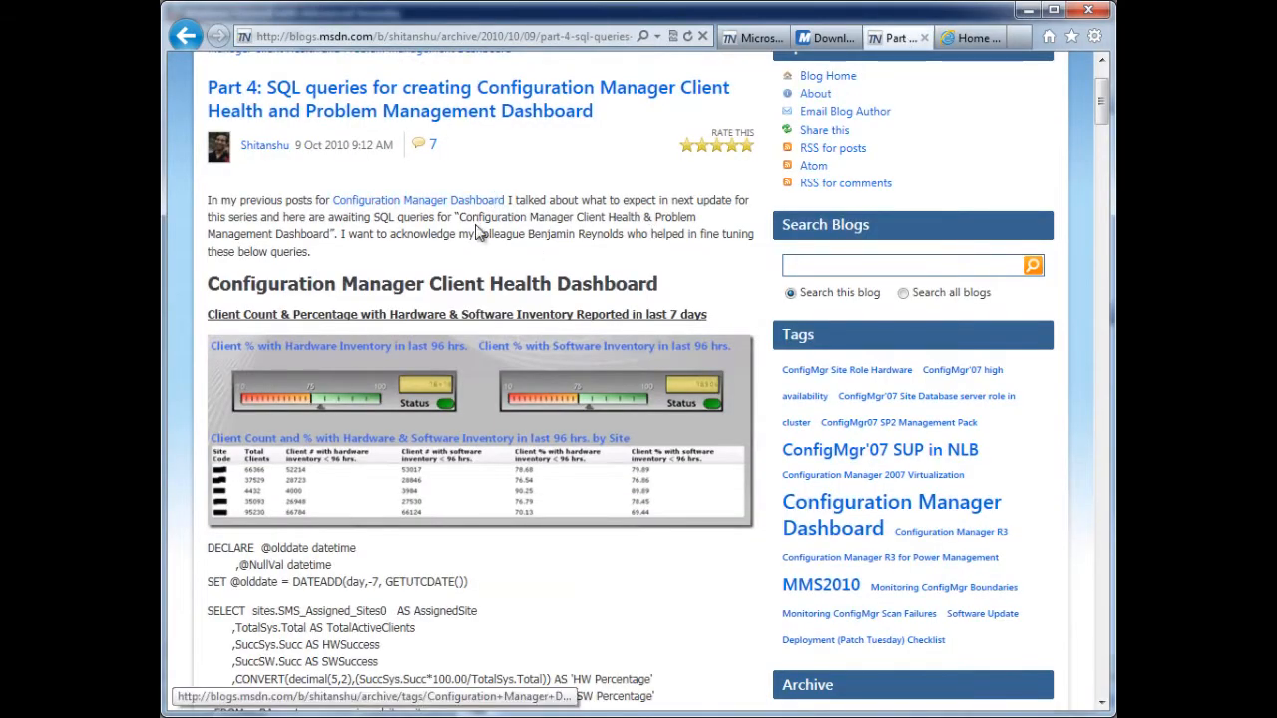
scroll(477, 227, "down", 3)
scroll(334, 375, "down", 20)
scroll(330, 385, "up", 11)
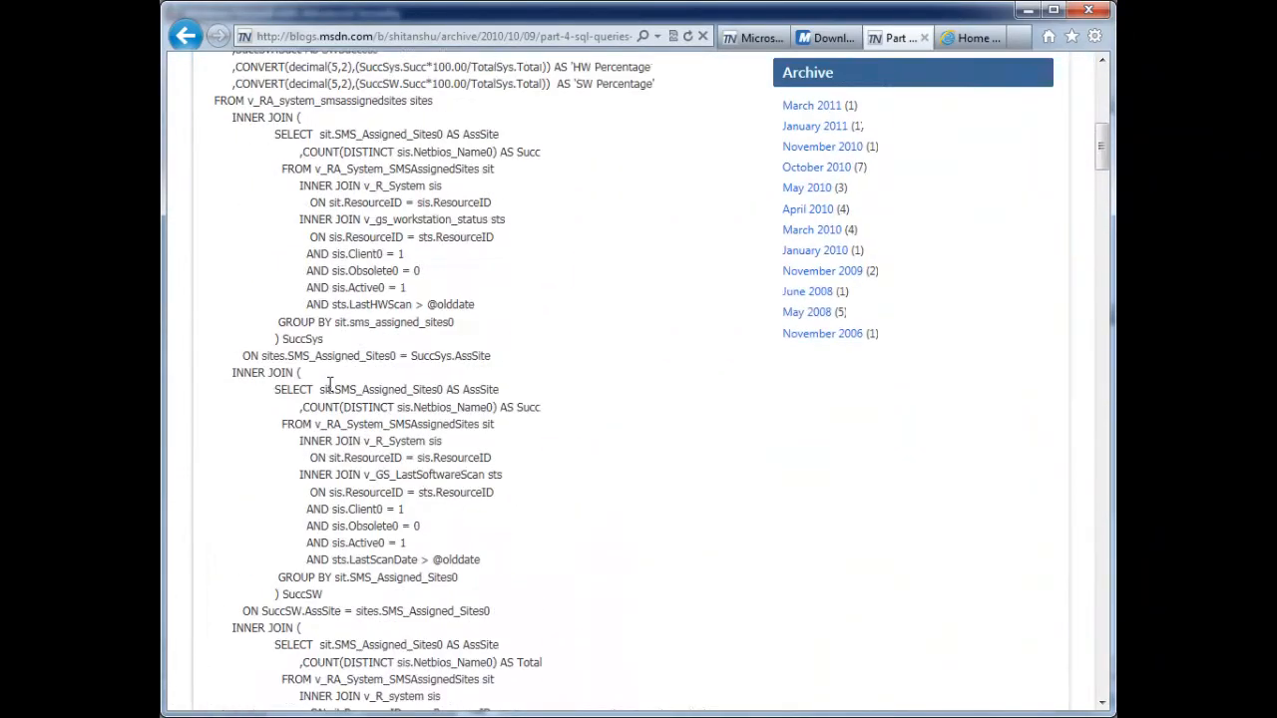
scroll(328, 384, "up", 12)
scroll(329, 384, "down", 4)
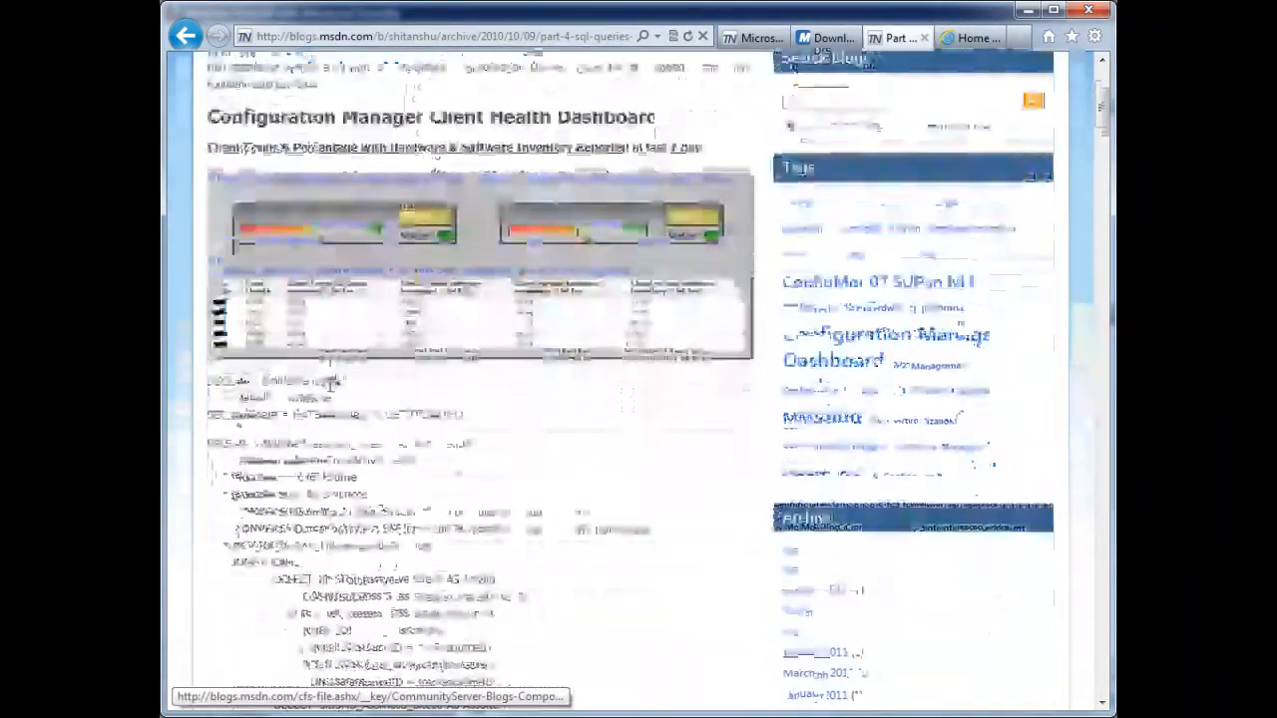
- Return to the dashboard configuration and name the dataset configuration clientinventcout.xml
left_click(965, 41)
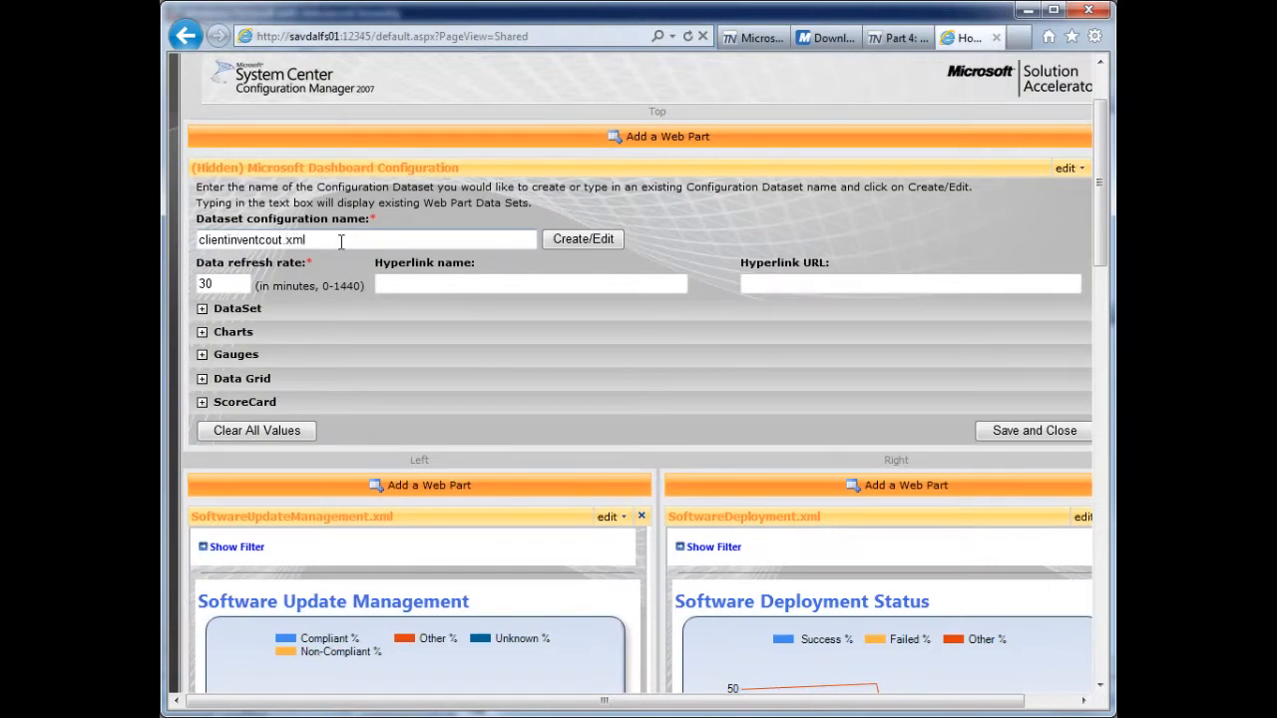
left_click(341, 243)
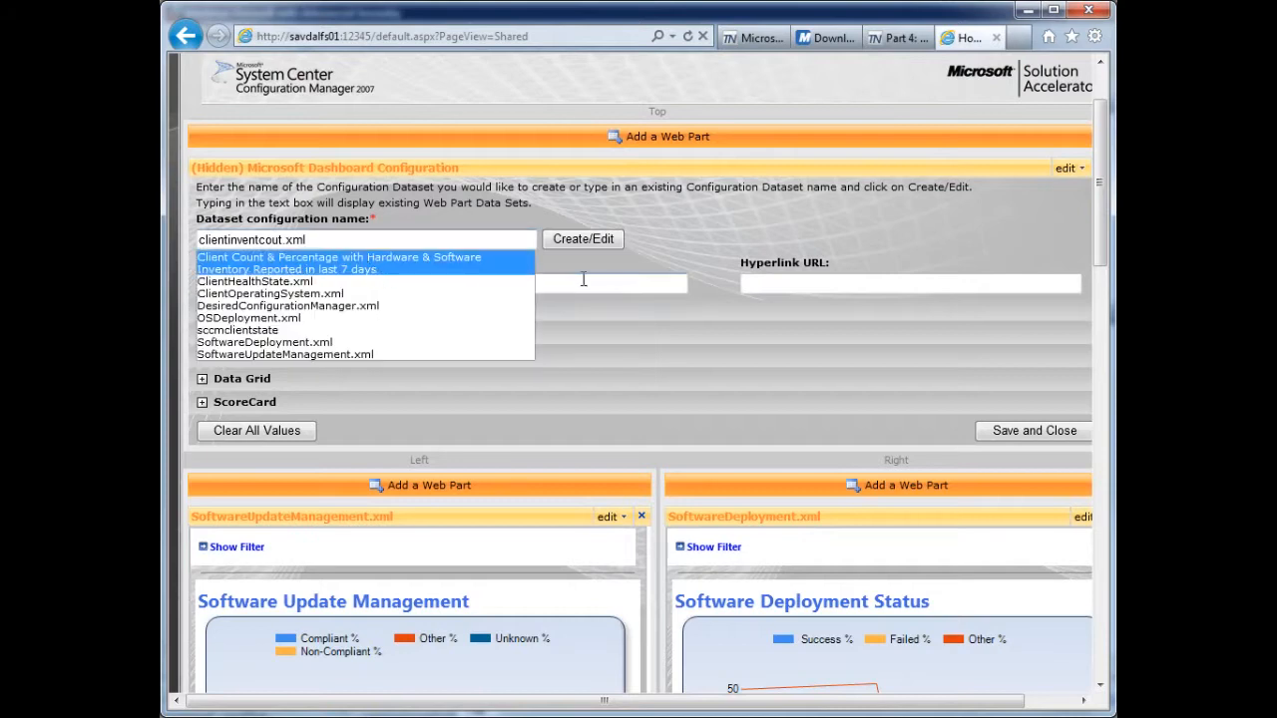
left_click(758, 225)
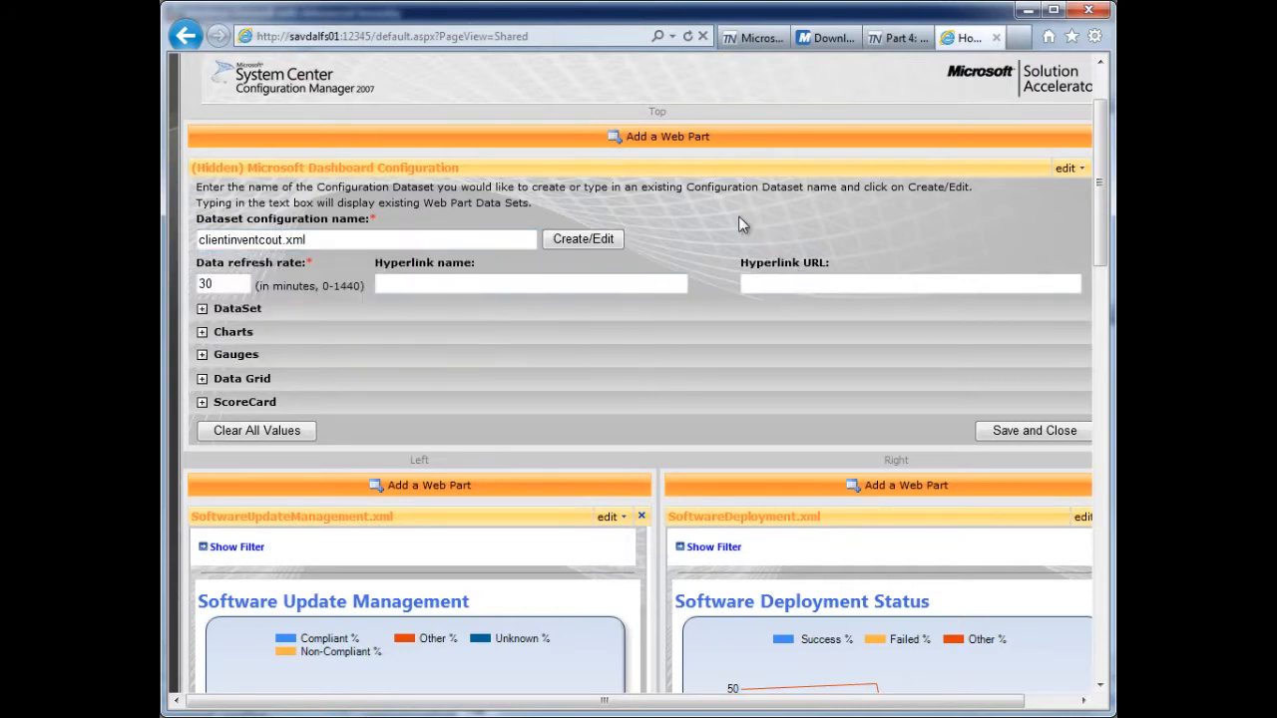
- Expand the DataSet section, set the database server to savdalom01 and the database name to SMS_LAB, and start the SQL query entry
left_click(202, 310)
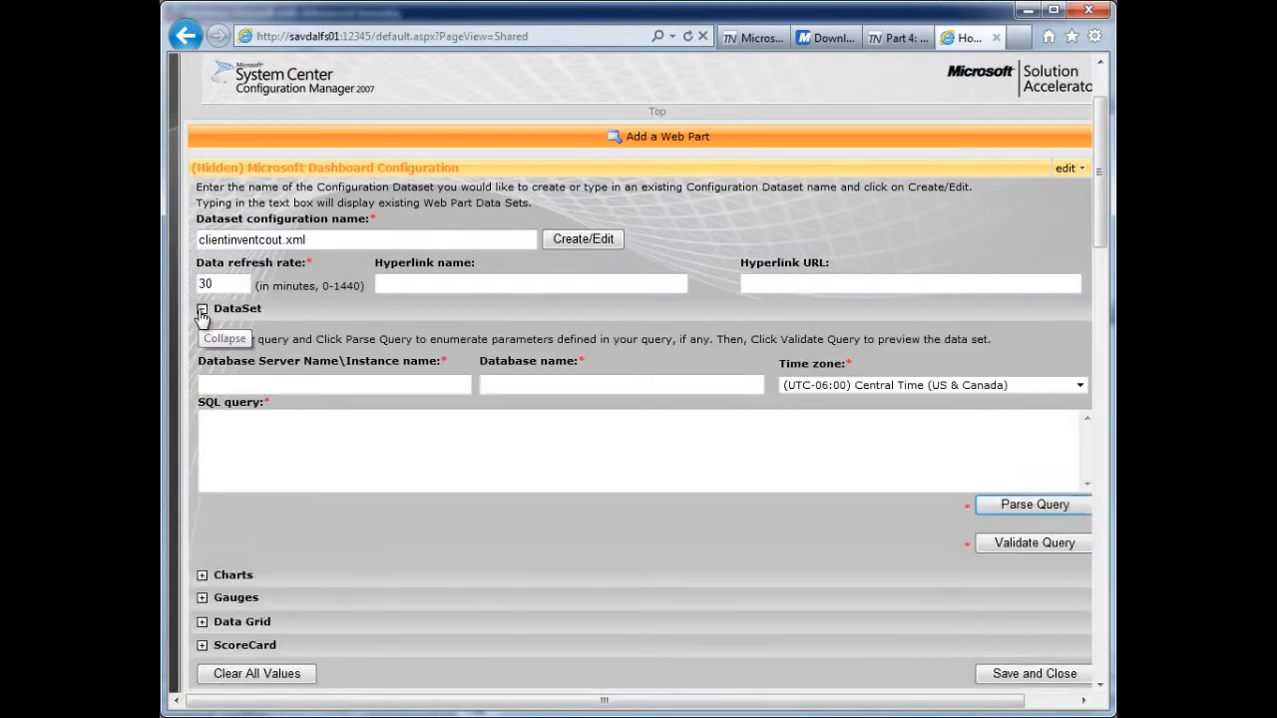
left_click(332, 386)
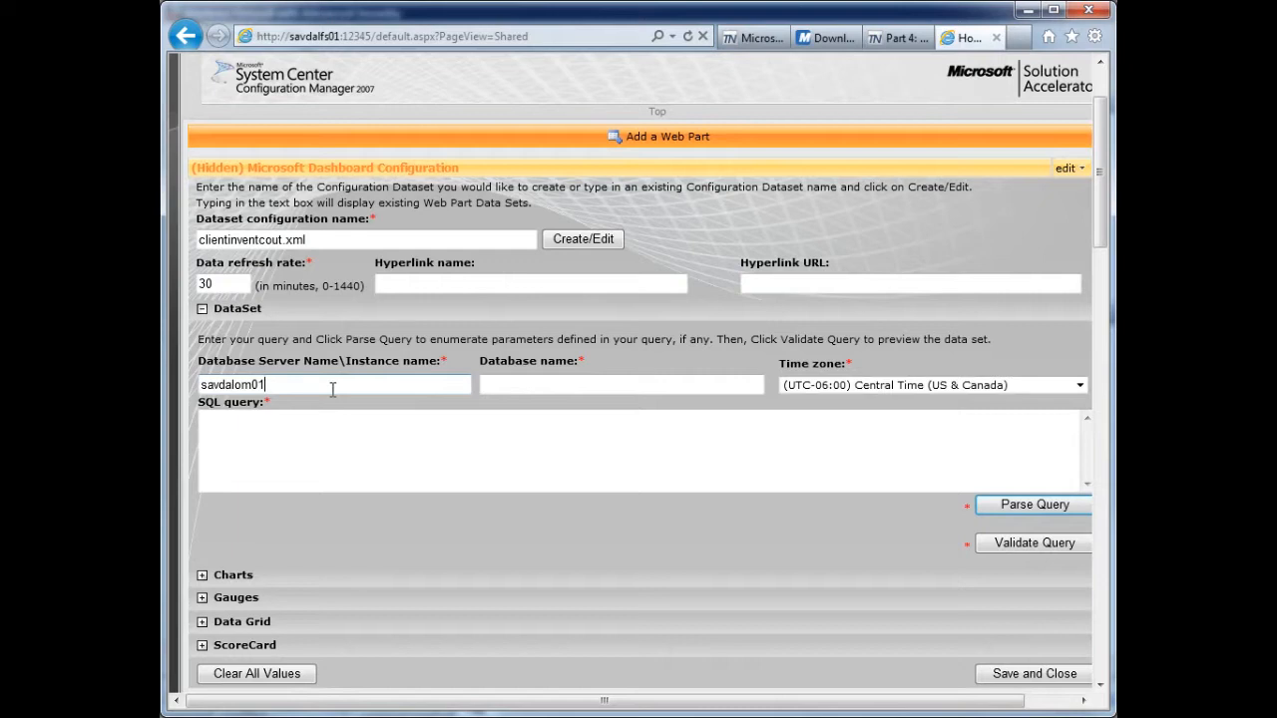
key("Tab")
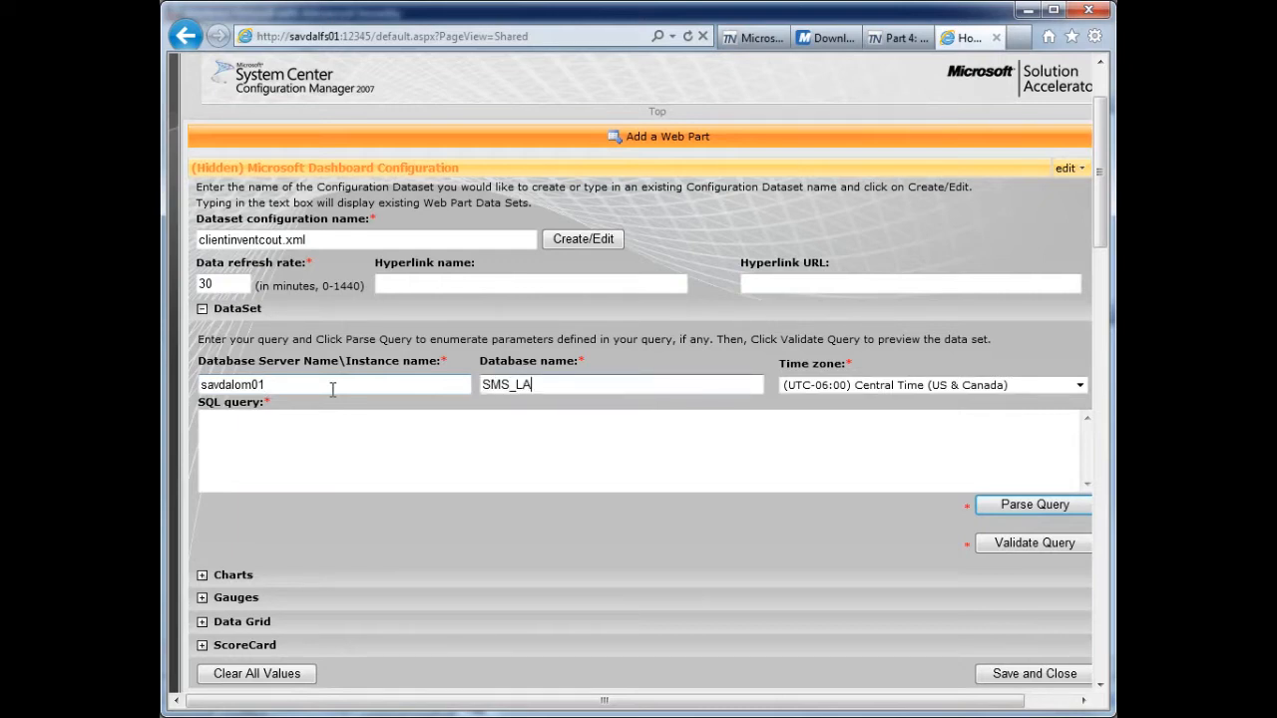
left_click(337, 430)
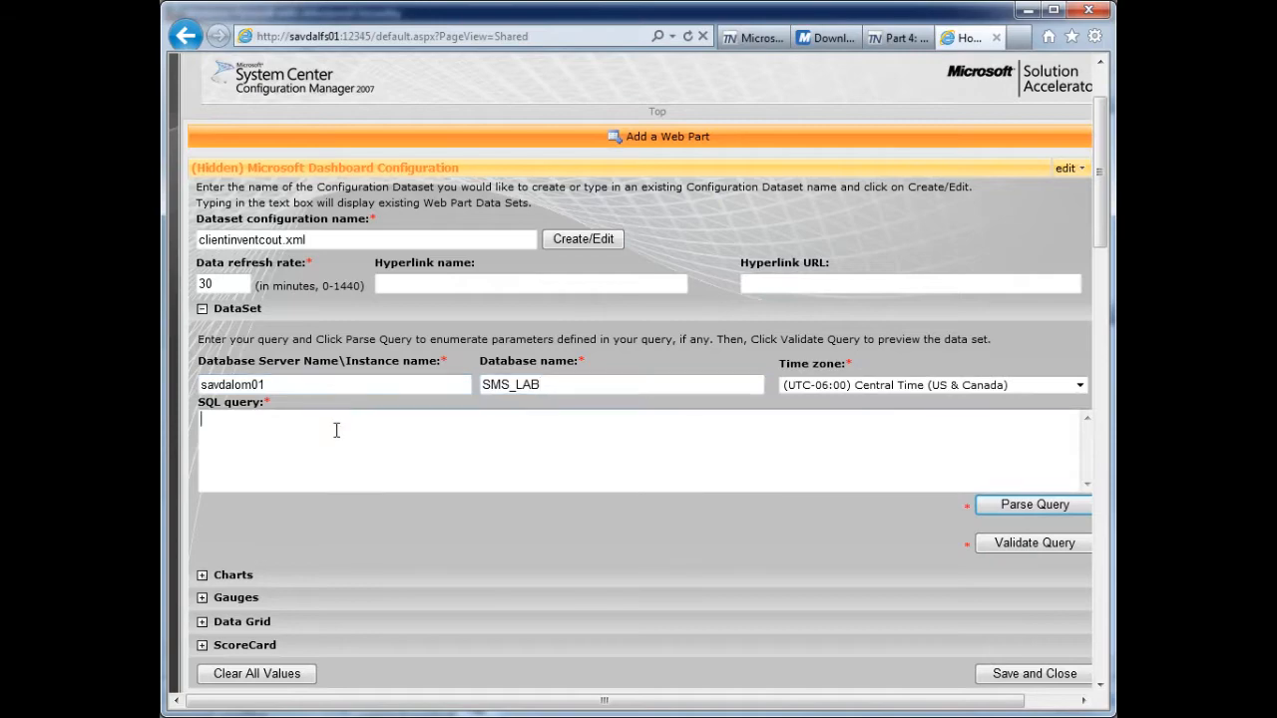
- Copy the blog post's client inventory SQL query through ORDER BY 4 DESC into the dataset's SQL query, and parse and validate it
left_click(897, 37)
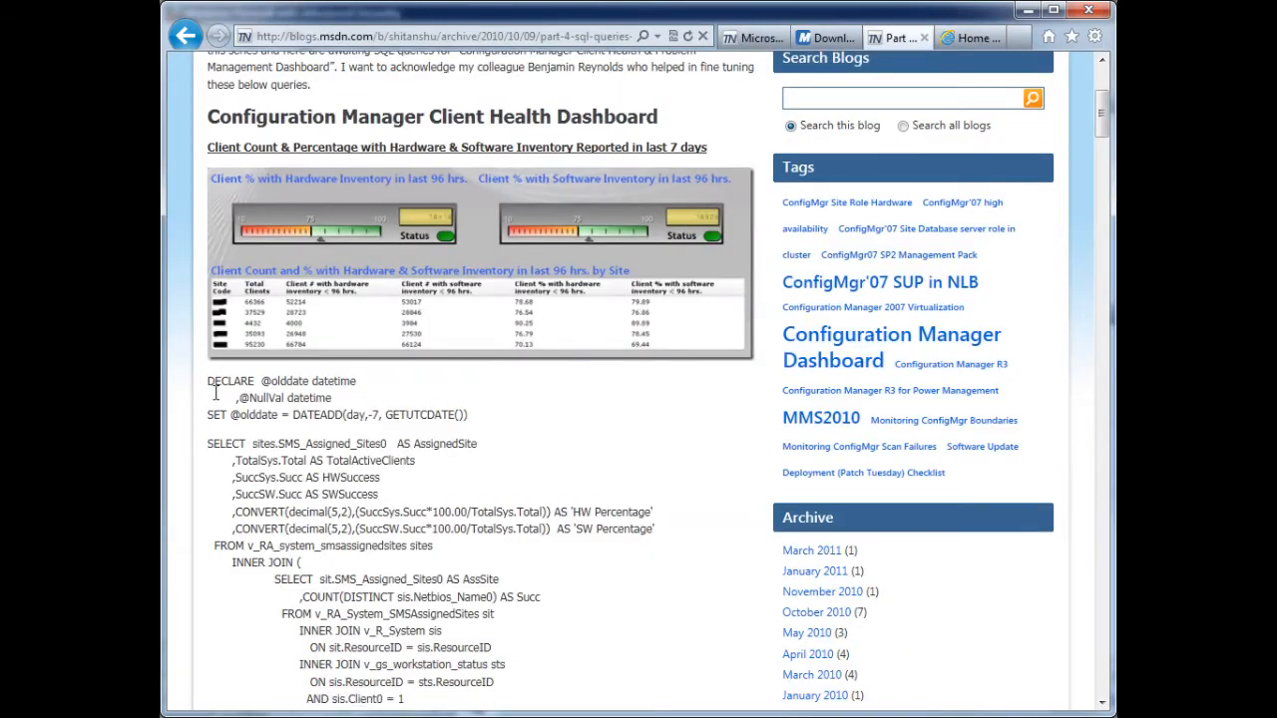
left_click_drag(207, 381, 424, 552)
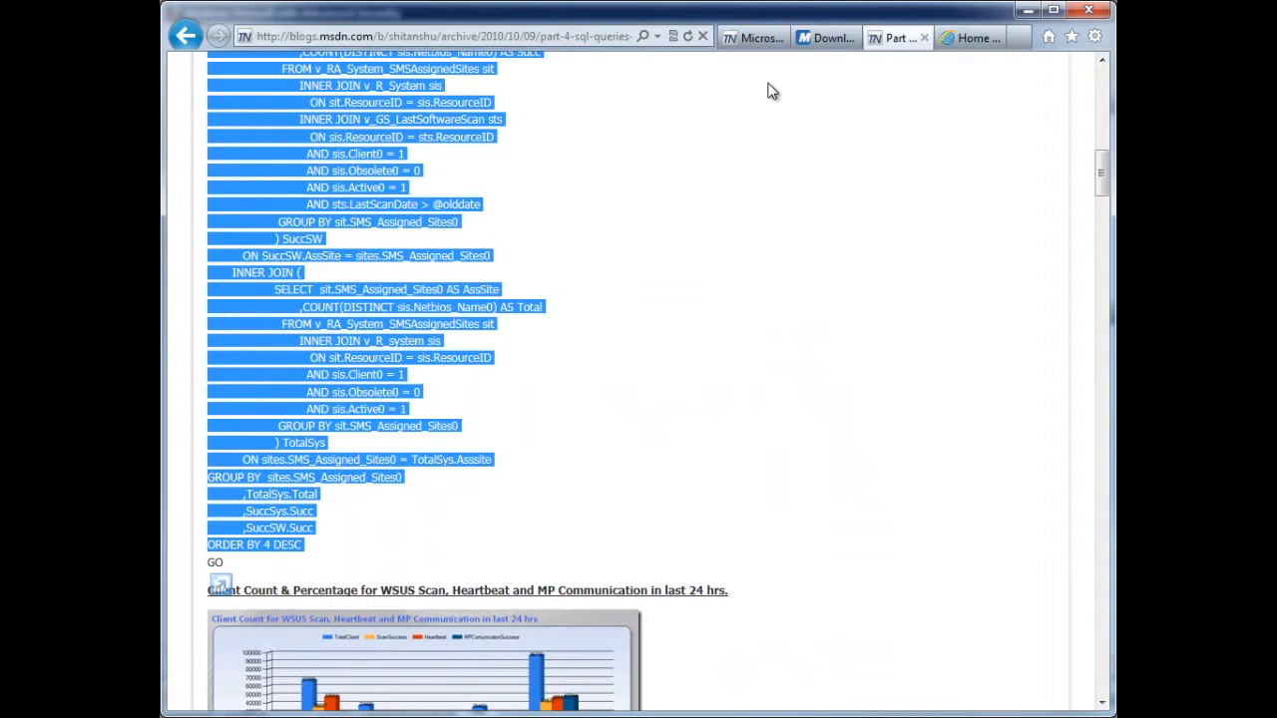
left_click(982, 38)
left_click(467, 434)
key("ctrl+v")
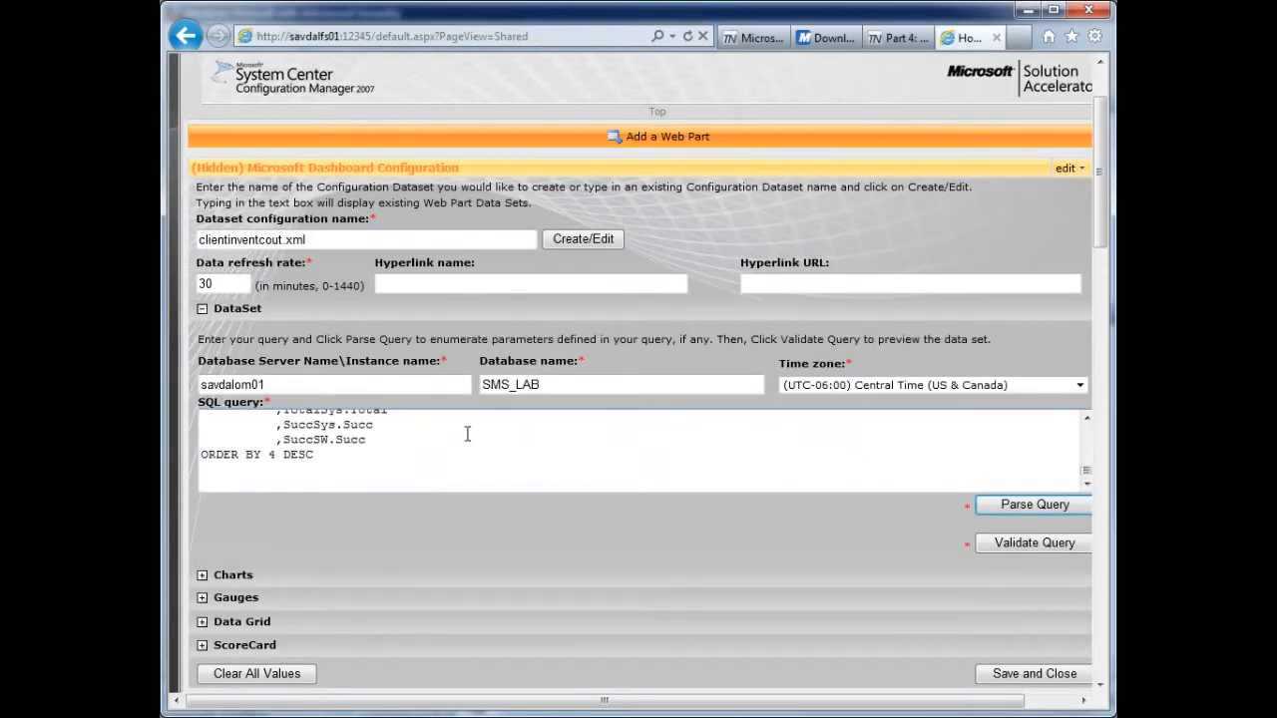
left_click(1007, 509)
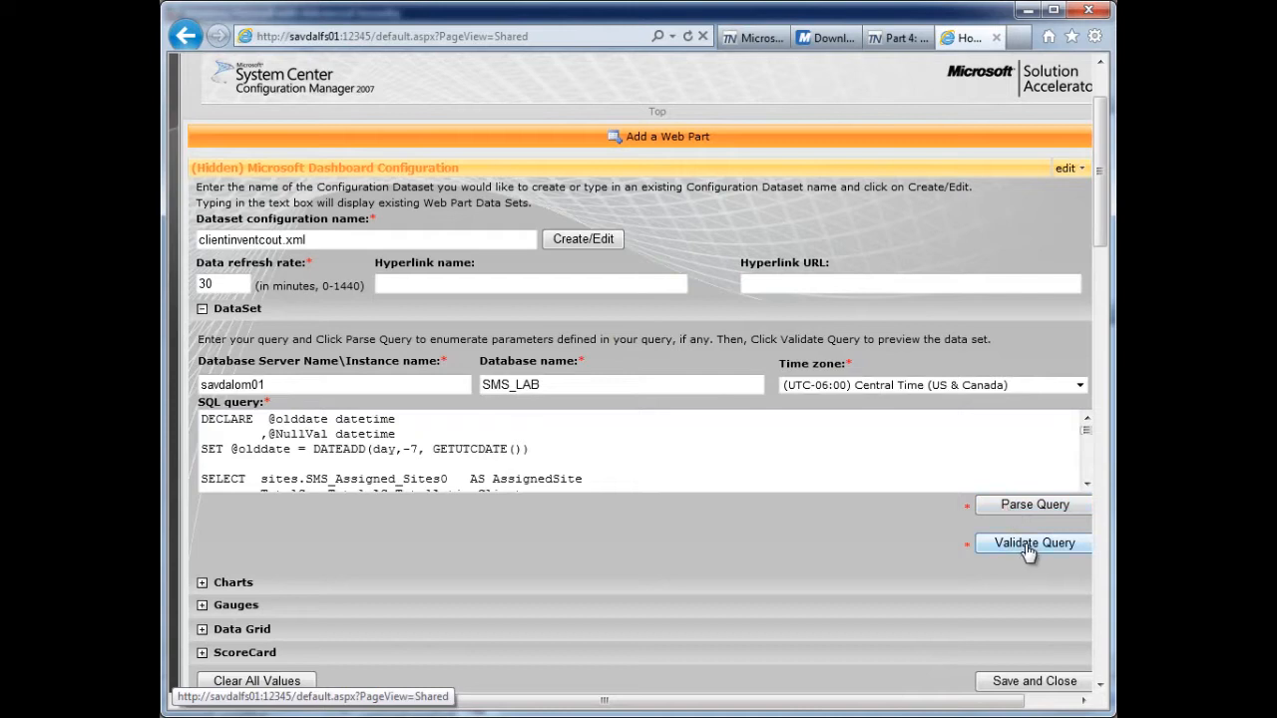
left_click(1028, 547)
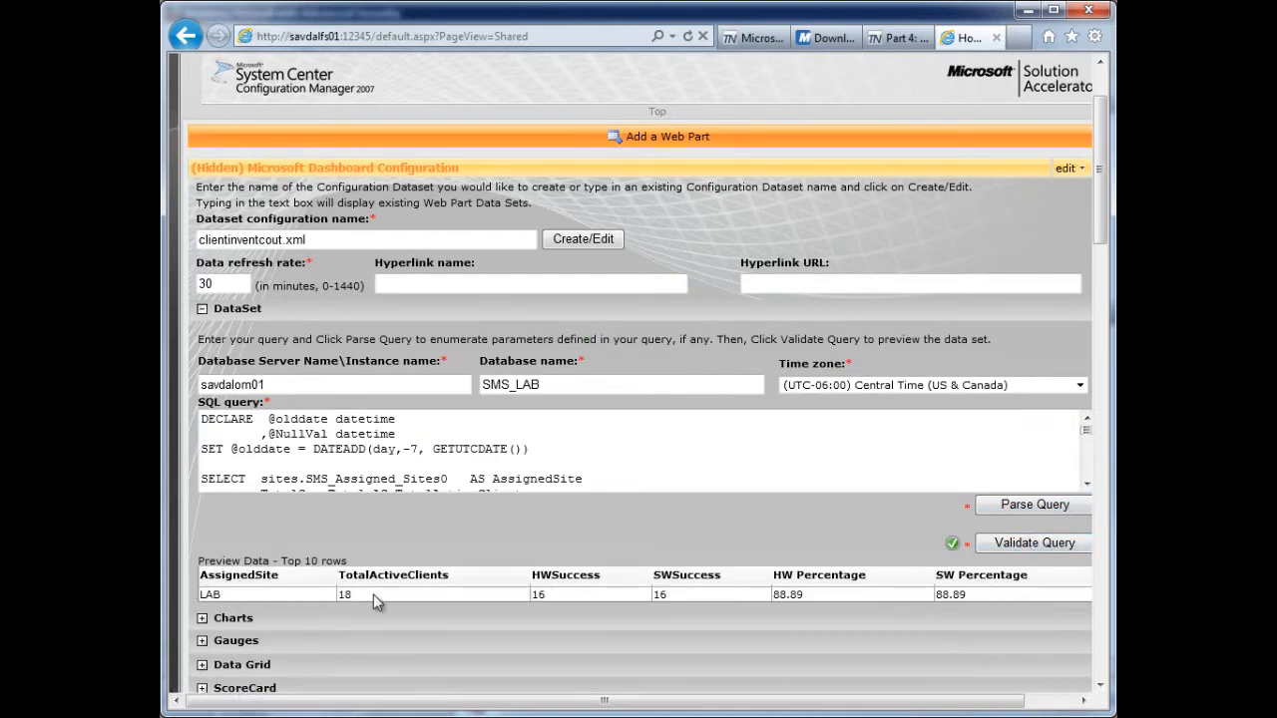
- Add a new gauge to the dataset and check the sample gauge titles in the blog post
left_click_drag(1100, 179, 1102, 230)
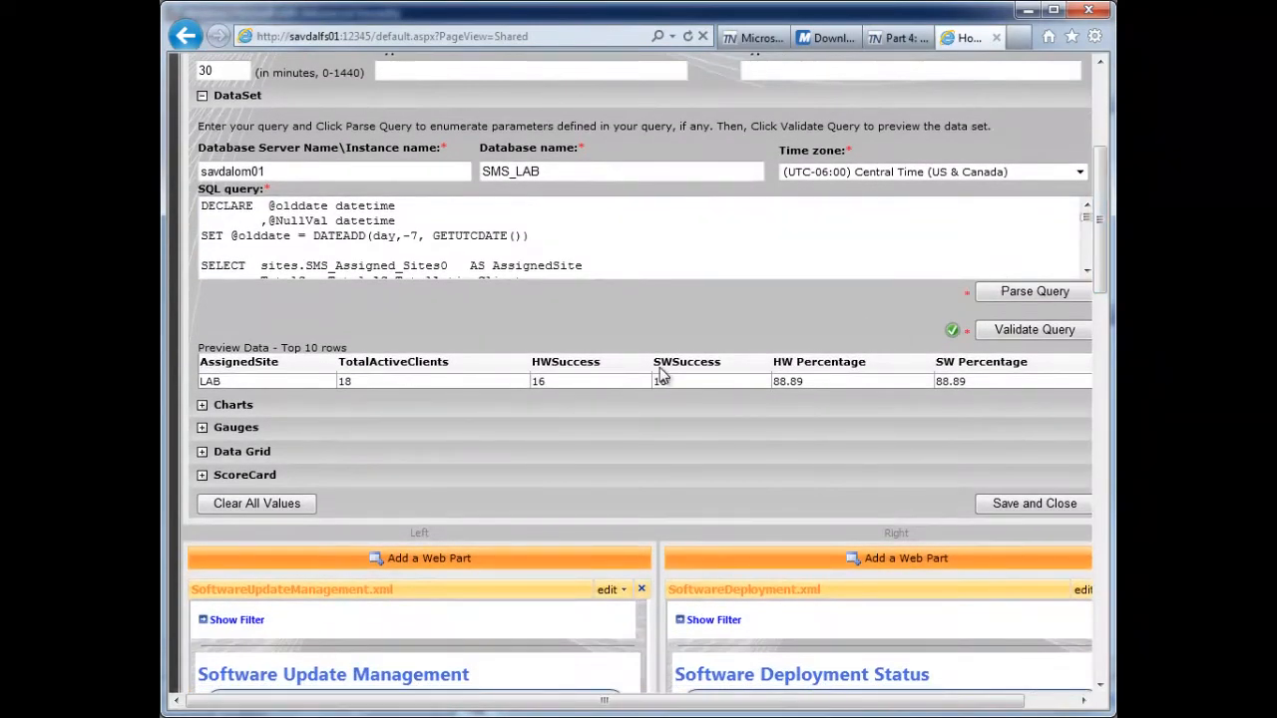
left_click(202, 428)
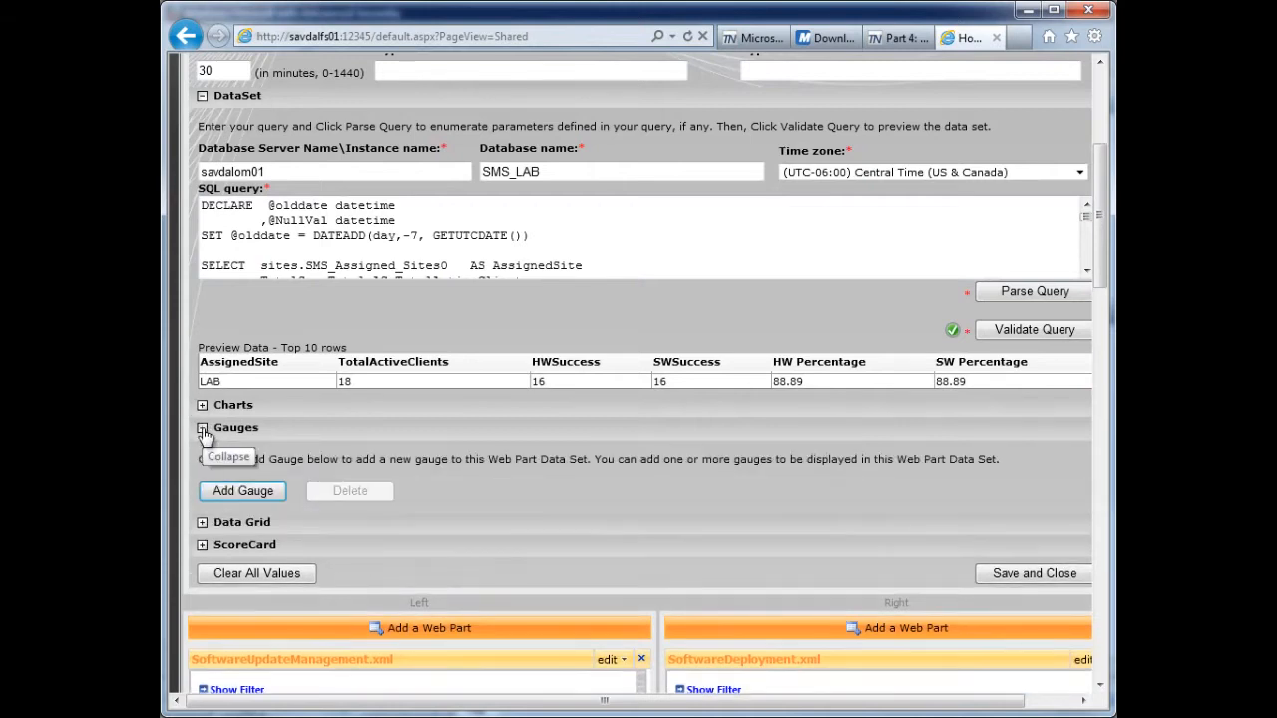
left_click(236, 495)
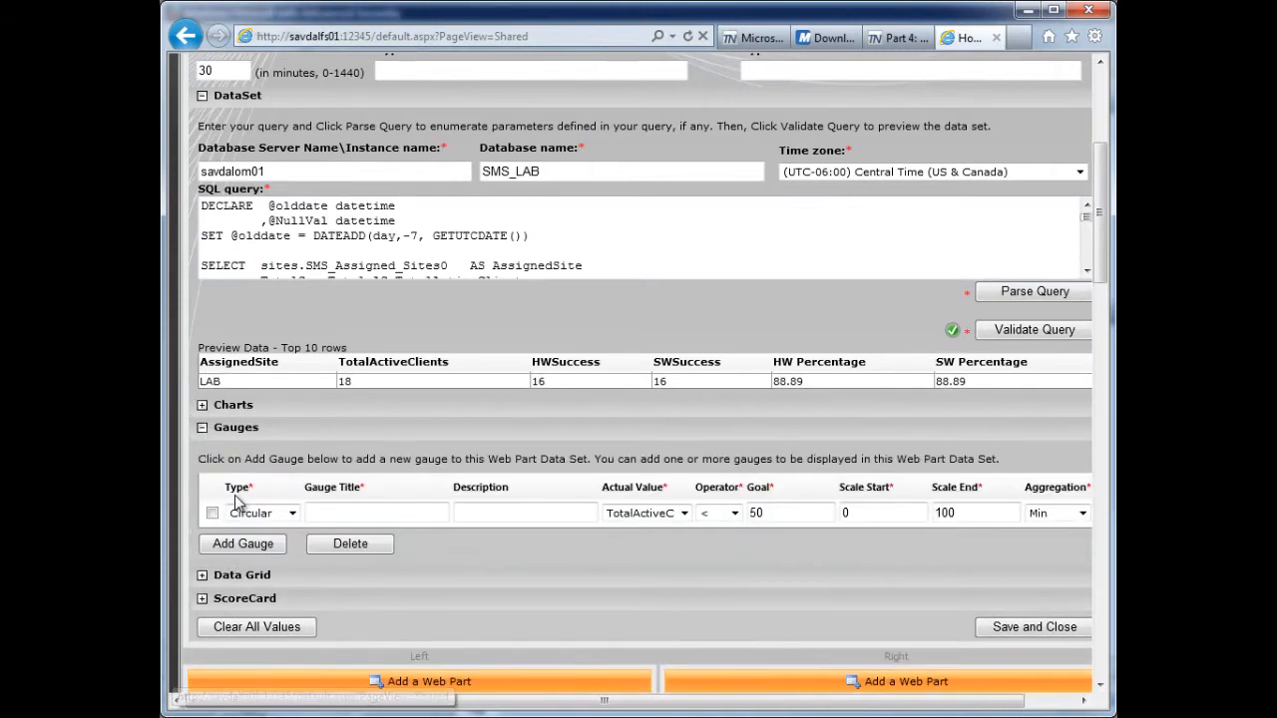
left_click(901, 45)
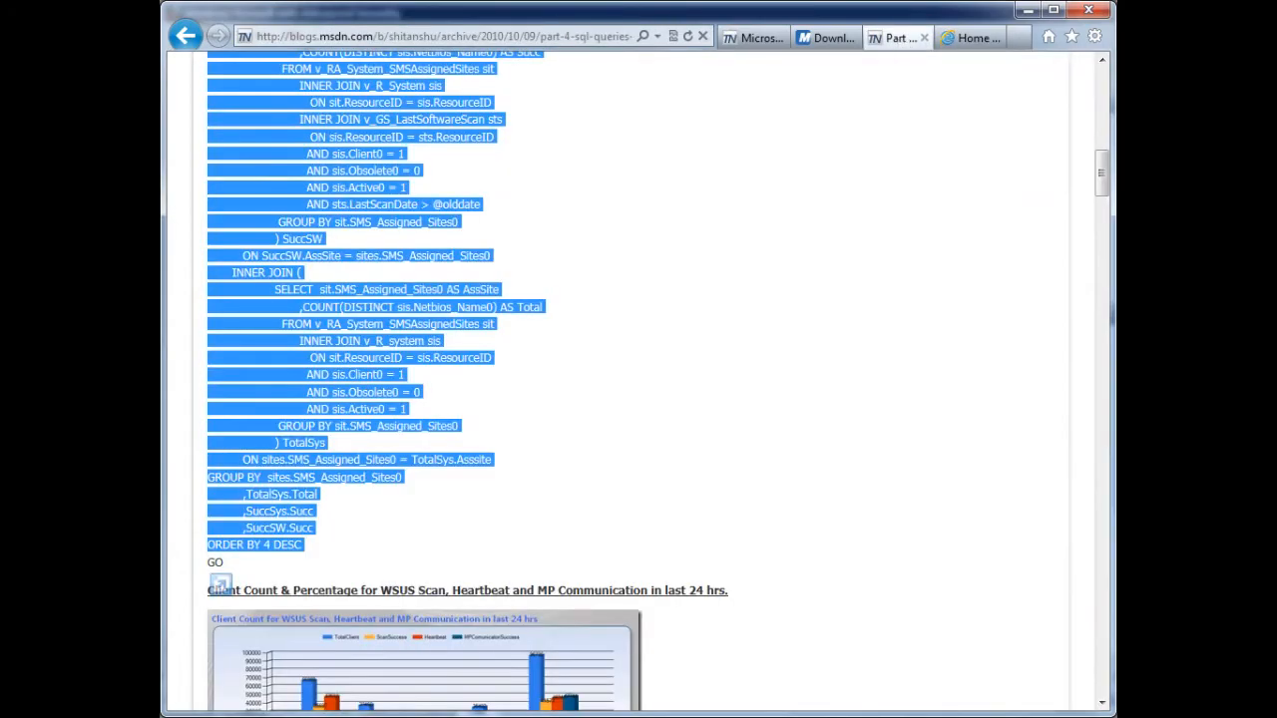
left_click_drag(1102, 190, 1103, 109)
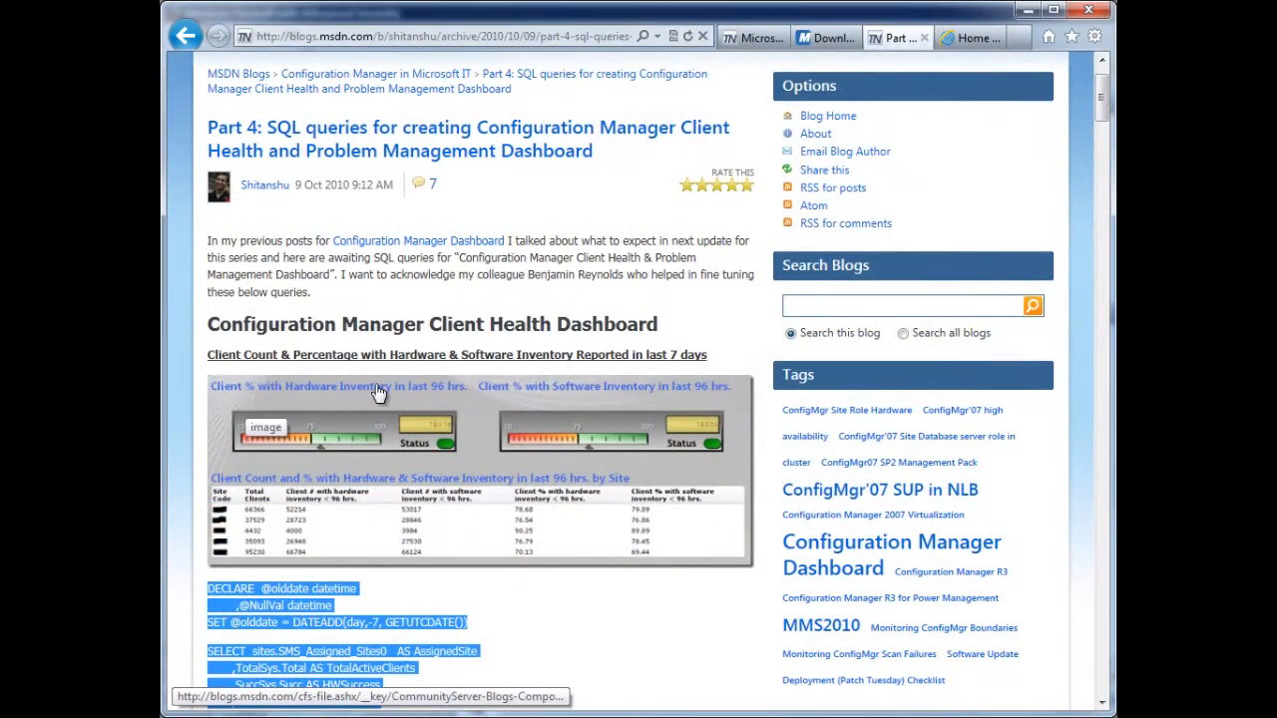
left_click(977, 38)
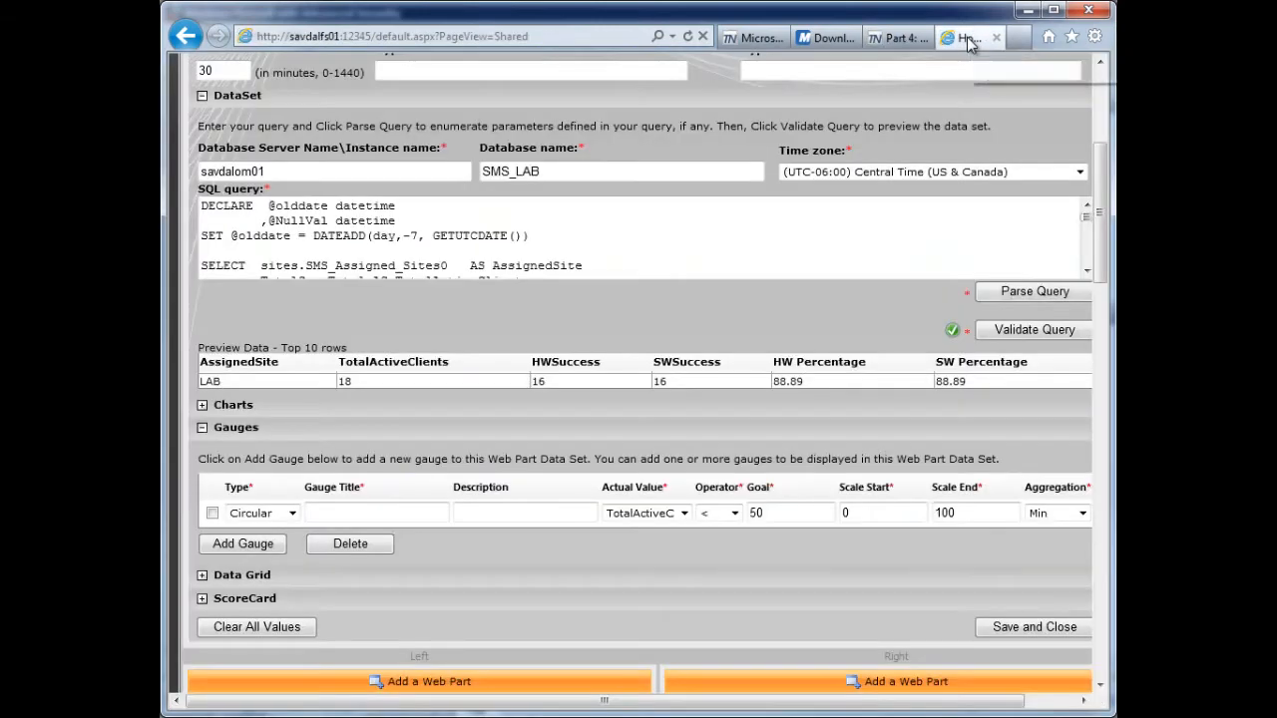
- Enter "Client % with Hardware Inventory" as both the title and the description of the new gauge
left_click(330, 512)
type("Client % wit")
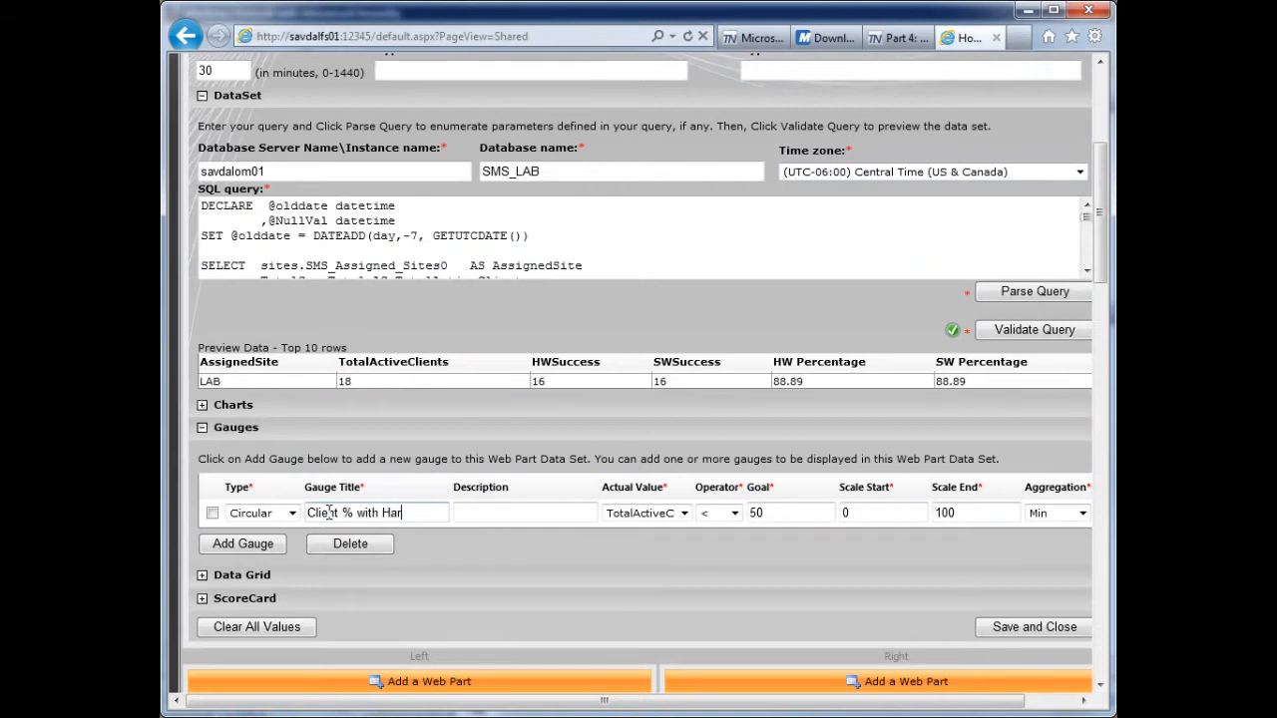
type("h Hardware Inventory")
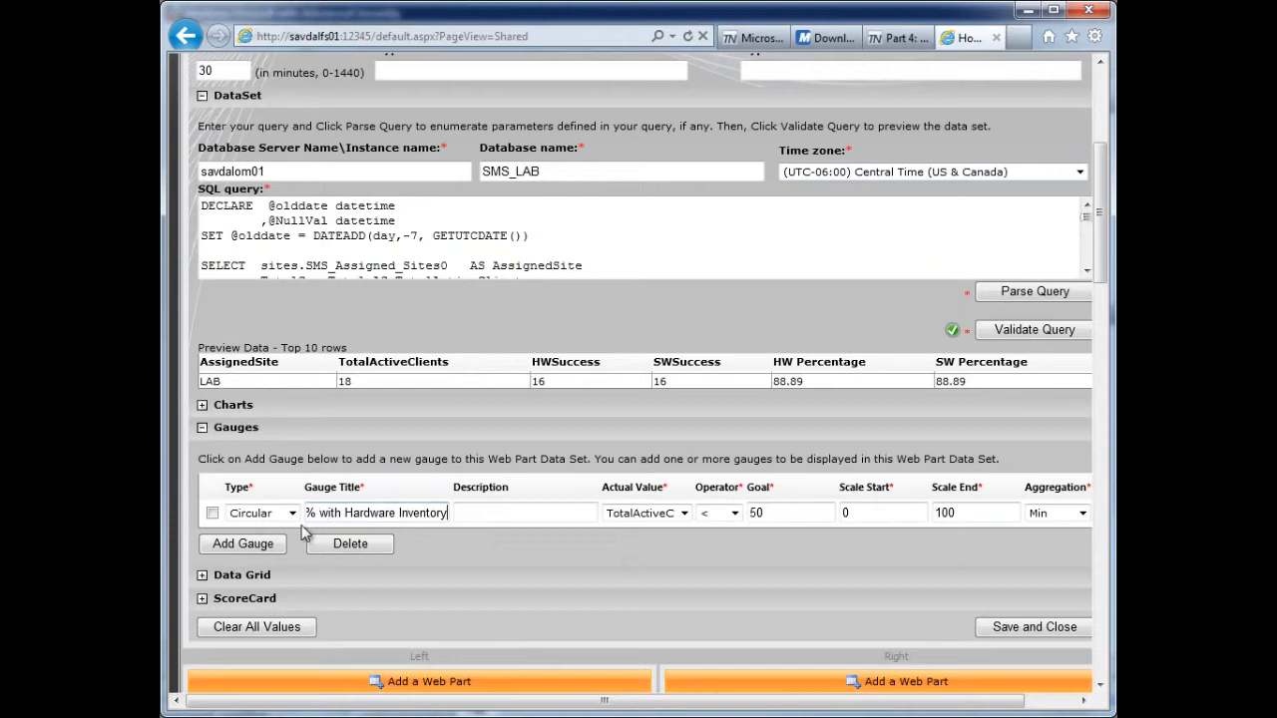
key("ctrl+a")
key("ctrl+c")
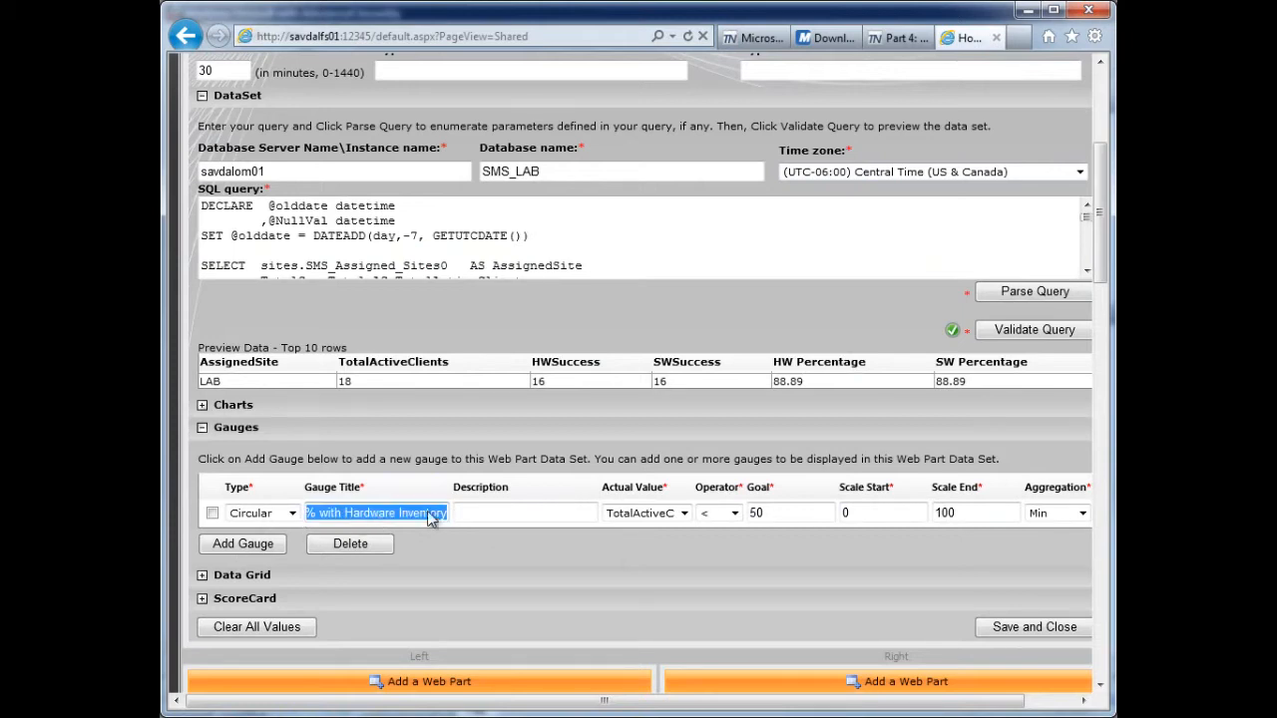
left_click(469, 512)
key("ctrl+v")
- Make the hardware inventory gauge Linear, with HW Percentage as its actual value, operator >= and a goal of 75
left_click(292, 513)
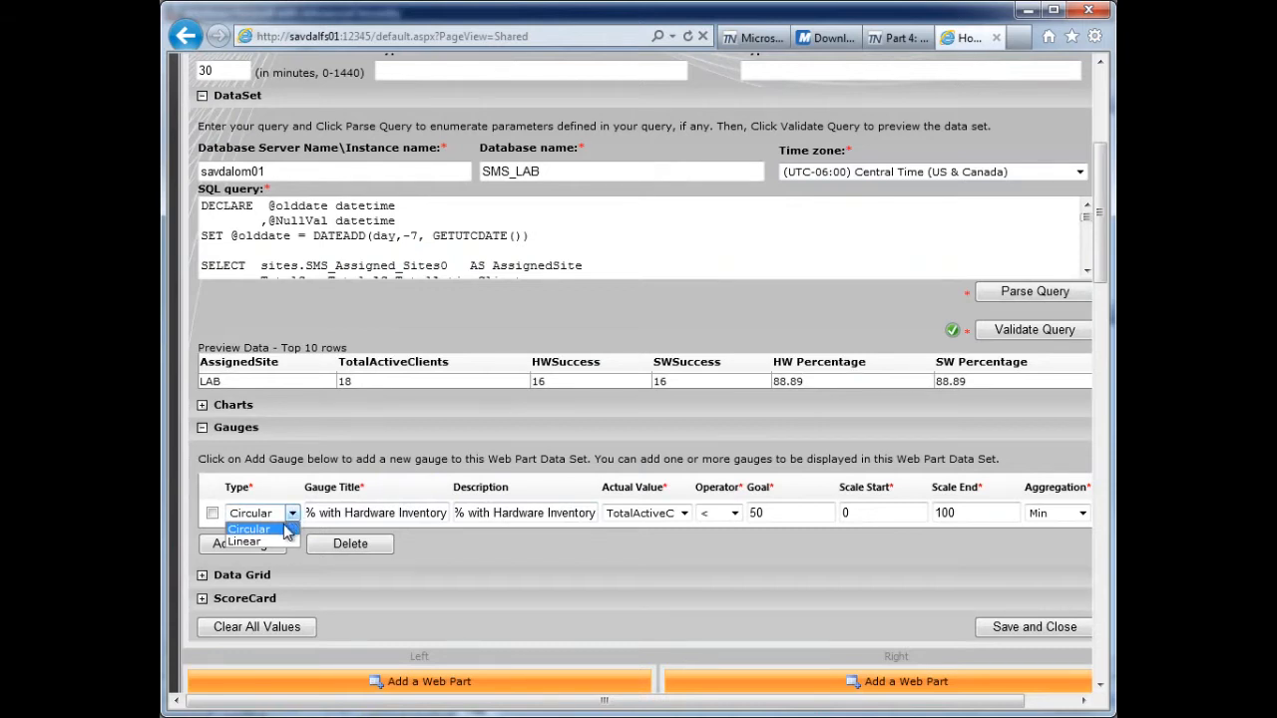
left_click(247, 542)
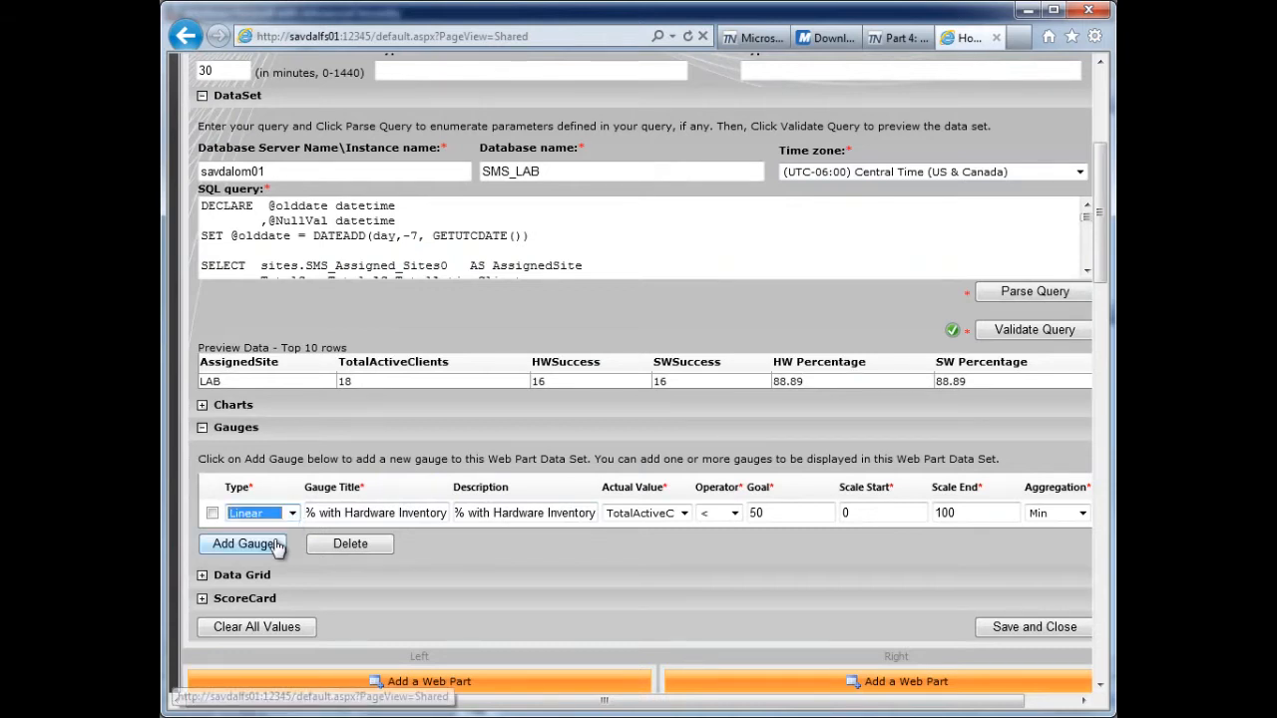
left_click(685, 514)
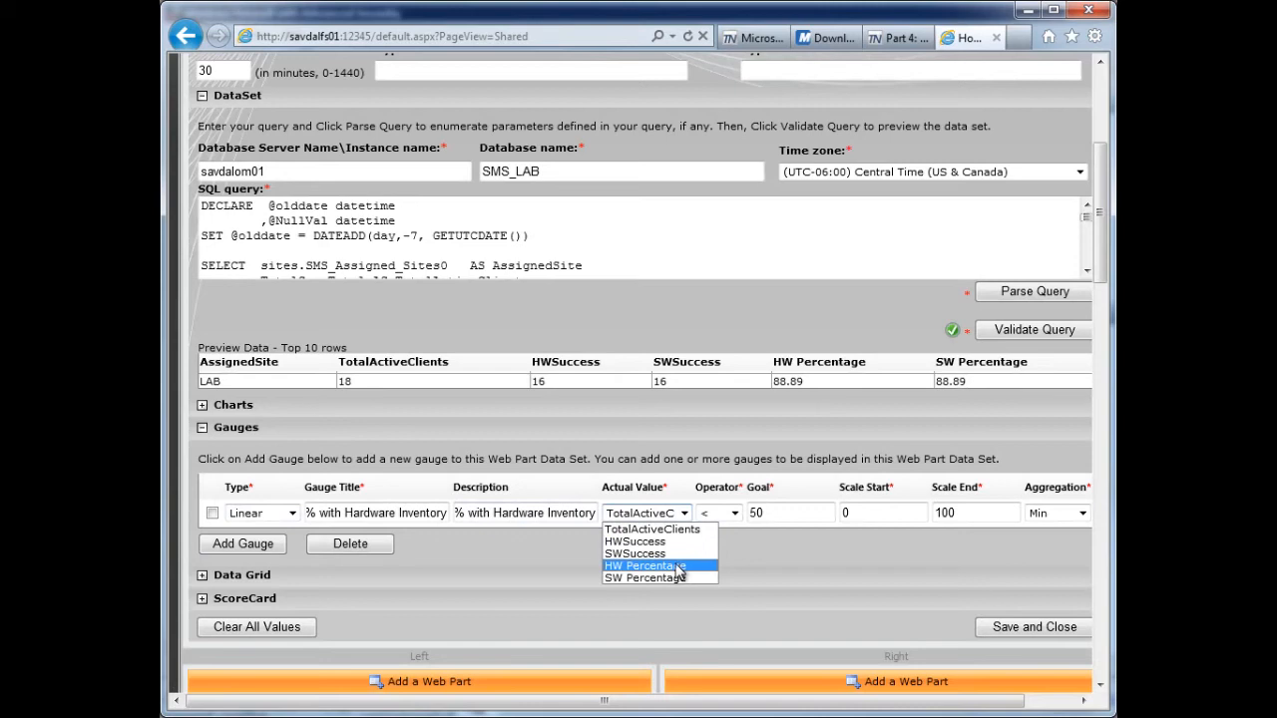
left_click(679, 566)
left_click(734, 512)
left_click(723, 548)
key("Tab")
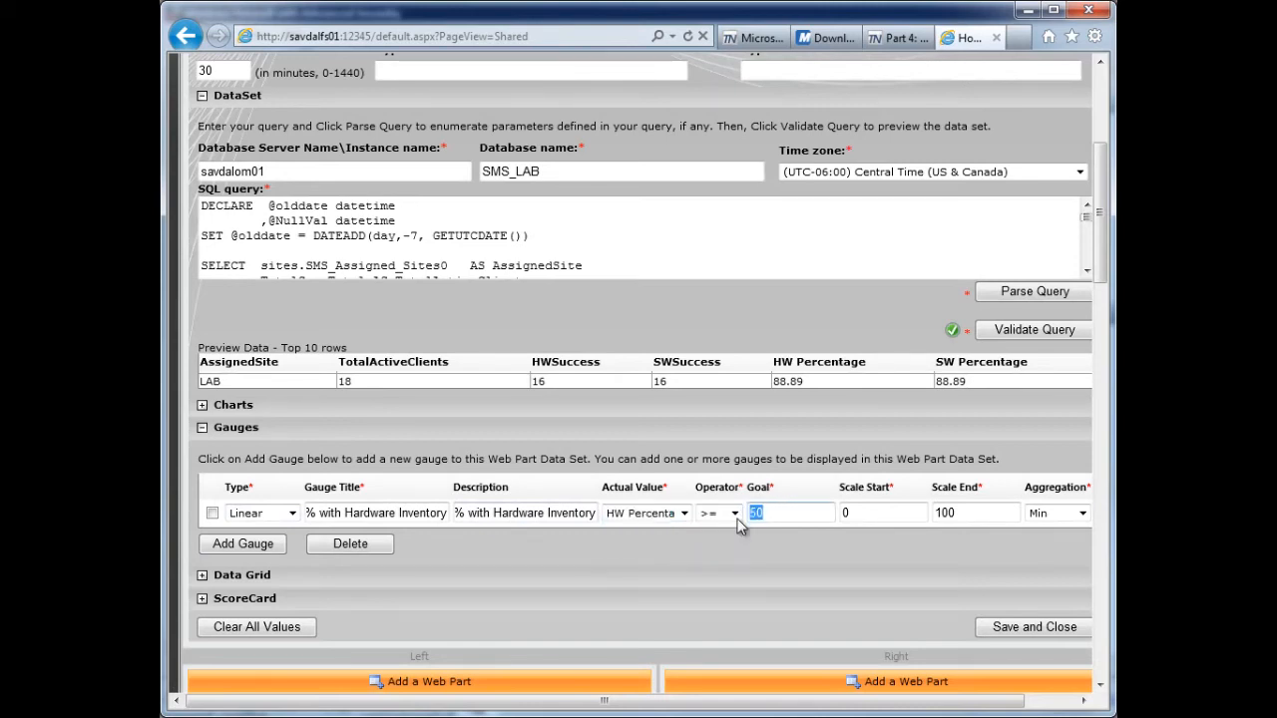
type("75")
- Check the sample gauge's scale in the blog post and set the hardware gauge's scale start to 10
left_click(898, 37)
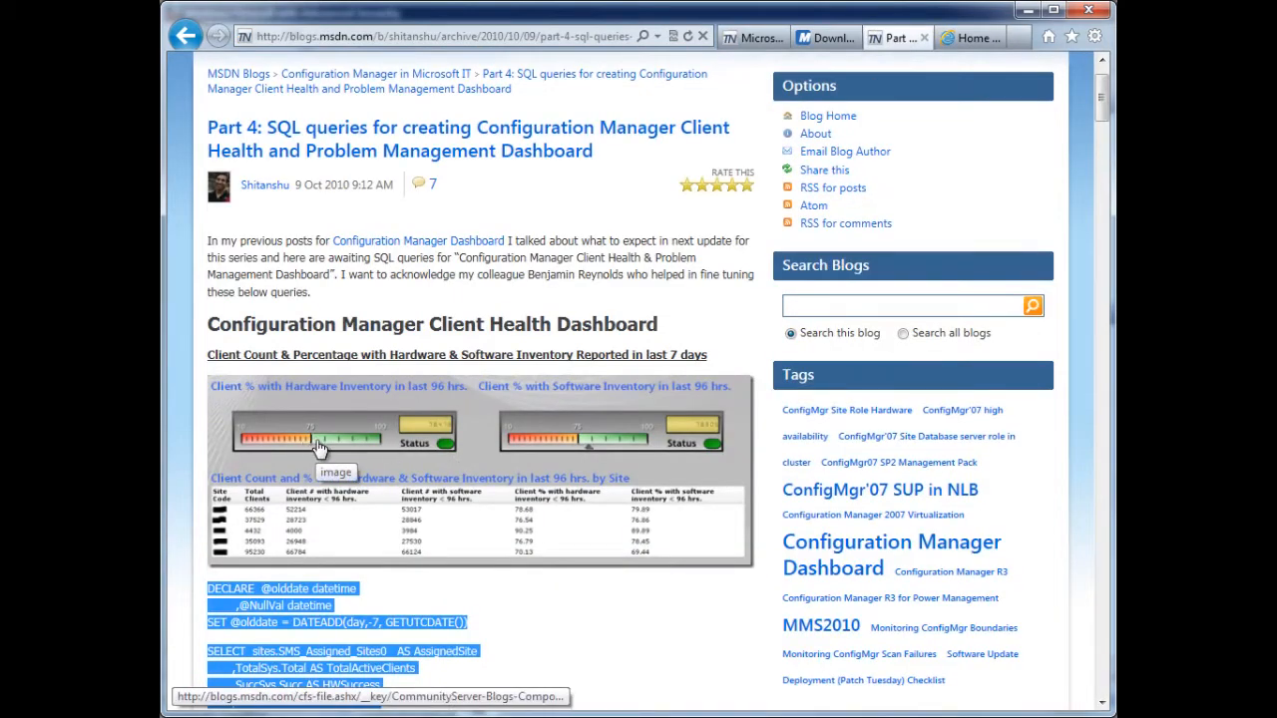
left_click(976, 38)
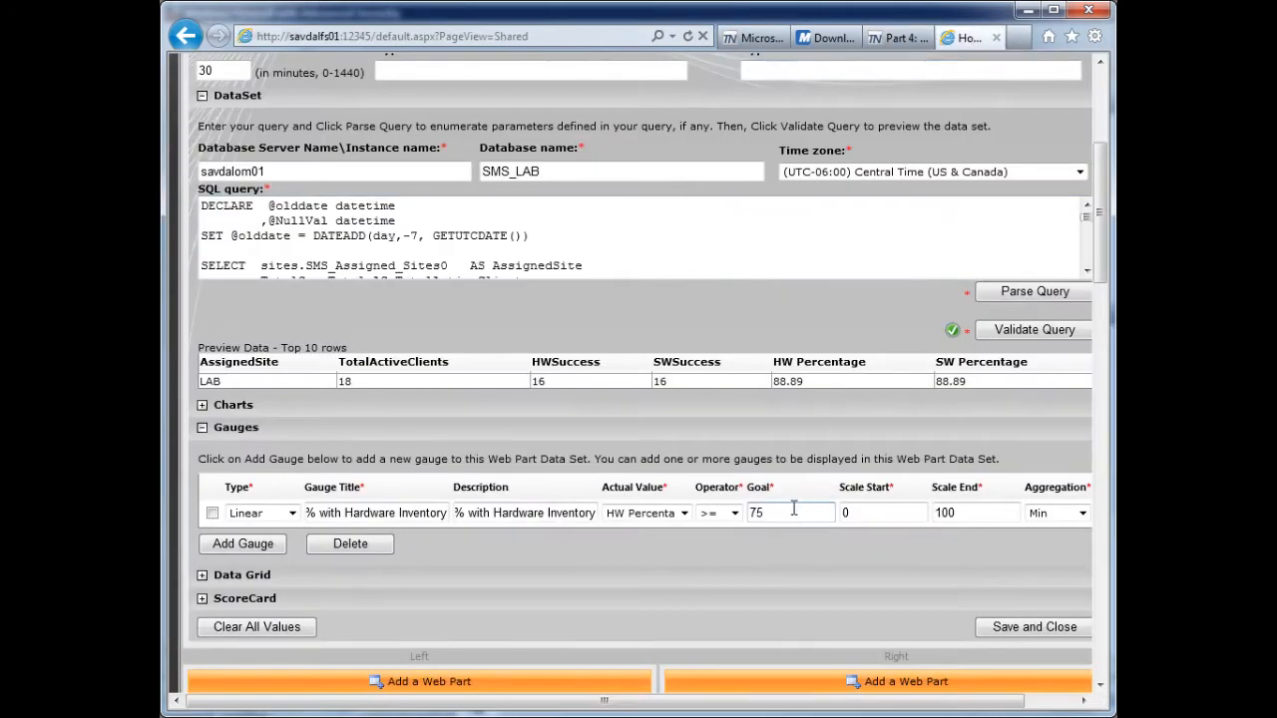
key("Tab")
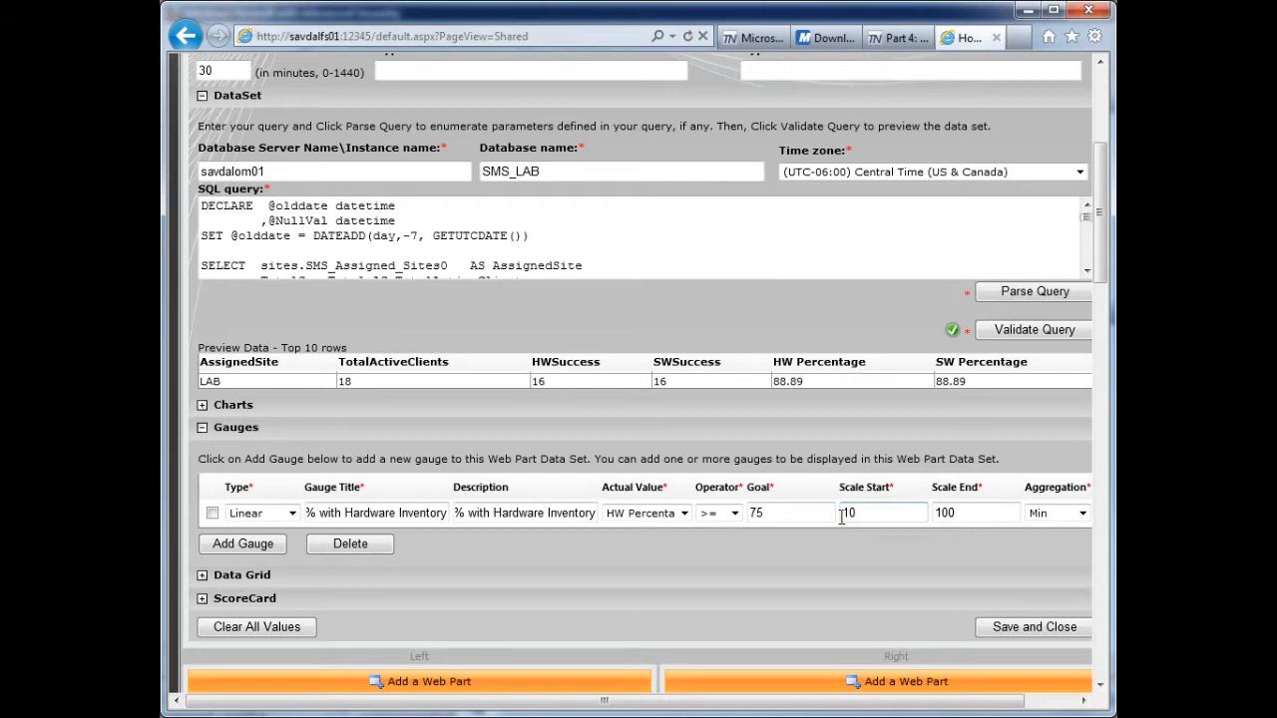
- Add a second gauge of type Linear, using "Client % with Software Inventory" as both title and description
left_click(257, 552)
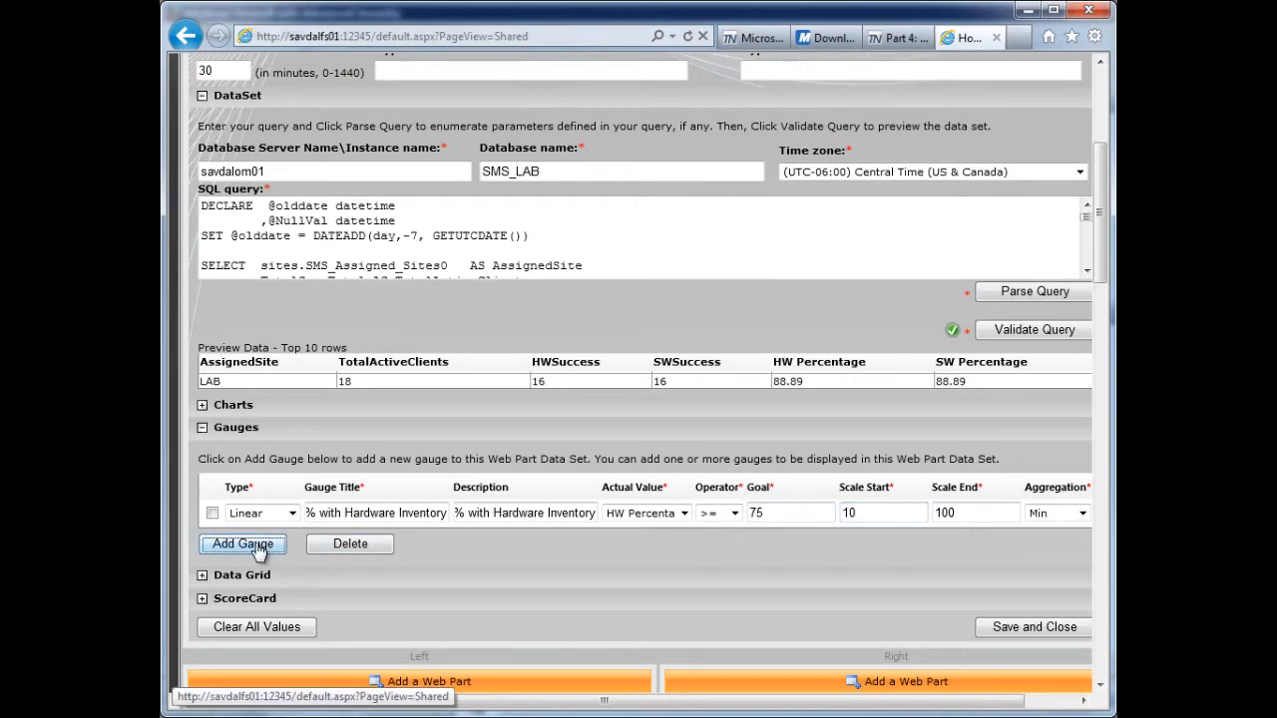
left_click(292, 538)
left_click(264, 569)
left_click(354, 536)
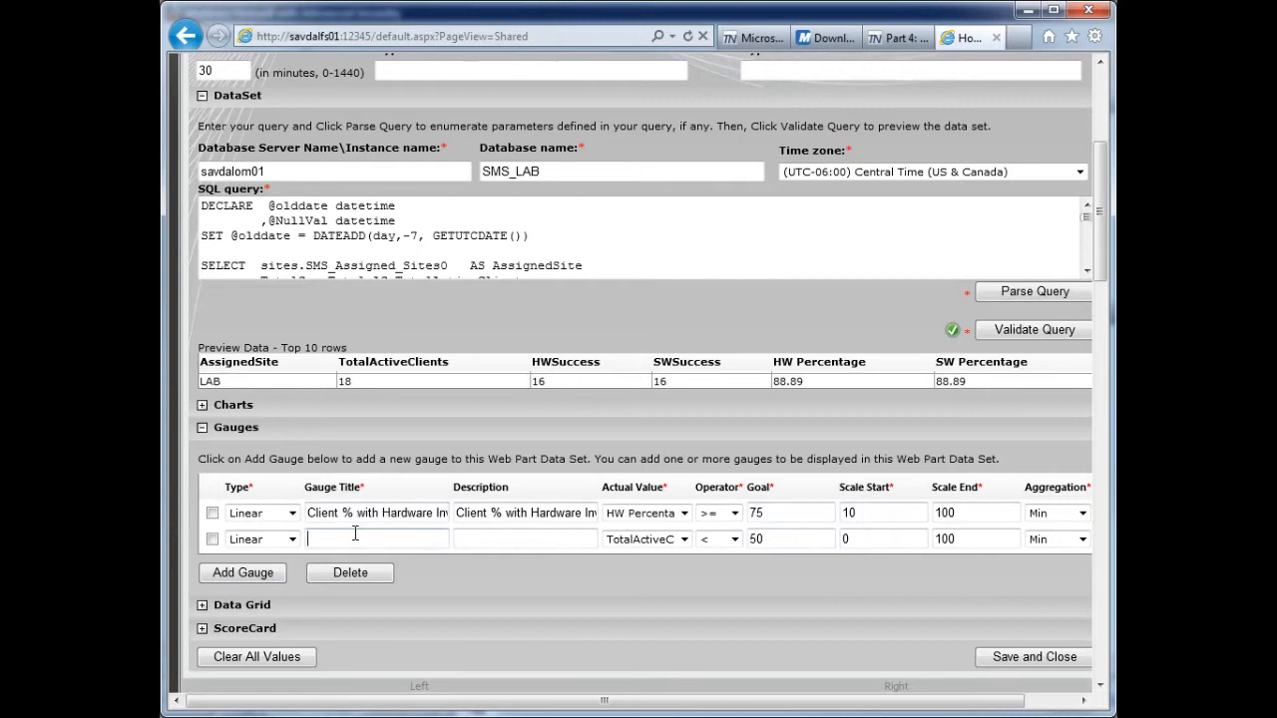
key("ctrl+v")
key("BackSpace")
key("BackSpace")
key("BackSpace")
key("BackSpace")
type("Soft")
key("ctrl+a")
key("ctrl+c")
left_click(467, 539)
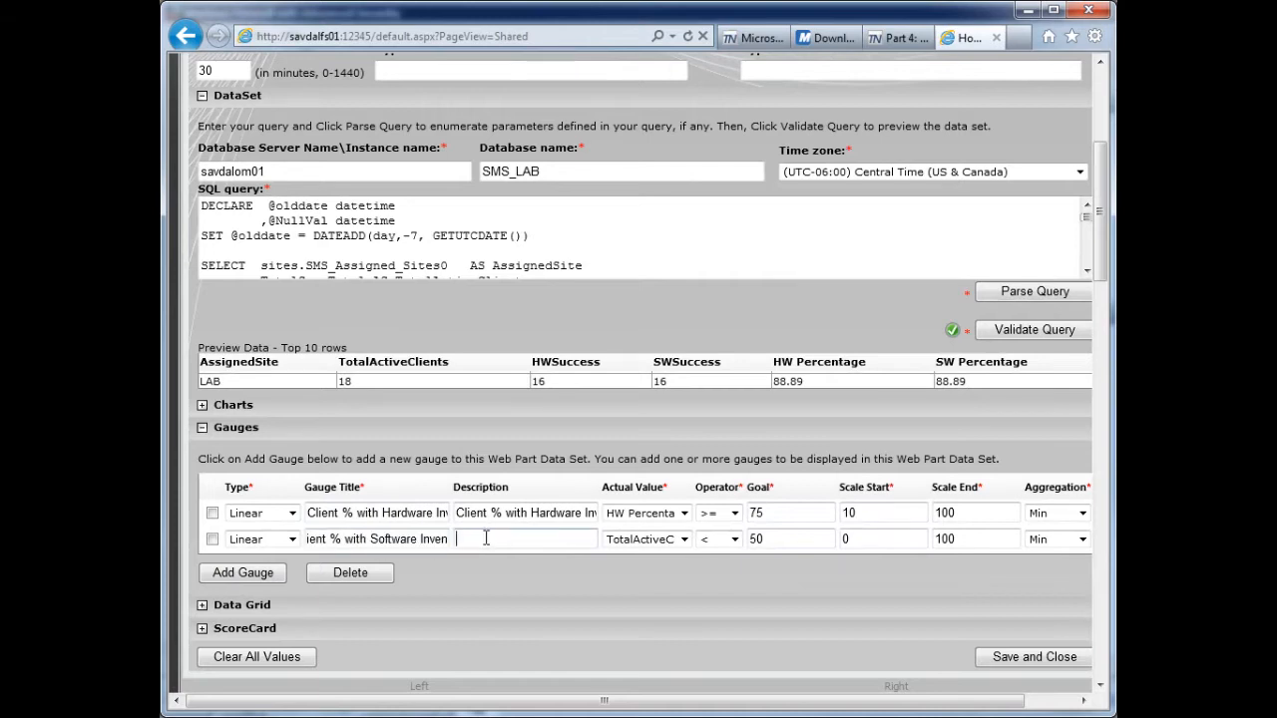
key("ctrl+v")
- Set the software inventory gauge to SW Percentage with operator >=, a goal of 75 and a scale start of 10
left_click(684, 540)
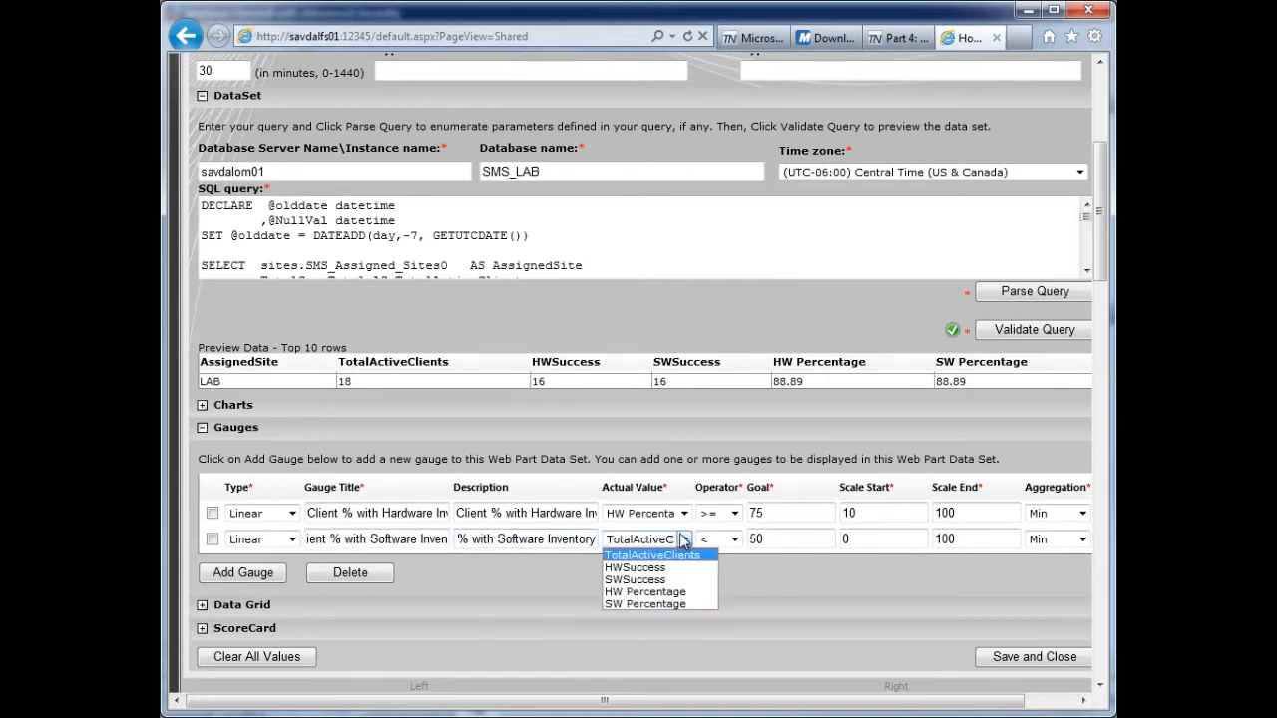
left_click(666, 608)
left_click(735, 538)
left_click(725, 581)
key("Tab")
type("75")
key("Tab")
type("10")
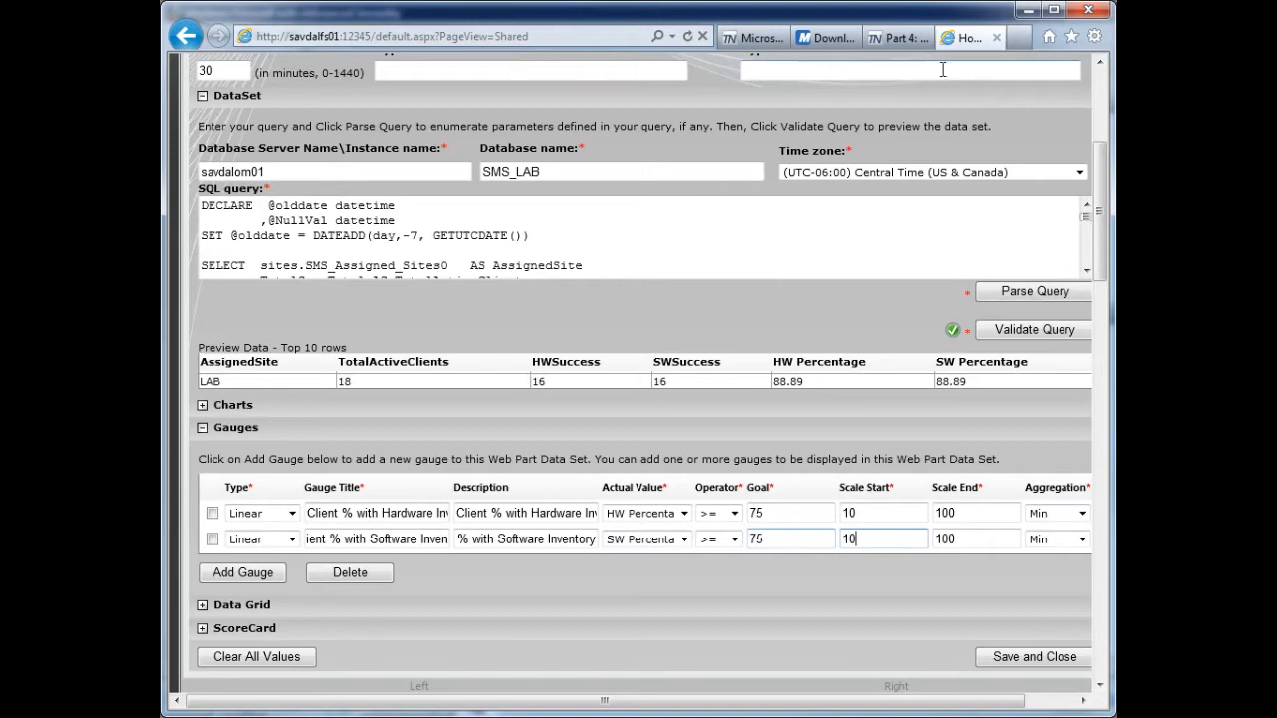
- Check the blog post's sample table, expand the Data Grid section and title the grid "Client Count Inventory Info"
left_click(901, 38)
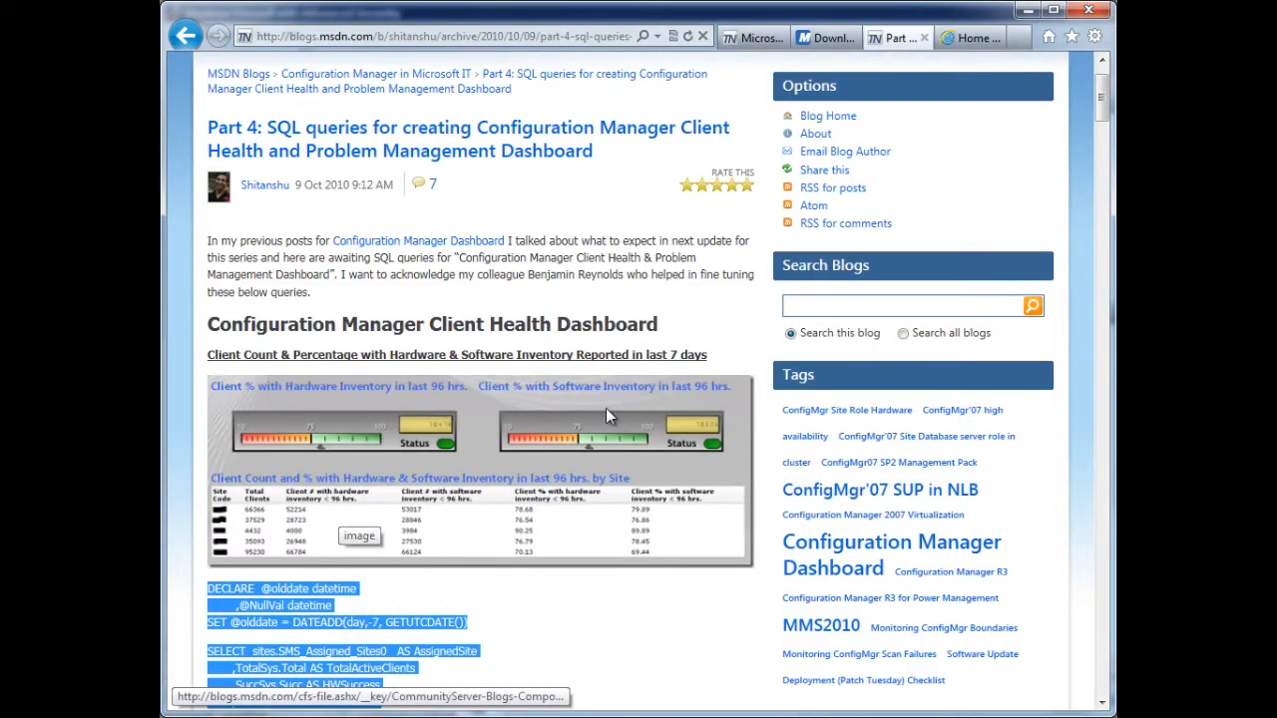
left_click(968, 40)
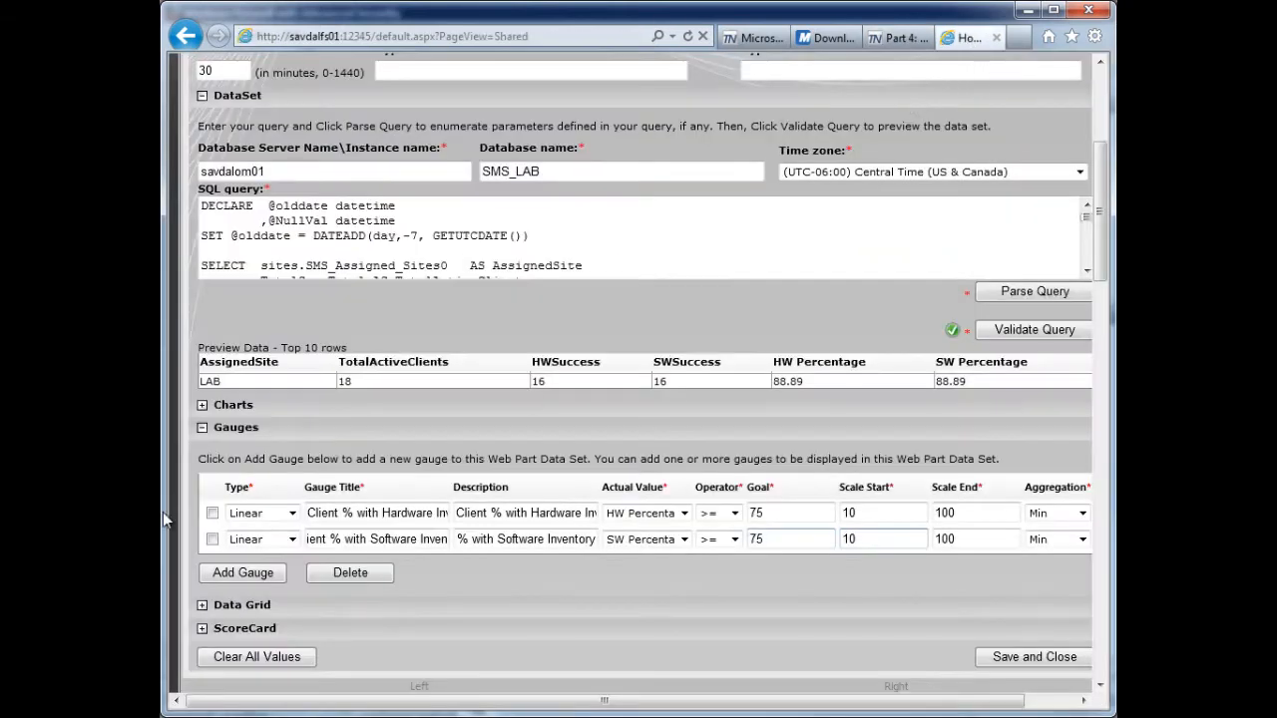
left_click(203, 606)
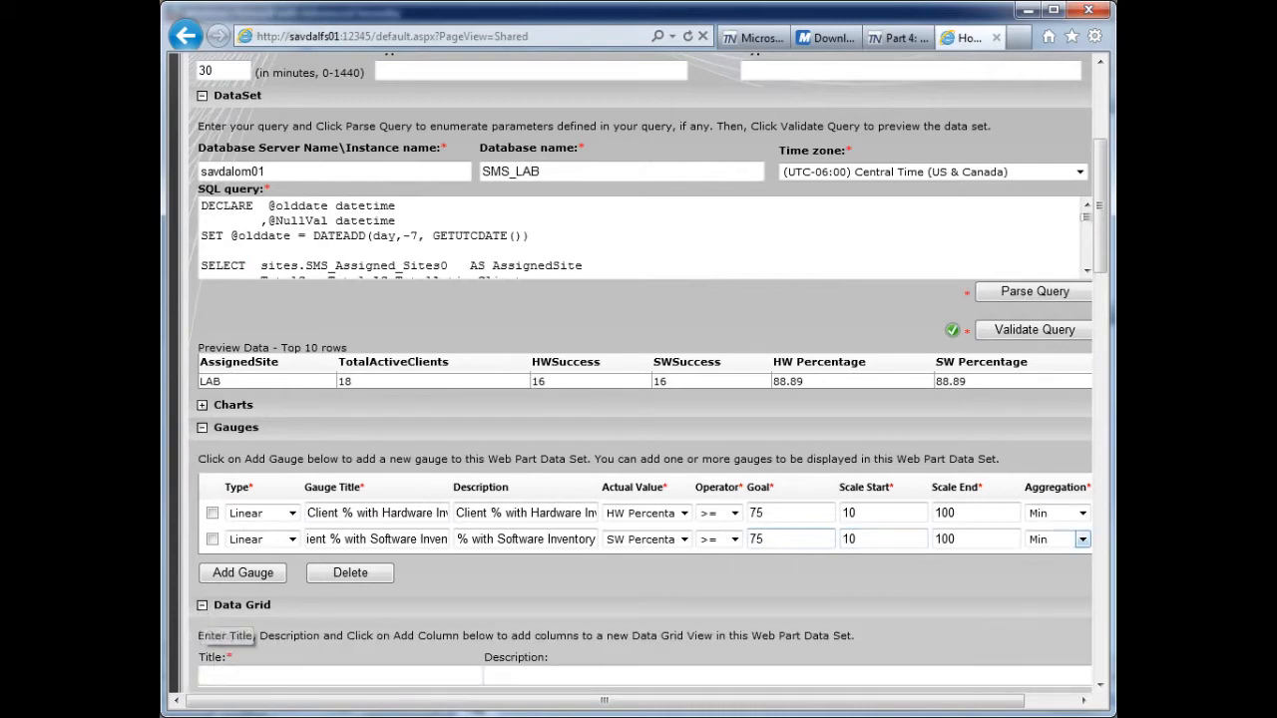
left_click_drag(1106, 240, 1106, 300)
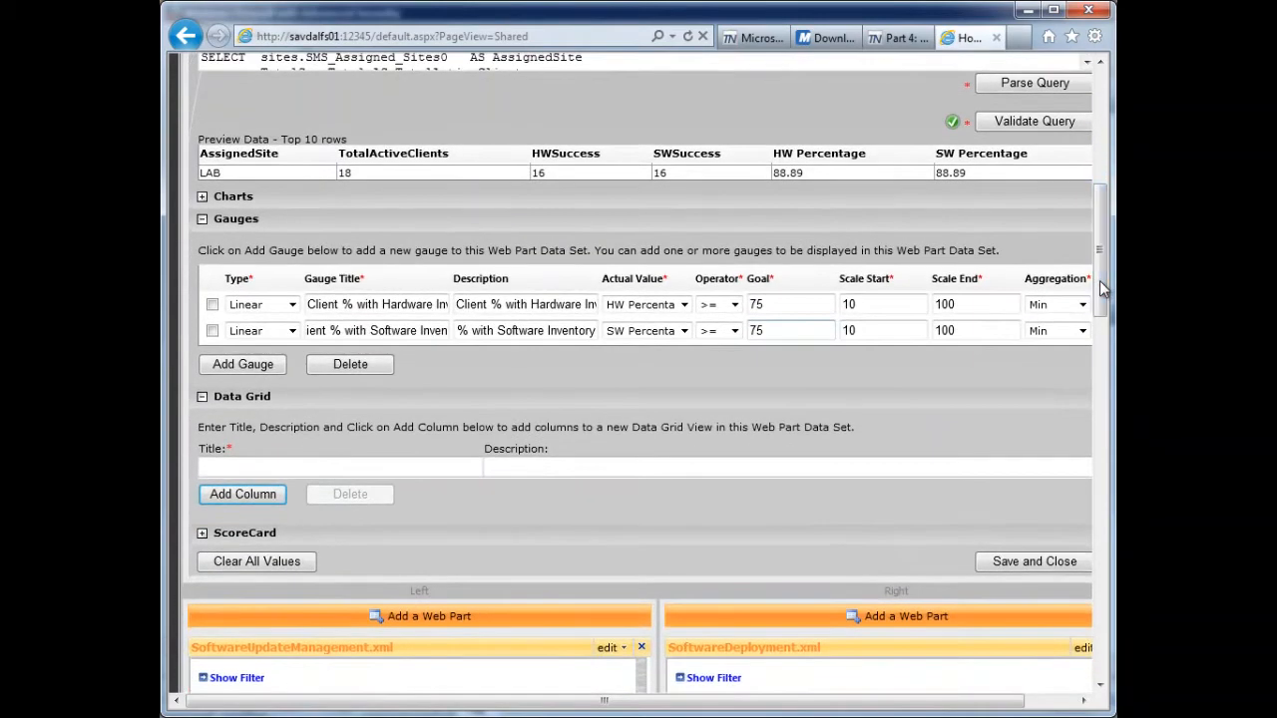
left_click(897, 38)
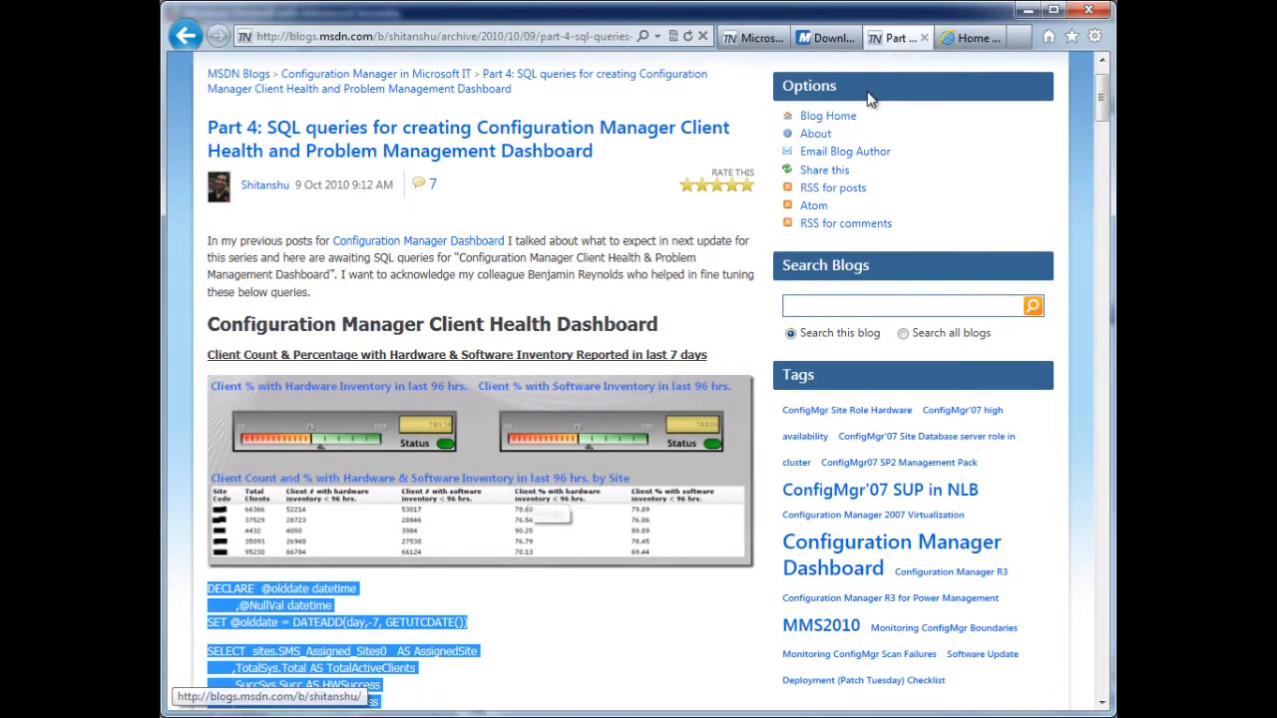
left_click(973, 38)
left_click(266, 463)
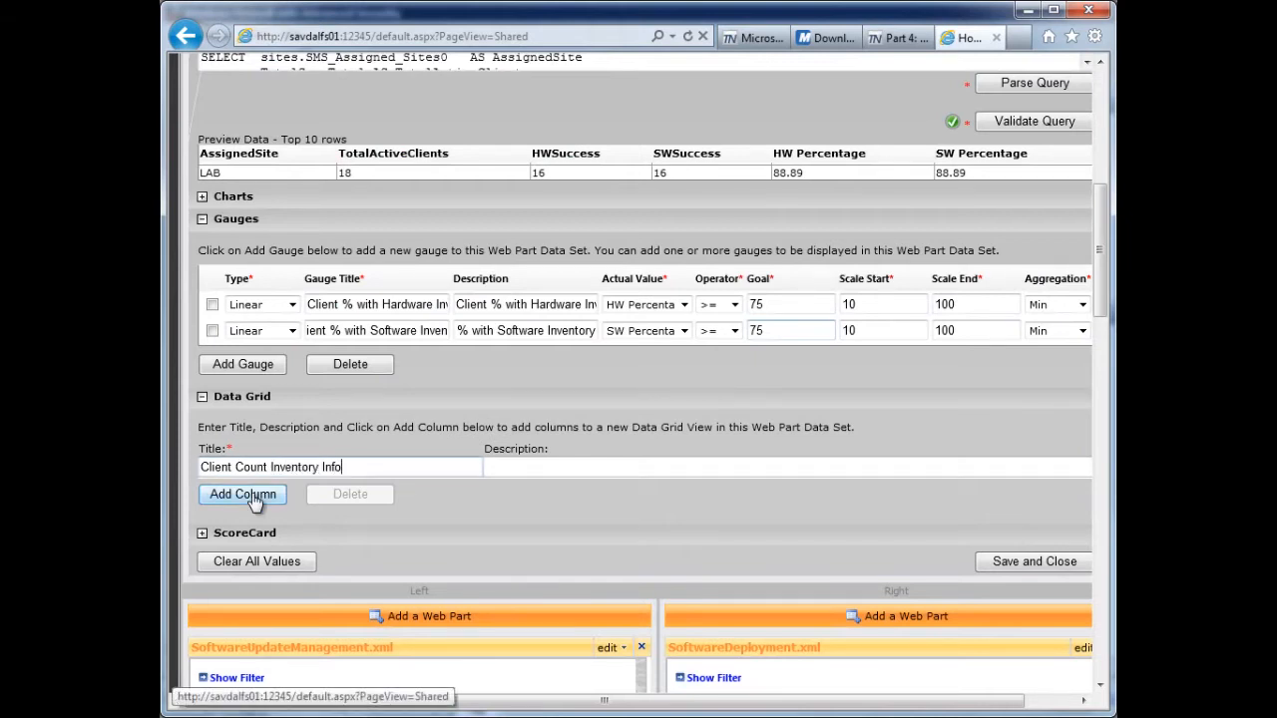
- Add two data grid columns: "Site" mapped to AssignedSite and "Total Active" mapped to TotalActiveClients
left_click(252, 492)
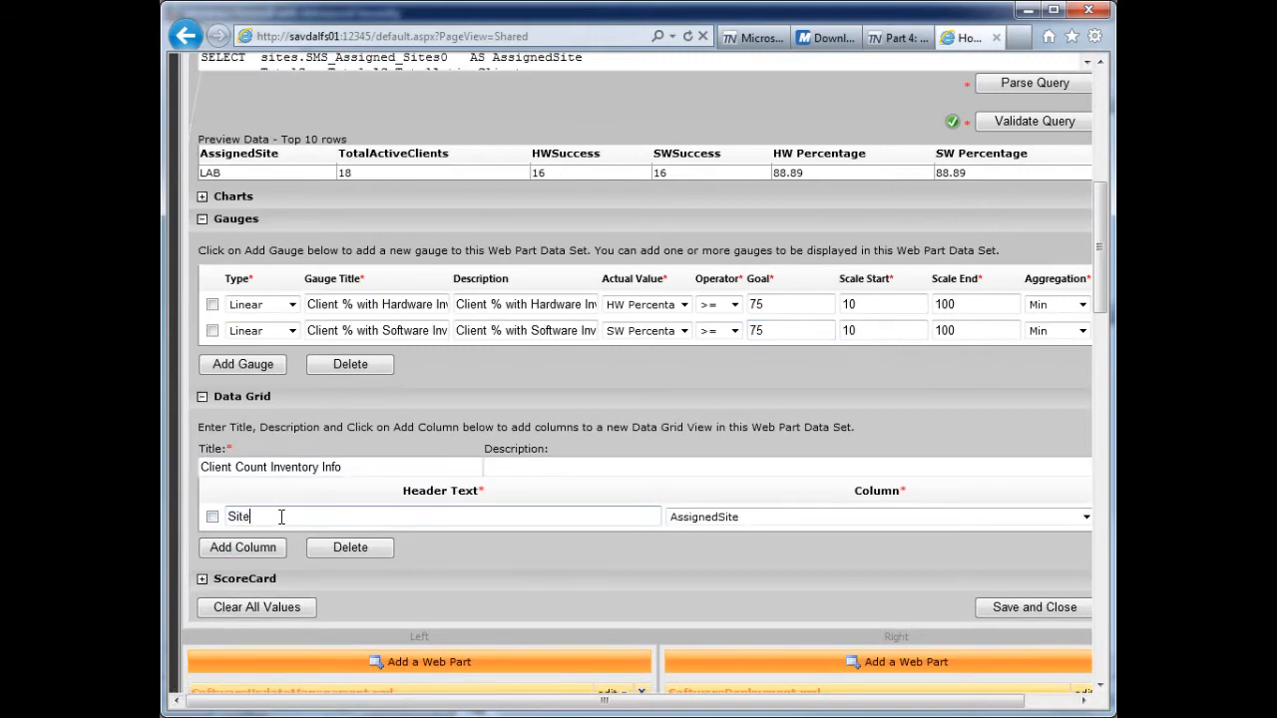
left_click(242, 550)
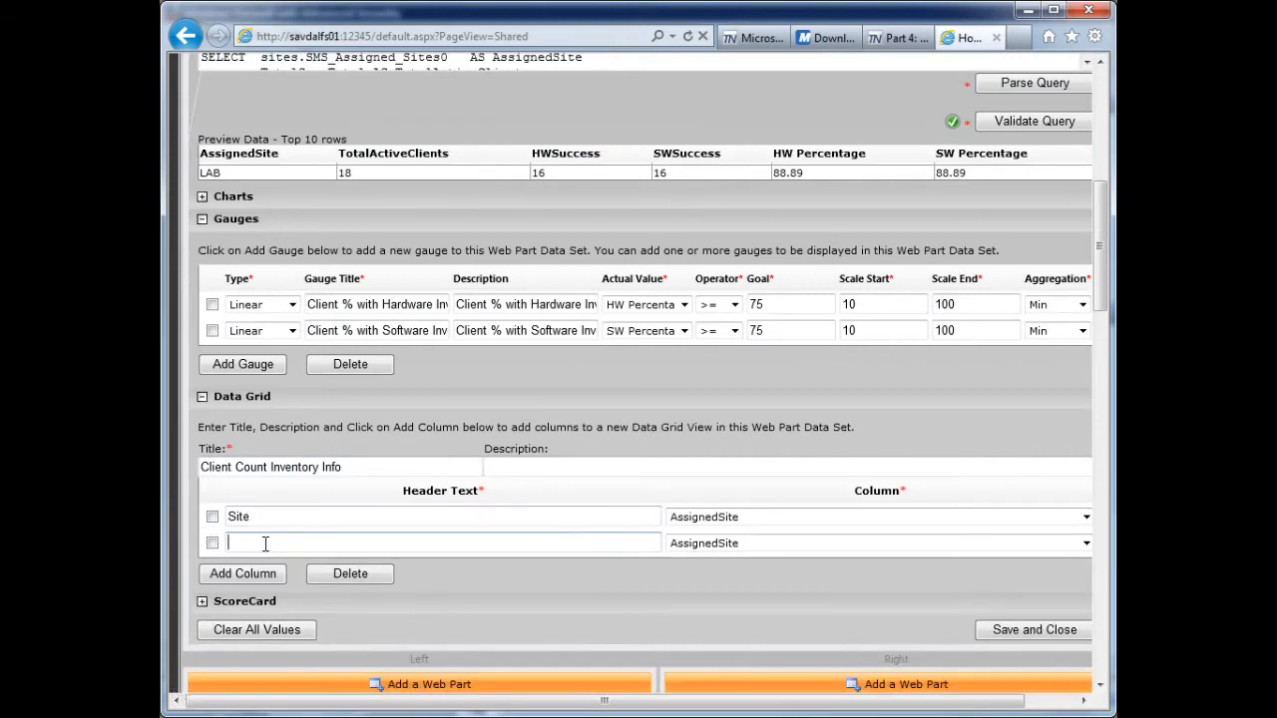
left_click(738, 544)
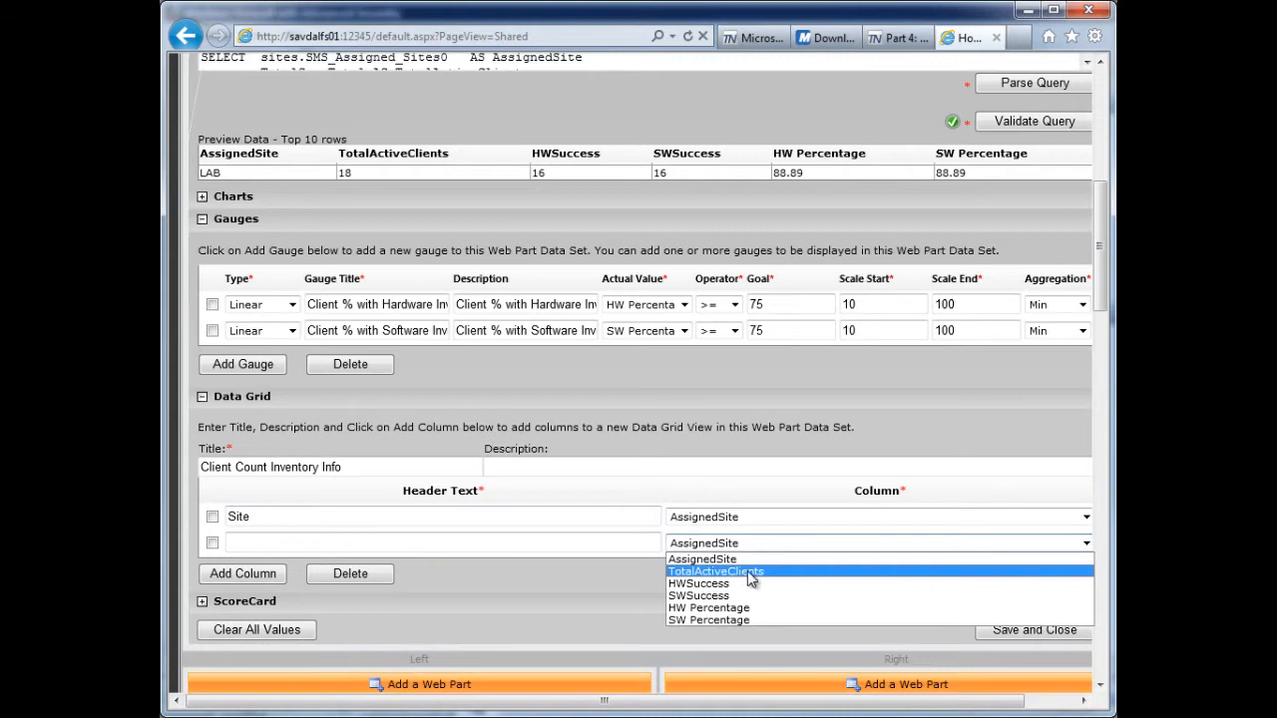
left_click(751, 580)
left_click(561, 541)
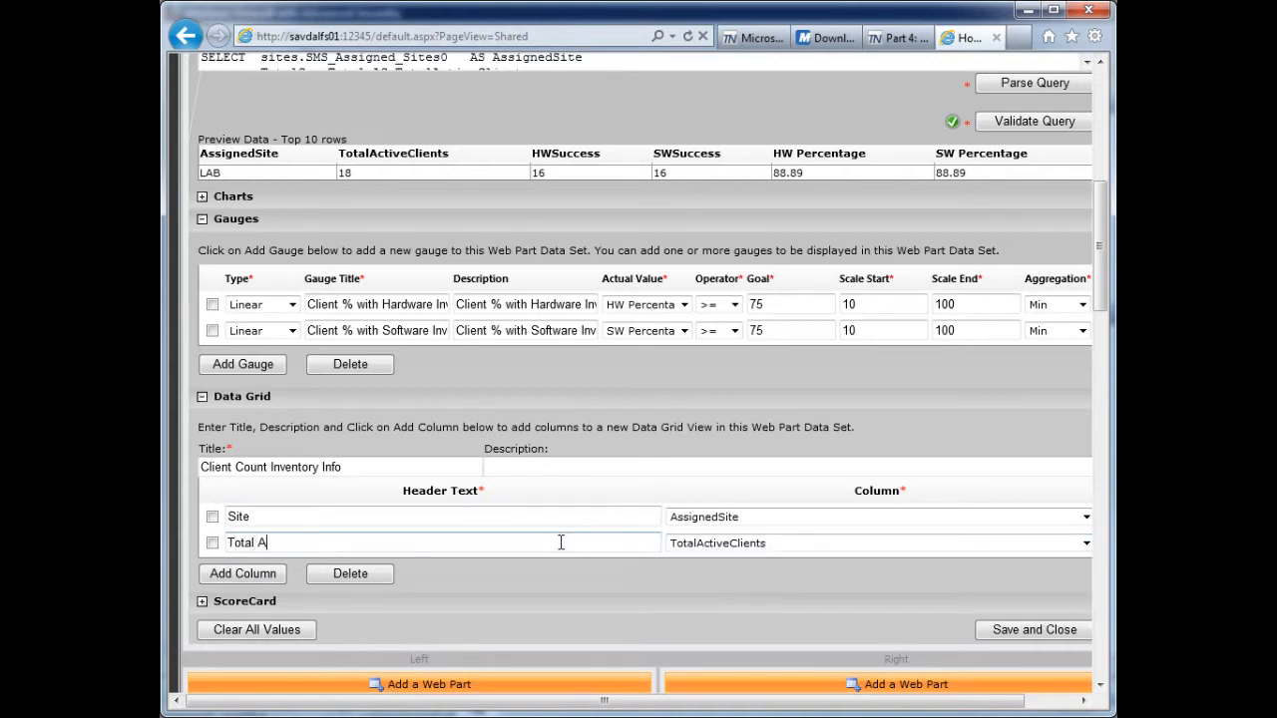
- Add a third data grid column with the header "HW Success" mapped to HWSuccess
left_click(242, 573)
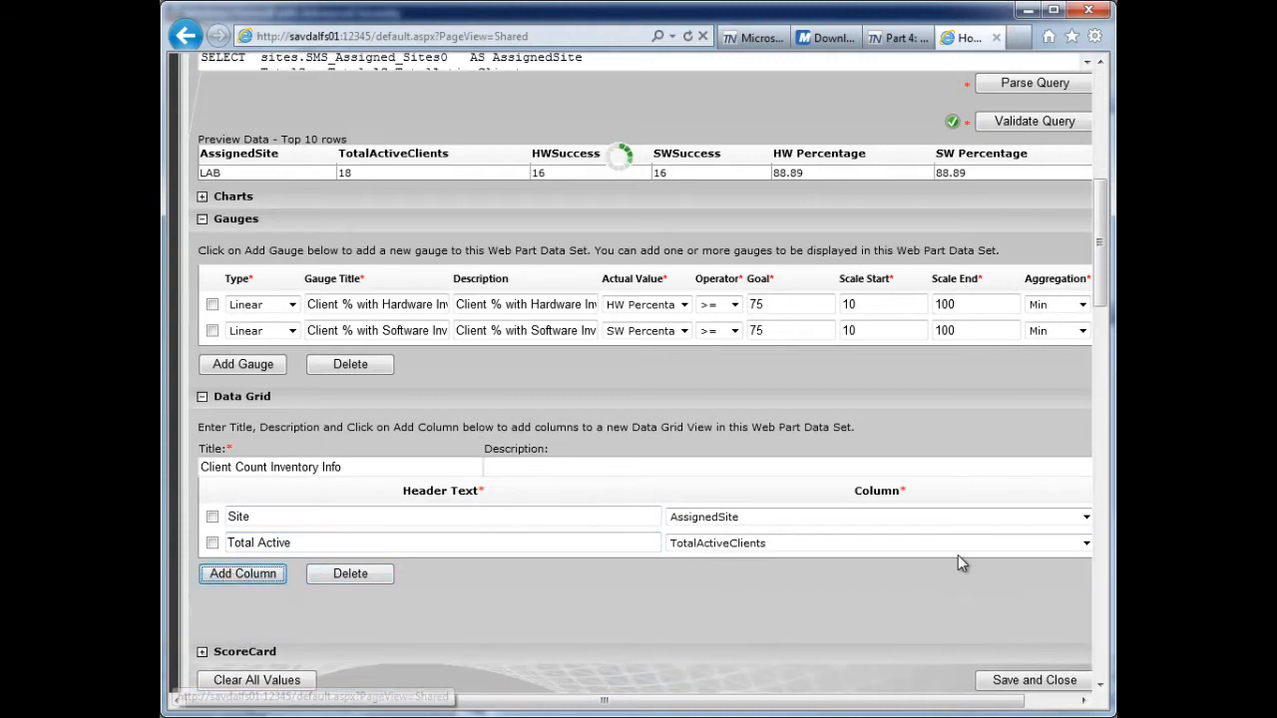
left_click(921, 570)
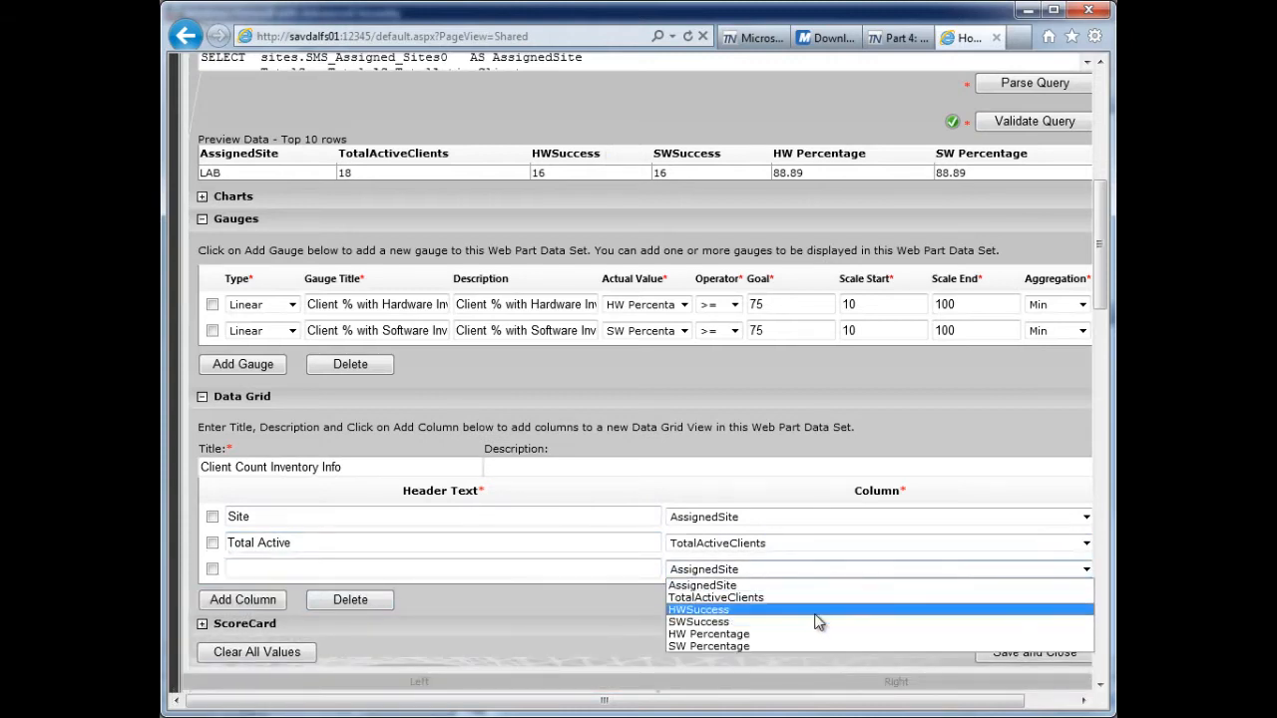
left_click(821, 608)
left_click(534, 566)
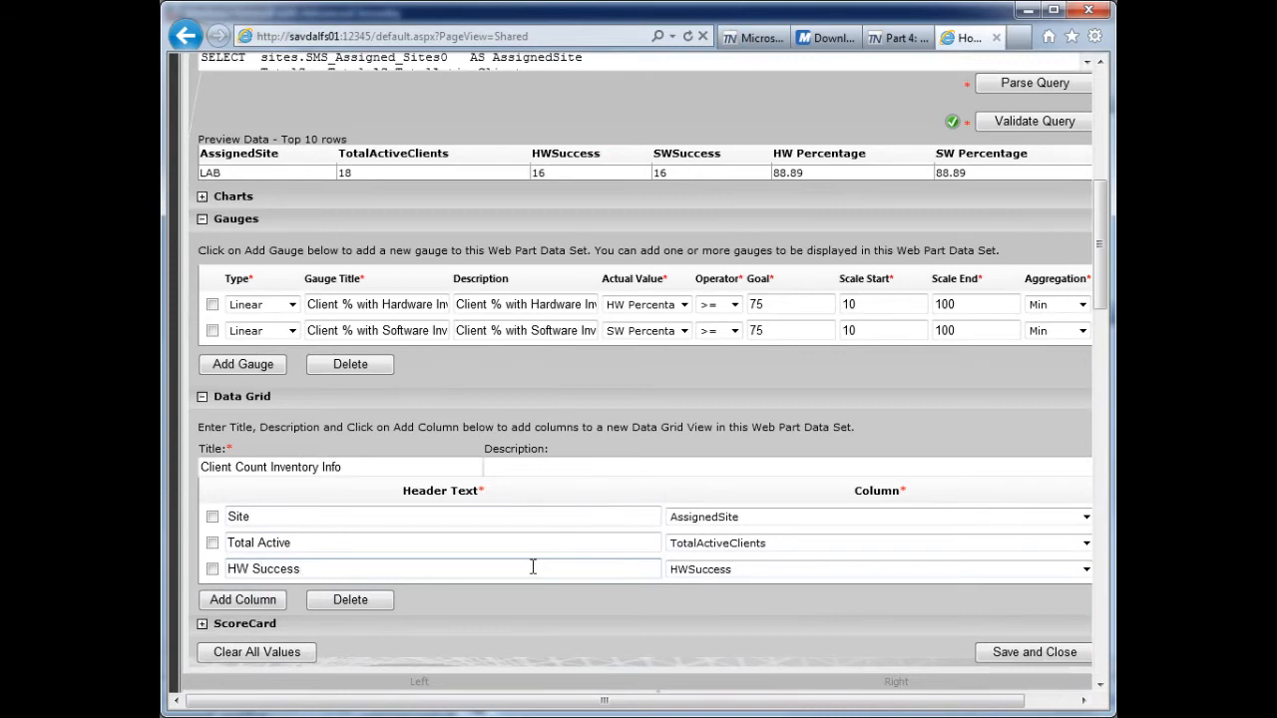
- Add data grid columns "SW Success" mapped to SWSuccess and "HW %" mapped to HW Percentage
left_click(243, 600)
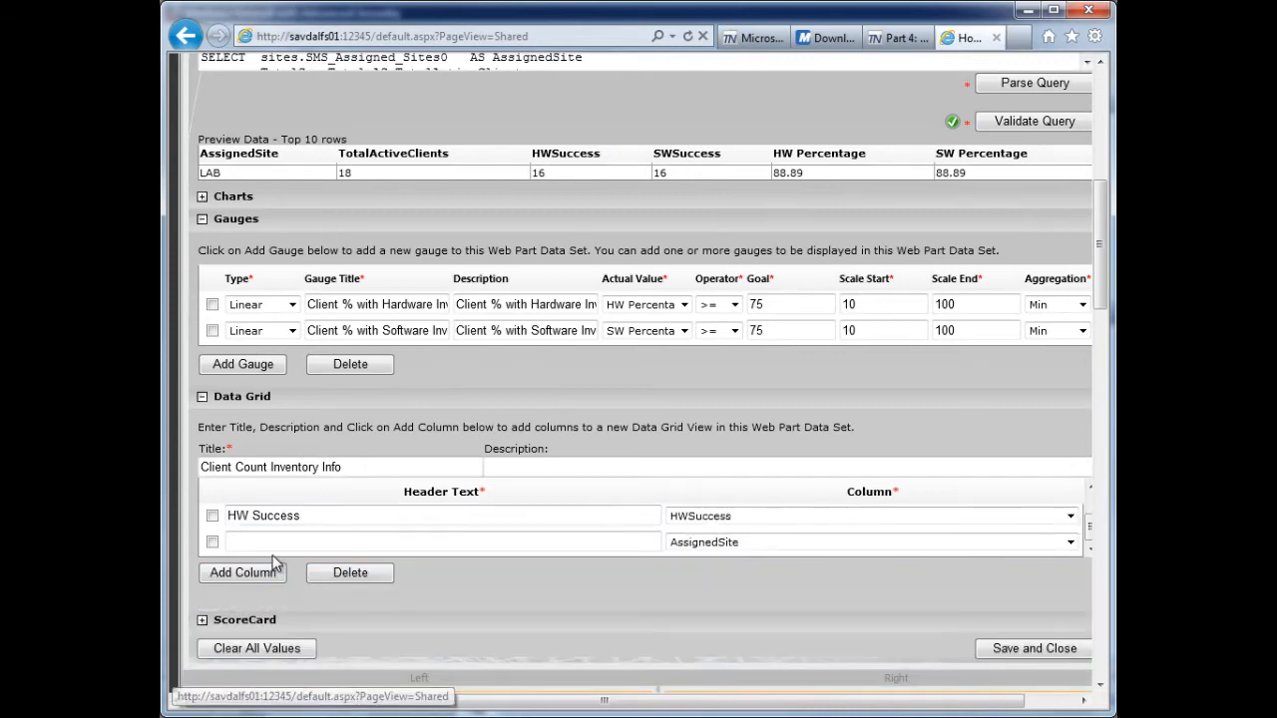
left_click(268, 541)
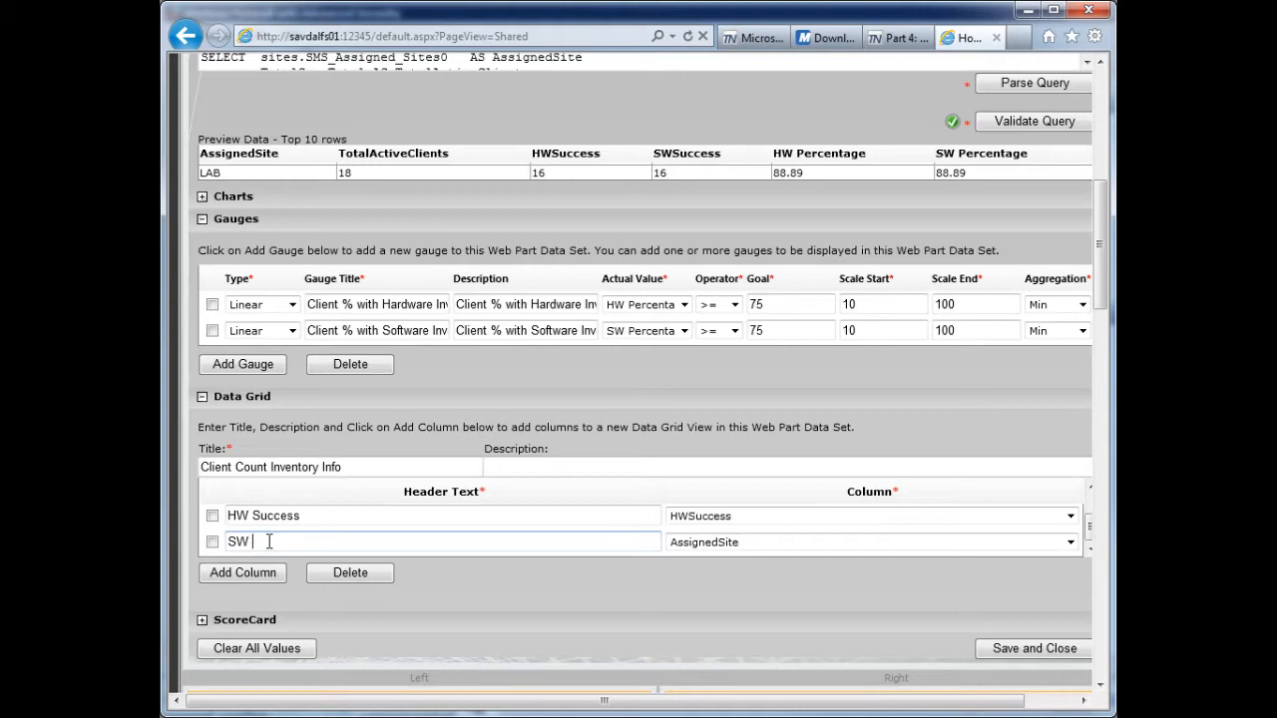
type("SW Success")
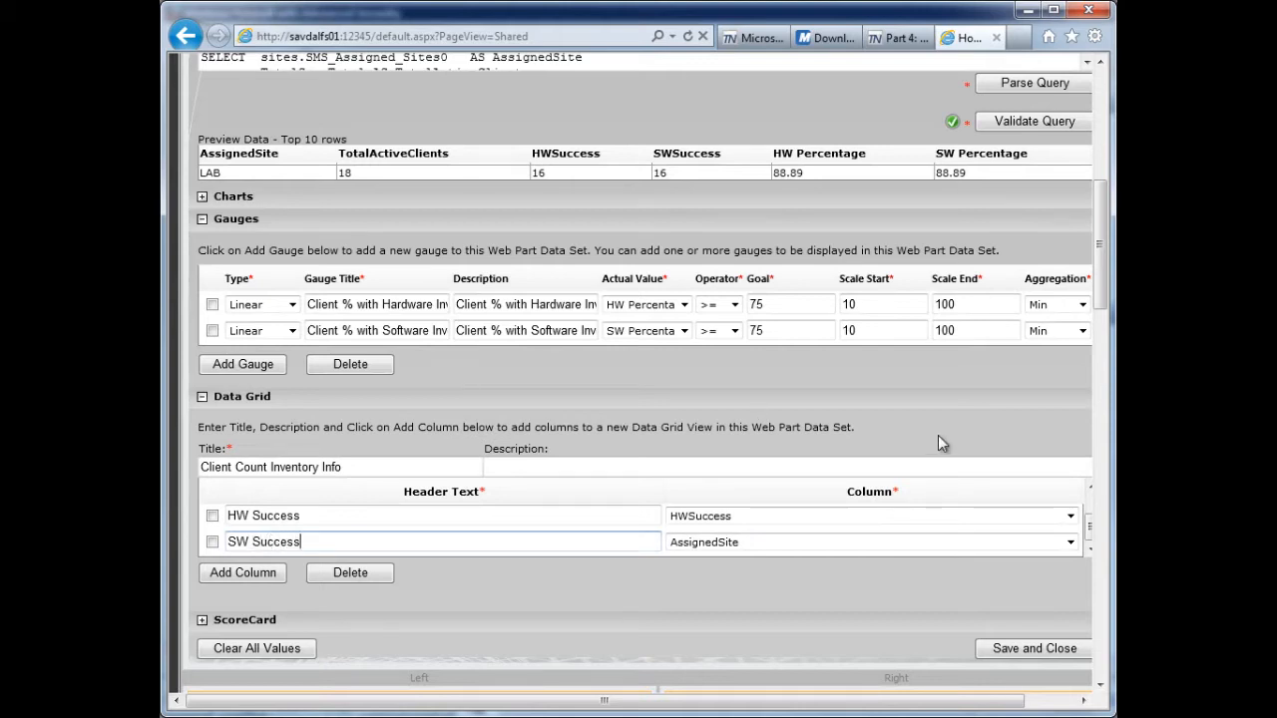
left_click(945, 542)
left_click(734, 597)
left_click(250, 577)
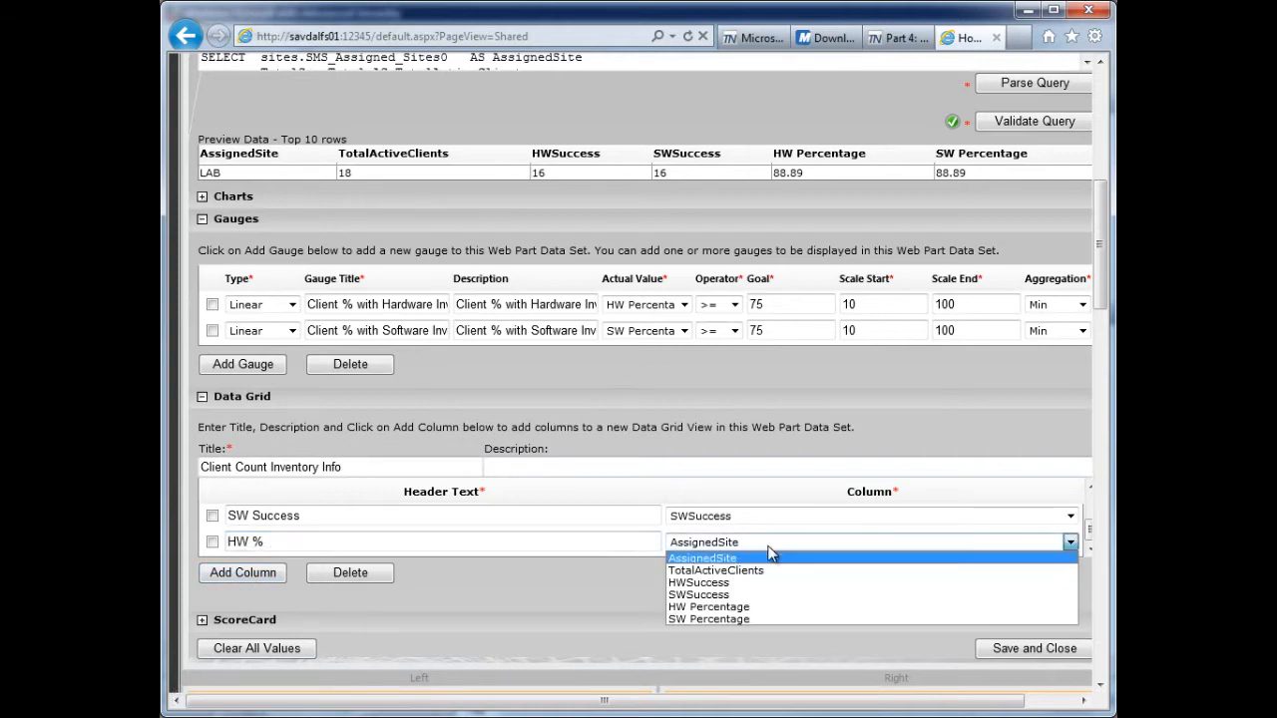
left_click(735, 608)
- Add a data grid column "SW %" mapped to SW Percentage, and save and close the dataset configuration
left_click(245, 585)
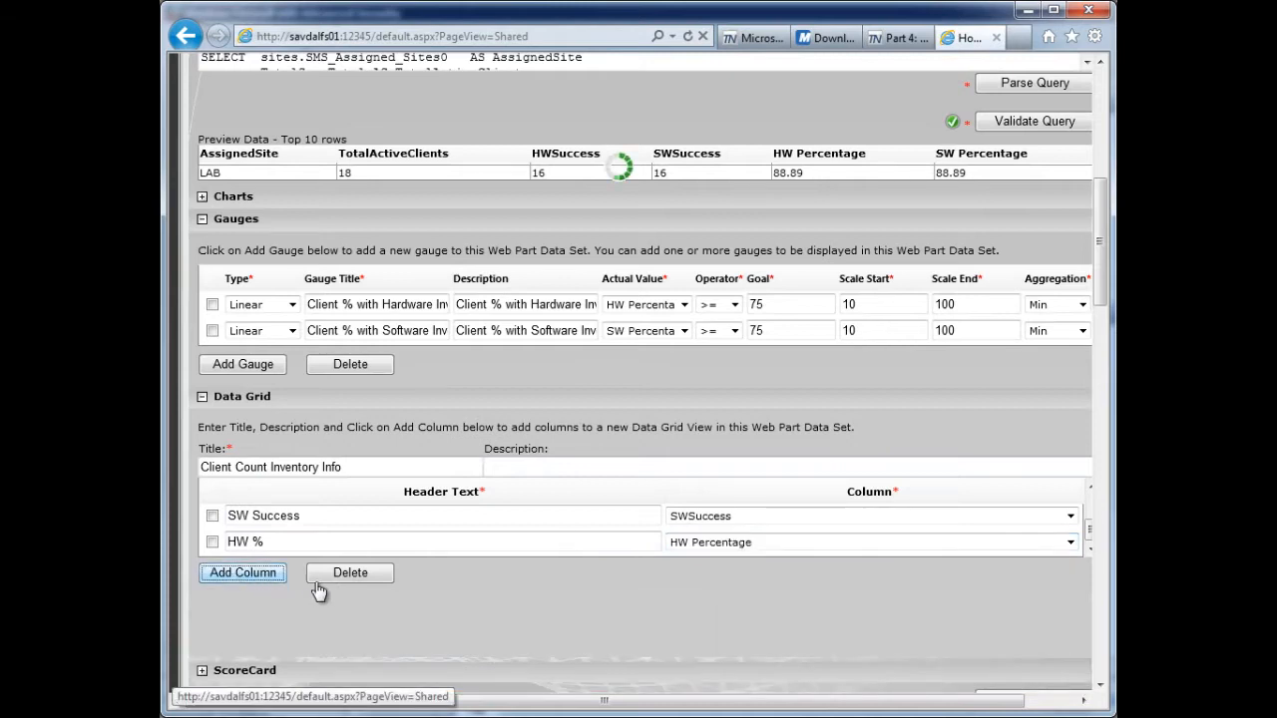
left_click(265, 543)
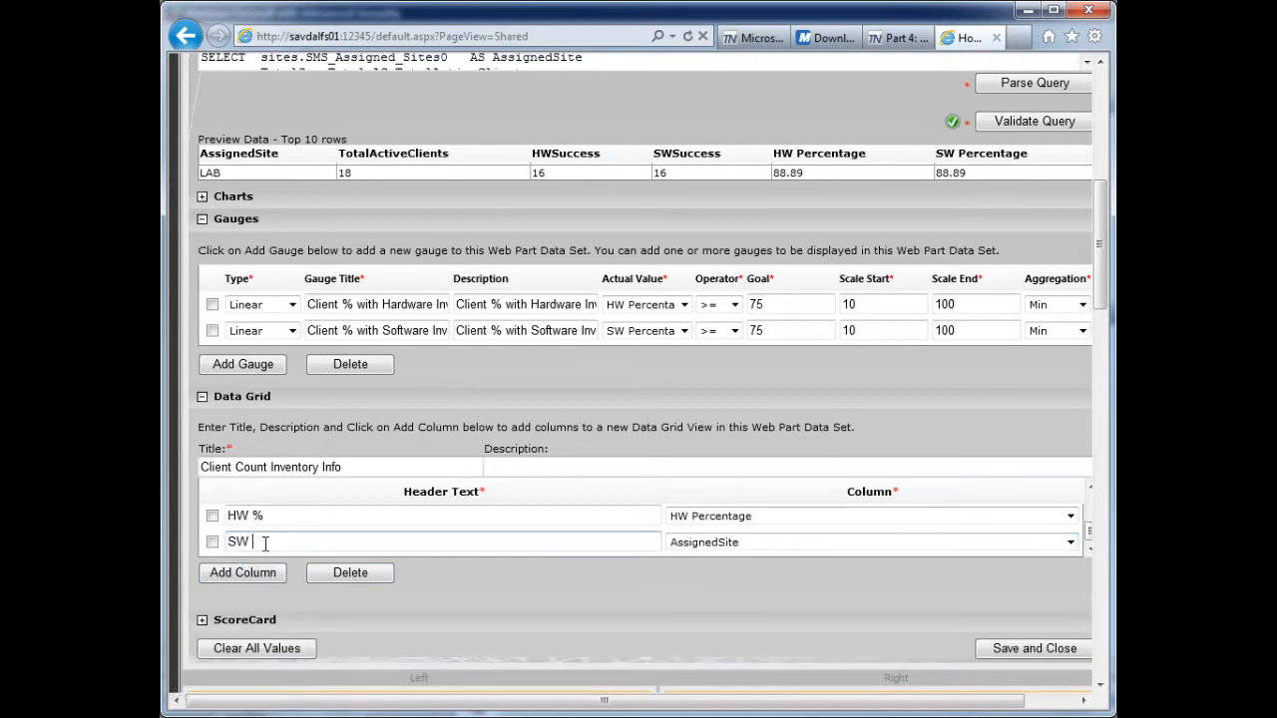
left_click(744, 541)
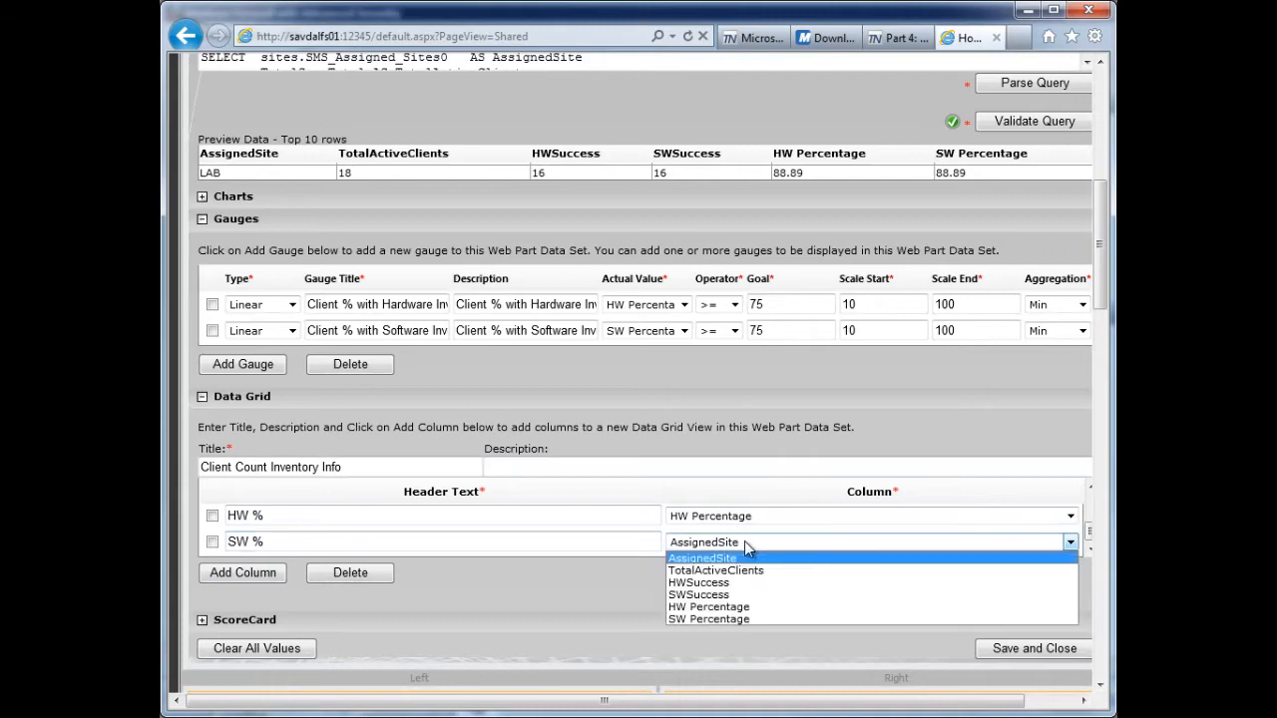
left_click(723, 619)
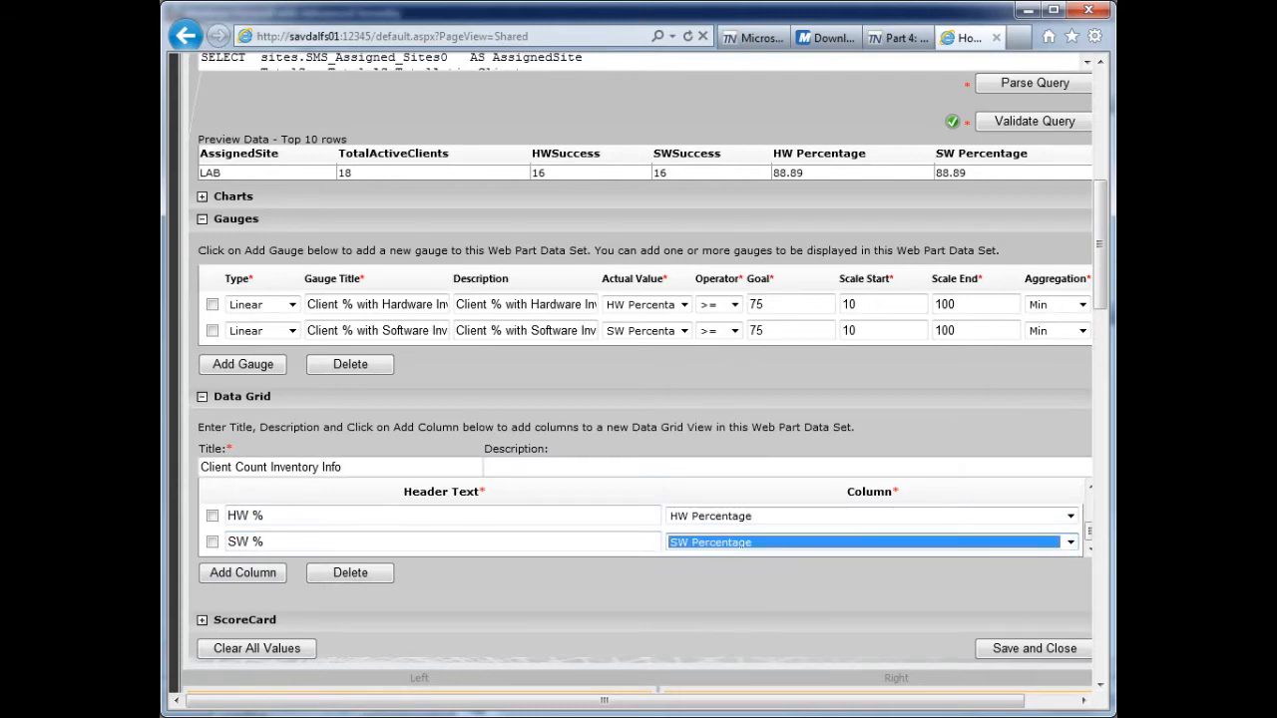
left_click_drag(1102, 297, 1104, 330)
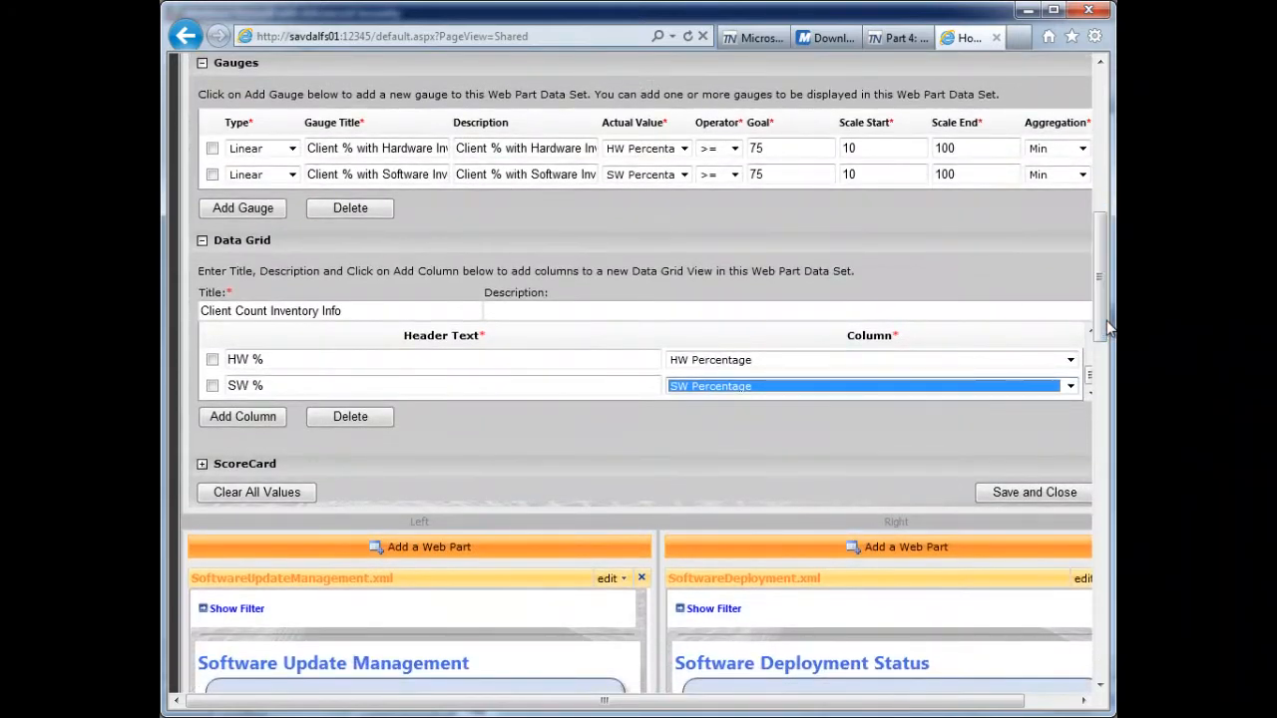
left_click(1032, 499)
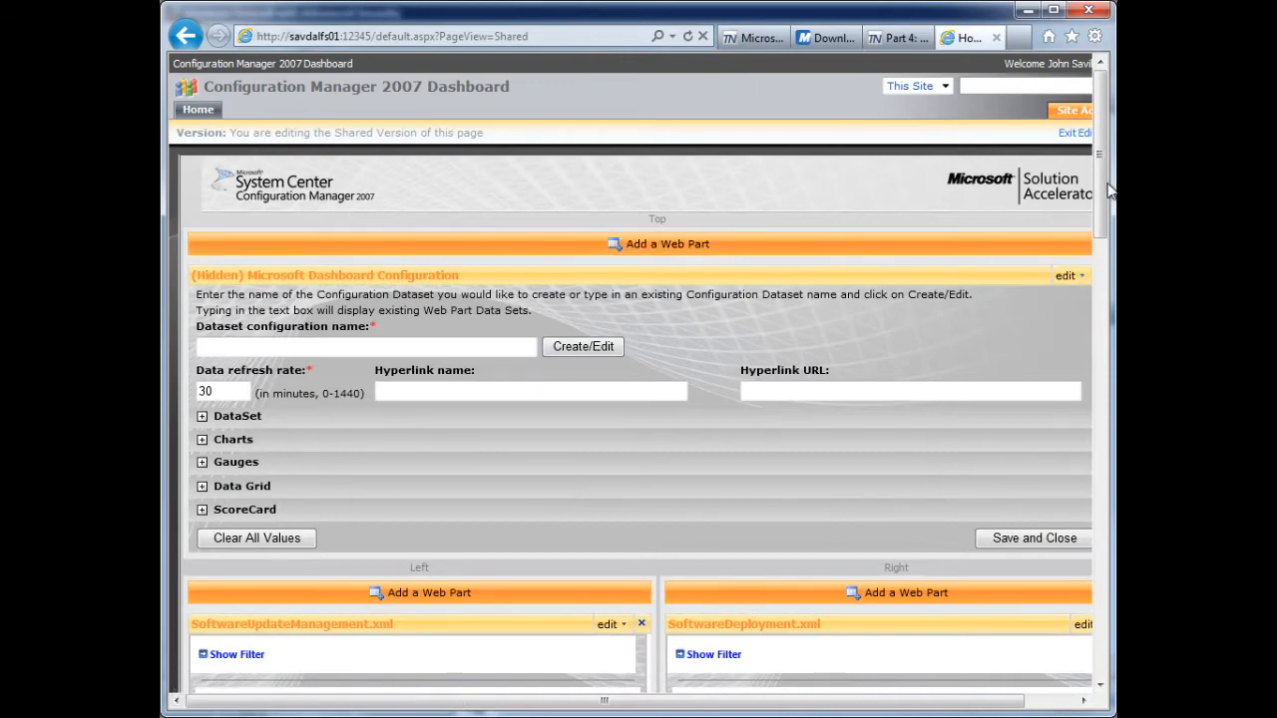
- Close the existing Client Inventory Health web part at the end of the dashboard page
left_click_drag(1102, 190, 1098, 635)
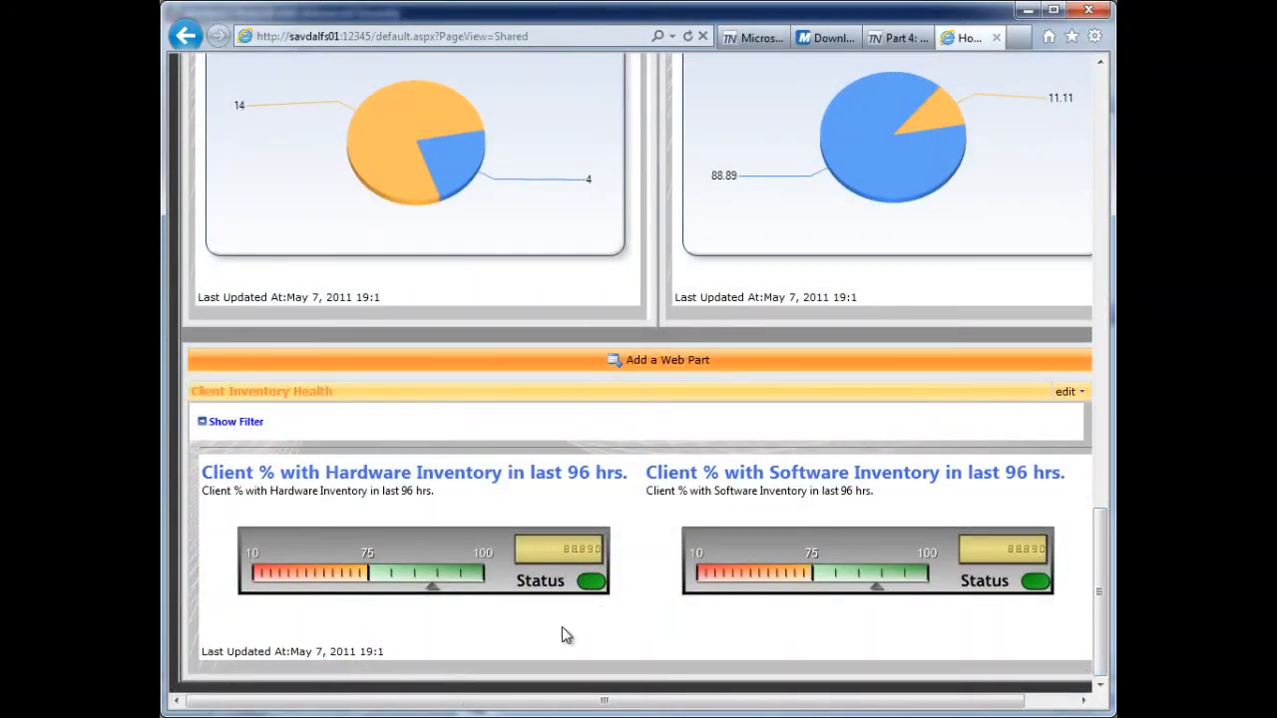
left_click_drag(1024, 701, 1064, 701)
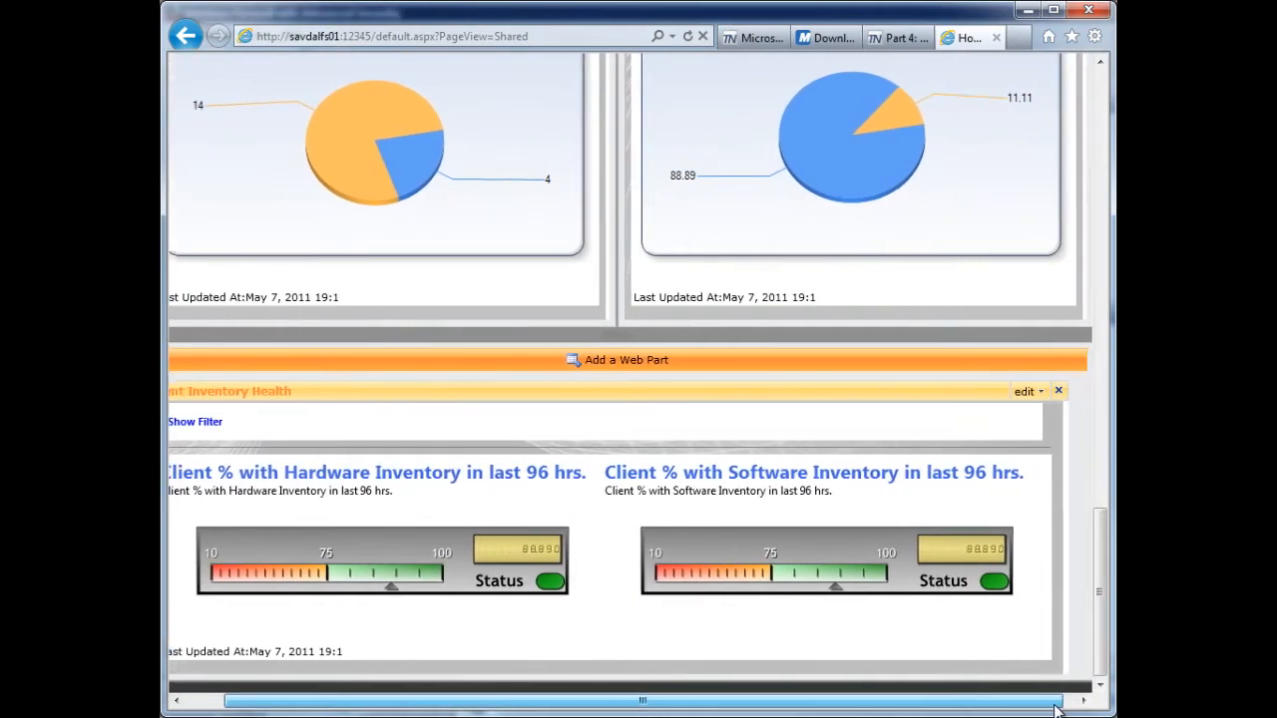
left_click(1059, 396)
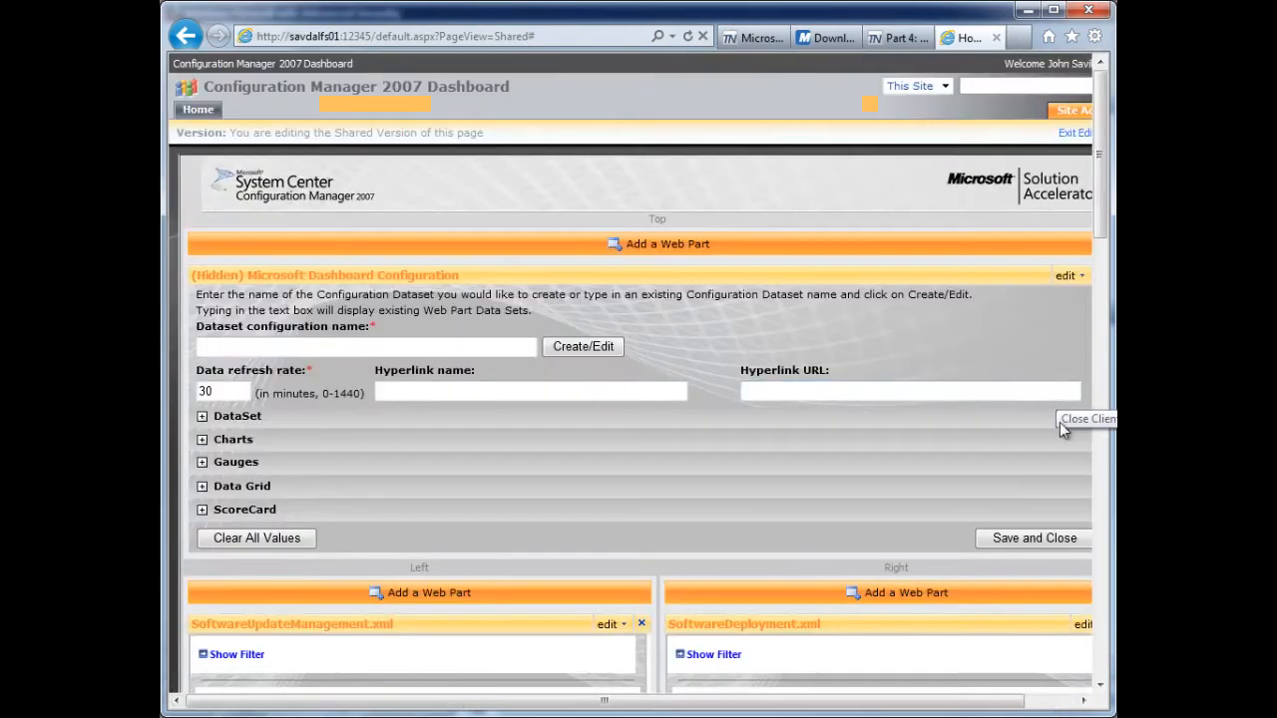
- Add a Microsoft Dashboard Viewer web part to the zone below the client charts
left_click_drag(1109, 212, 1107, 668)
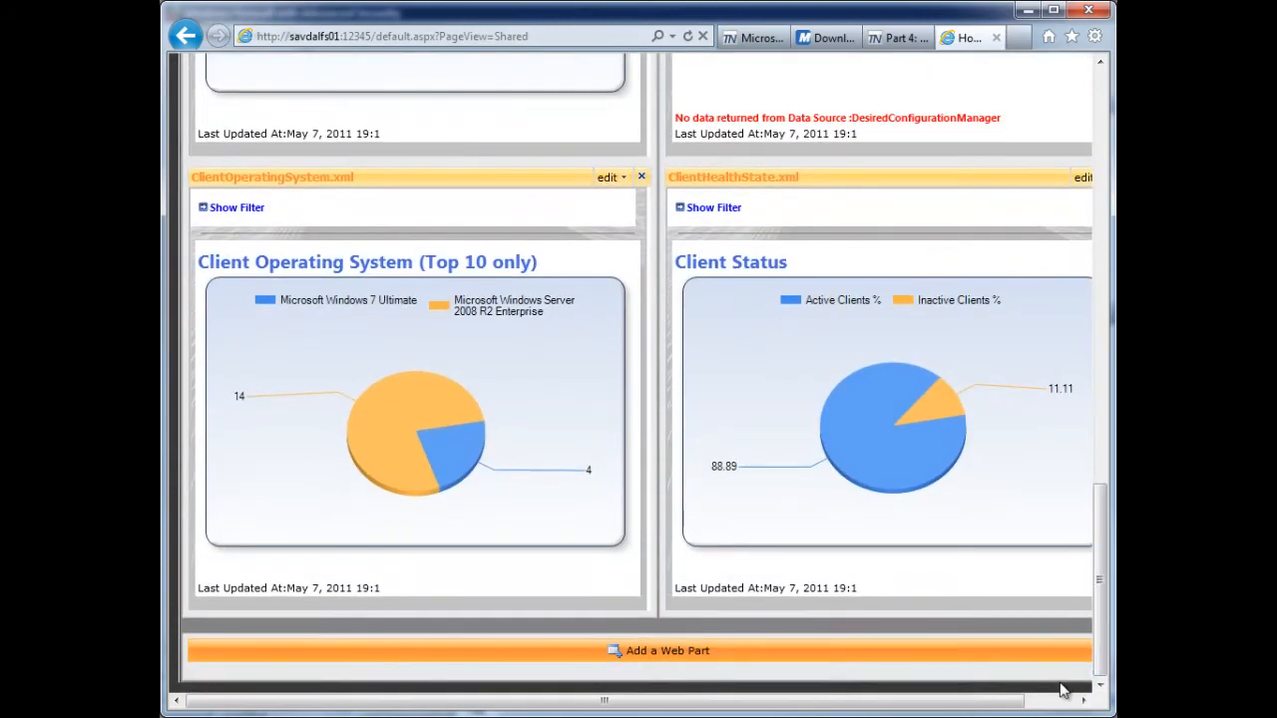
left_click(730, 651)
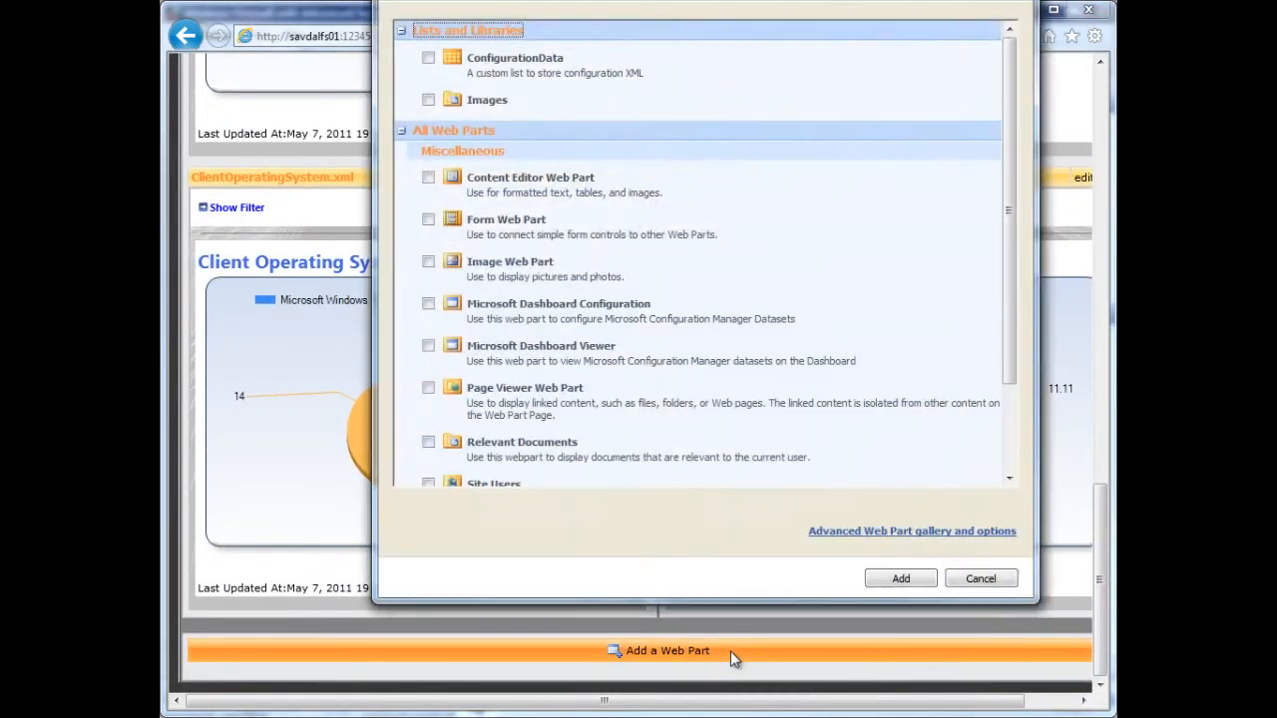
left_click_drag(1006, 162, 1027, 321)
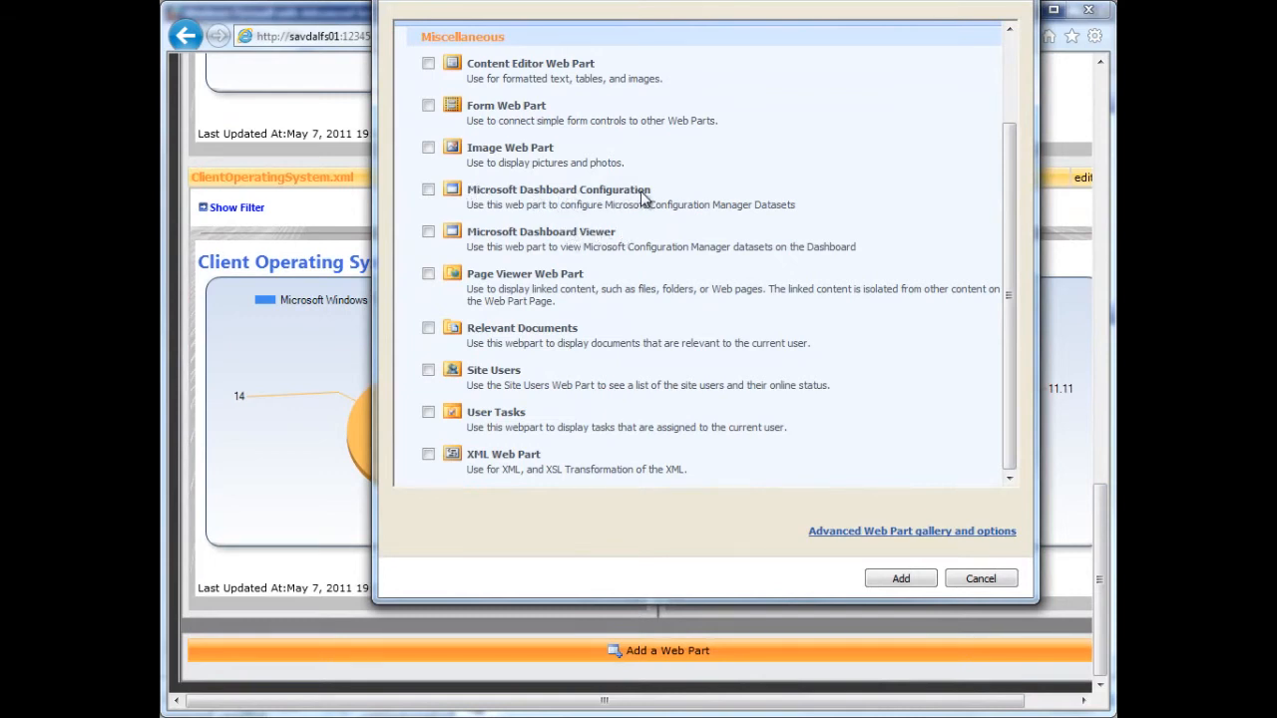
left_click(428, 231)
left_click(903, 578)
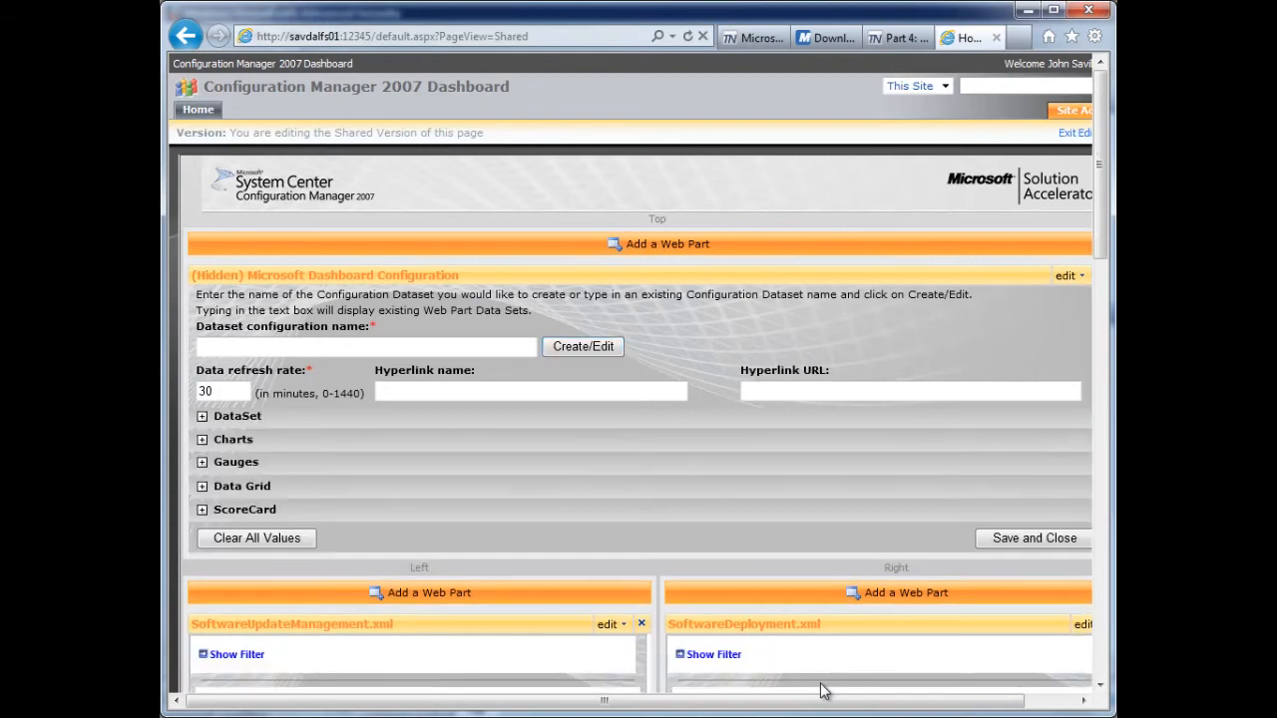
- Open the new Microsoft Dashboard Viewer's shared properties and select clientinventcout.xml as its data set configuration
left_click_drag(1101, 200, 1101, 616)
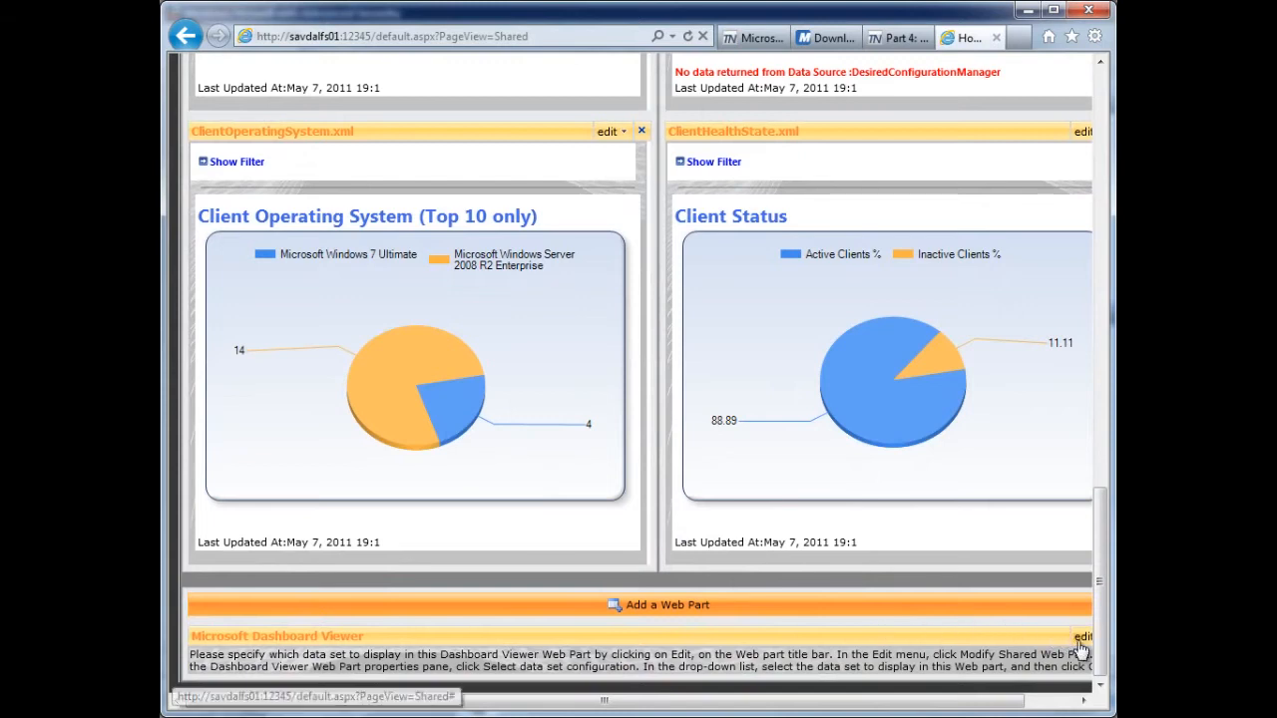
left_click_drag(1021, 700, 1072, 706)
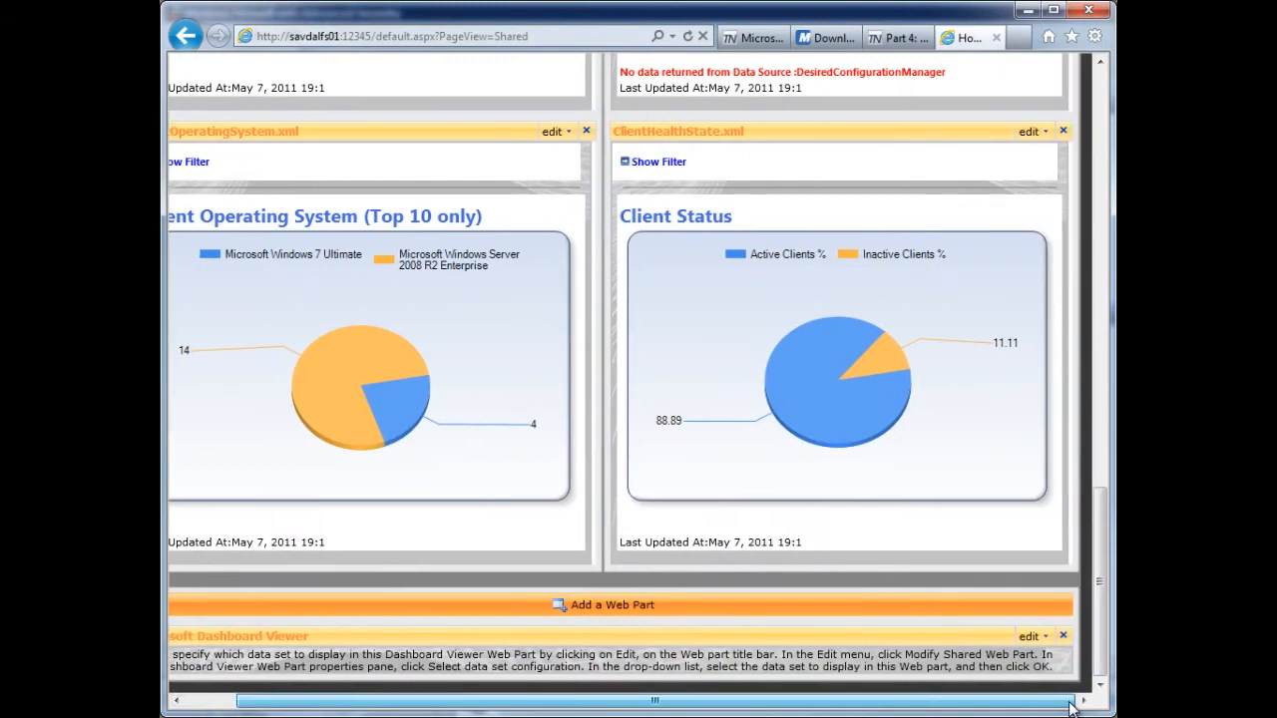
left_click(1037, 637)
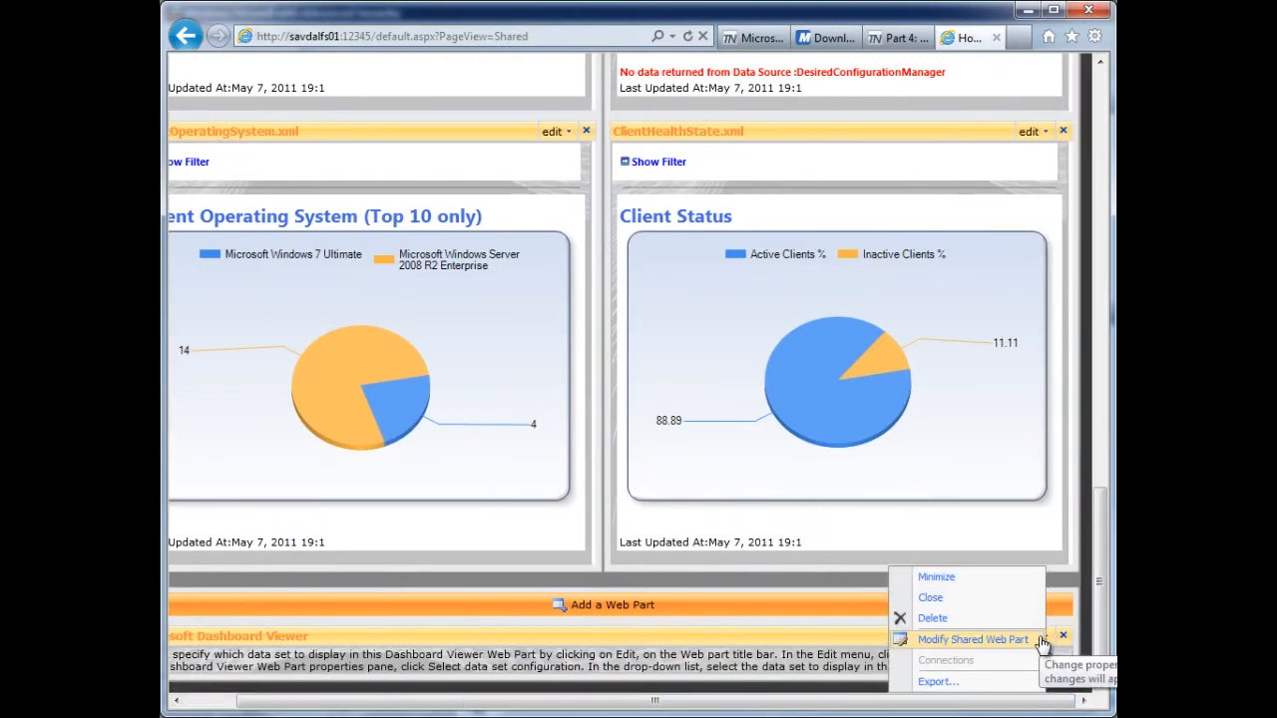
left_click(960, 639)
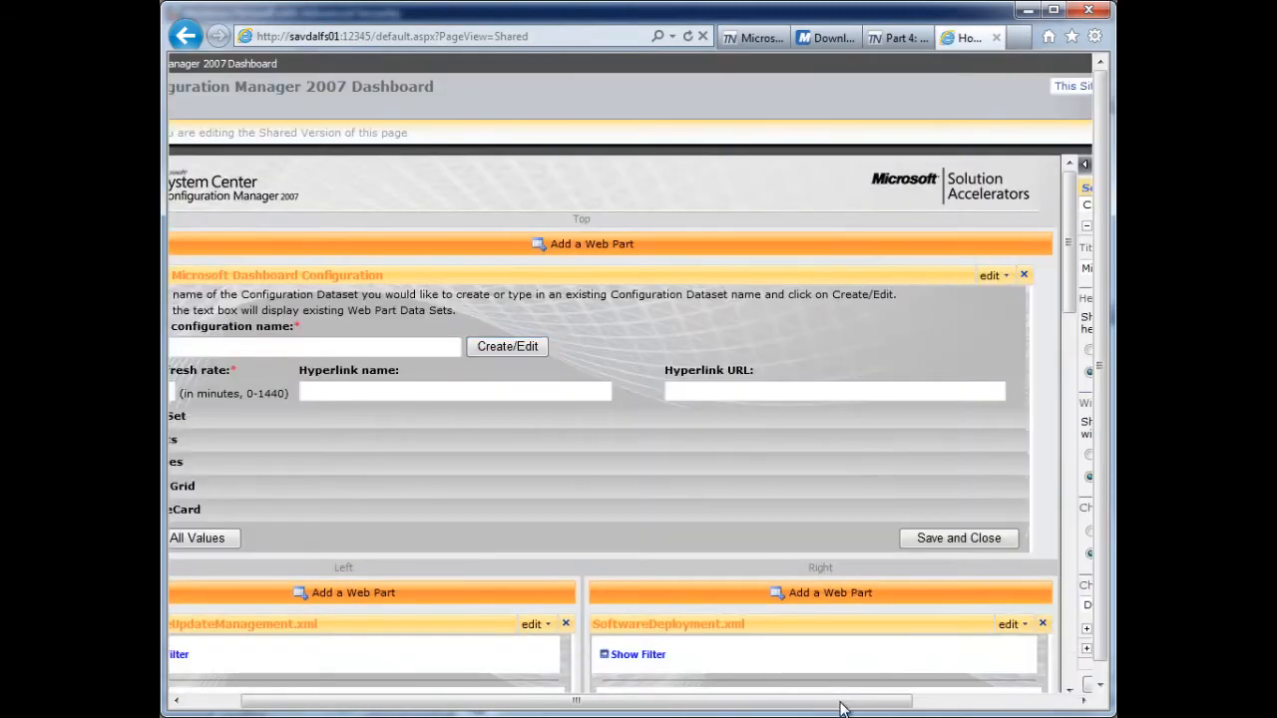
left_click_drag(1069, 241, 1068, 676)
left_click_drag(888, 708, 1053, 708)
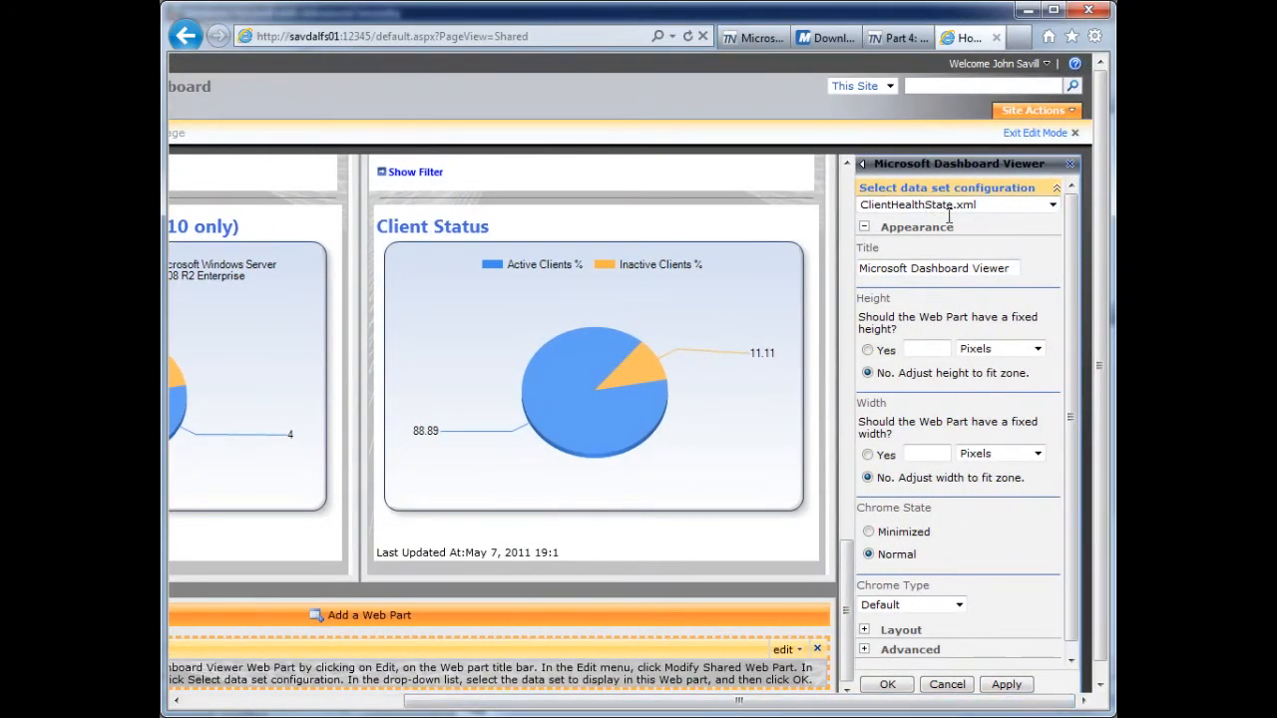
left_click(1053, 207)
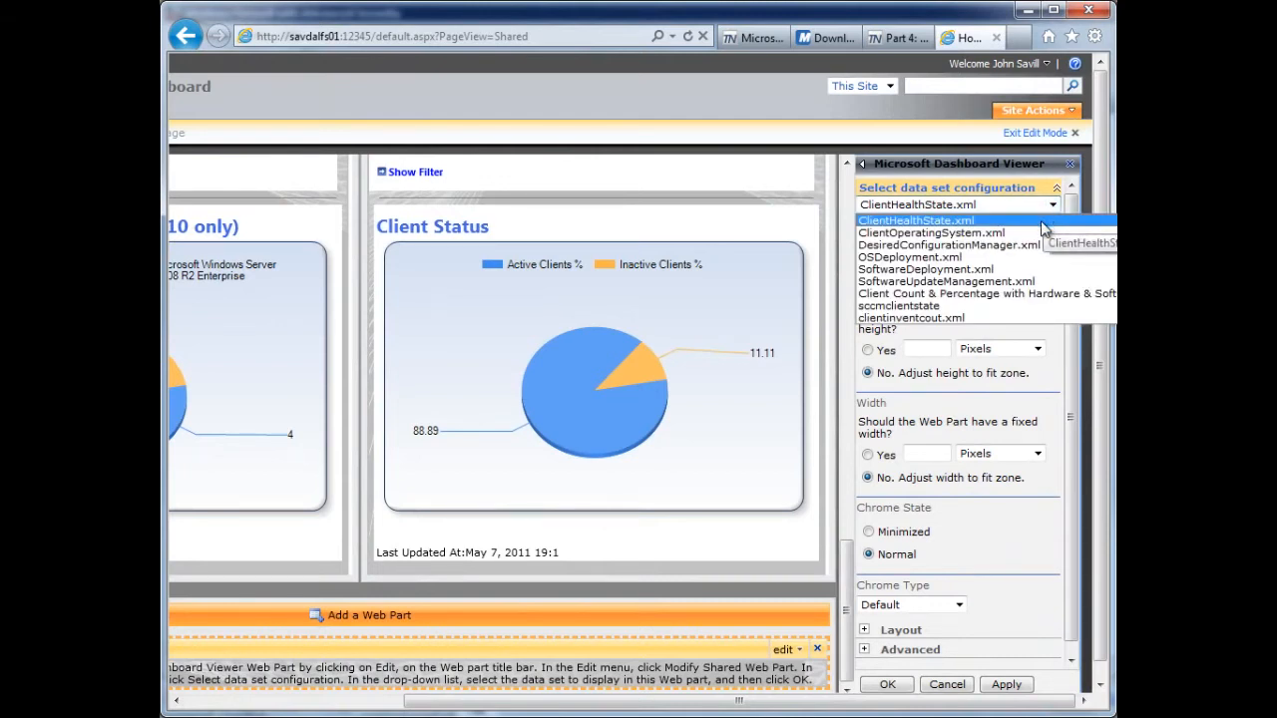
left_click(944, 319)
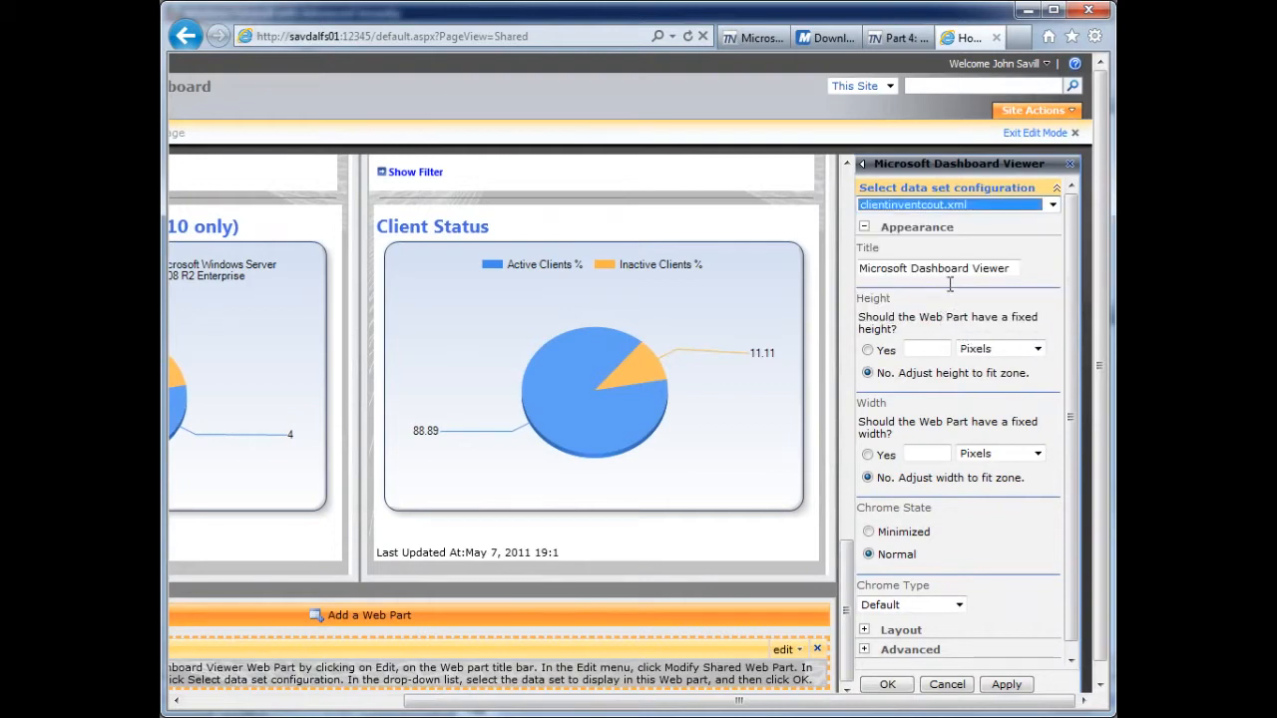
- Title the new dashboard viewer web part "Client Inventory Count", look through its layout and advanced settings, and apply the properties
left_click_drag(1008, 269, 841, 279)
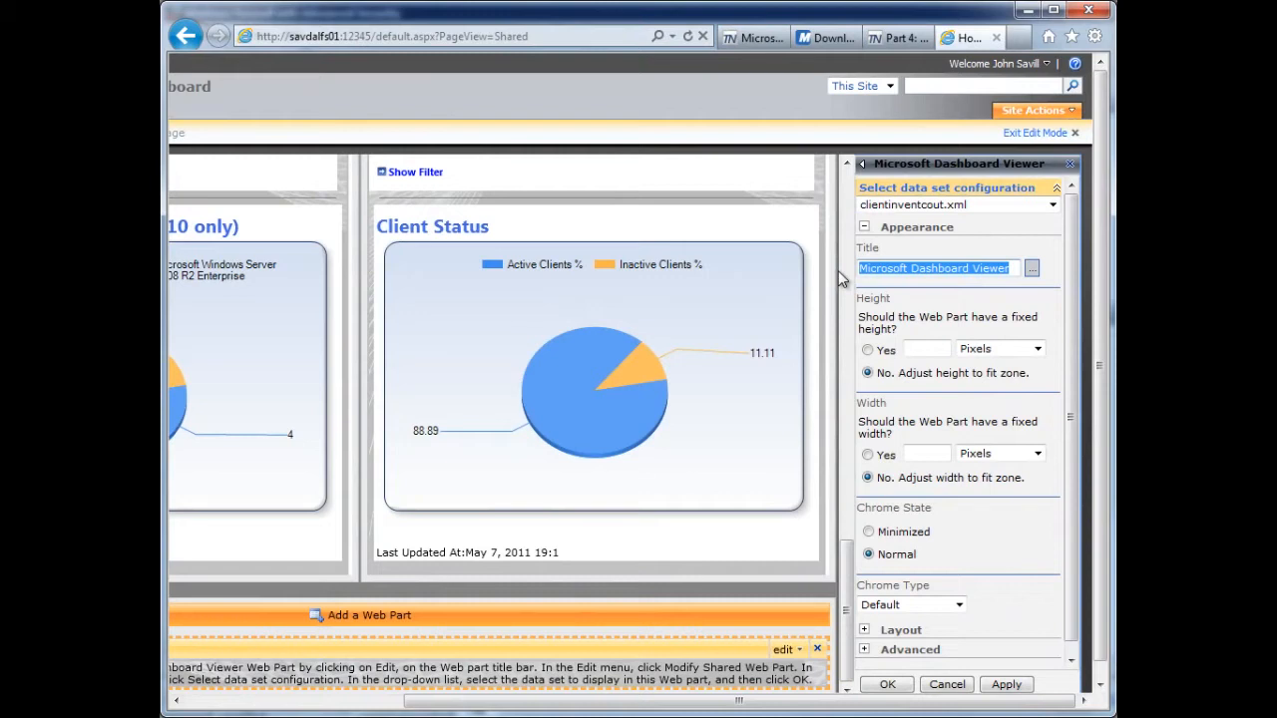
type("Client Inventory Count")
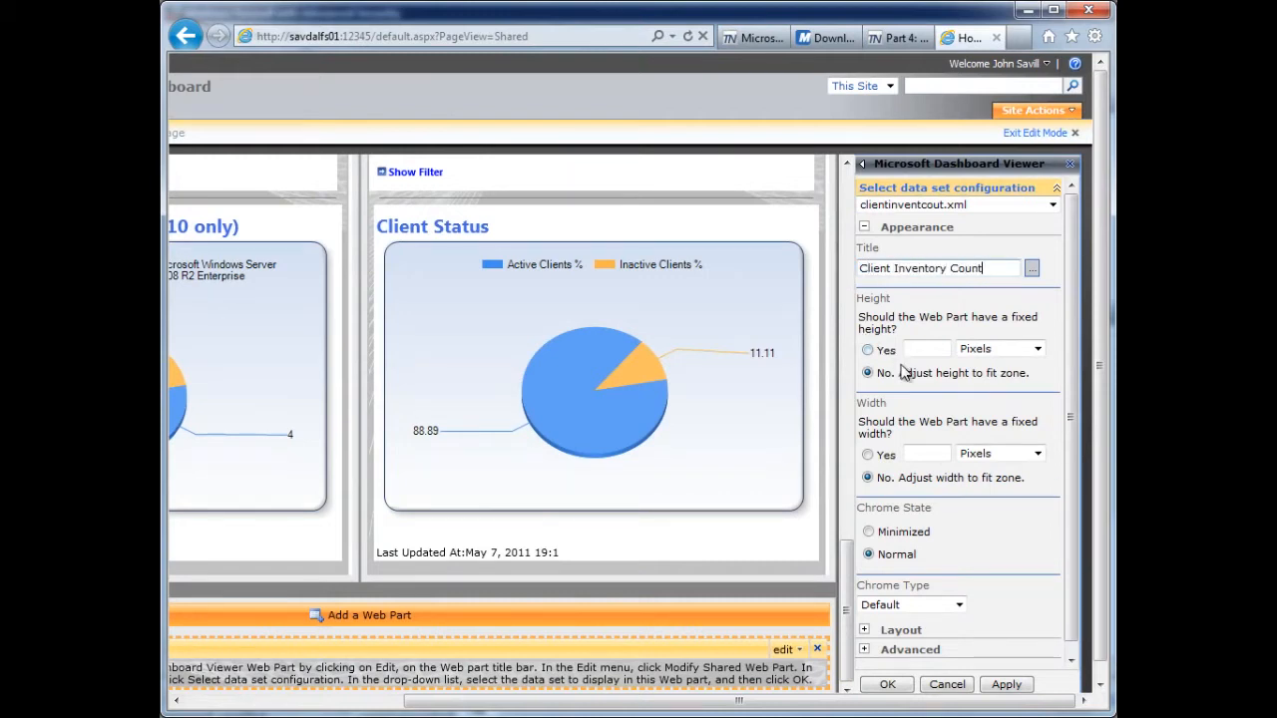
scroll(1073, 409, "down", 1)
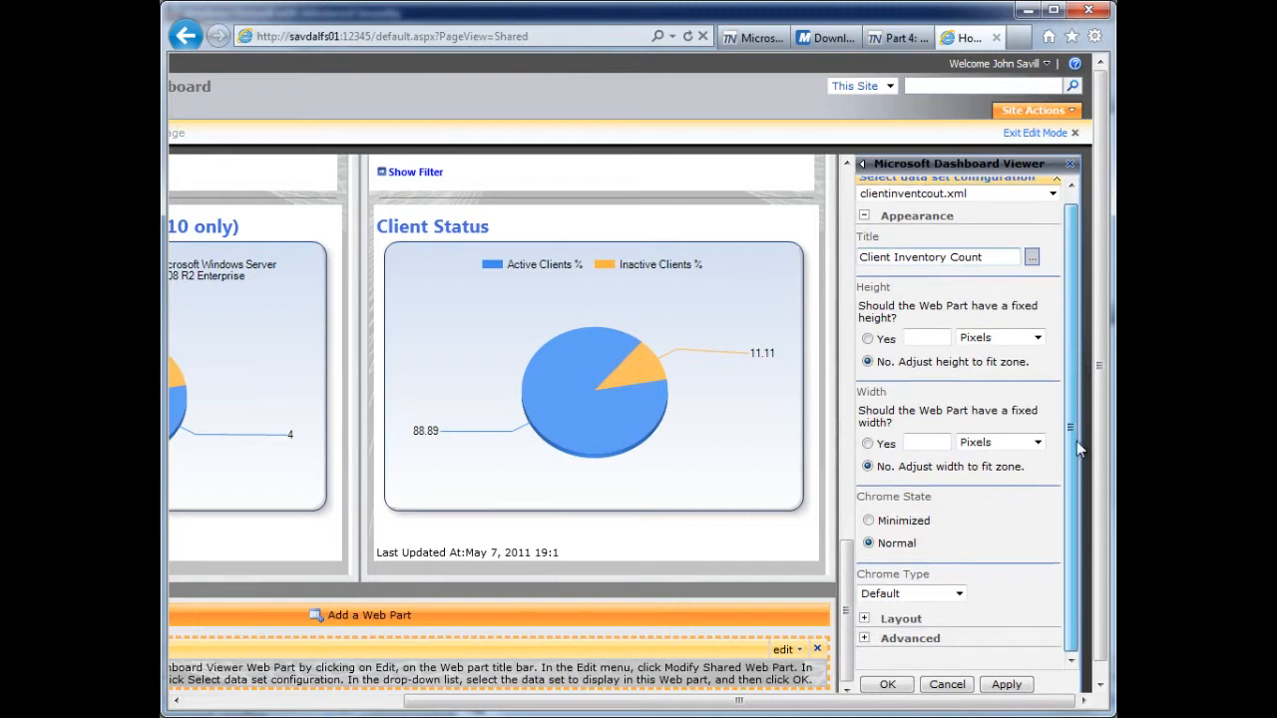
left_click(864, 618)
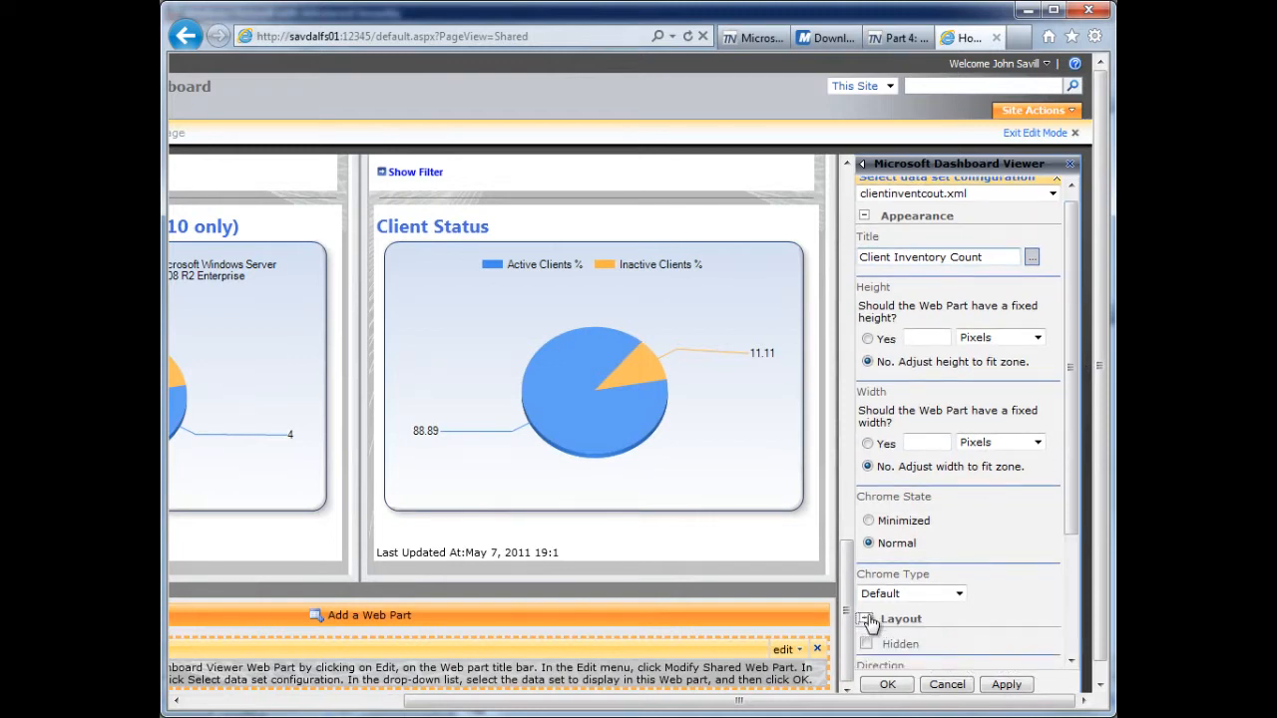
left_click_drag(1075, 510, 1075, 628)
left_click(865, 639)
left_click_drag(1068, 433, 1087, 651)
left_click(1007, 684)
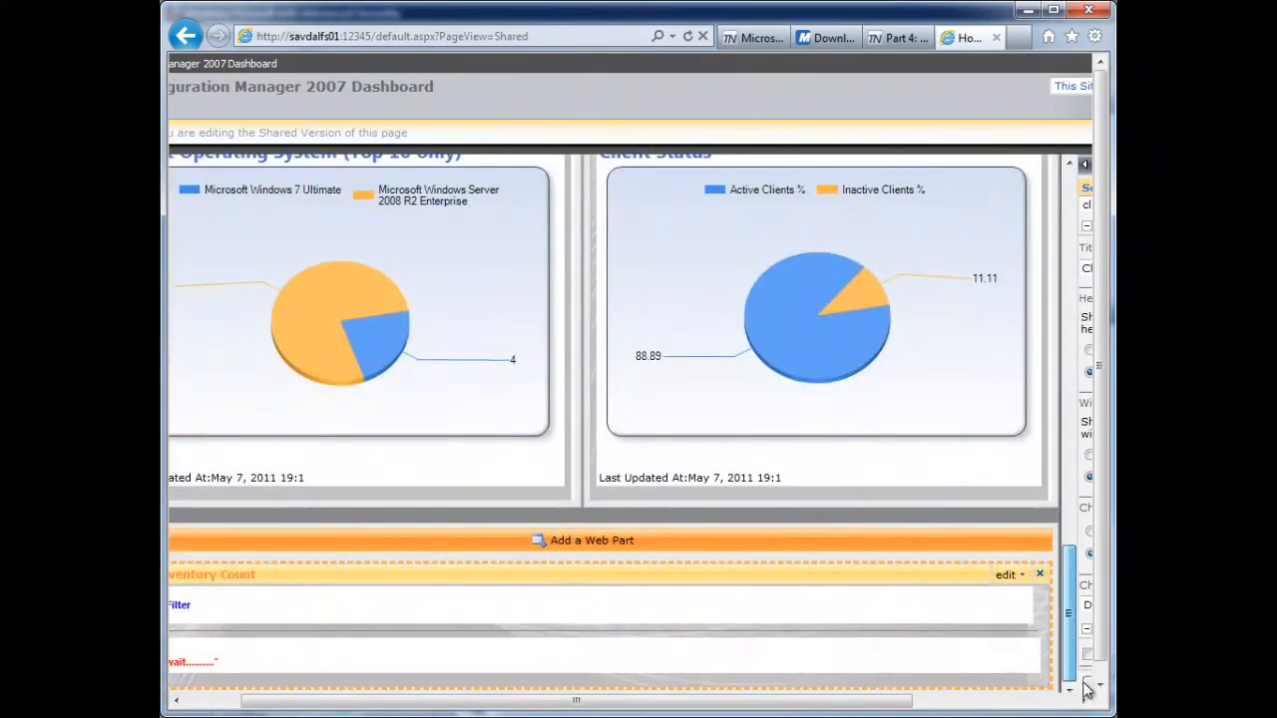
- Confirm the web part's properties, exit edit mode, and show the Client Inventory Count section at the end of the dashboard
scroll(1068, 616, "down", 3)
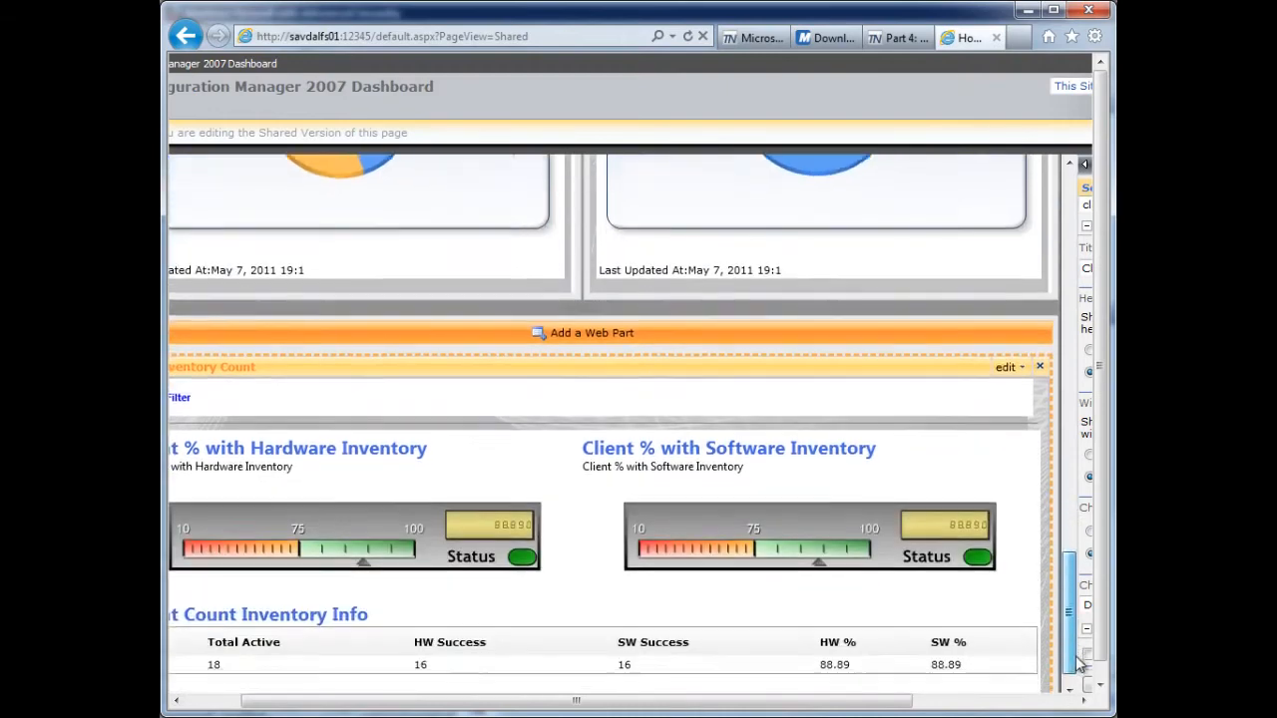
left_click_drag(843, 706, 1001, 706)
left_click(895, 685)
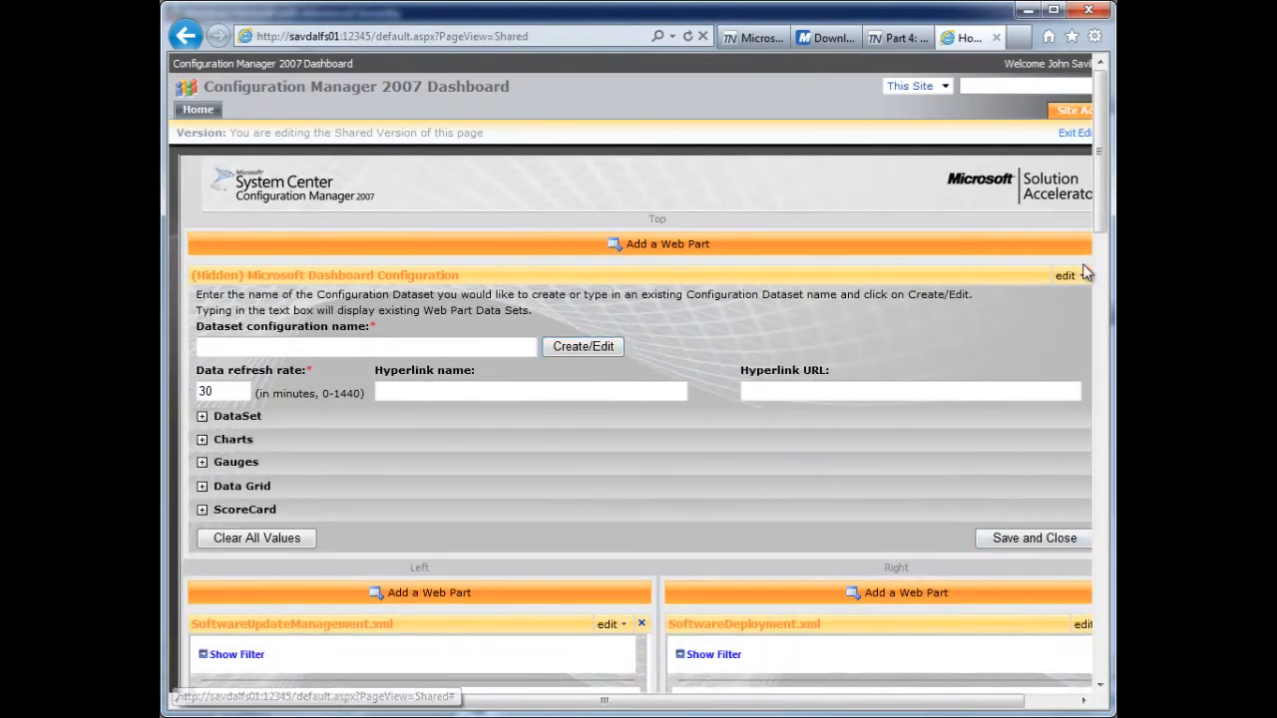
left_click(1076, 136)
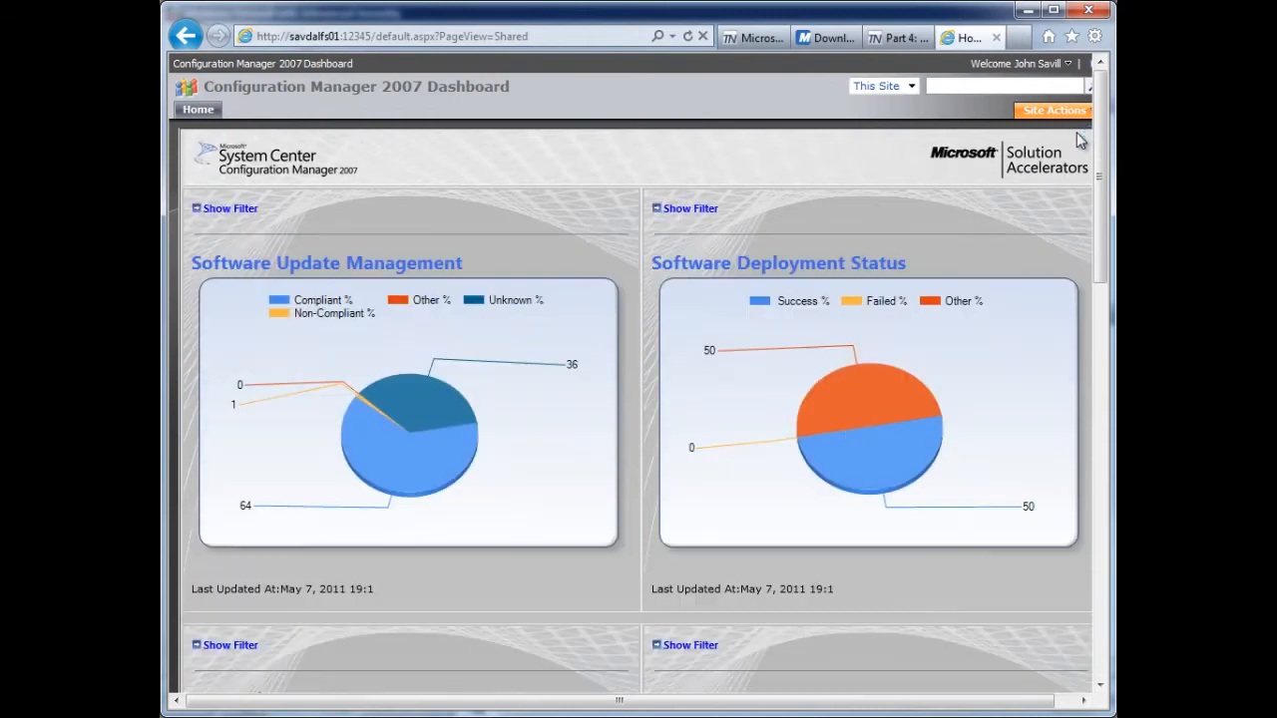
left_click_drag(1107, 118, 1114, 567)
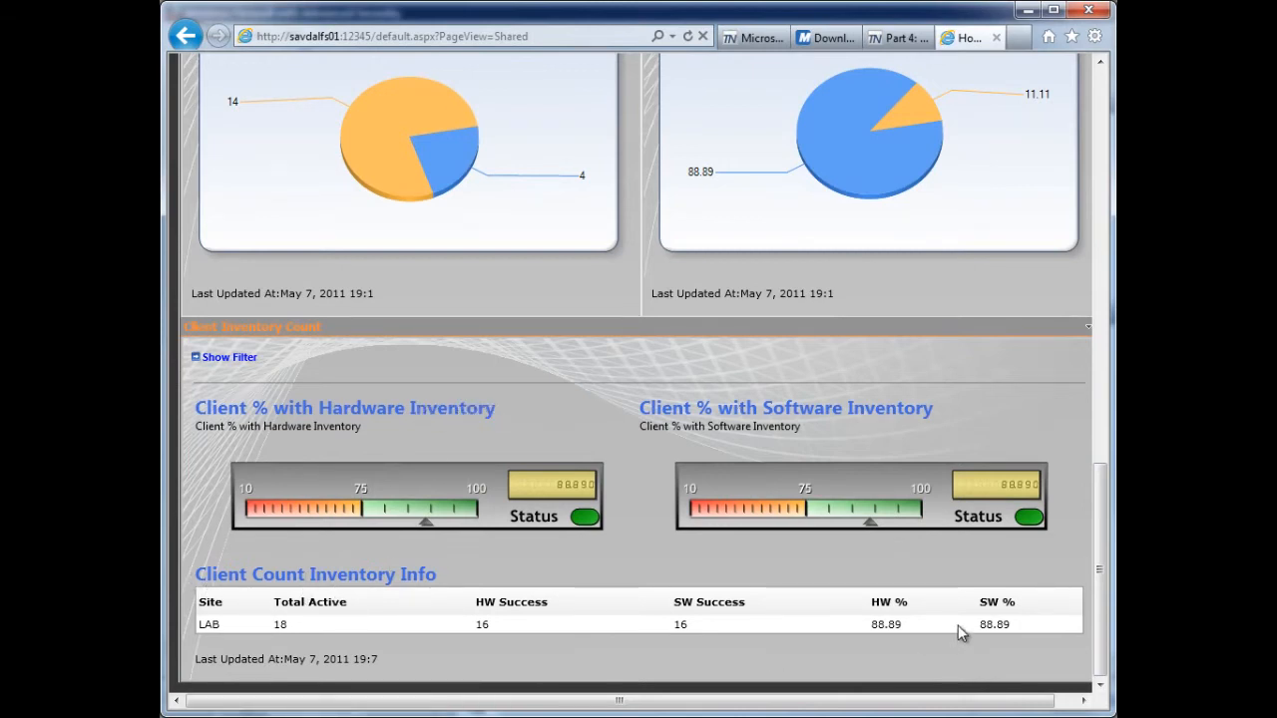
- Examine the other client health and problem management queries and sample charts in the Part 4 SQL queries blog article
left_click(897, 38)
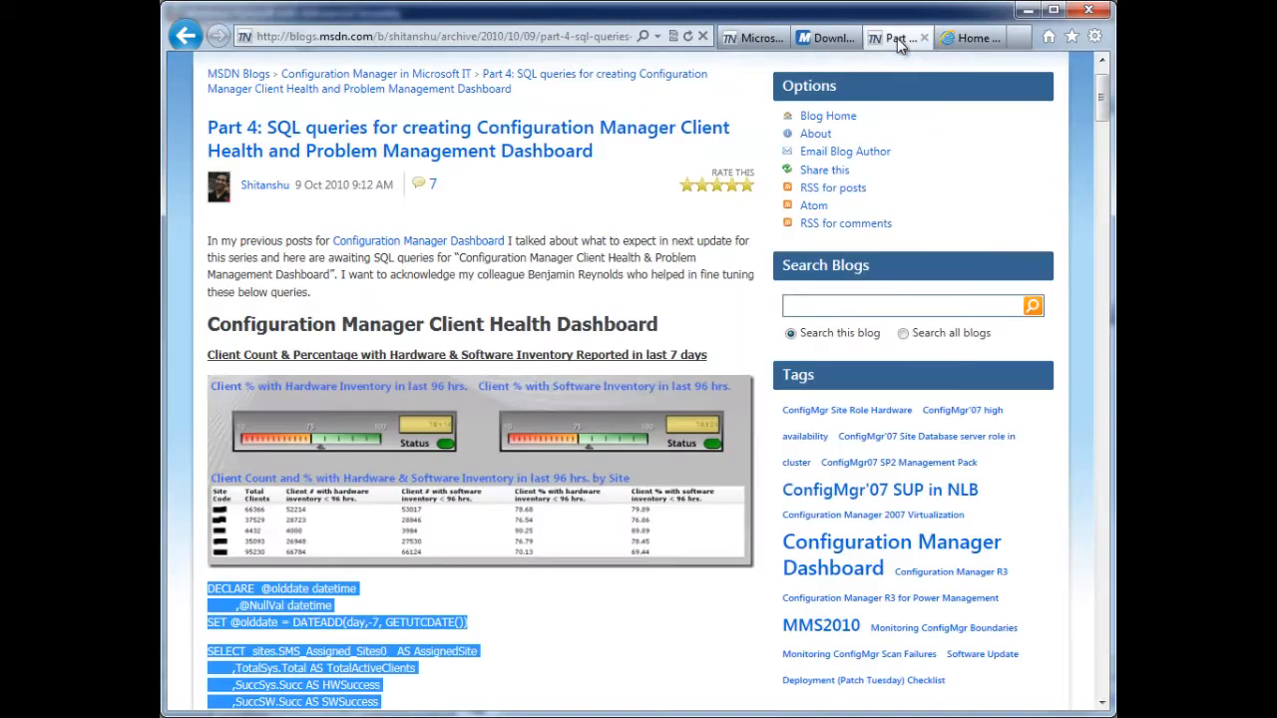
scroll(517, 295, "down", 5)
scroll(517, 294, "down", 8)
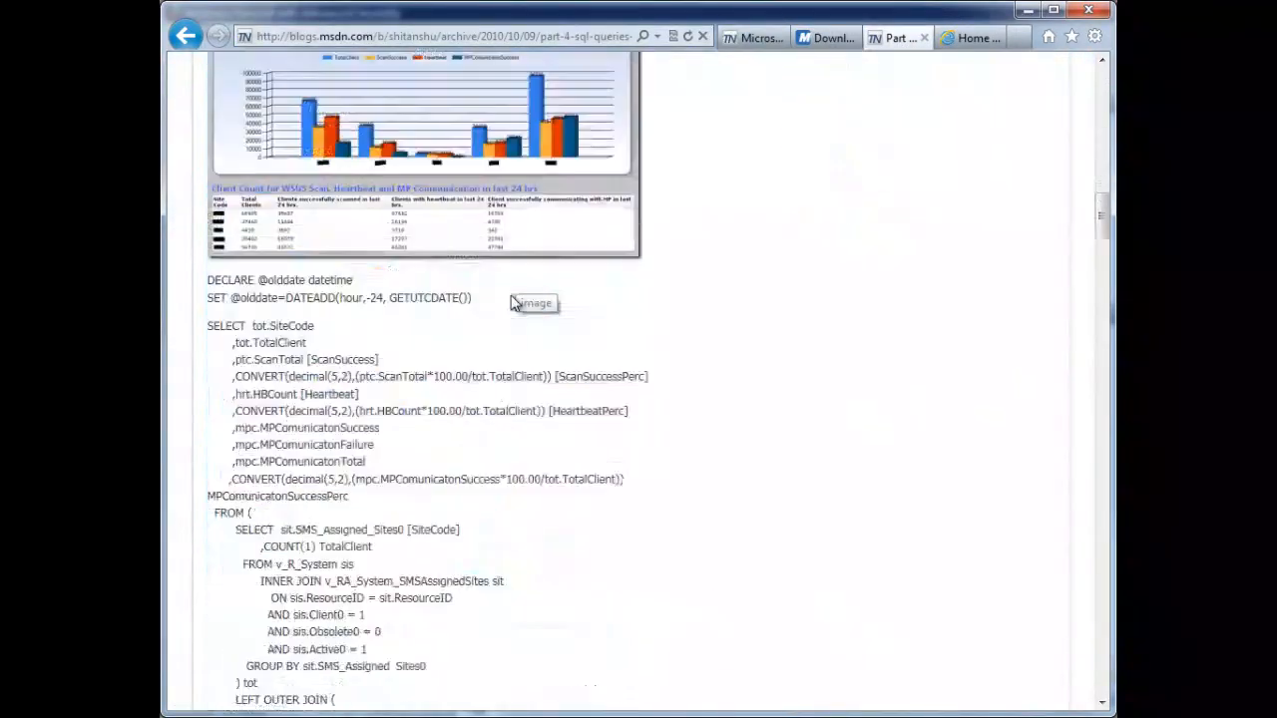
scroll(516, 294, "up", 2)
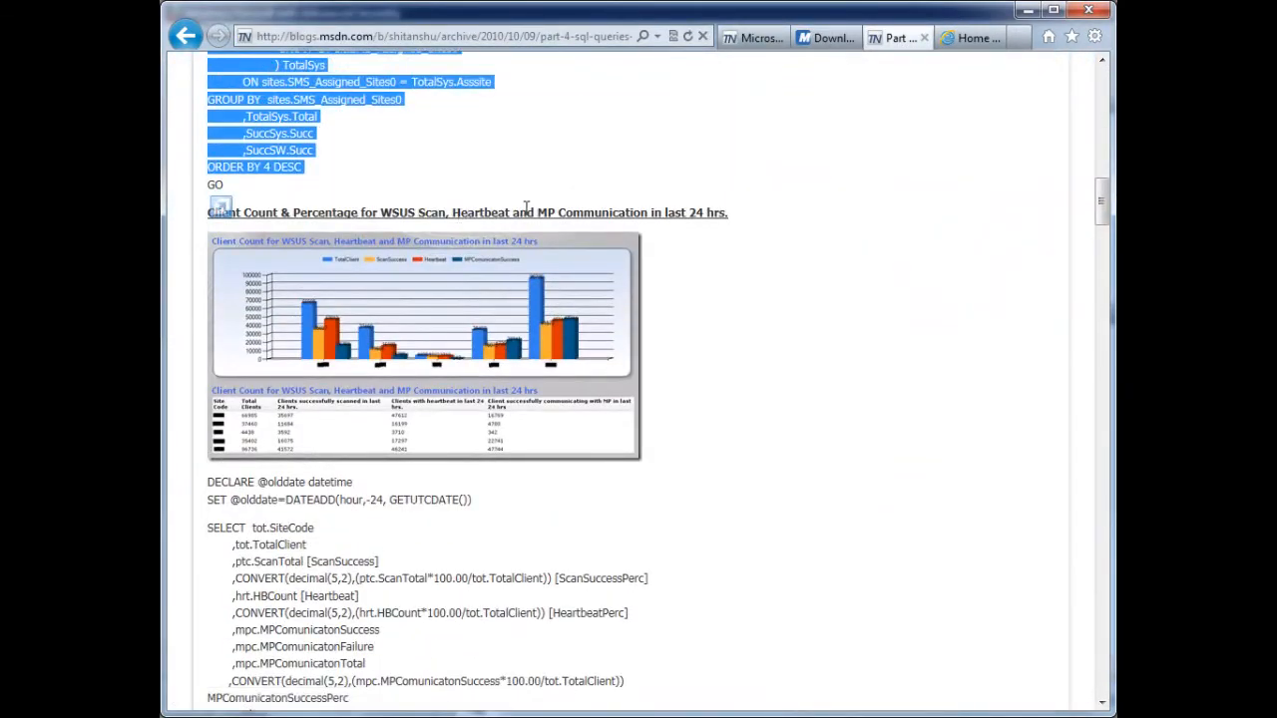
scroll(624, 210, "down", 15)
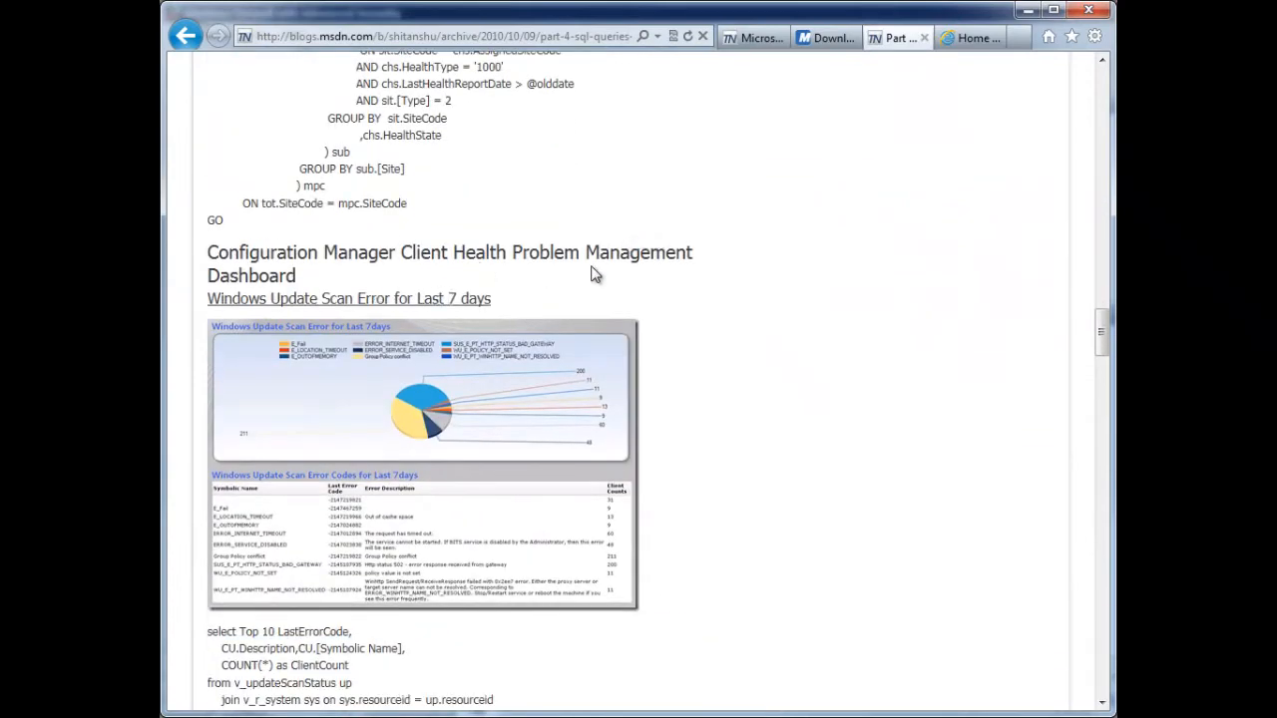
scroll(592, 274, "down", 4)
scroll(592, 273, "up", 3)
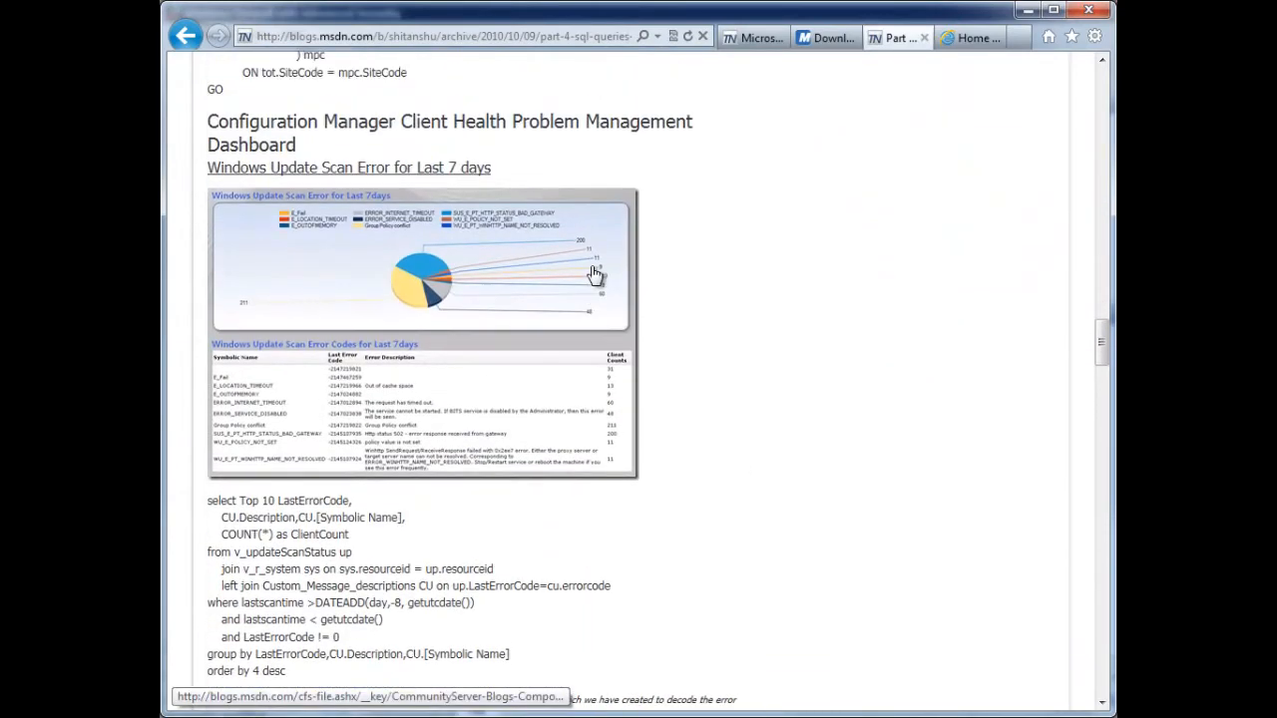
scroll(594, 274, "down", 2)
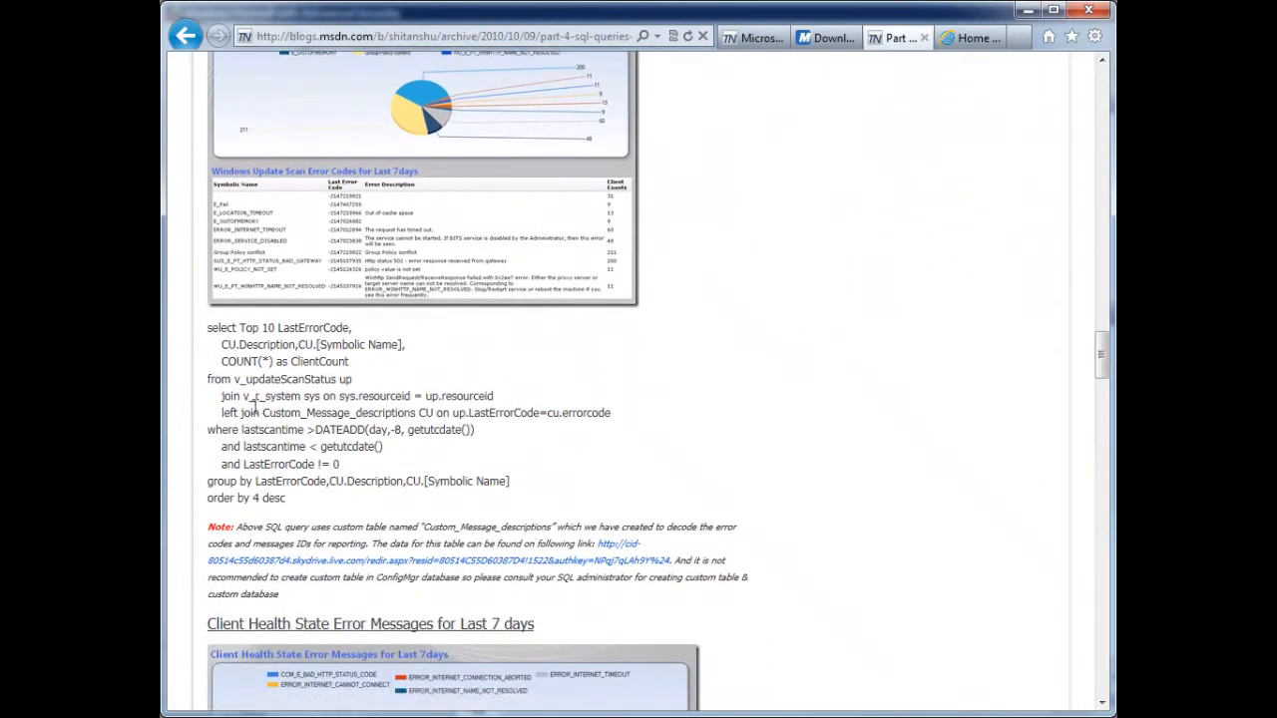
- Highlight Custom_Message_descriptions in the Windows Update scan error query and open the linked table data in a new browser tab
left_click_drag(264, 412, 417, 413)
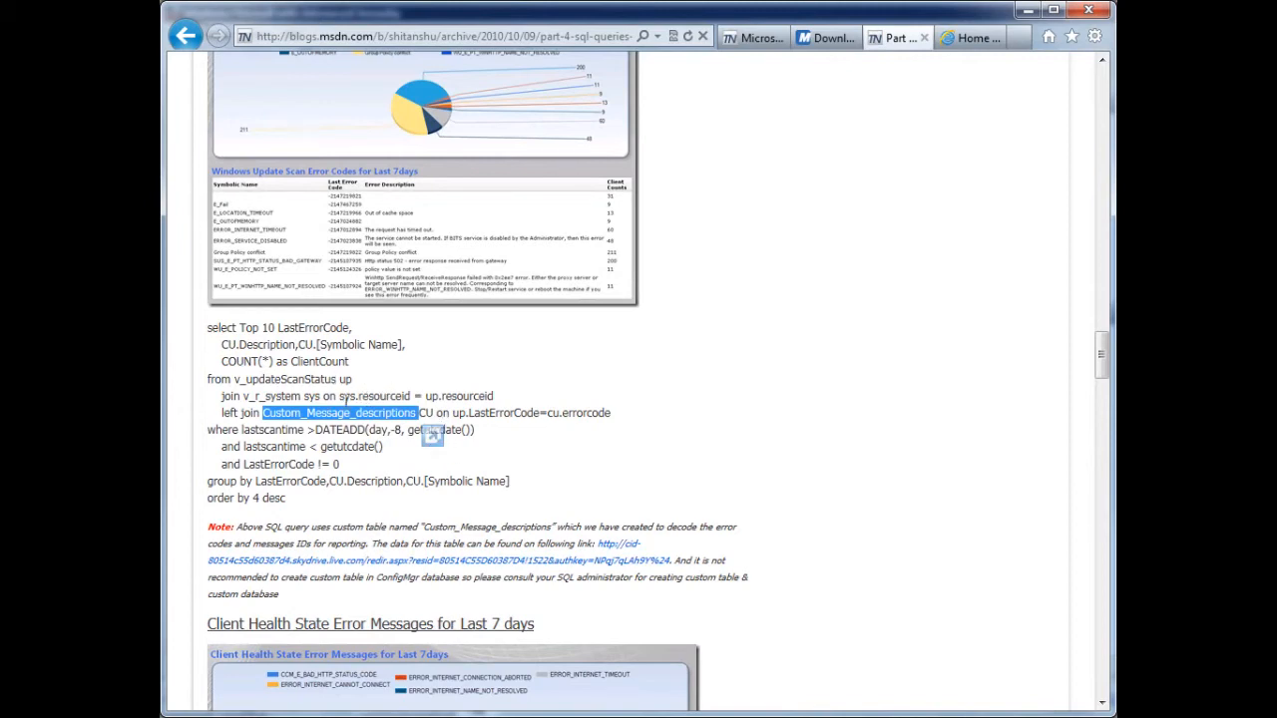
middle_click(630, 555)
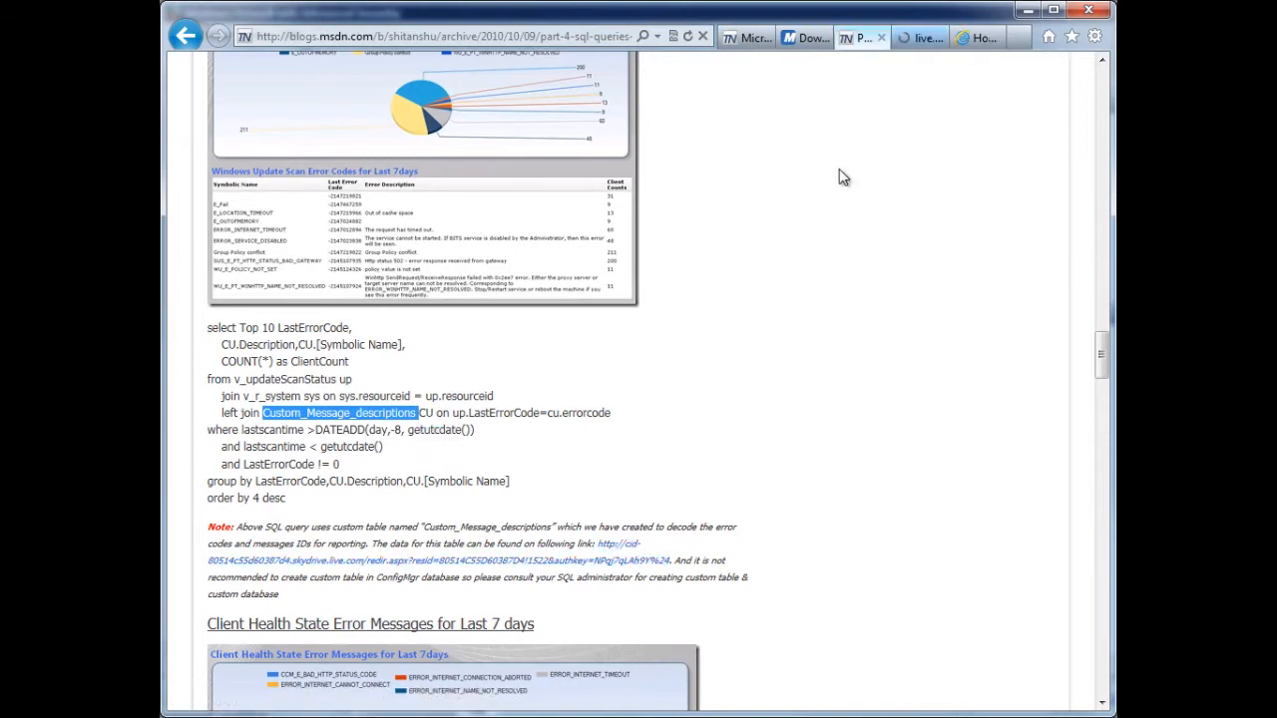
left_click(925, 42)
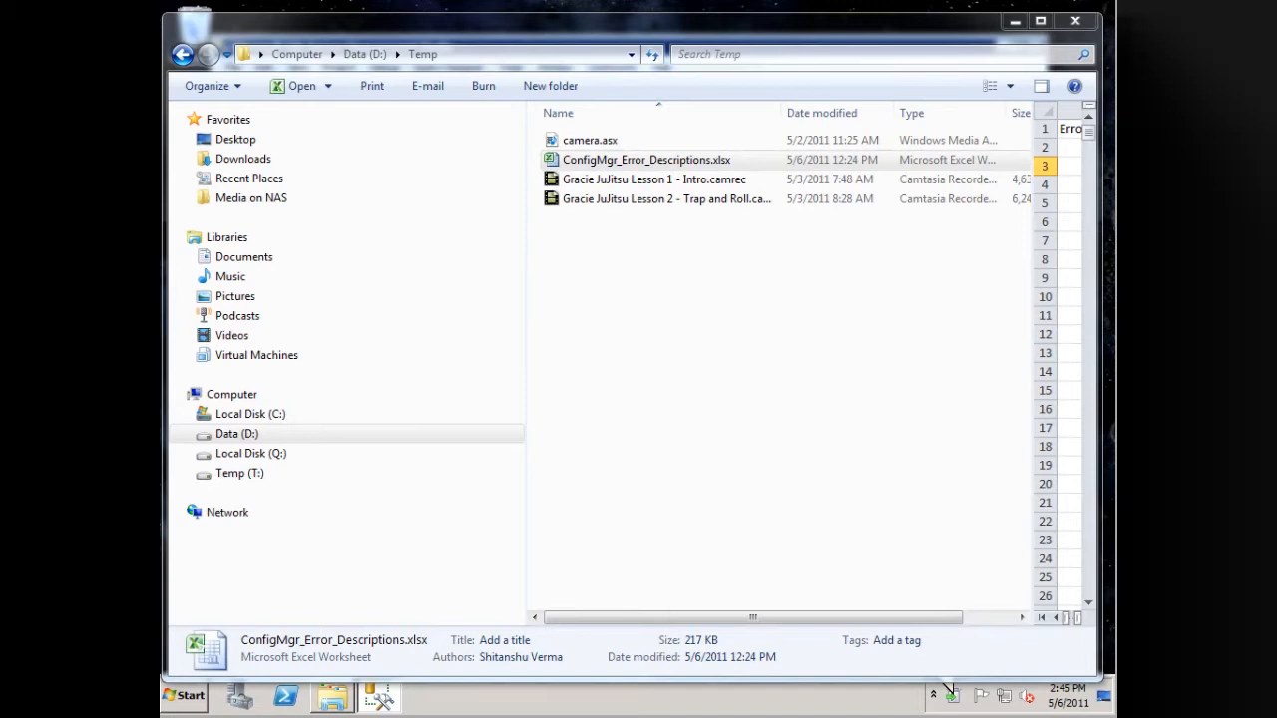
- Open ConfigMgr_Error_Descriptions.xlsx from the Temp folder in Excel, enlarge its window, and widen the Description column
left_click(647, 165)
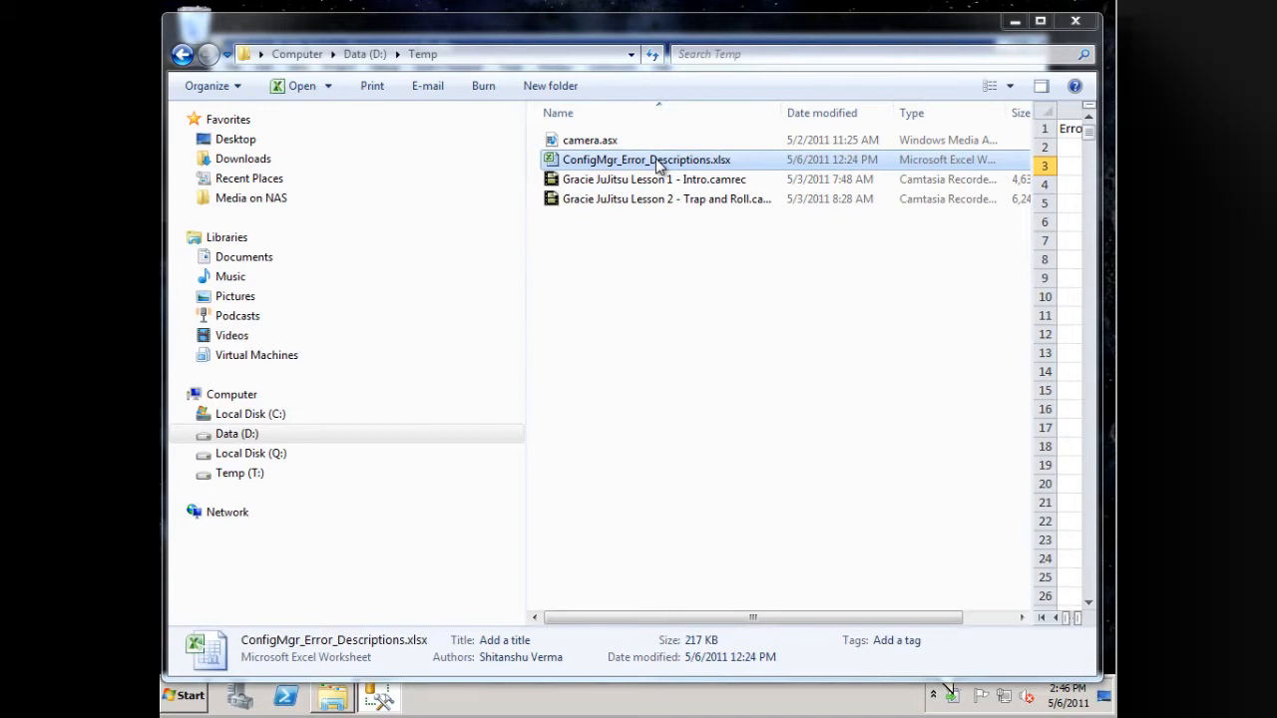
right_click(656, 164)
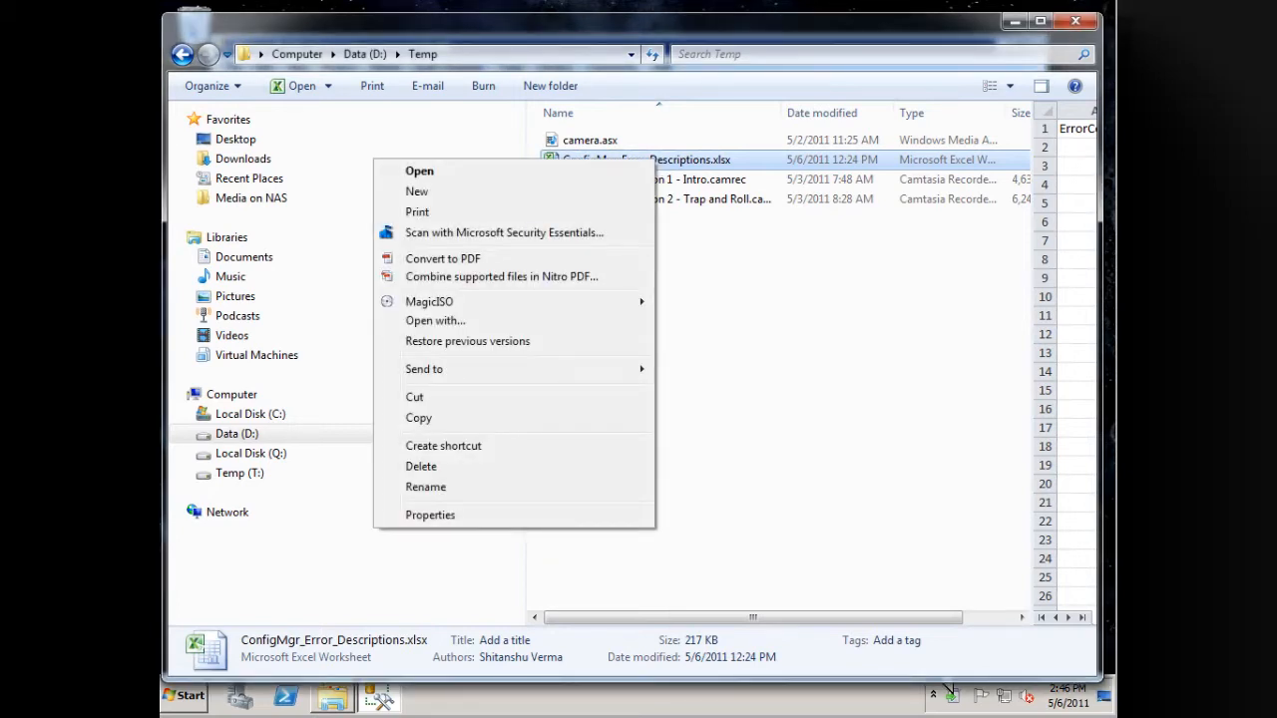
left_click(950, 688)
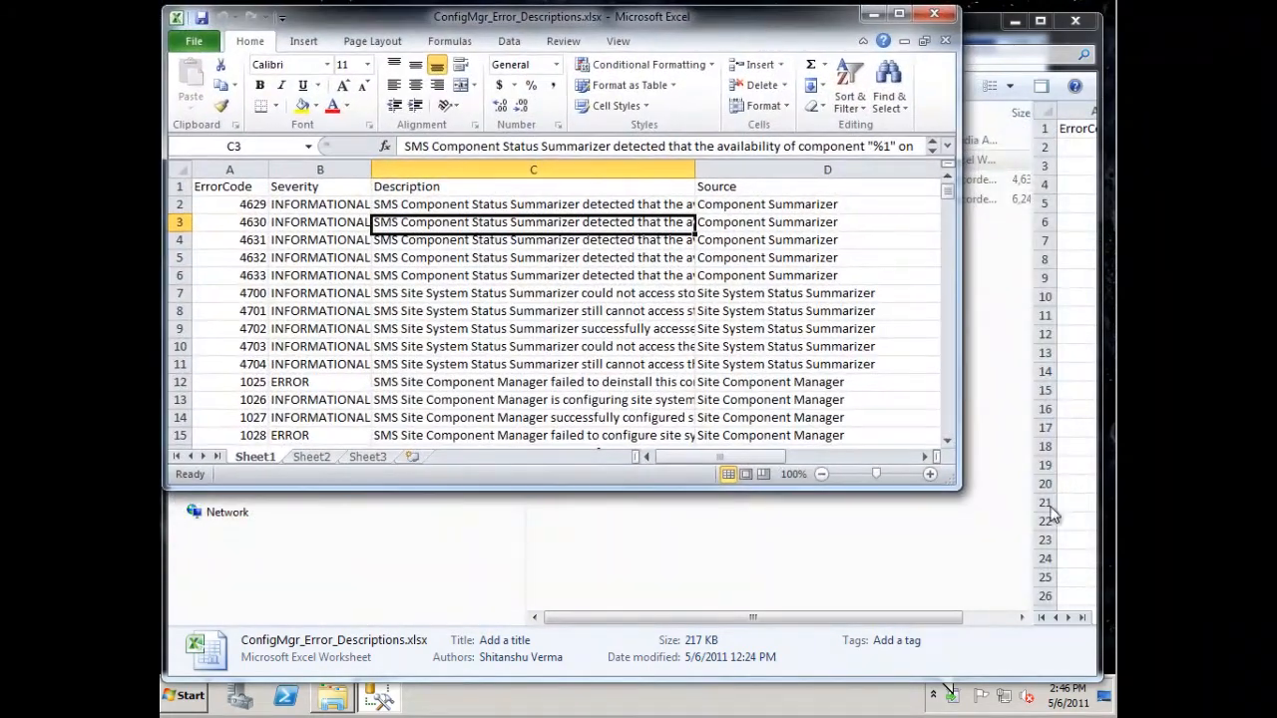
left_click_drag(961, 489, 1099, 706)
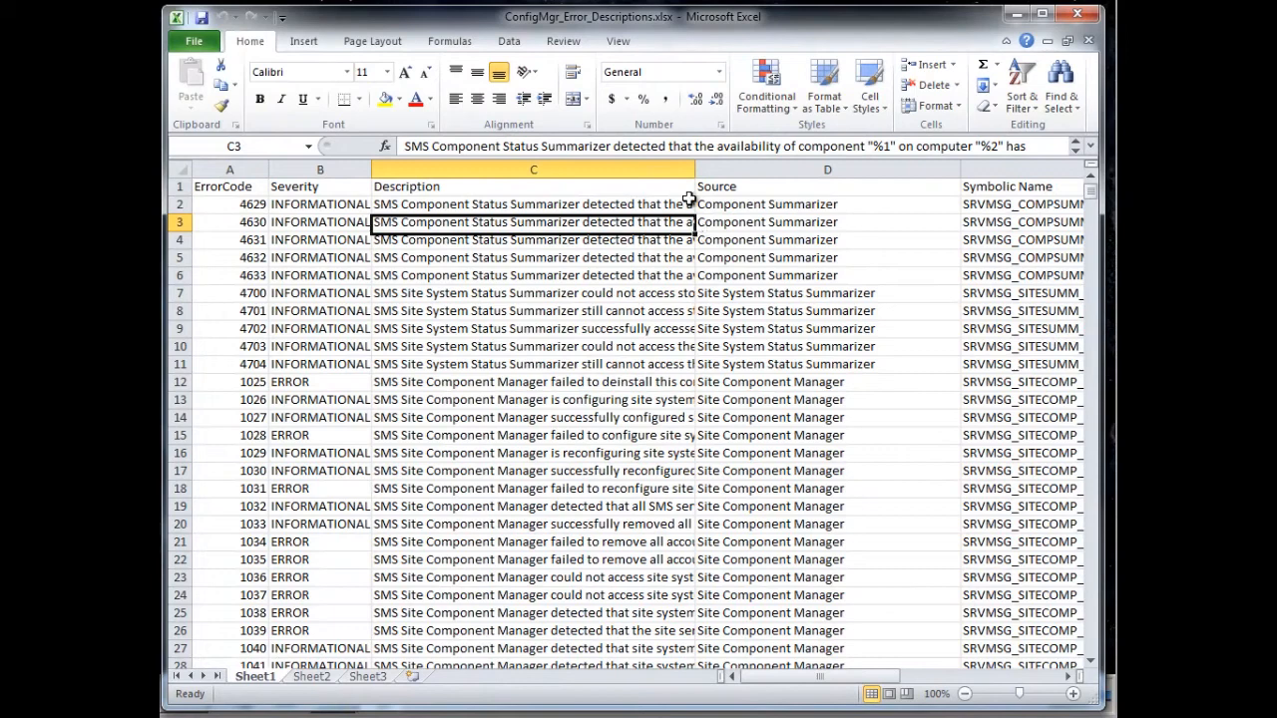
left_click_drag(696, 169, 969, 172)
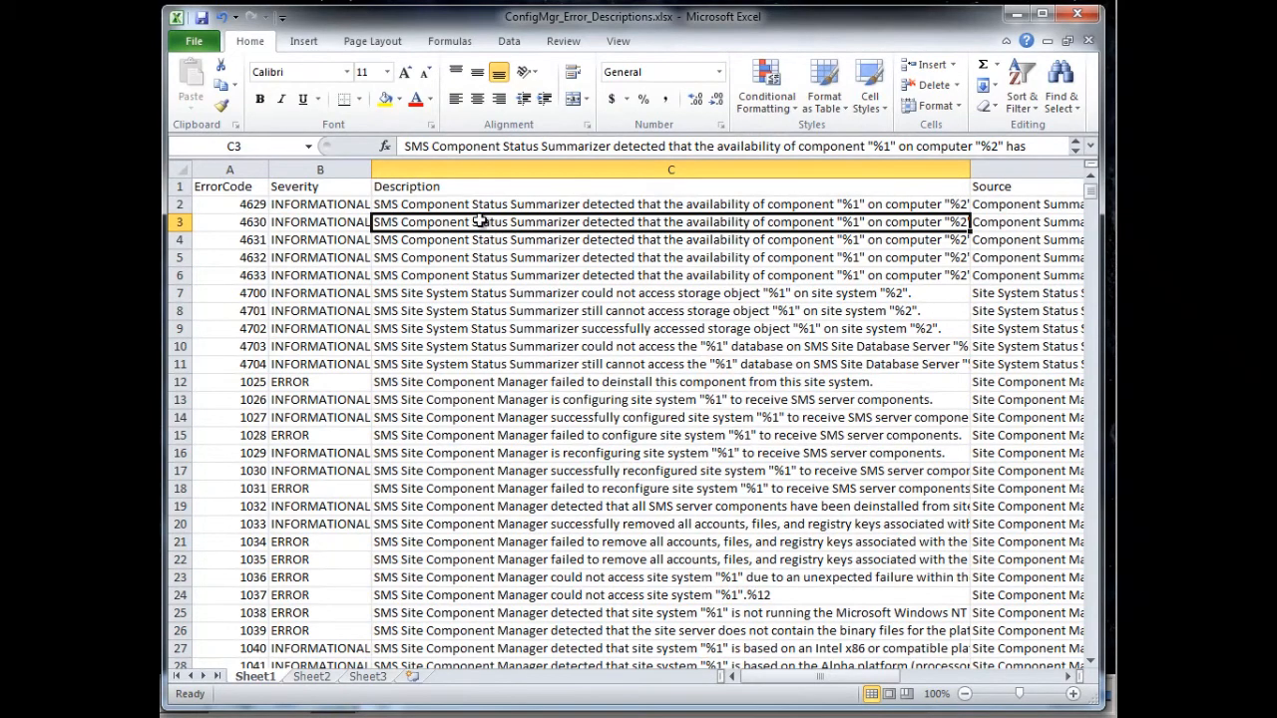
- Run a replace-all on the worksheet with a double quotation mark (") as both the search text and the replacement
left_click(452, 206)
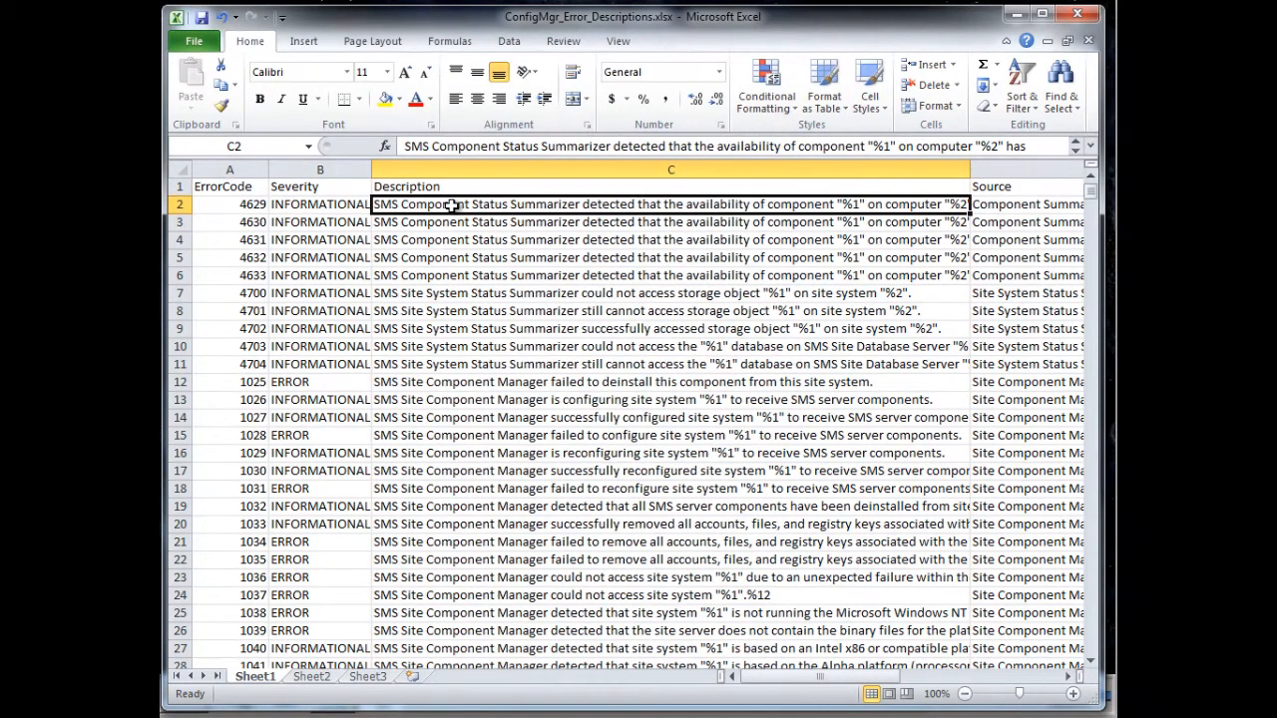
key("ctrl+f")
left_click_drag(607, 169, 683, 269)
left_click(498, 288)
left_click_drag(522, 315, 439, 315)
type("\"")
left_click_drag(545, 332, 476, 335)
type("'")
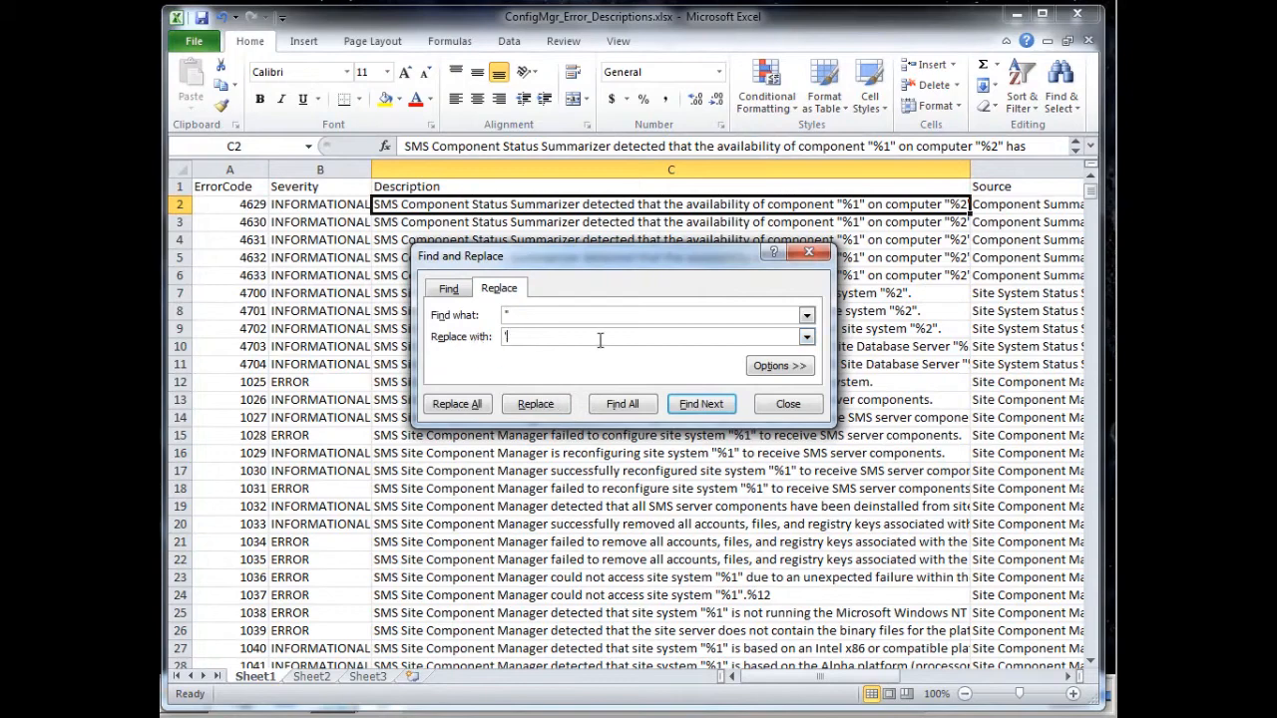
left_click(477, 405)
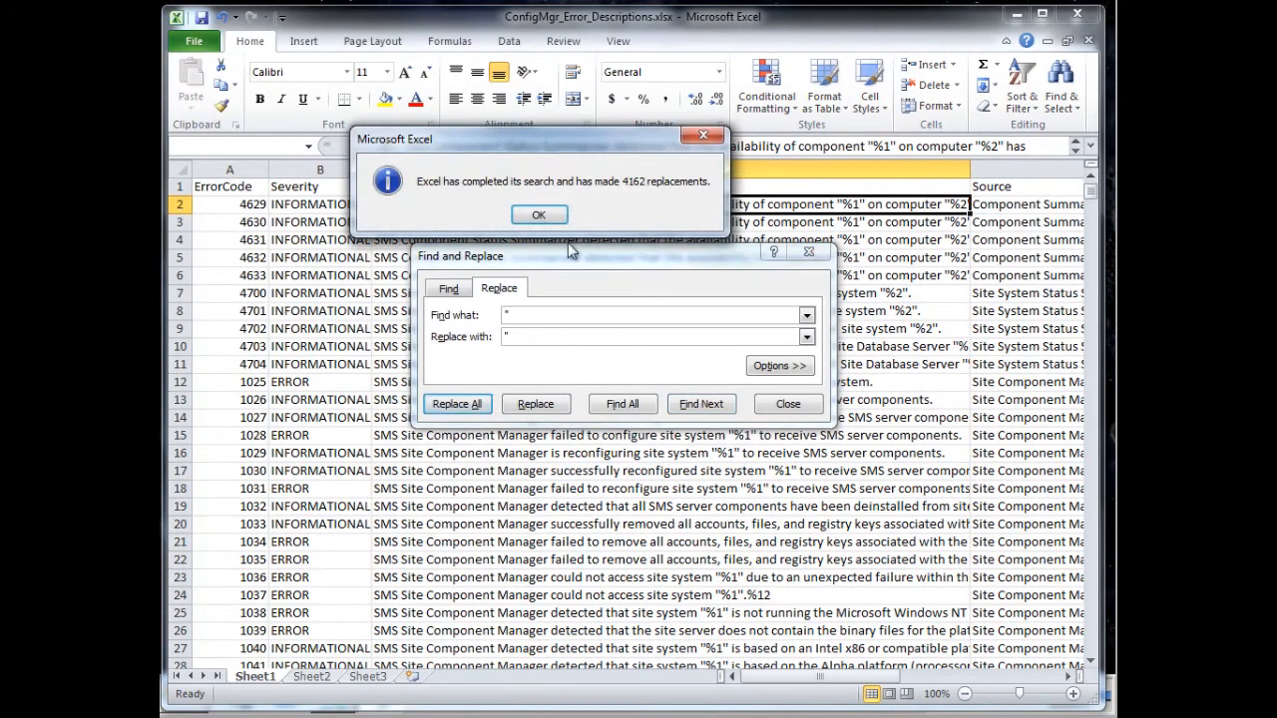
left_click(540, 215)
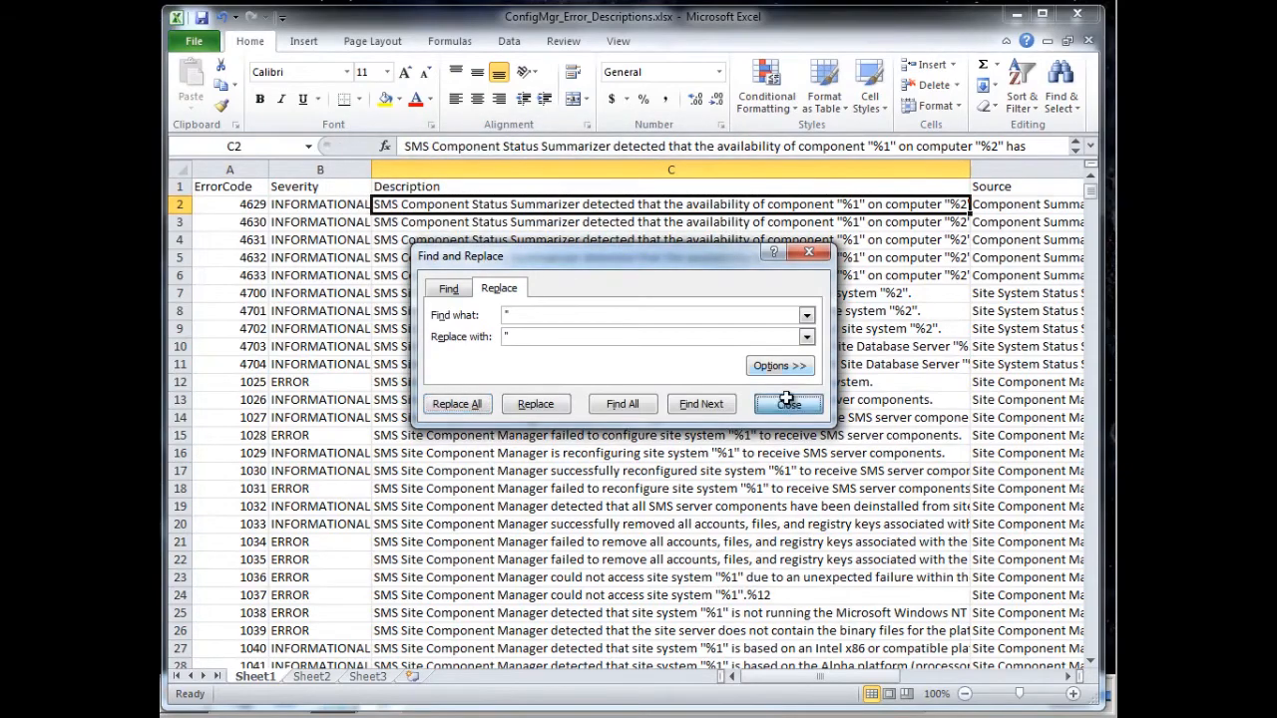
left_click(787, 404)
- Save the active sheet in the Temp folder as ConfigMgr_Error_Descriptions.csv in CSV (Comma delimited) format
left_click(194, 41)
left_click(226, 97)
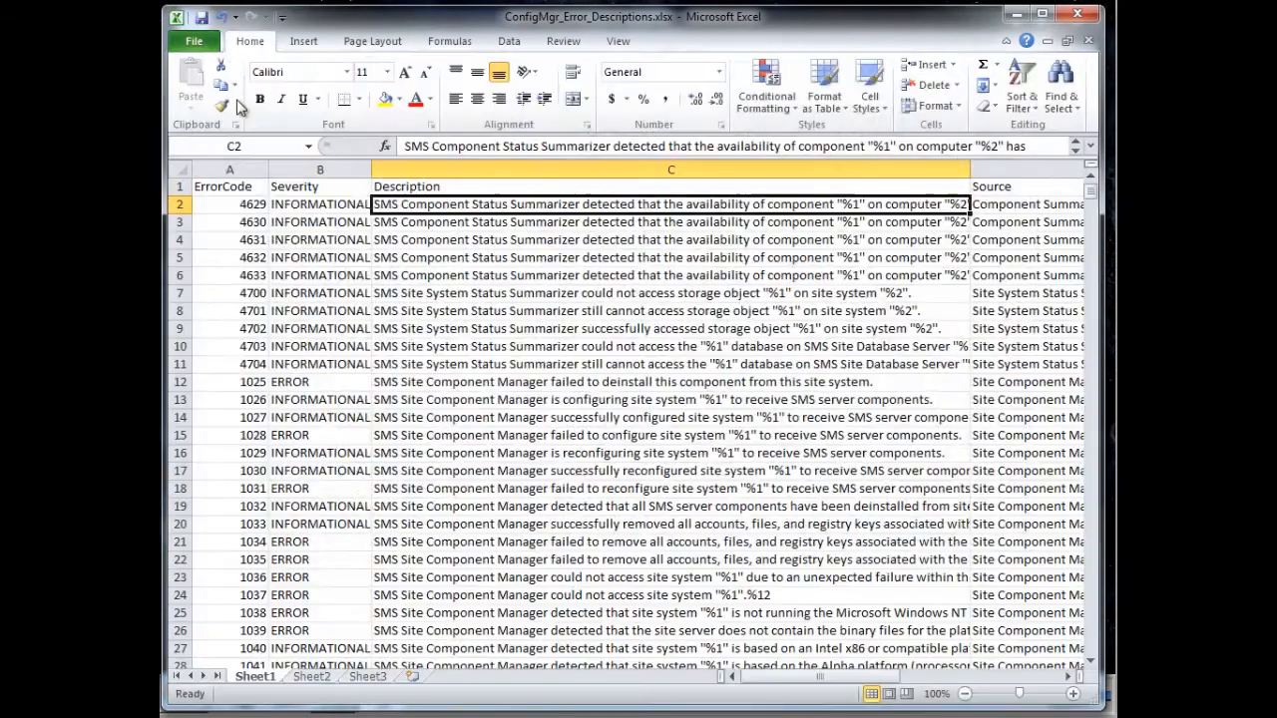
left_click(449, 459)
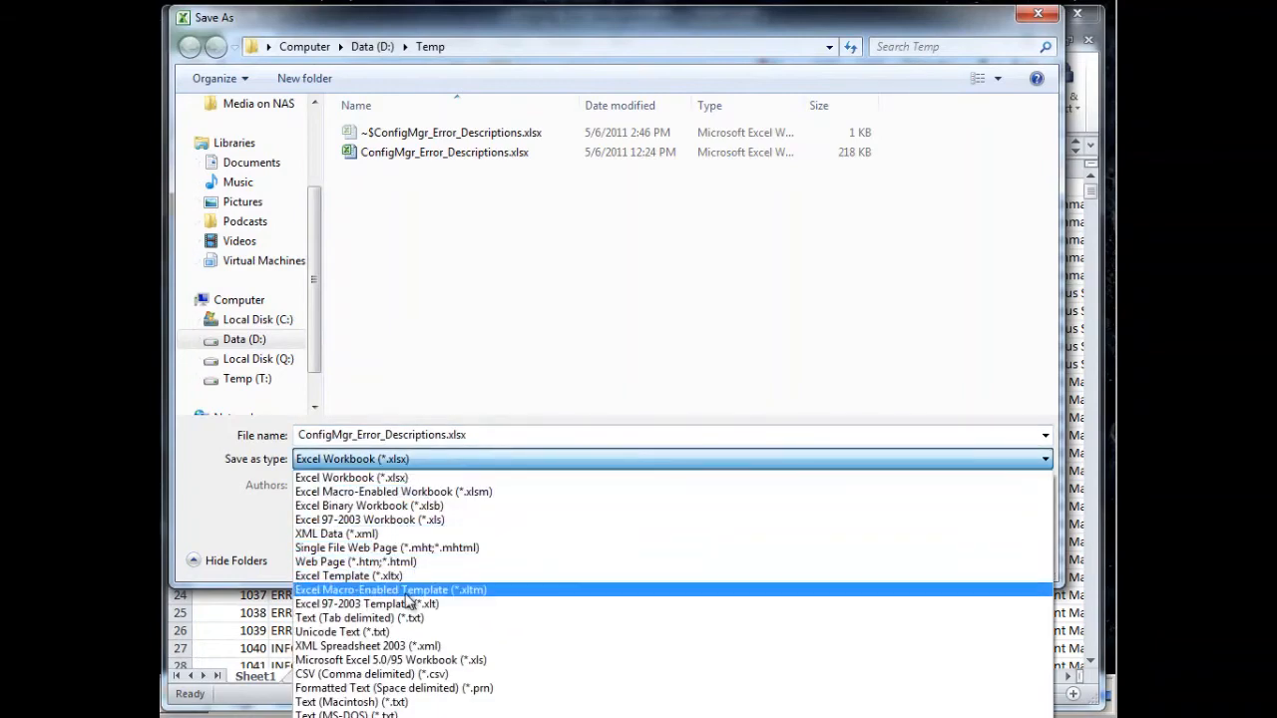
left_click(377, 674)
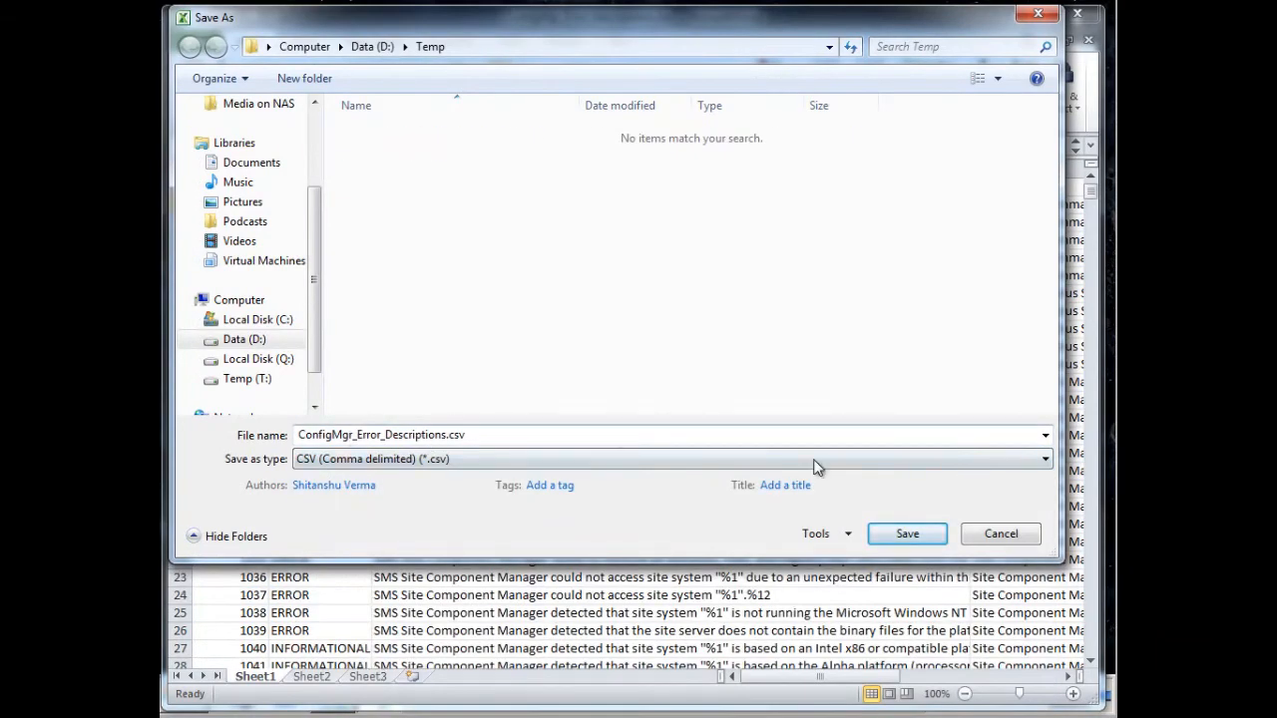
left_click(909, 533)
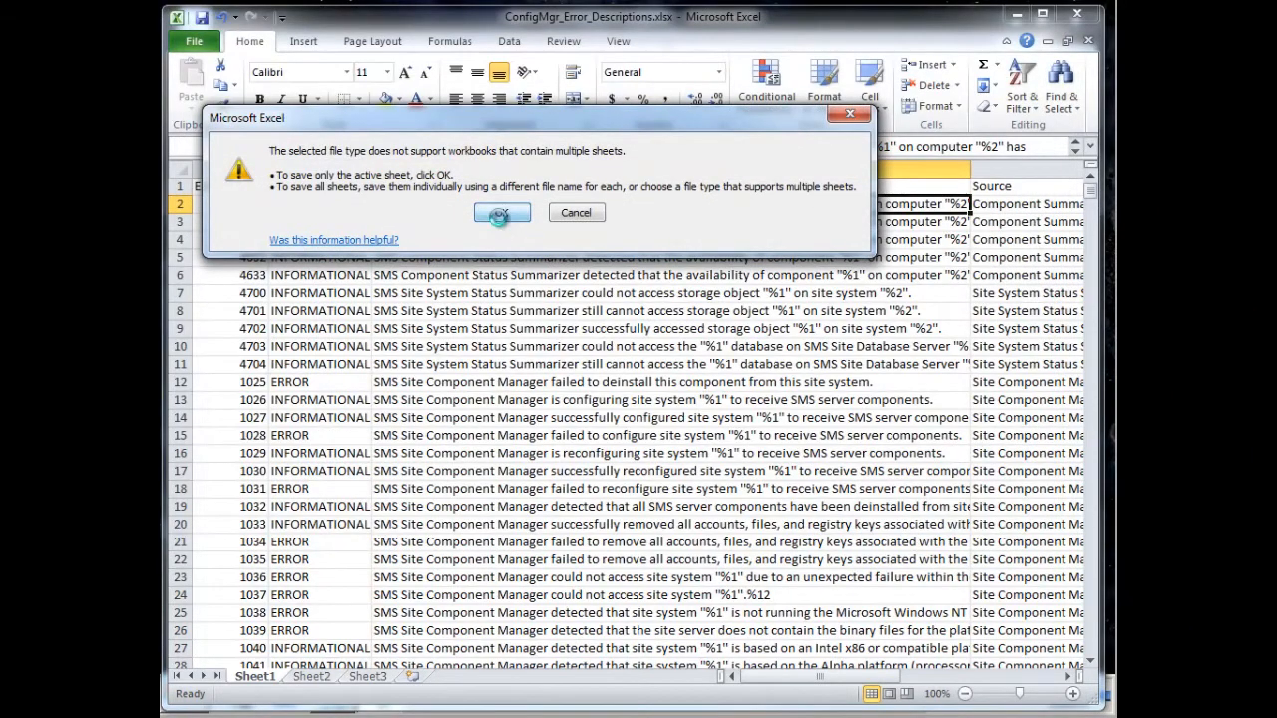
left_click(499, 222)
key("Return")
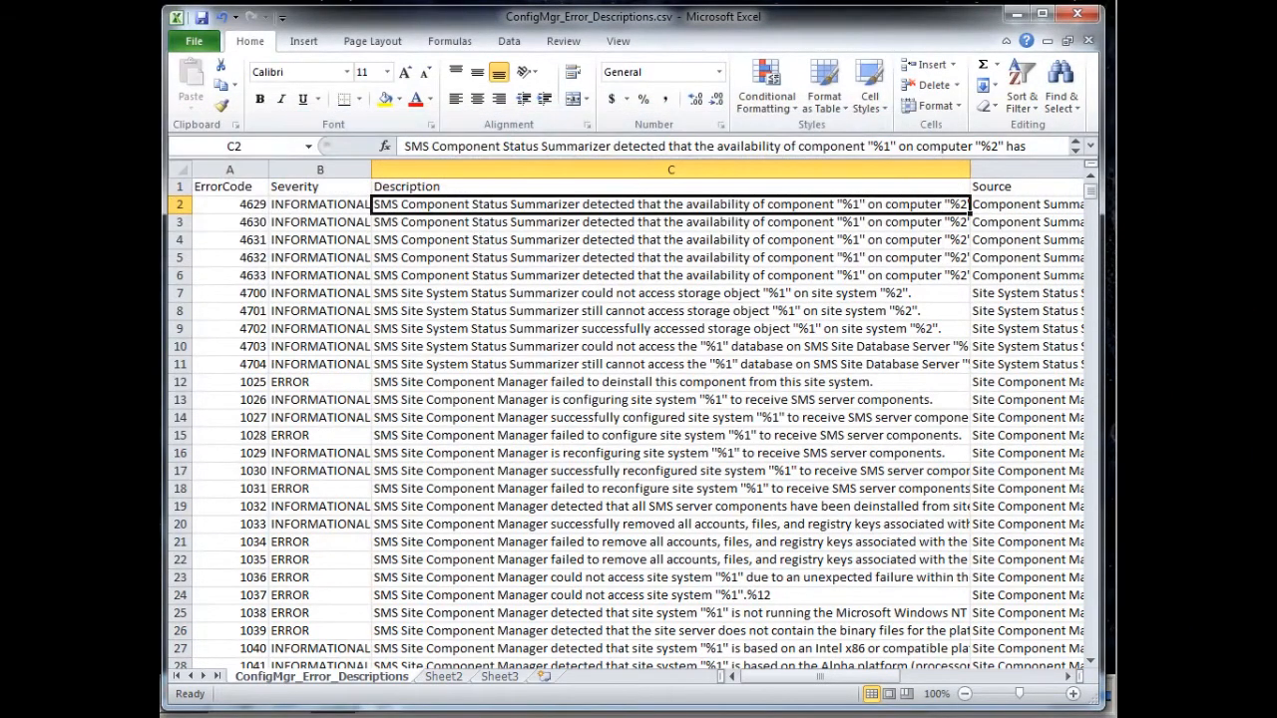
- Close the Excel workbook without saving, refresh the Temp folder, and copy ConfigMgr_Error_Descriptions.csv
left_click(1077, 14)
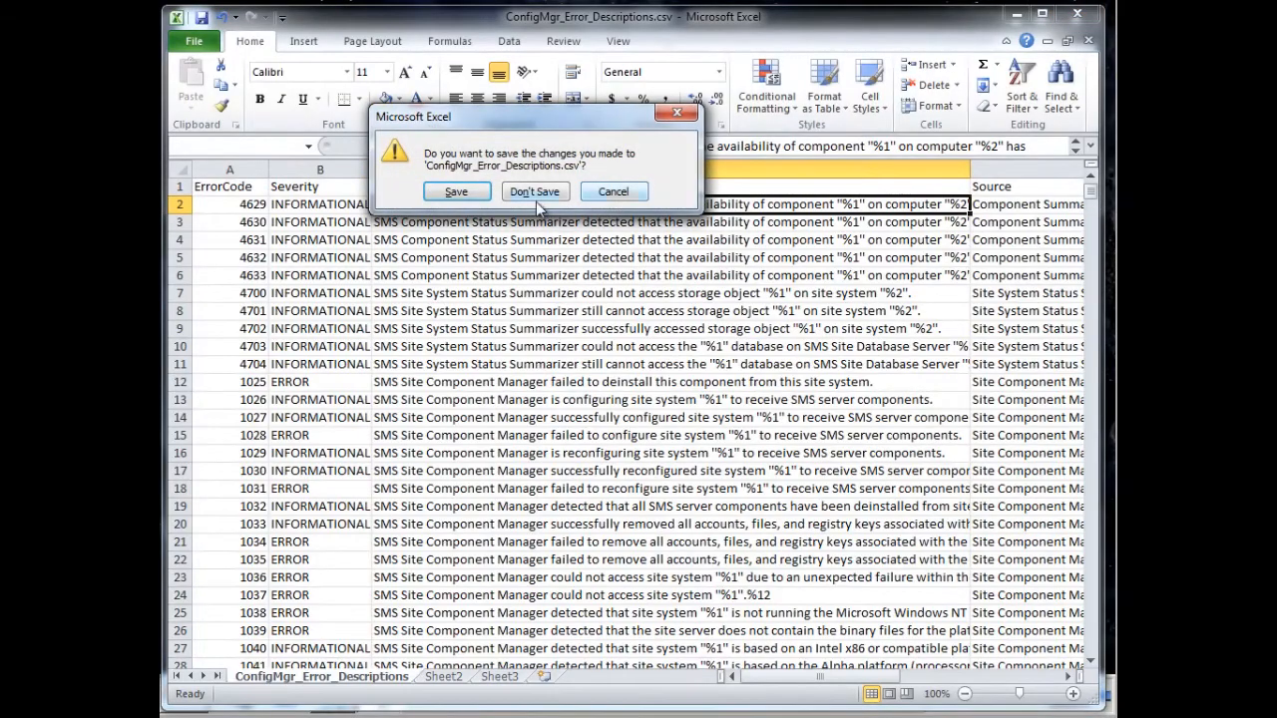
left_click(537, 191)
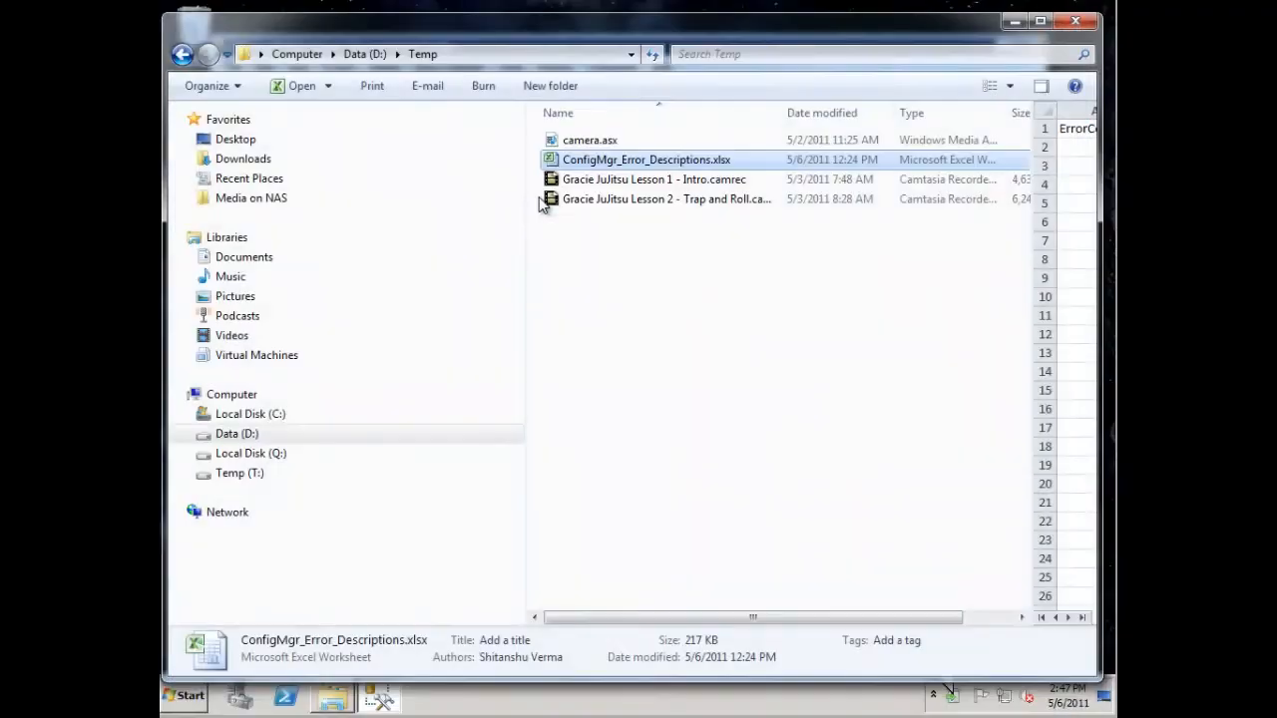
right_click(639, 258)
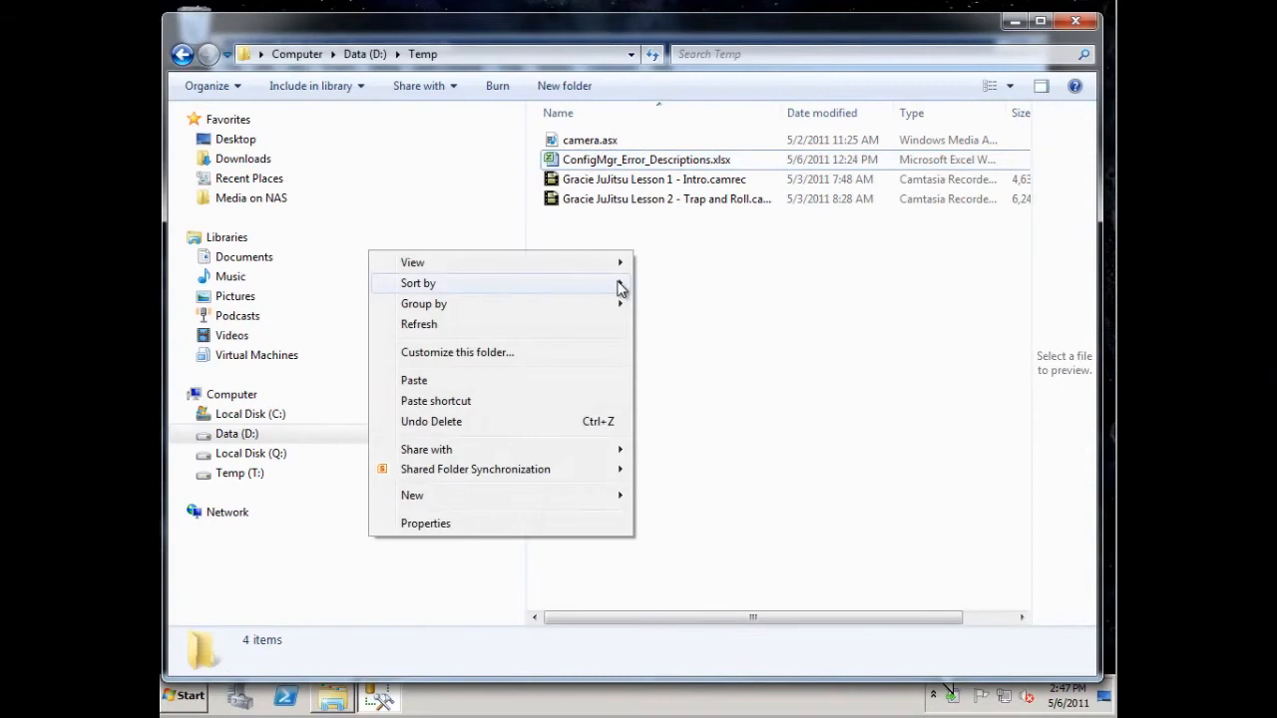
left_click(538, 328)
left_click(699, 166)
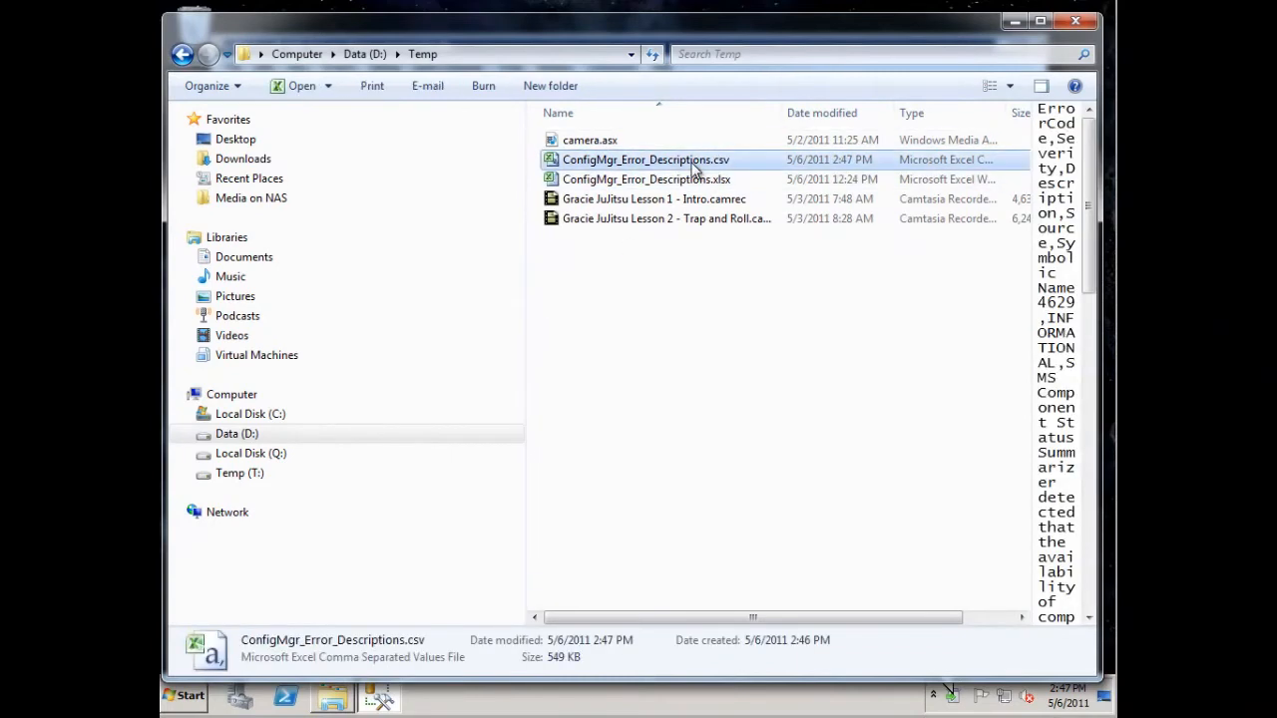
right_click(693, 166)
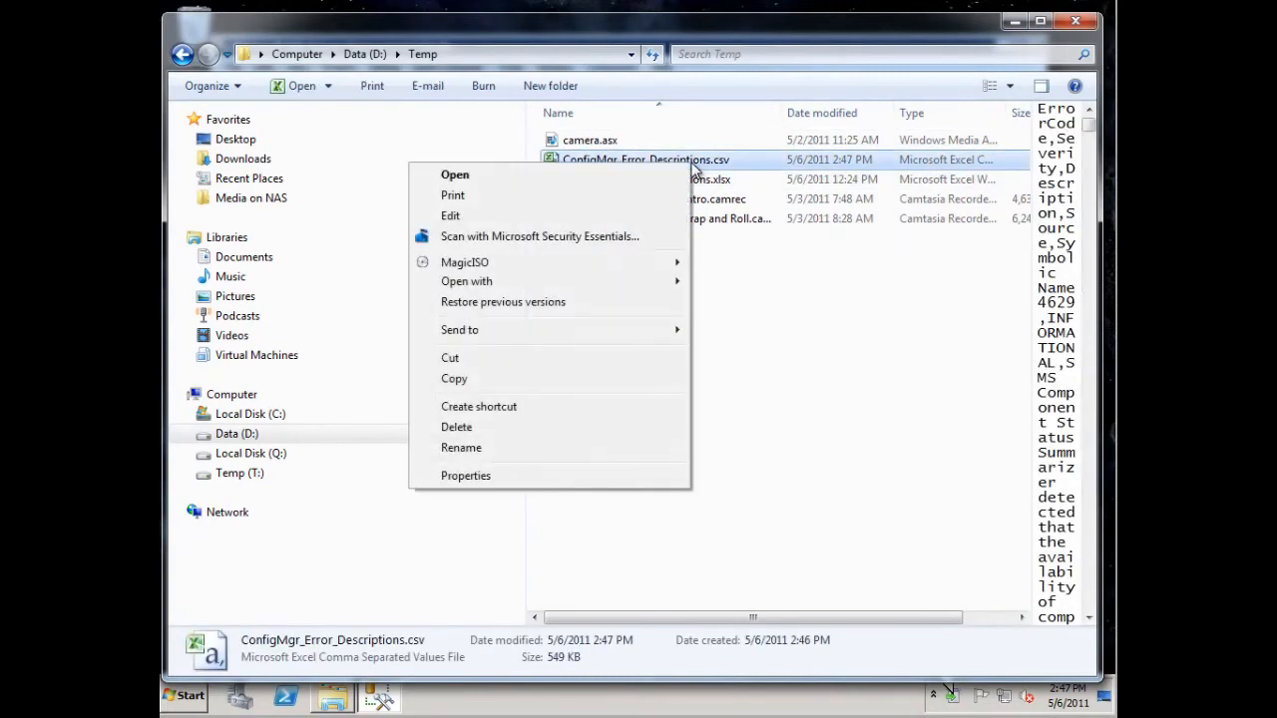
left_click(502, 377)
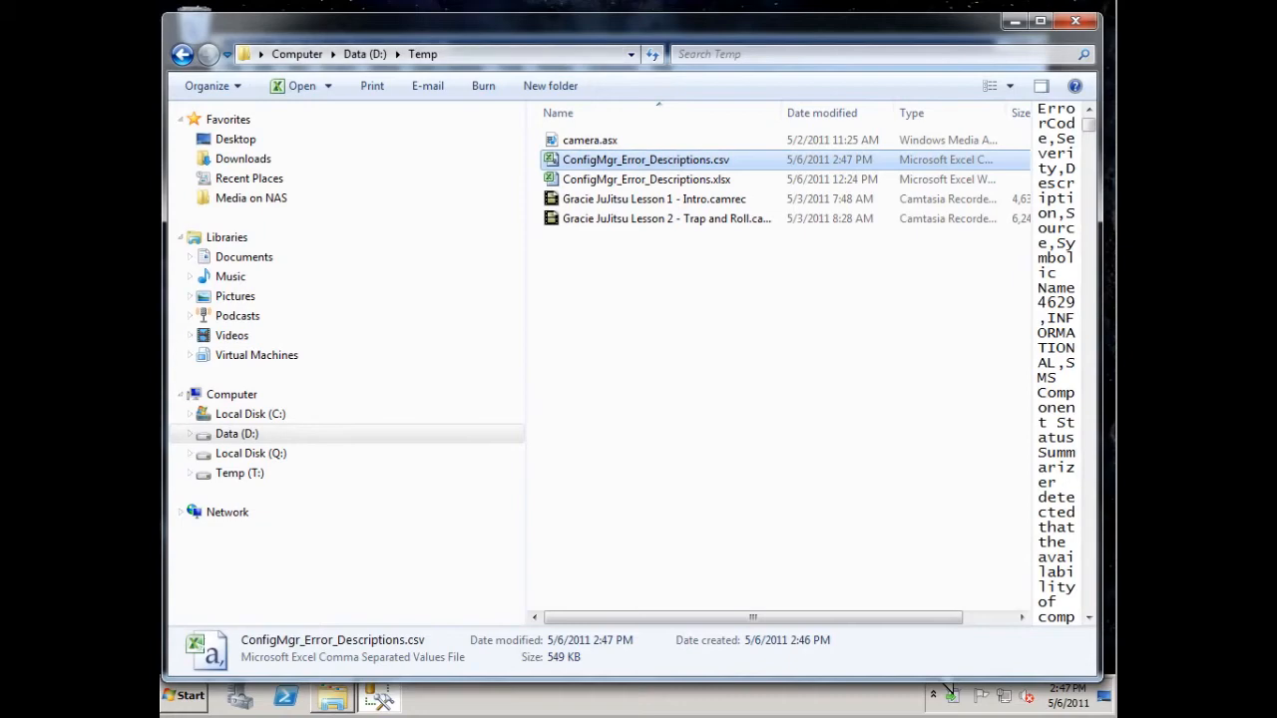
- Replace the old ConfigMgr_Error_Descriptions CSV file in the server's Documents library with the newly copied one
key("alt+Tab")
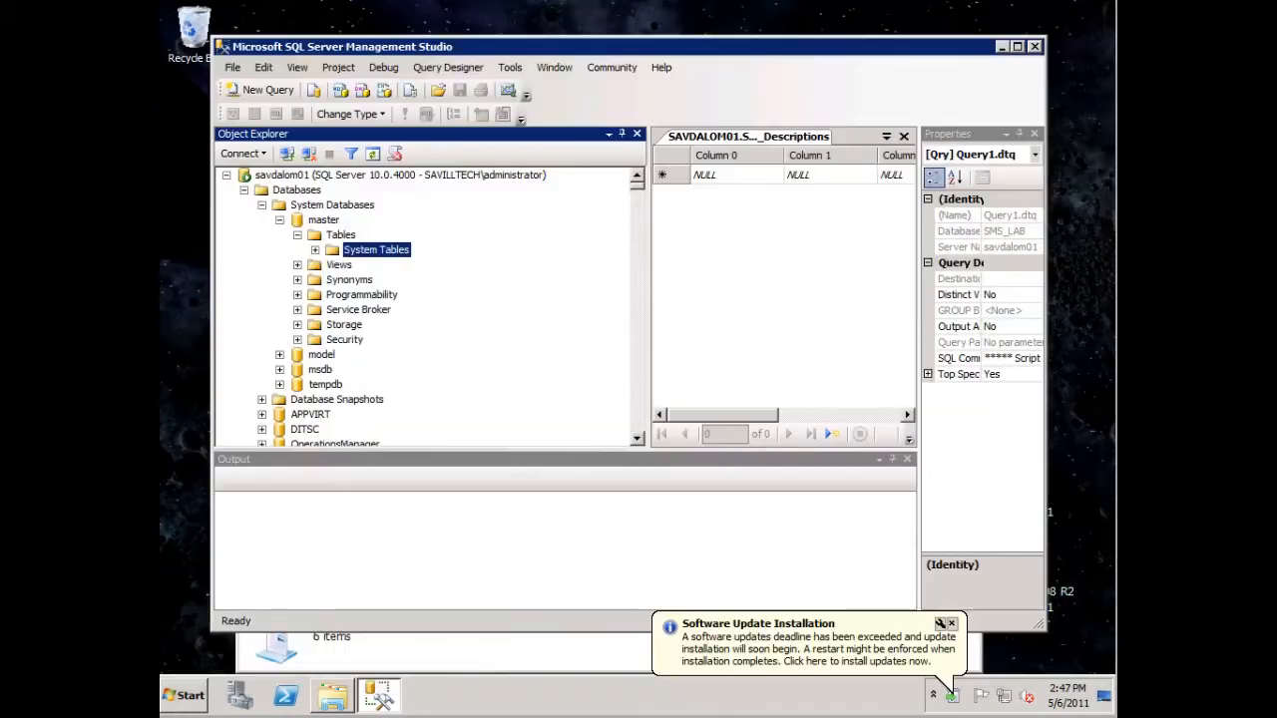
left_click(332, 692)
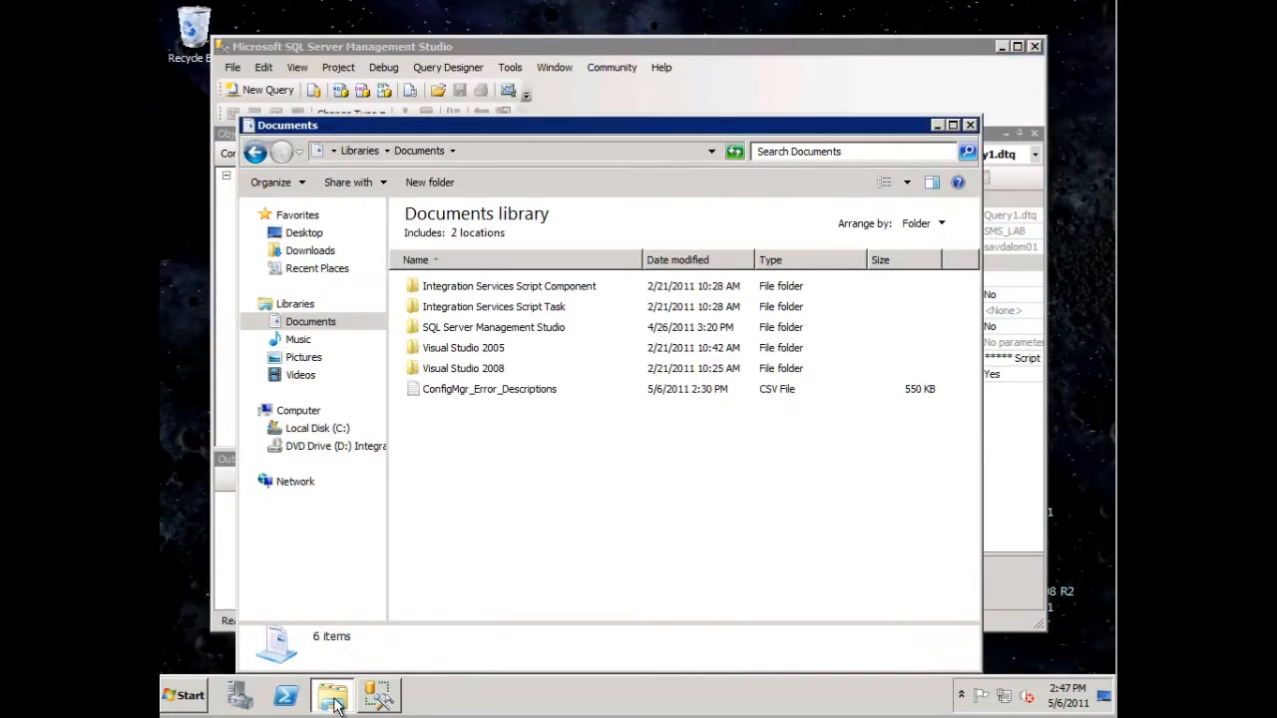
left_click(482, 389)
key("Delete")
left_click(706, 411)
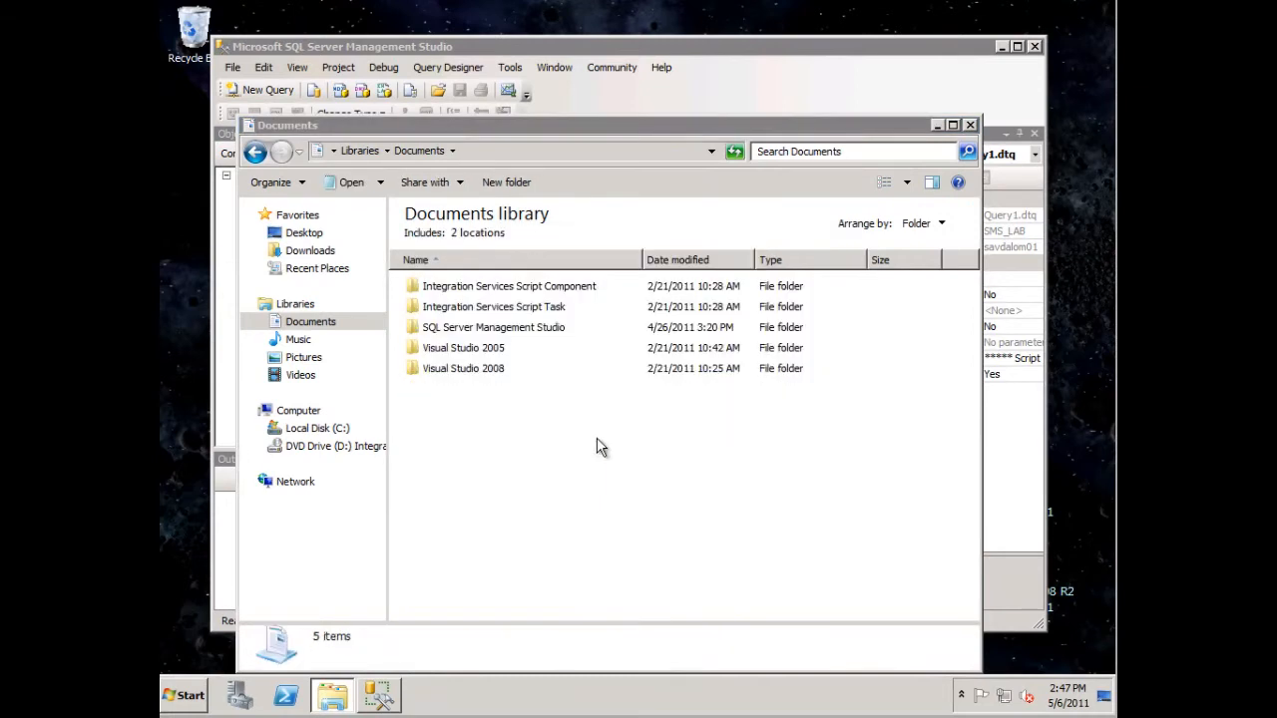
right_click(495, 431)
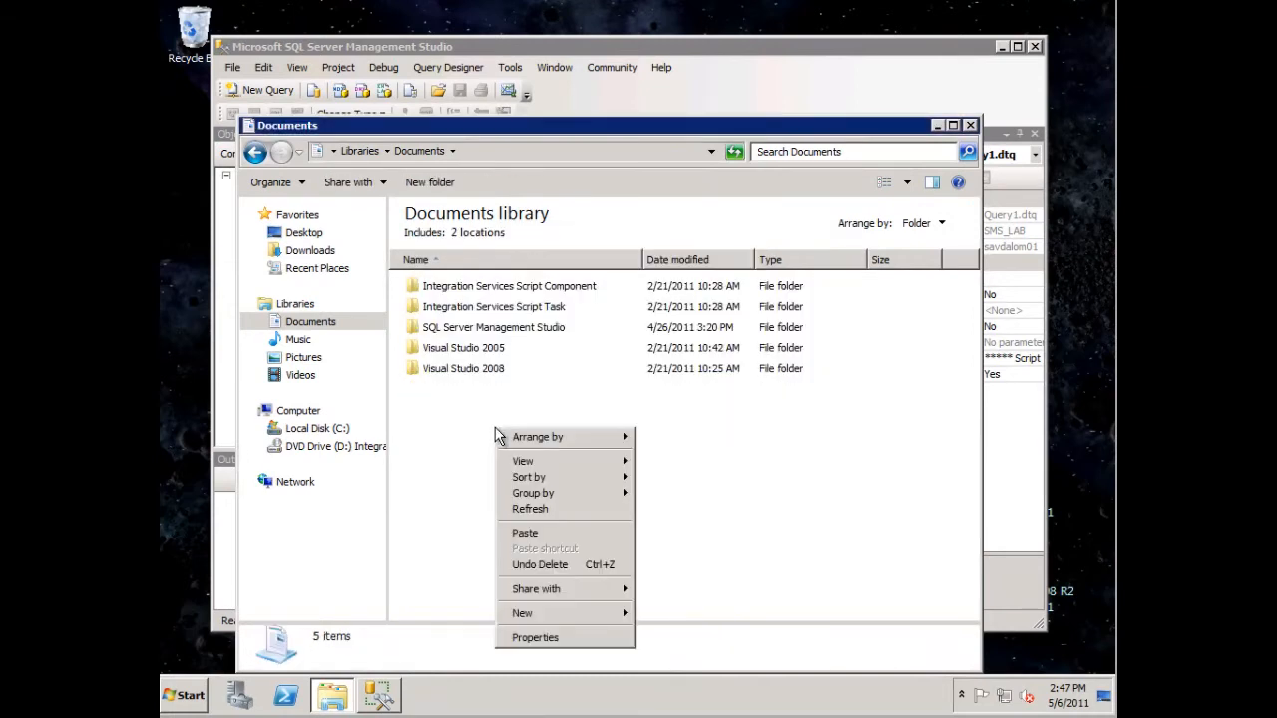
left_click(532, 537)
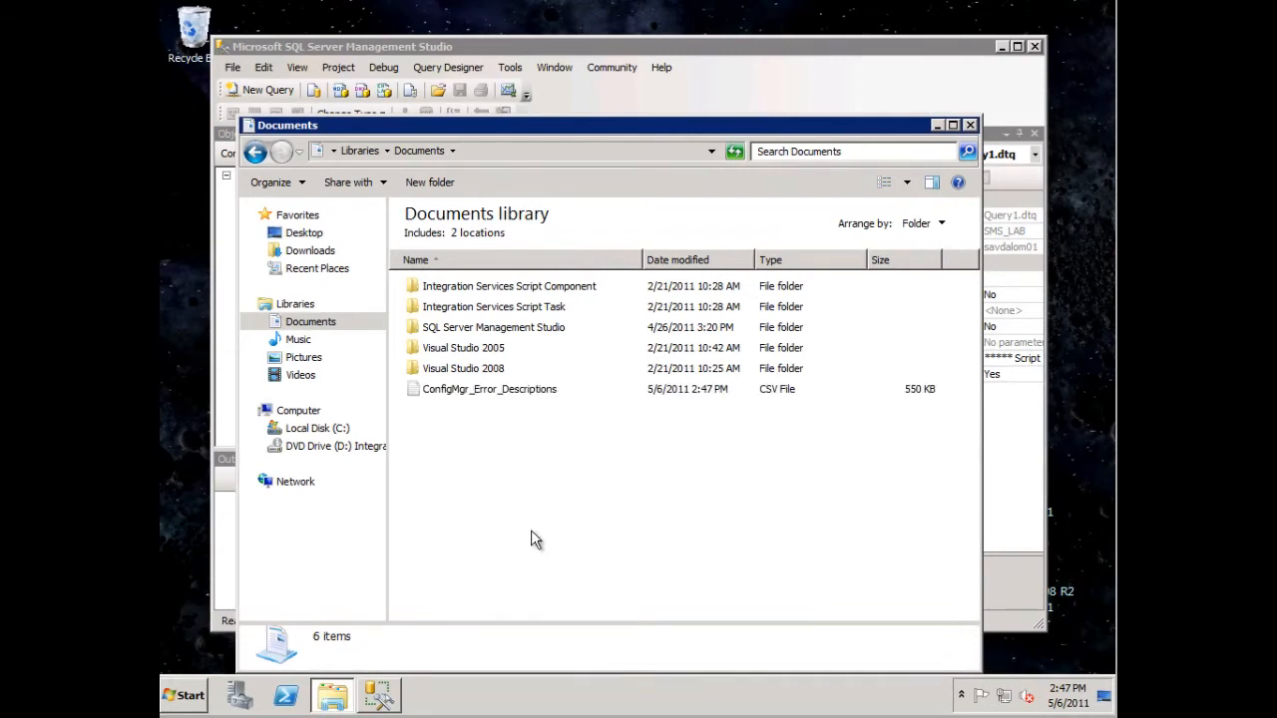
- Return to SQL Server Management Studio, run dtswizard, and choose Flat File Source as the import data source
left_click(389, 702)
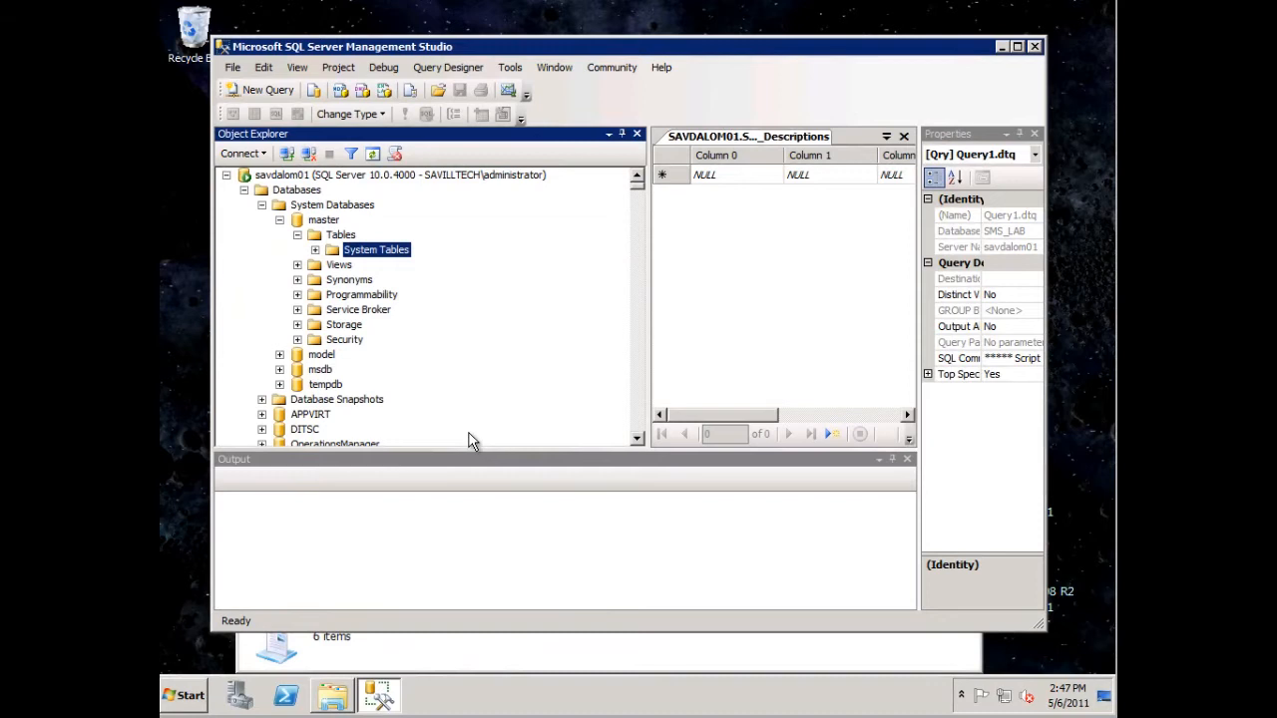
key("super+r")
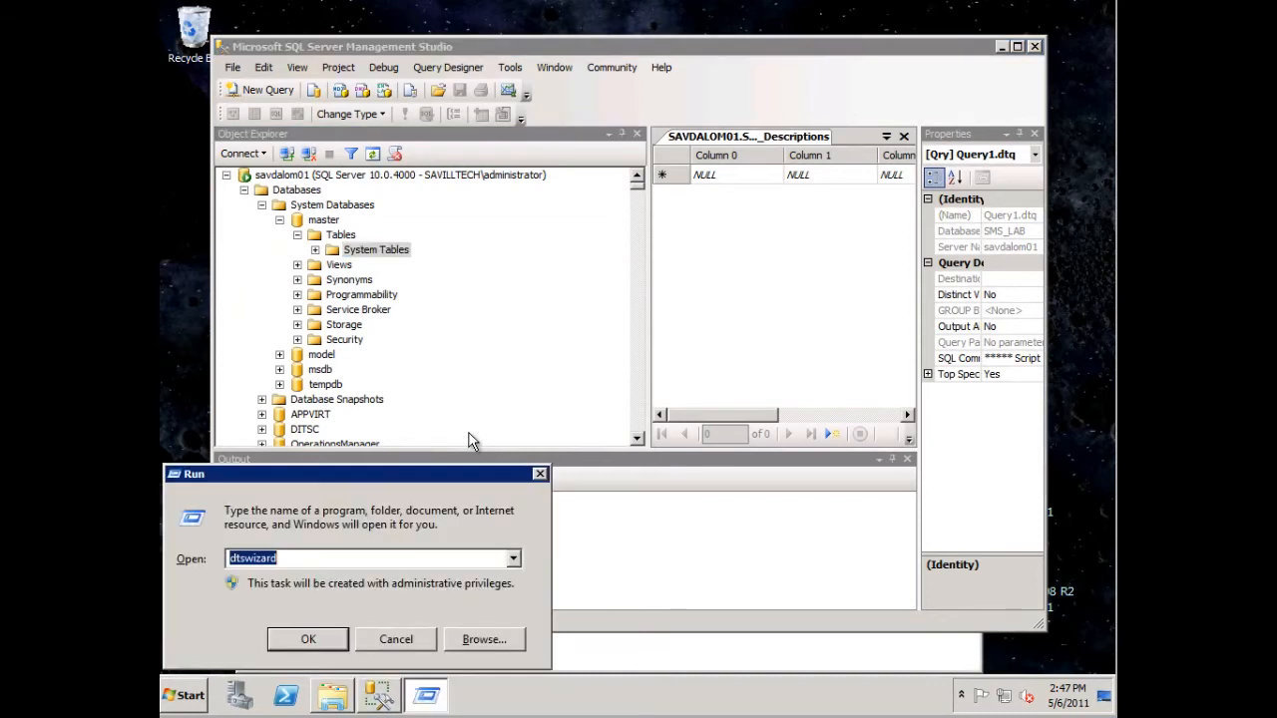
key("Return")
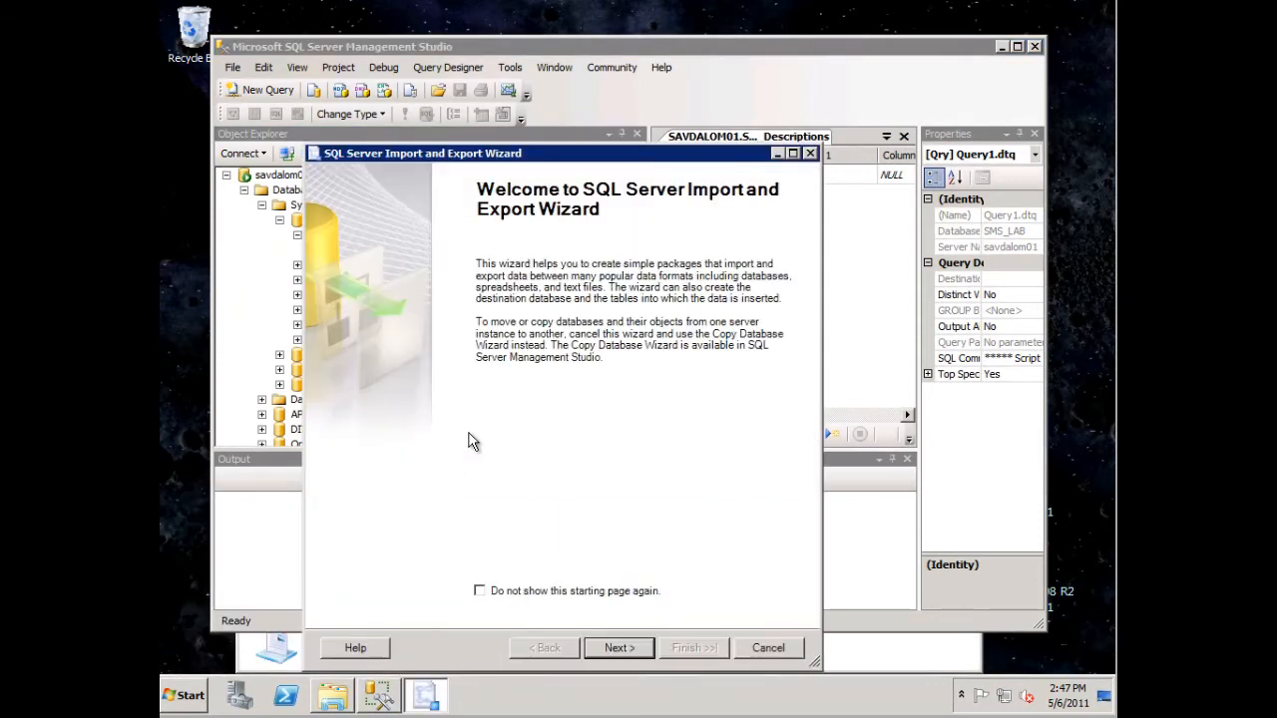
left_click(616, 647)
left_click(795, 241)
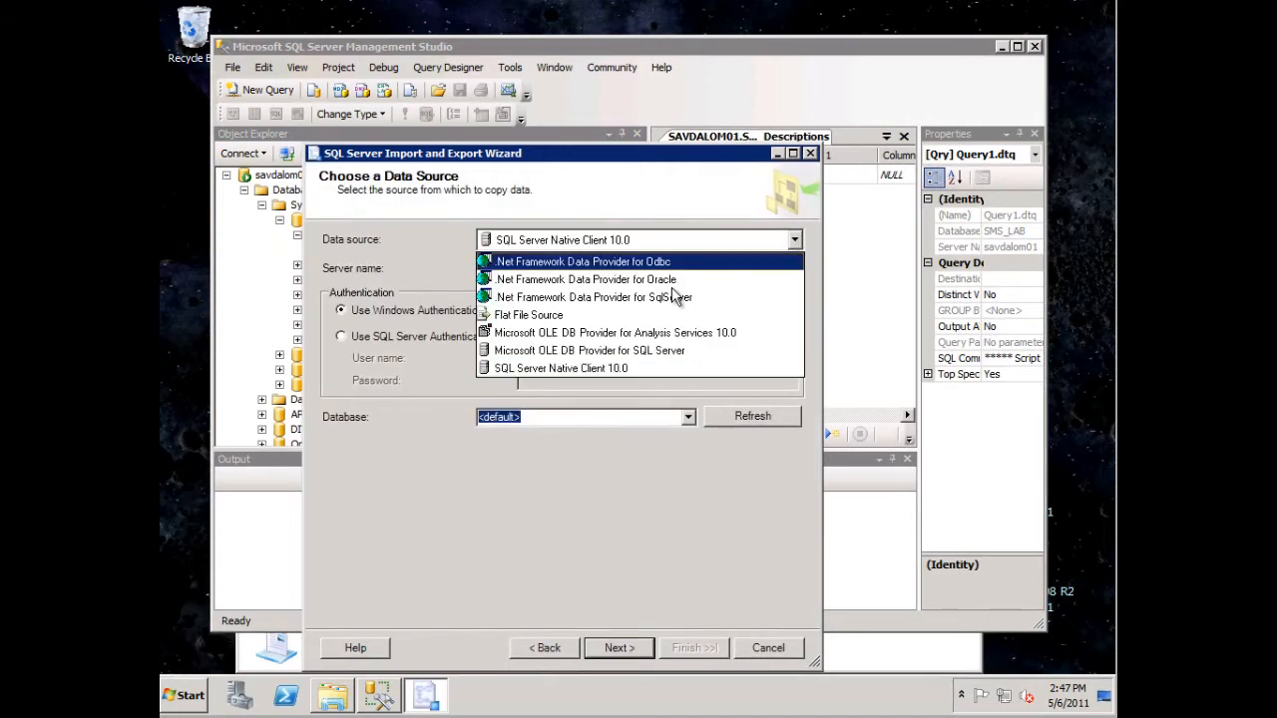
left_click(579, 318)
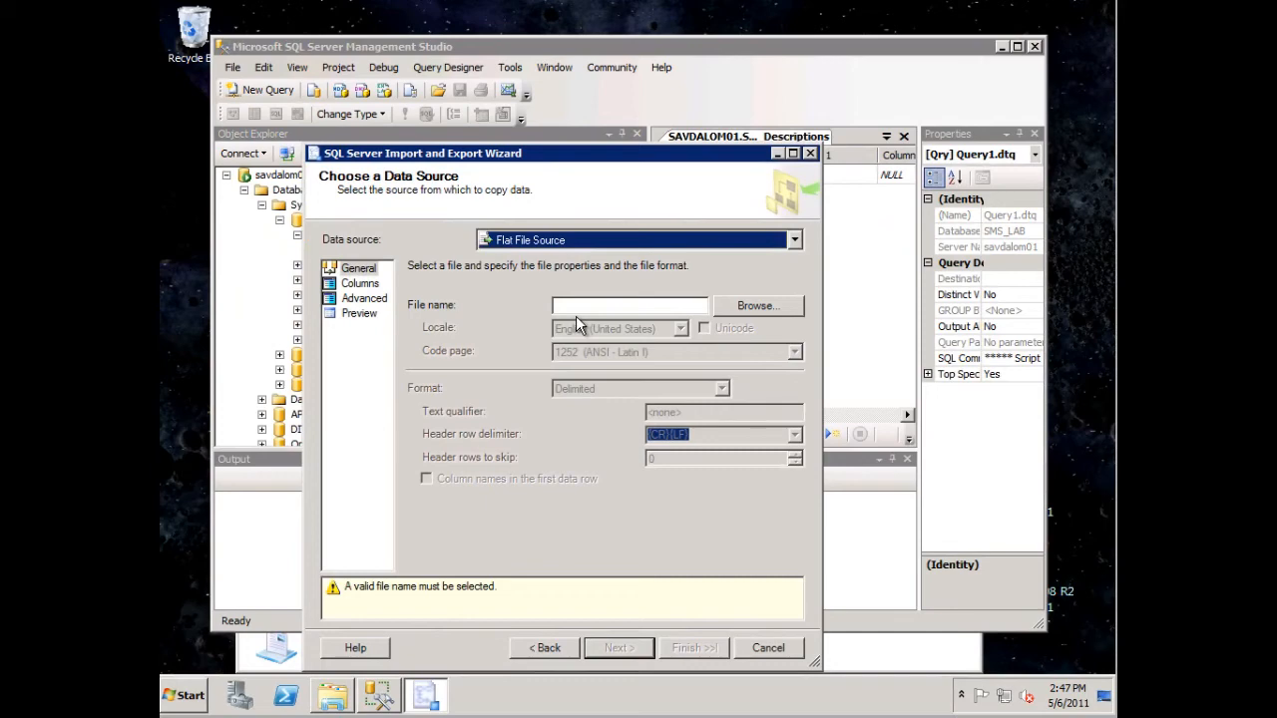
- Select the ConfigMgr_Error_Descriptions CSV file from the Documents library as the source file, showing only CSV files (*.csv)
left_click(753, 306)
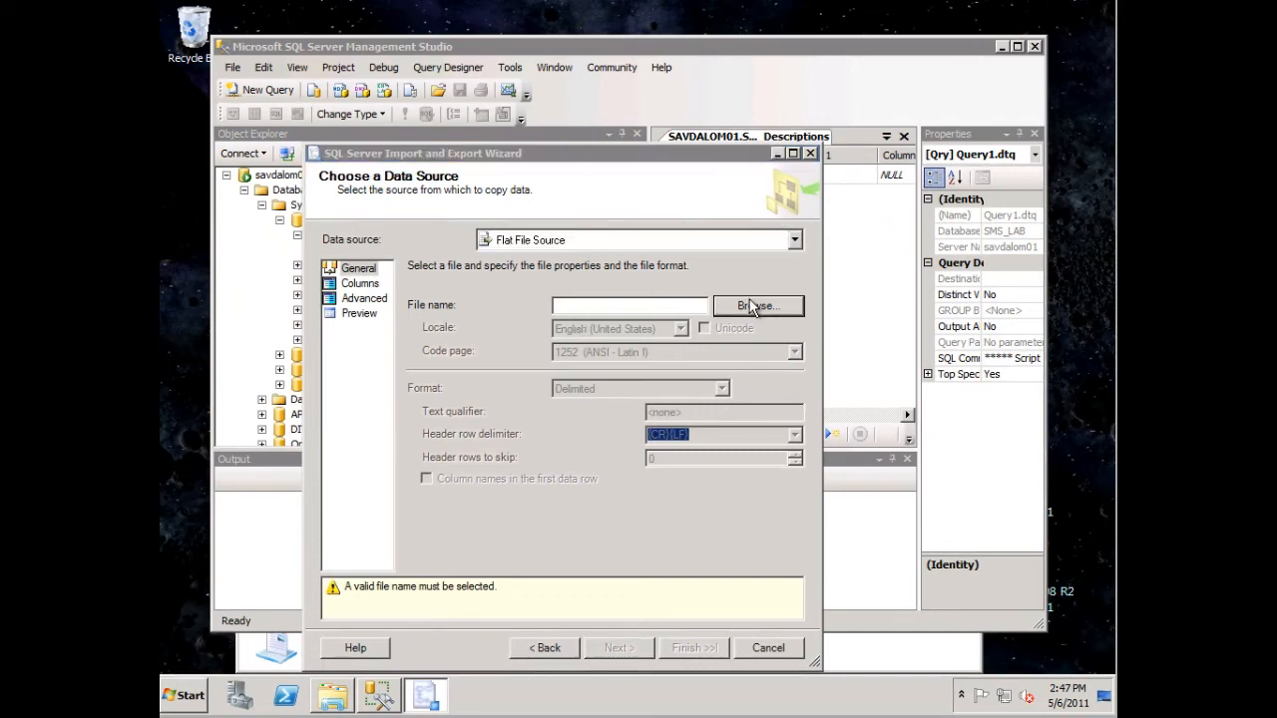
left_click(834, 556)
left_click(739, 587)
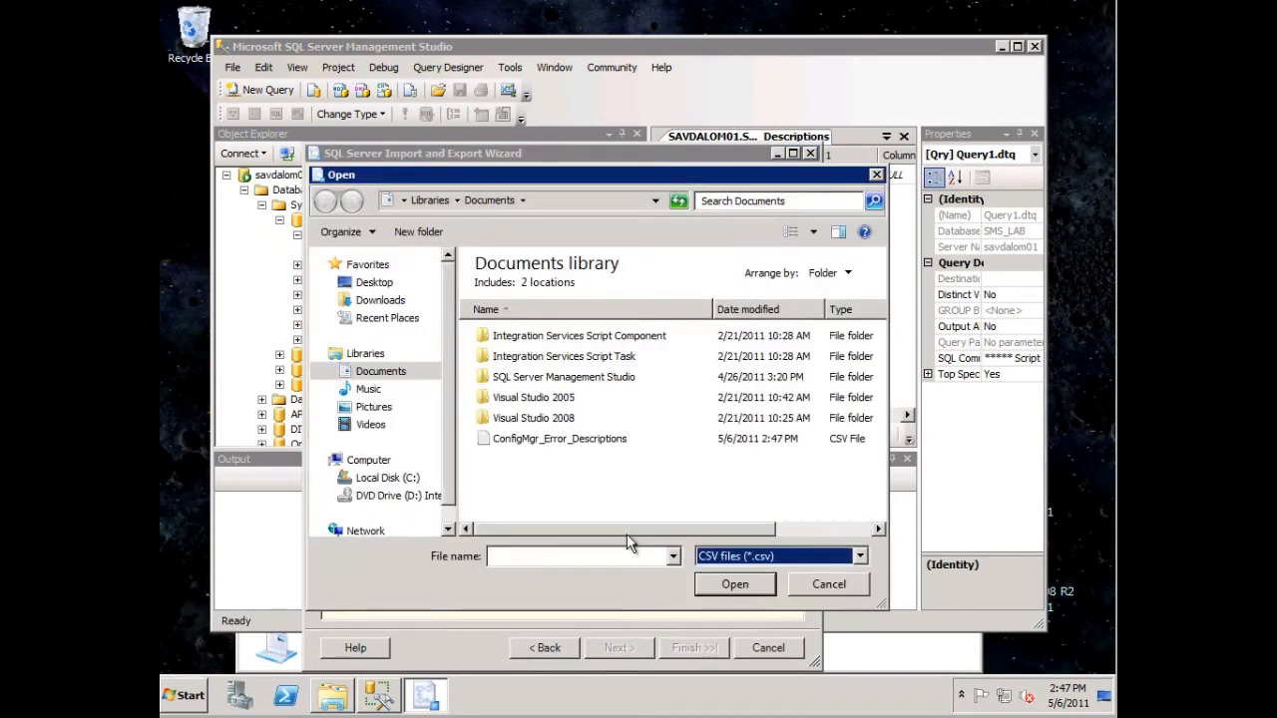
left_click(578, 440)
double_click(579, 440)
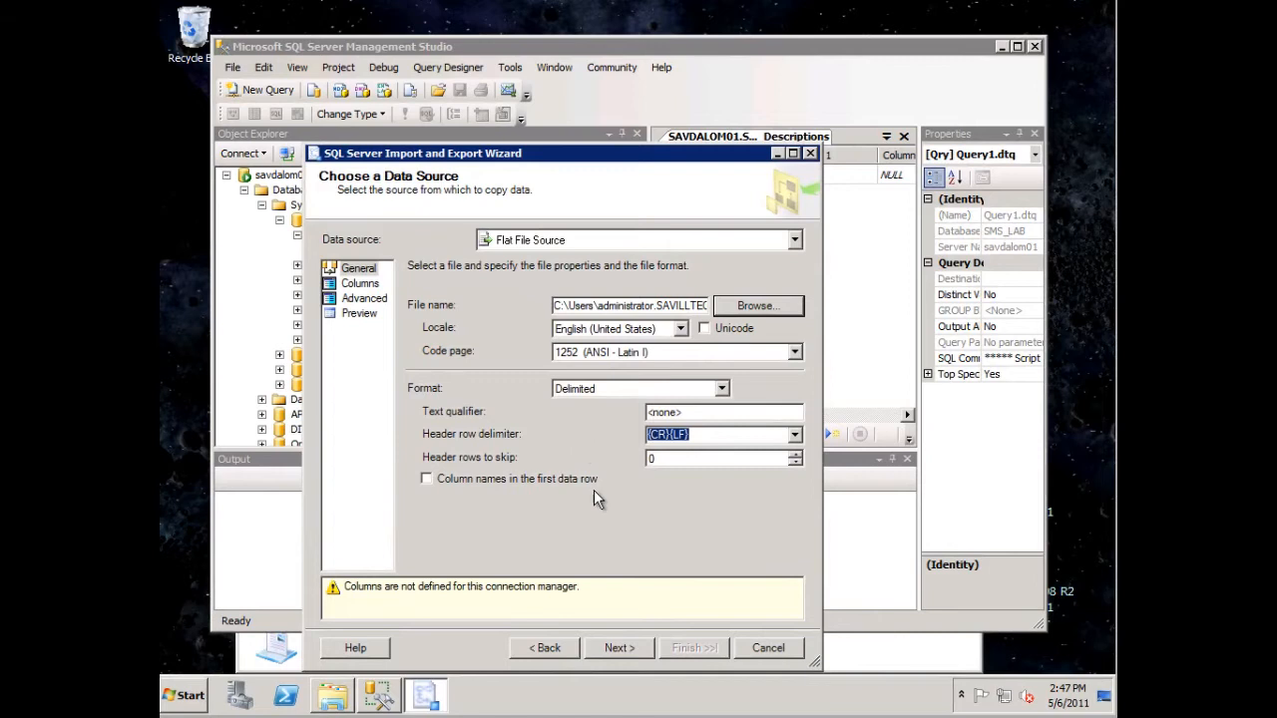
- Set the source format to Delimited with a double quotation mark (") as text qualifier and column names in the first data row
left_click(652, 388)
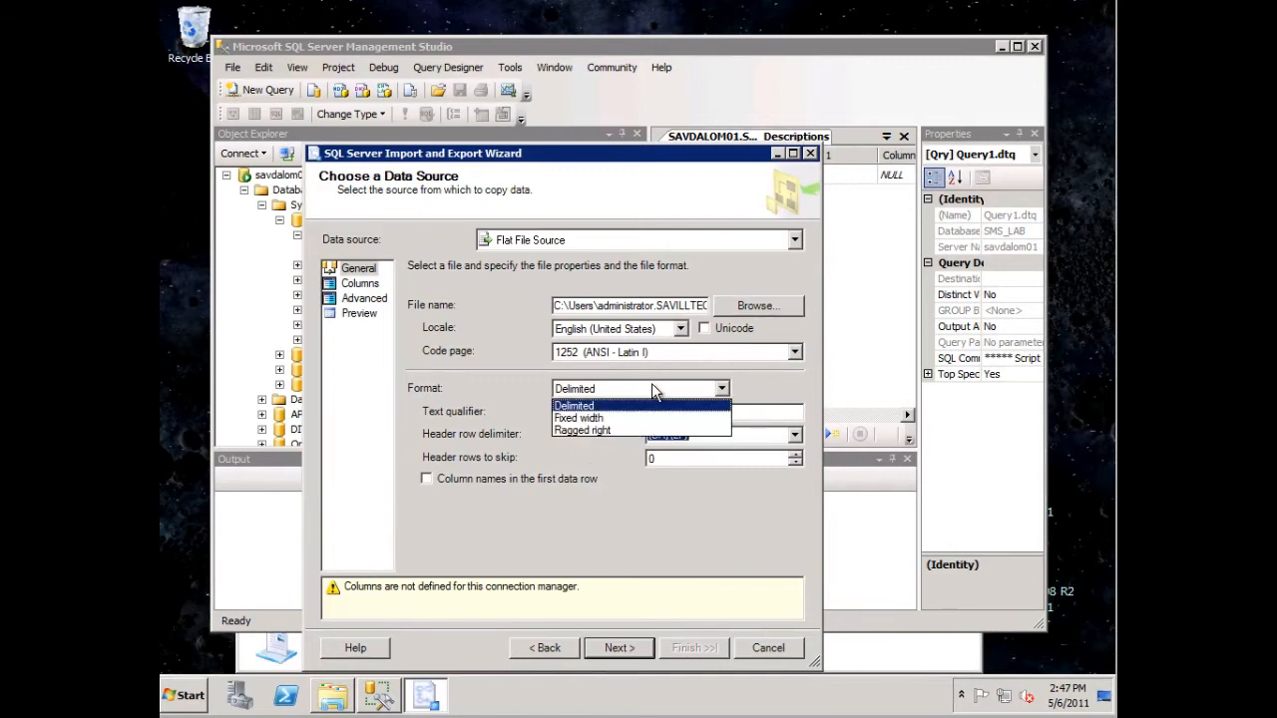
left_click(599, 402)
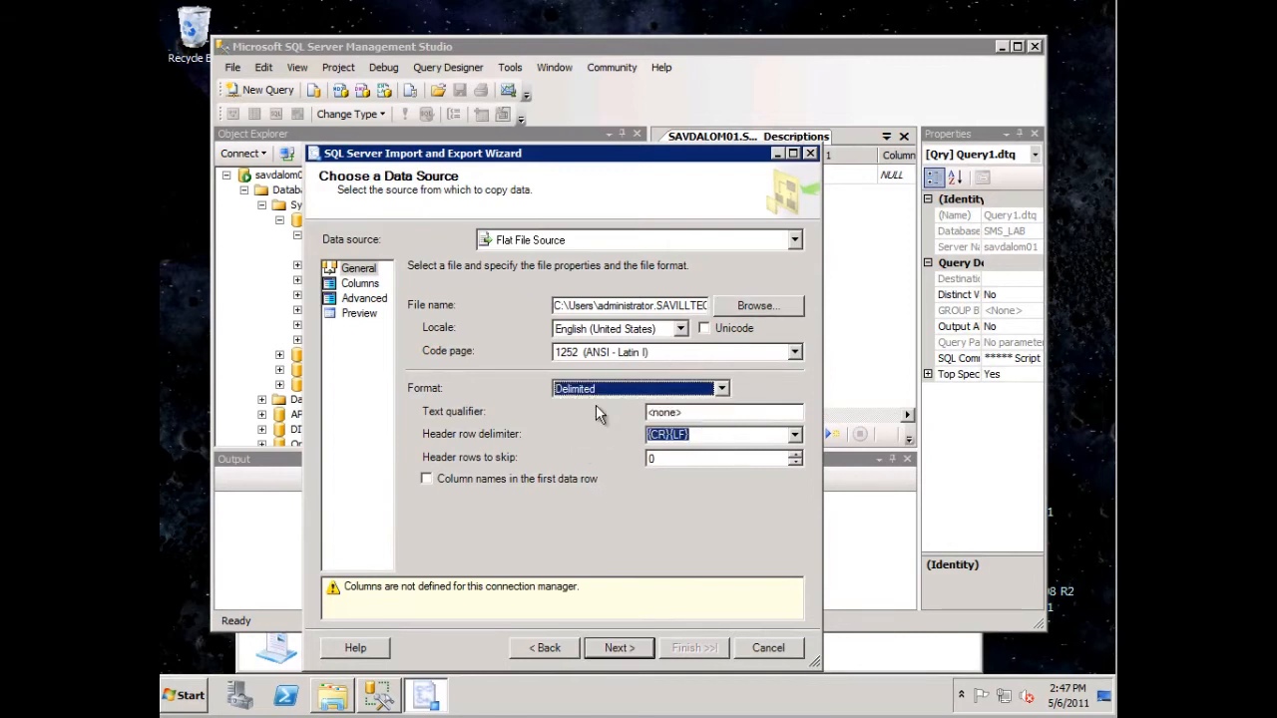
left_click(712, 412)
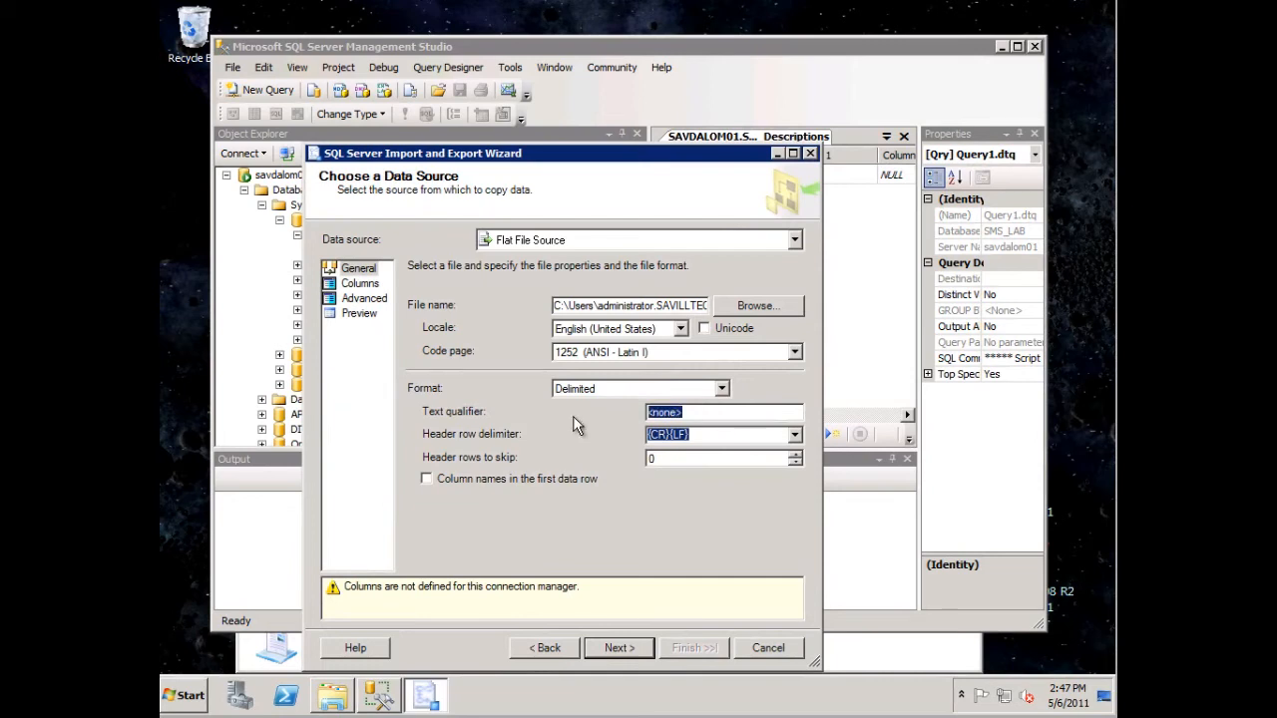
type("\"")
- Examine the delimiters and data preview of the flat file source, and the advanced properties of its columns
left_click(360, 285)
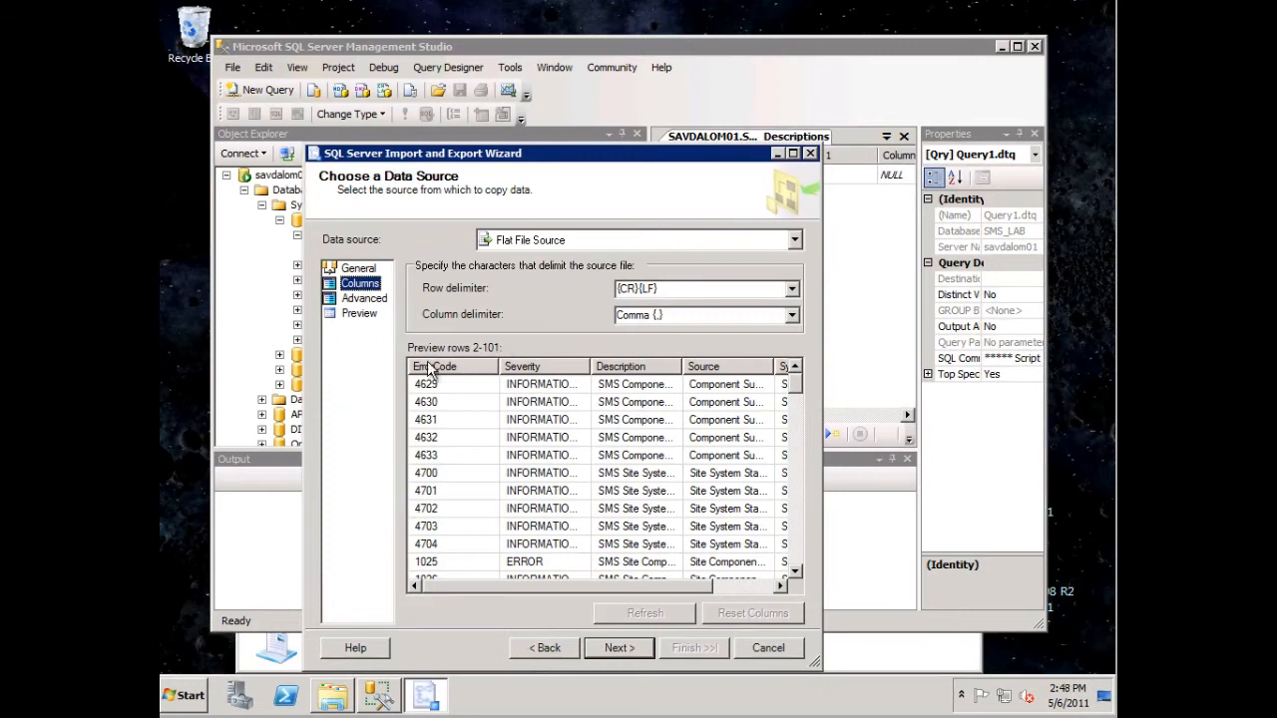
left_click(367, 300)
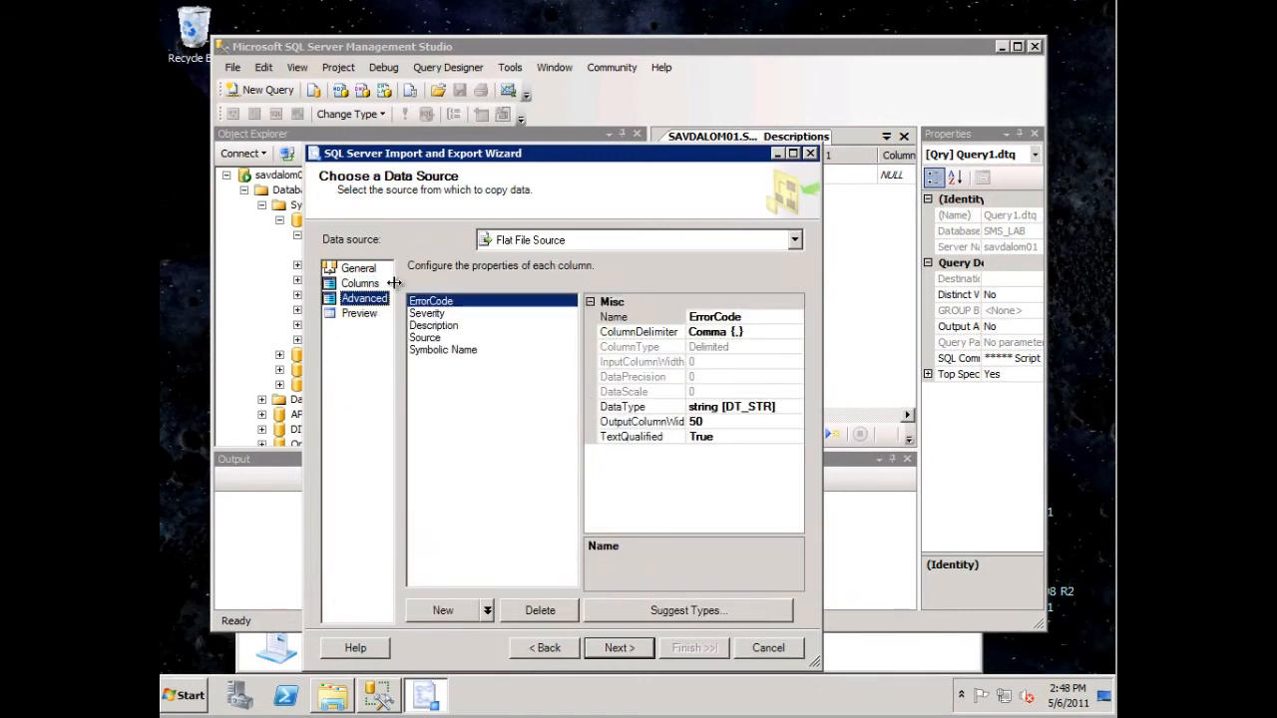
left_click(429, 313)
left_click(432, 325)
left_click(432, 337)
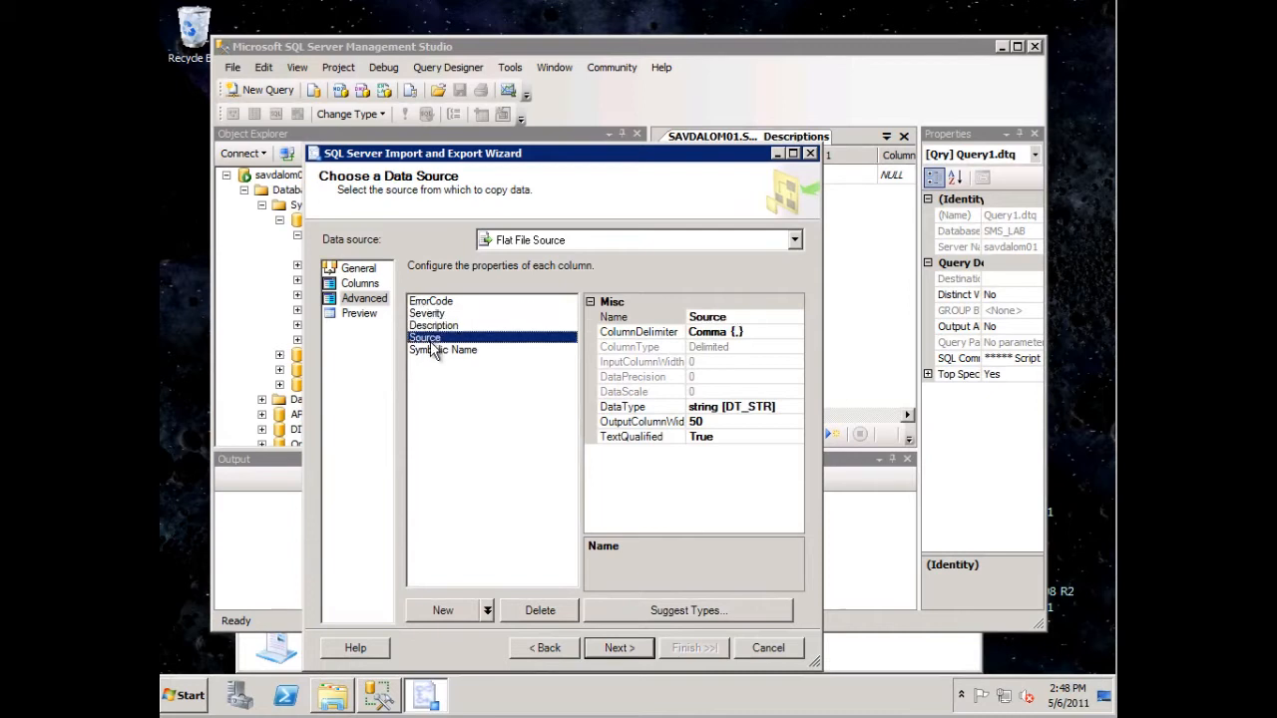
left_click(435, 350)
left_click(438, 329)
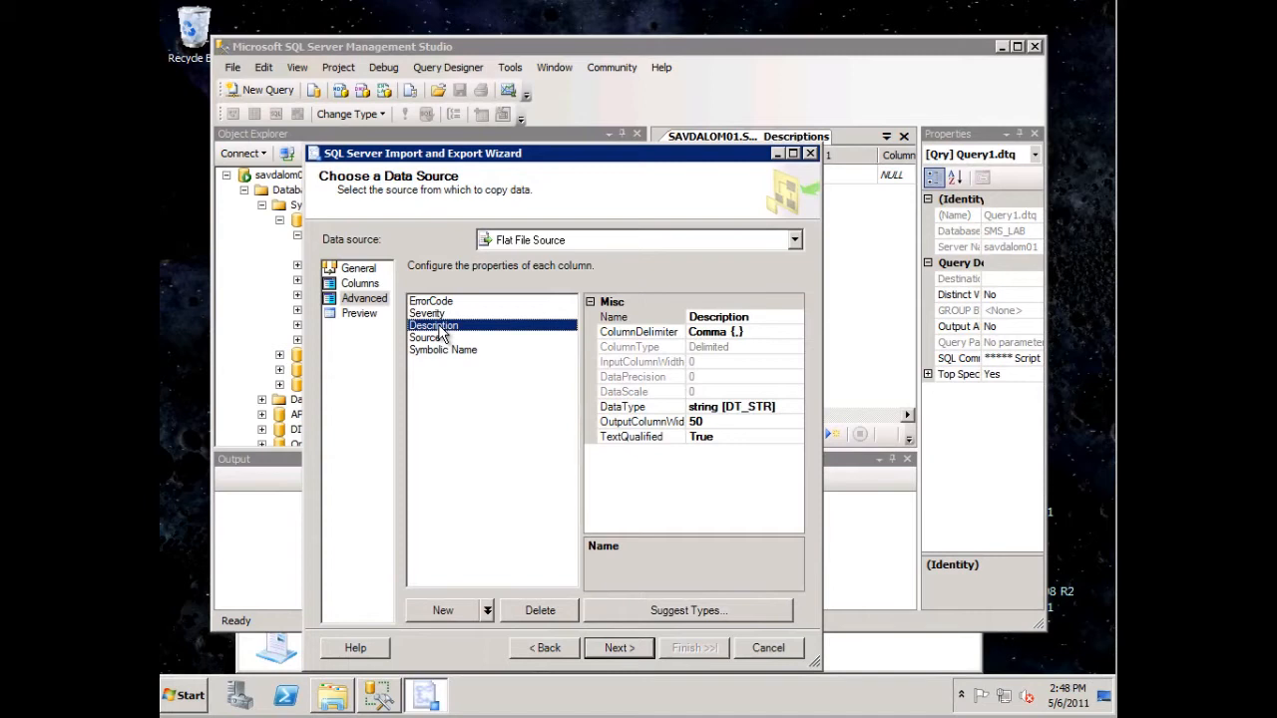
left_click(458, 347)
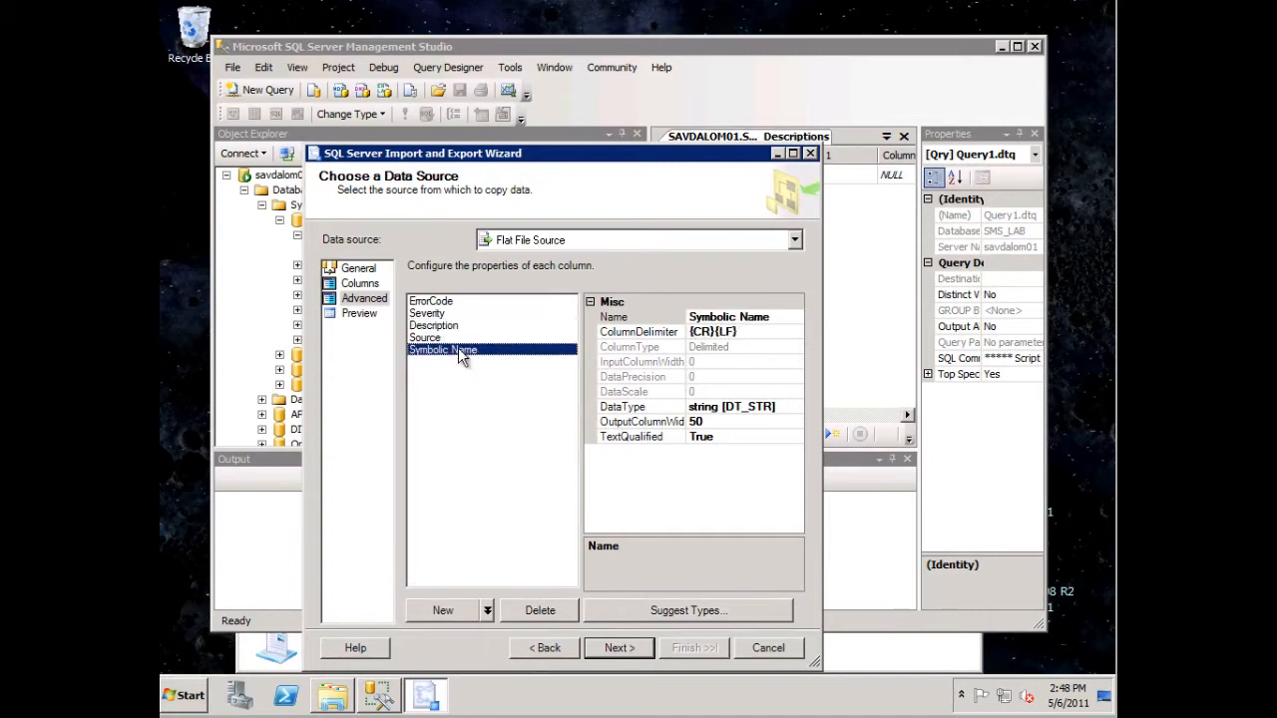
- Suggest the column types from a sample of 3000 rows and check the data type and output width of each column
left_click(679, 612)
left_click_drag(599, 364, 536, 365)
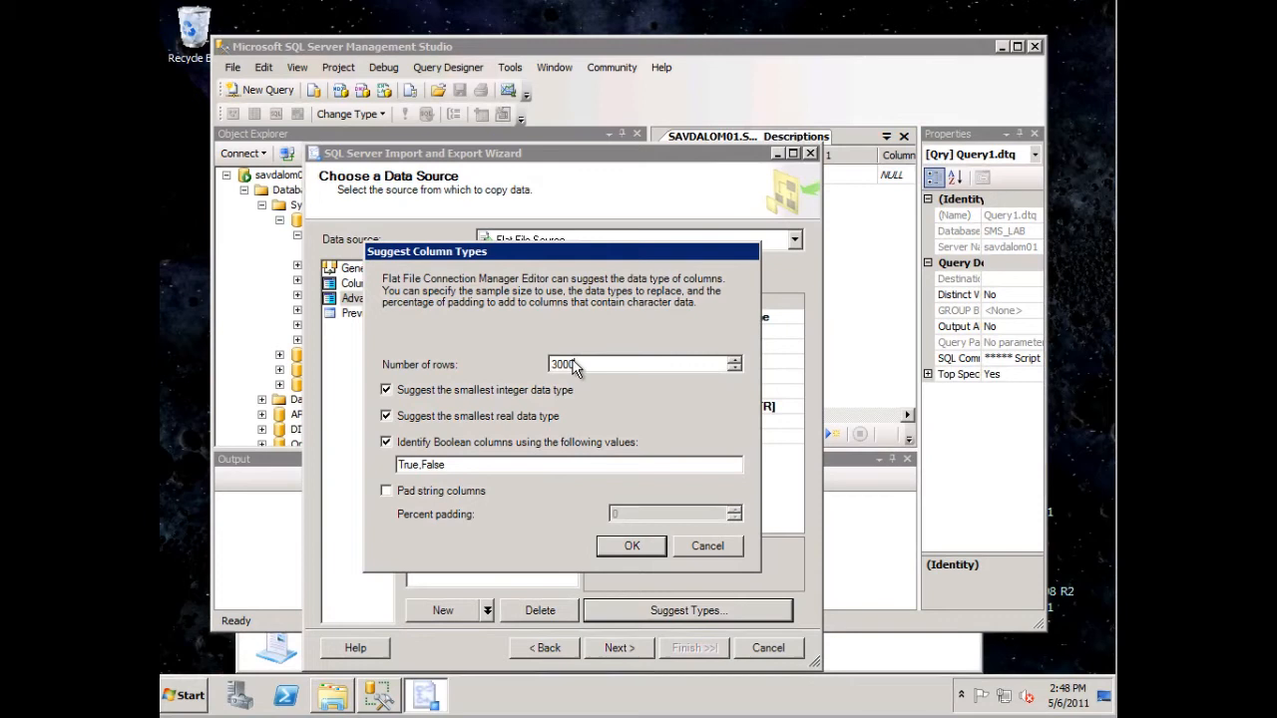
left_click(632, 544)
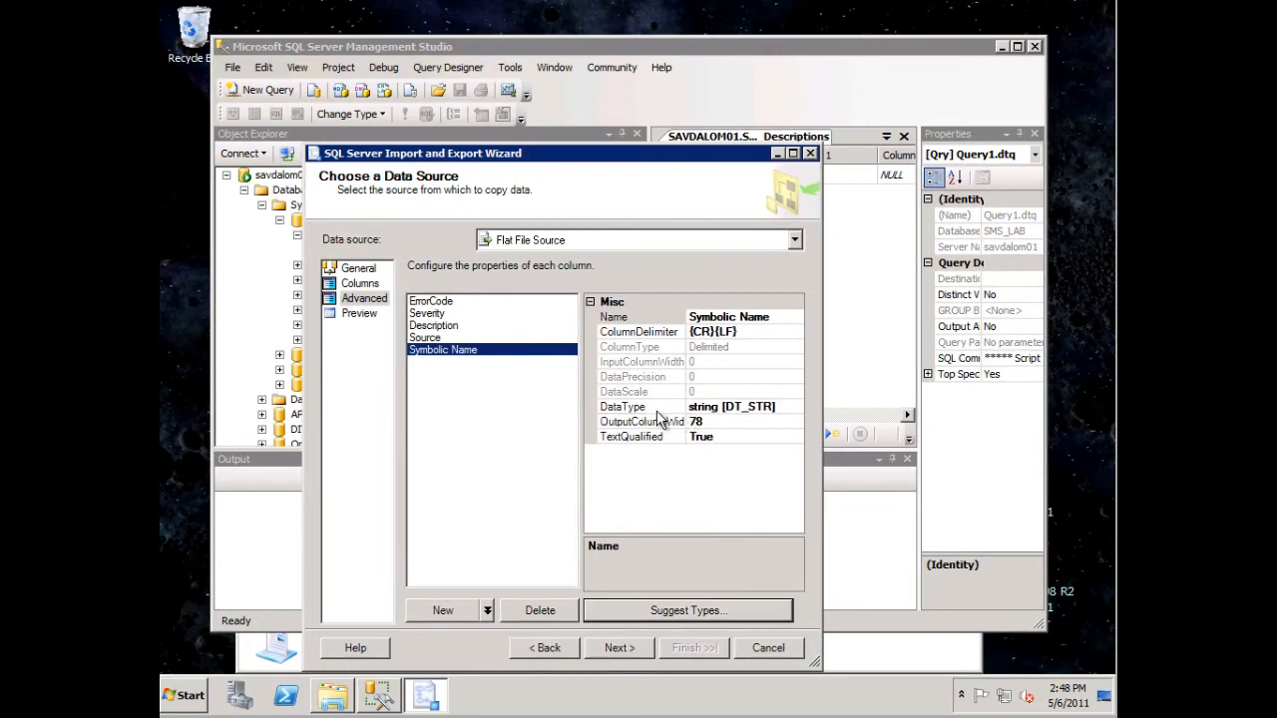
left_click(439, 339)
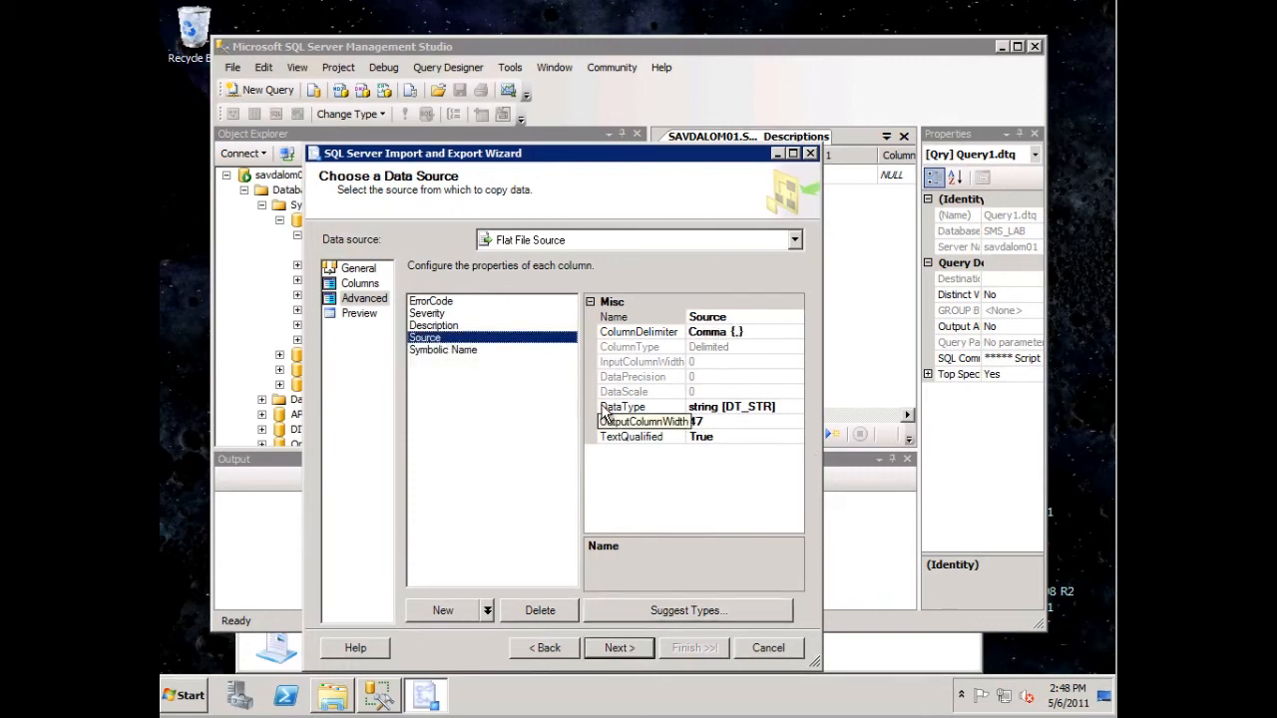
left_click(480, 327)
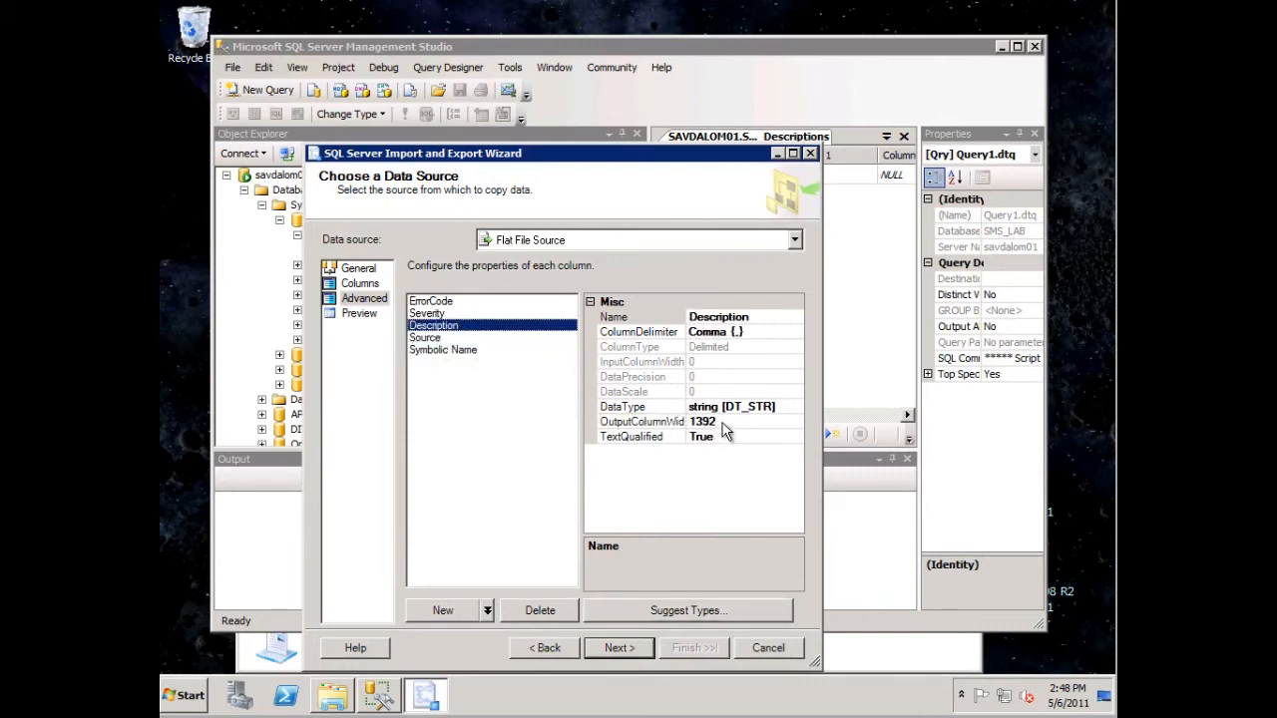
left_click(455, 314)
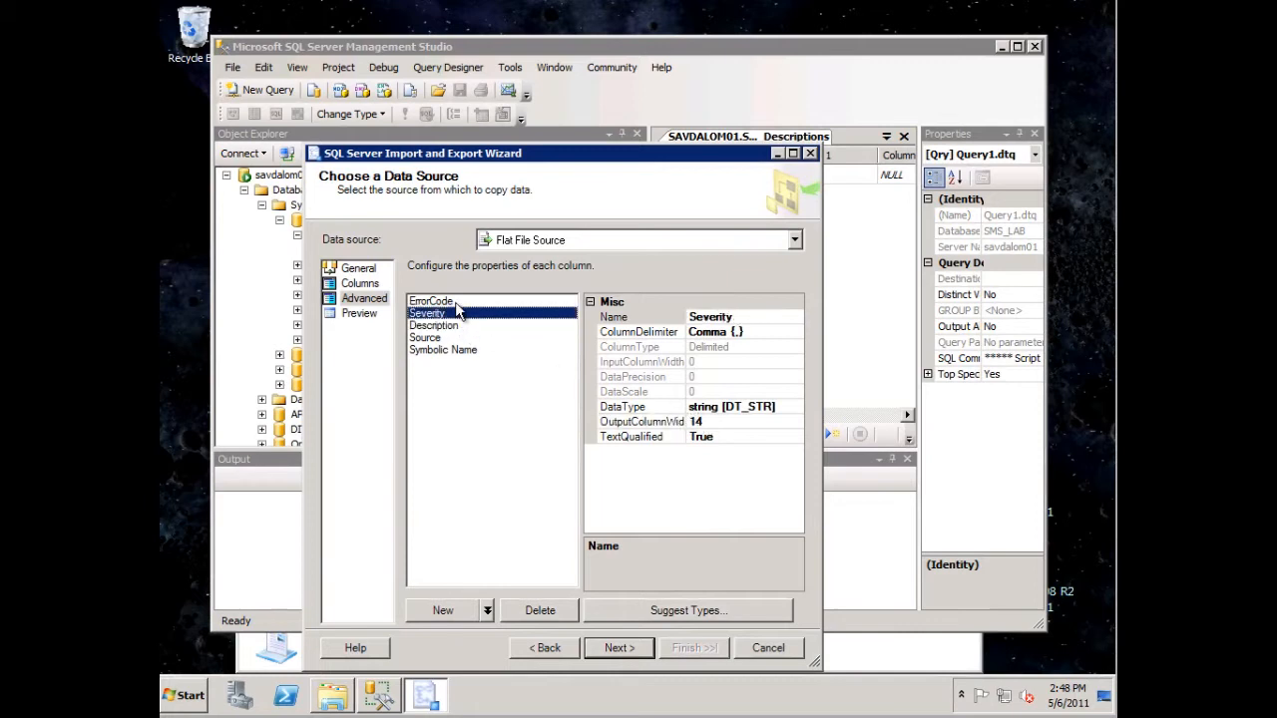
left_click(455, 302)
- Set the SMS_LAB database on the local server as the import destination and continue to the source tables selection
left_click(639, 649)
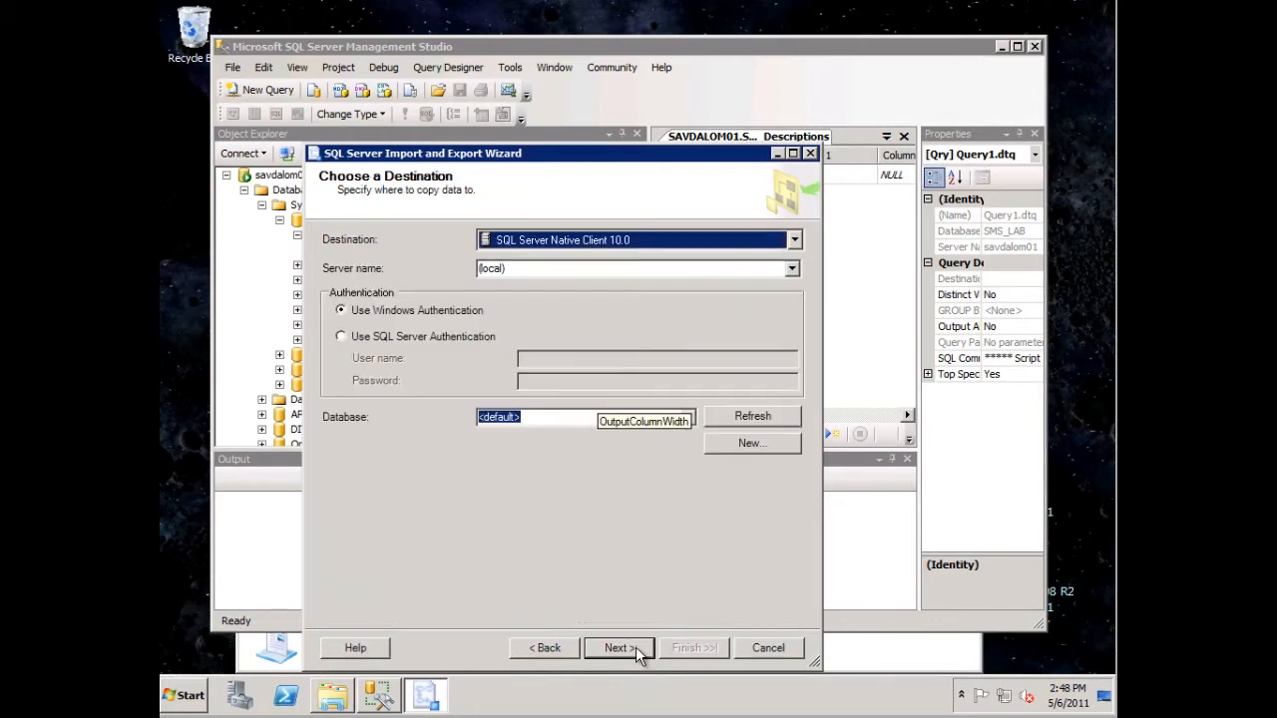
left_click(687, 419)
scroll(695, 519, "down", 2)
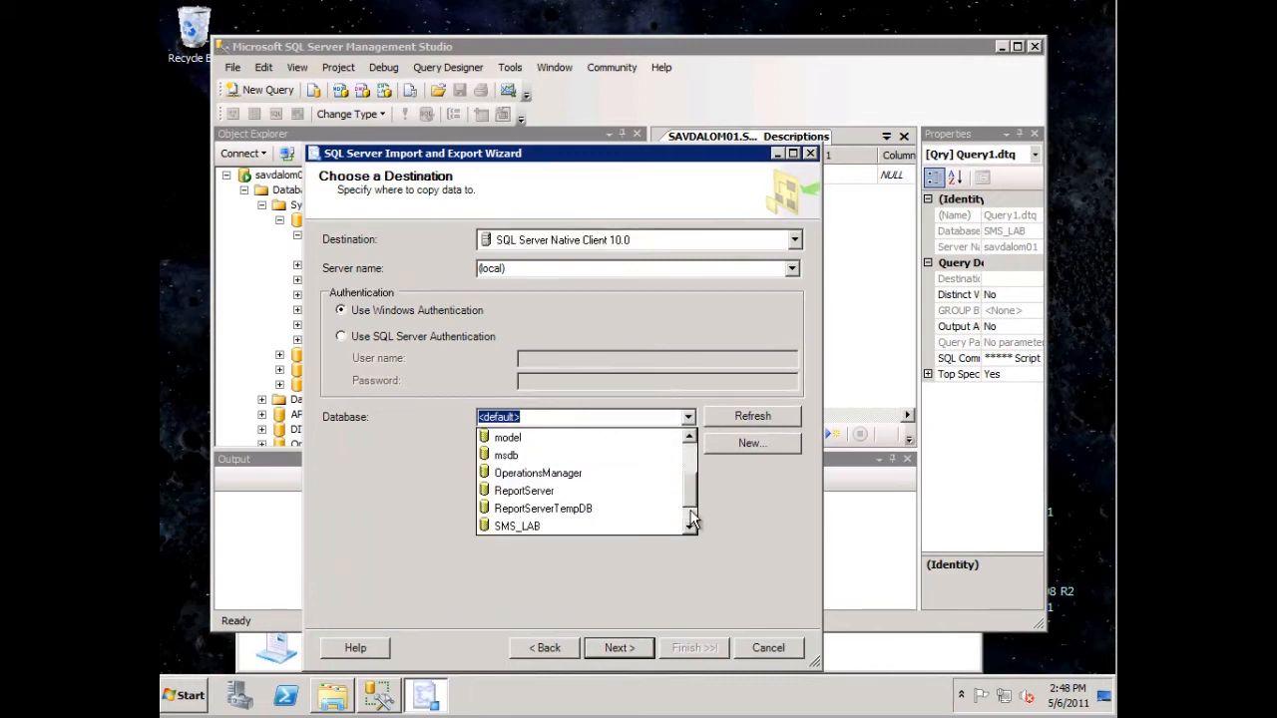
left_click(547, 524)
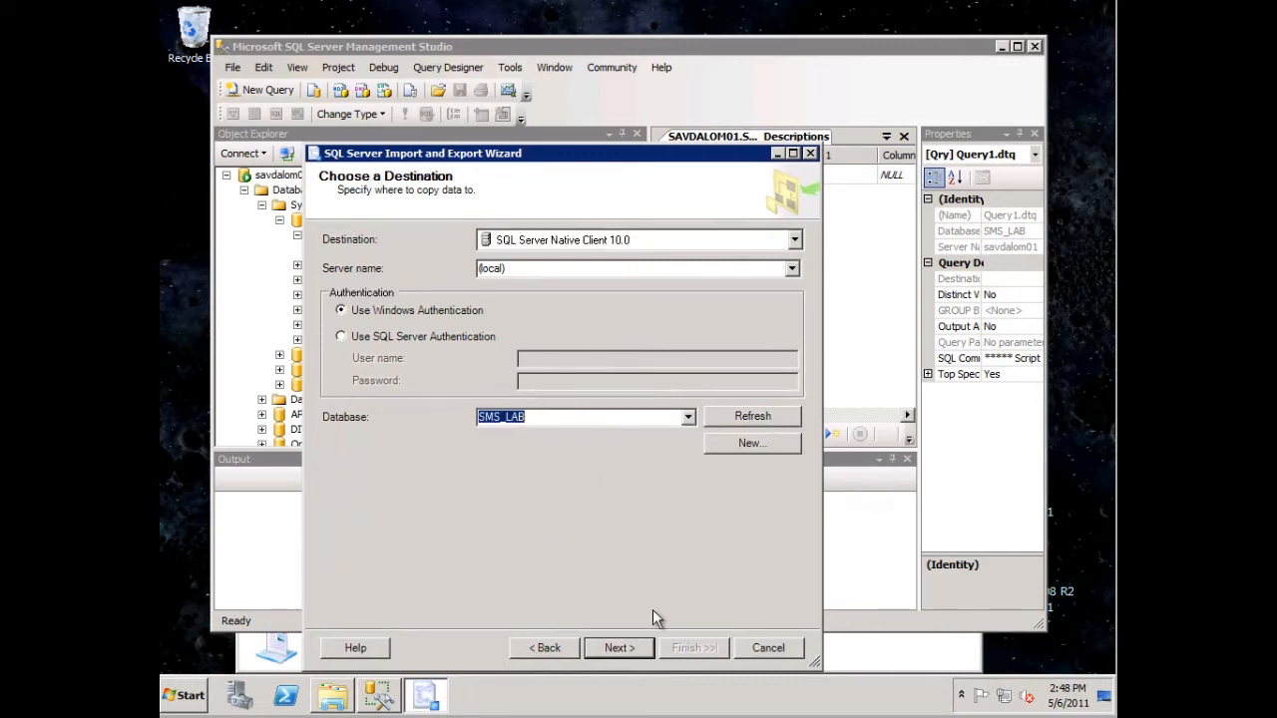
left_click(633, 649)
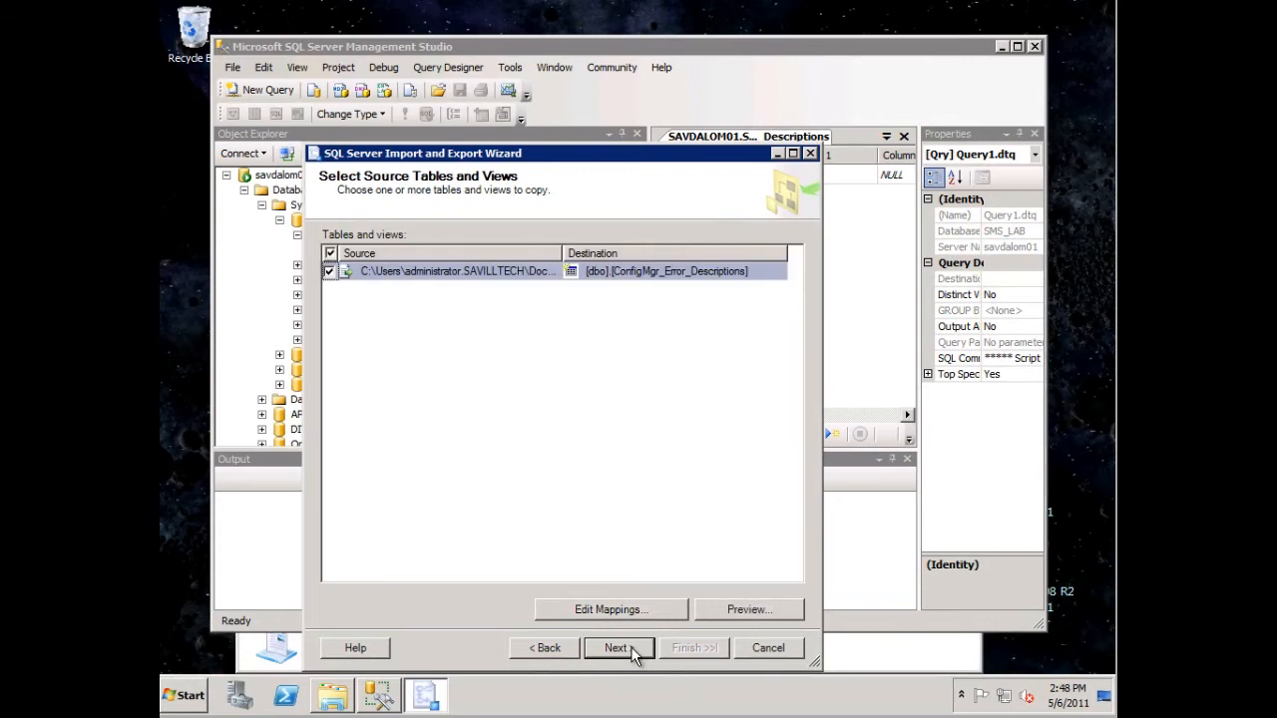
- Open the column mappings for the ConfigMgr_Error_Descriptions destination table
left_click(629, 609)
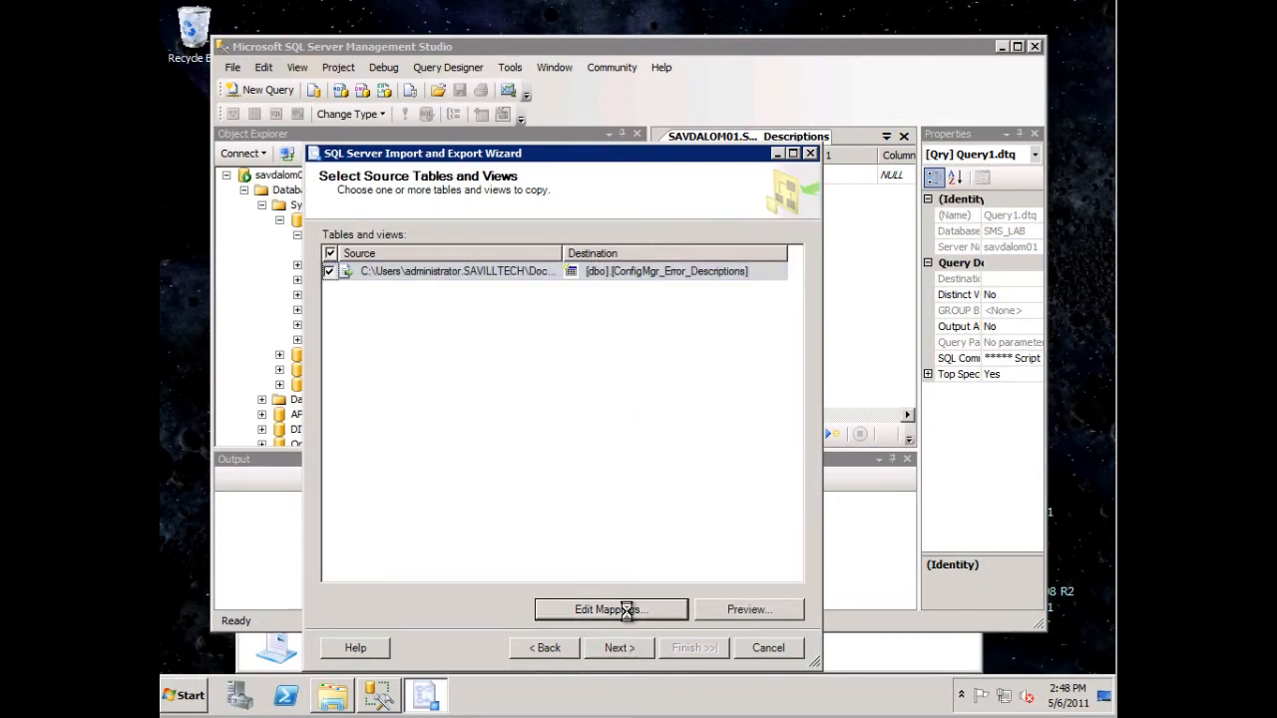
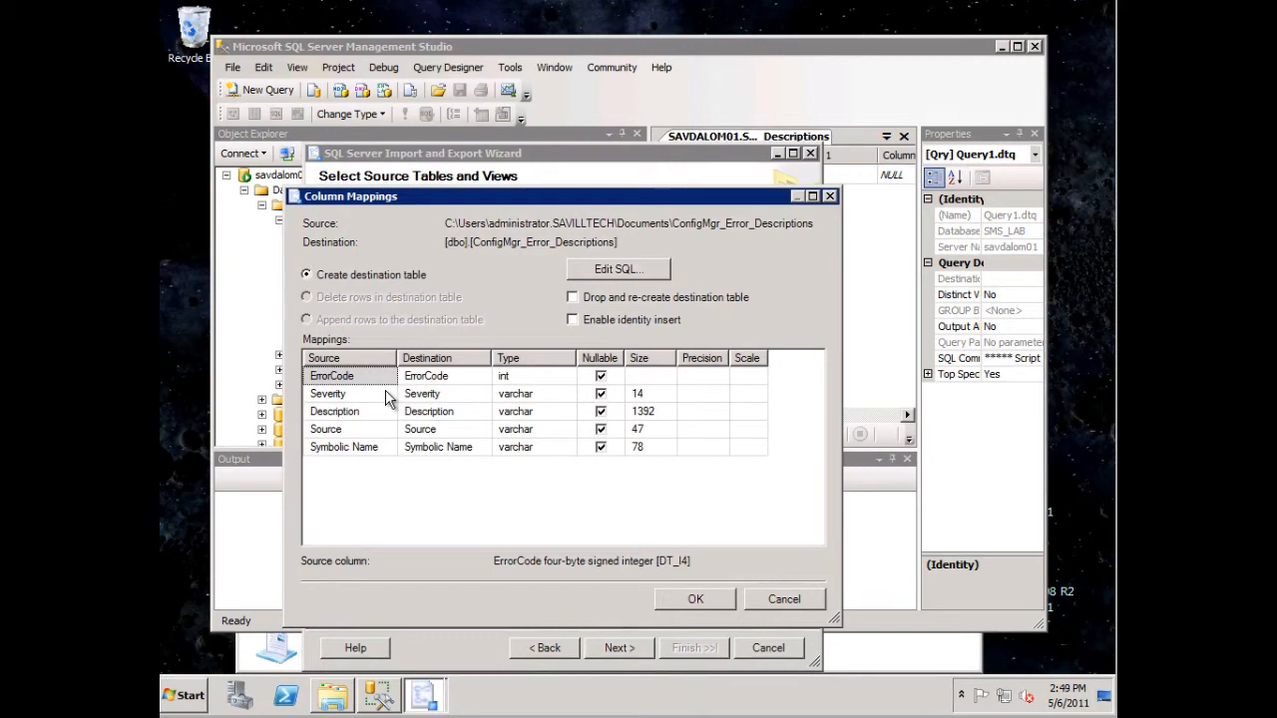
- Accept the column mappings, run the import into ConfigMgr_Error_Descriptions immediately without saving an SSIS package, and close the wizard
left_click(691, 601)
left_click(636, 644)
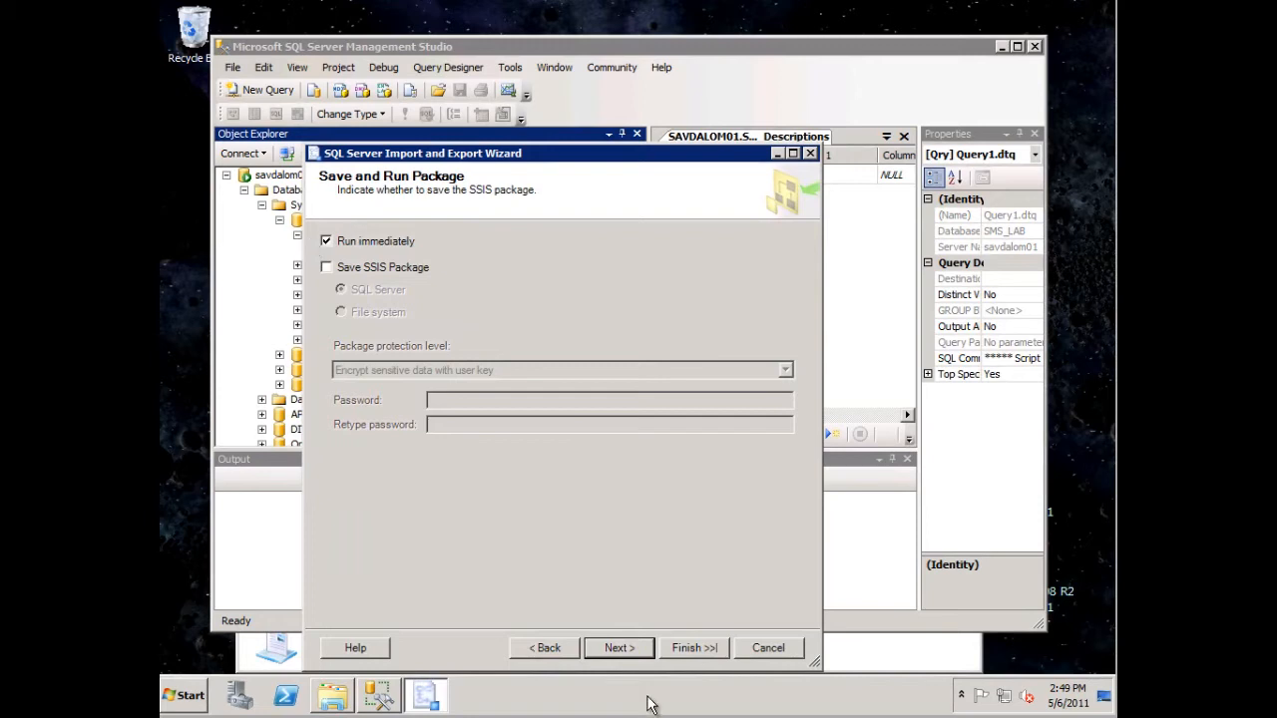
left_click(630, 650)
left_click(678, 653)
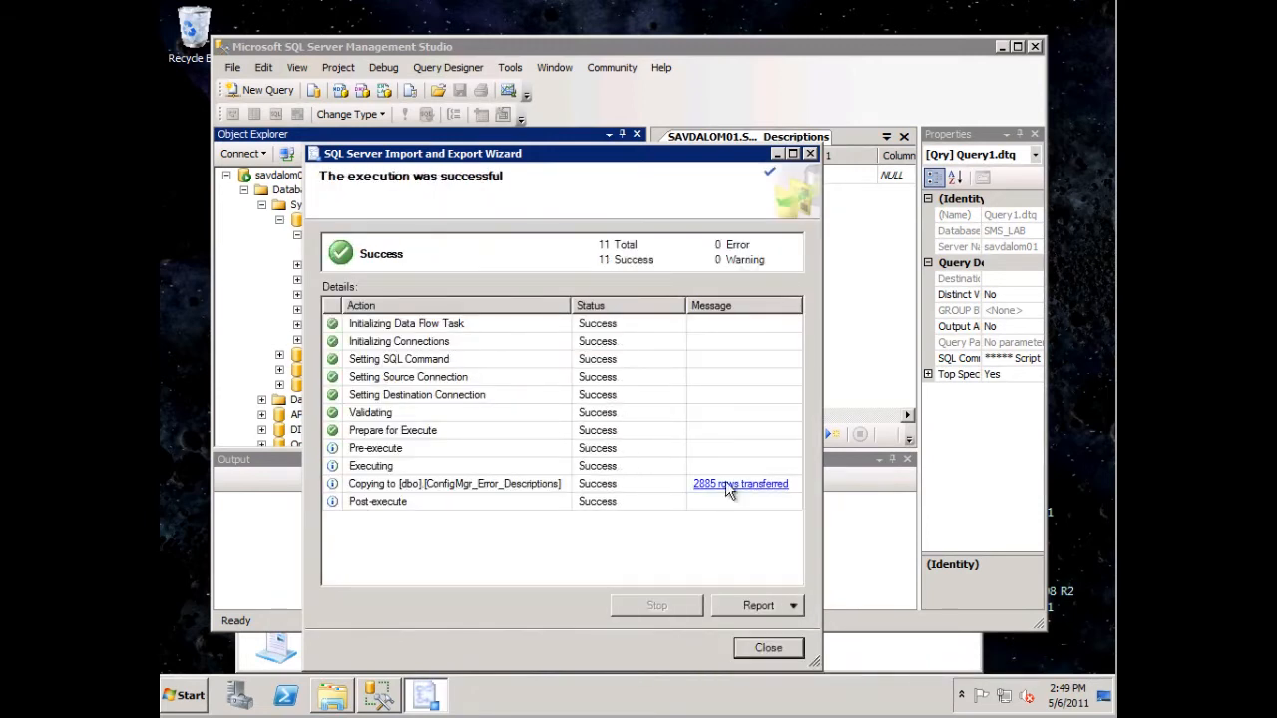
left_click(767, 650)
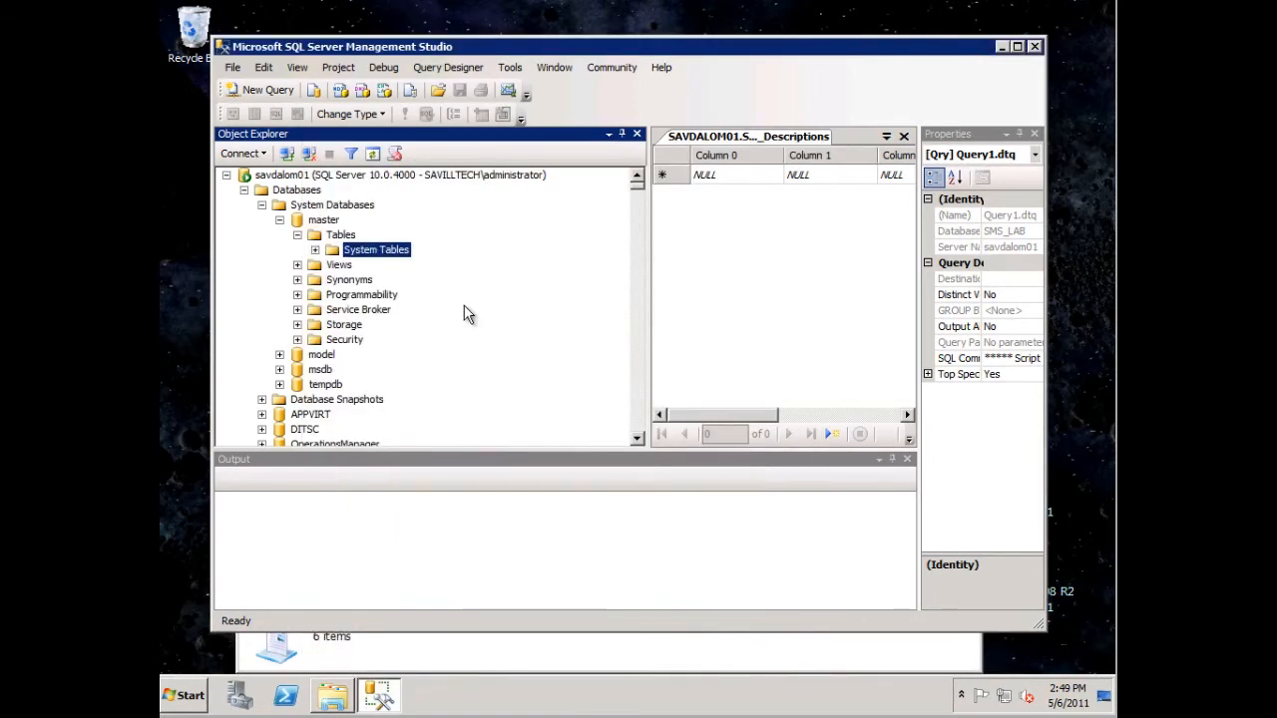
- Refresh the tables of the SMS_LAB database and locate the dbo.ConfigMgr_Error_Descriptions table
left_click(260, 204)
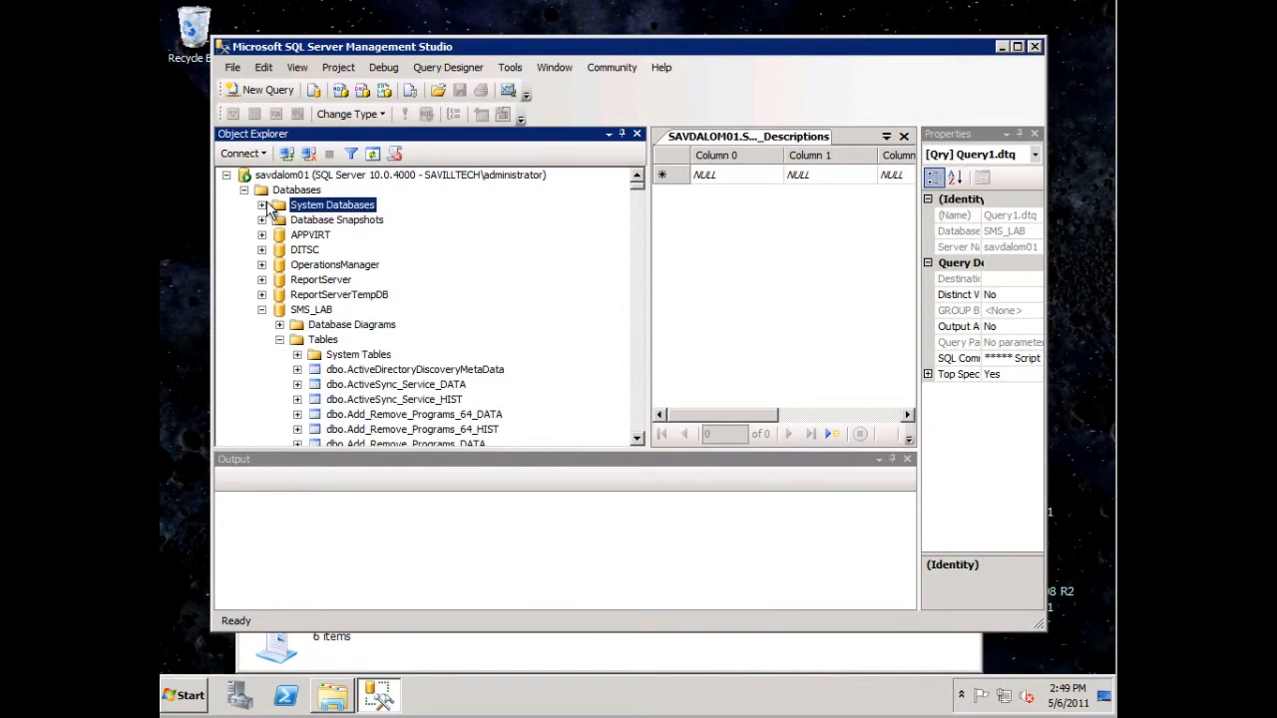
right_click(322, 339)
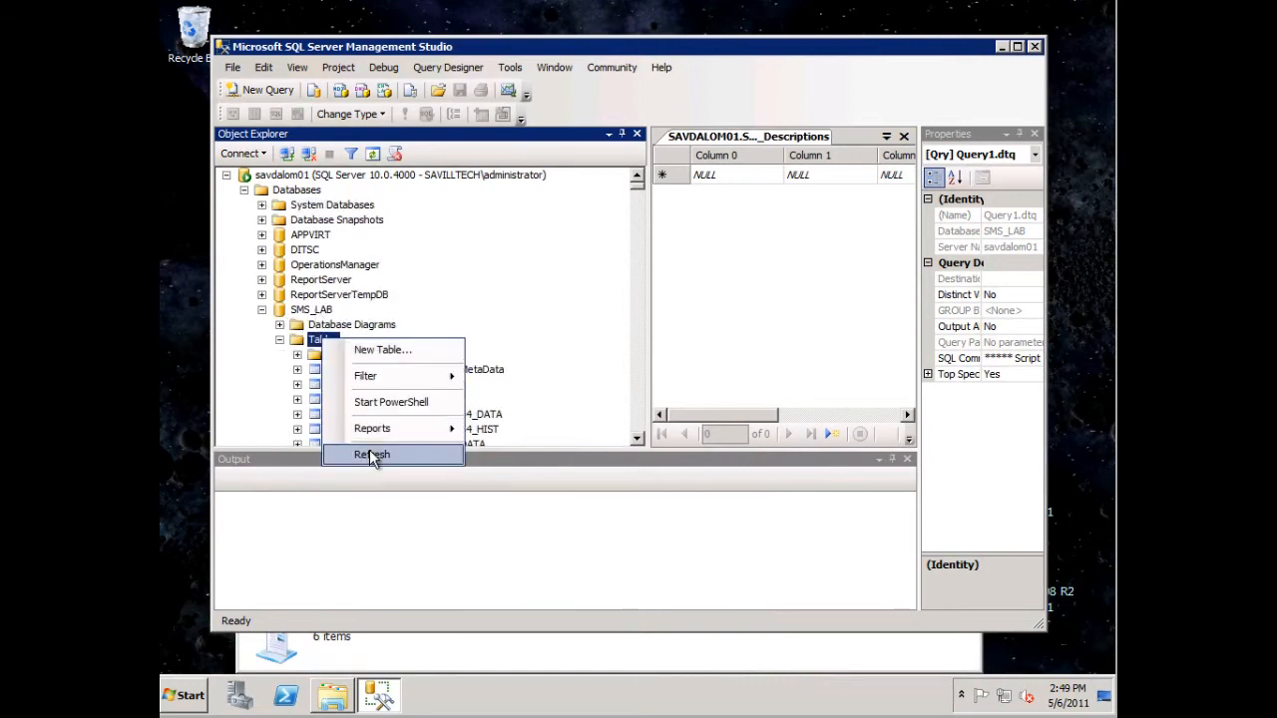
left_click(371, 454)
left_click(640, 349)
left_click(638, 351)
left_click(638, 352)
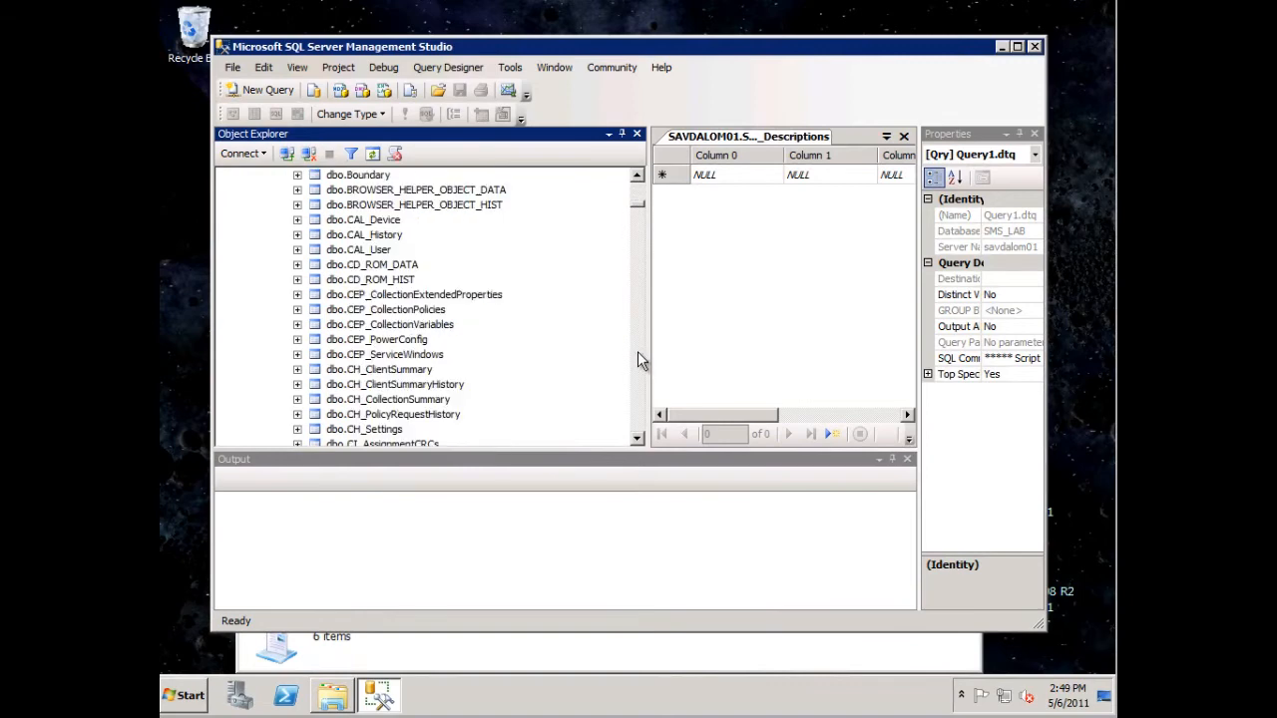
left_click(639, 351)
left_click(638, 351)
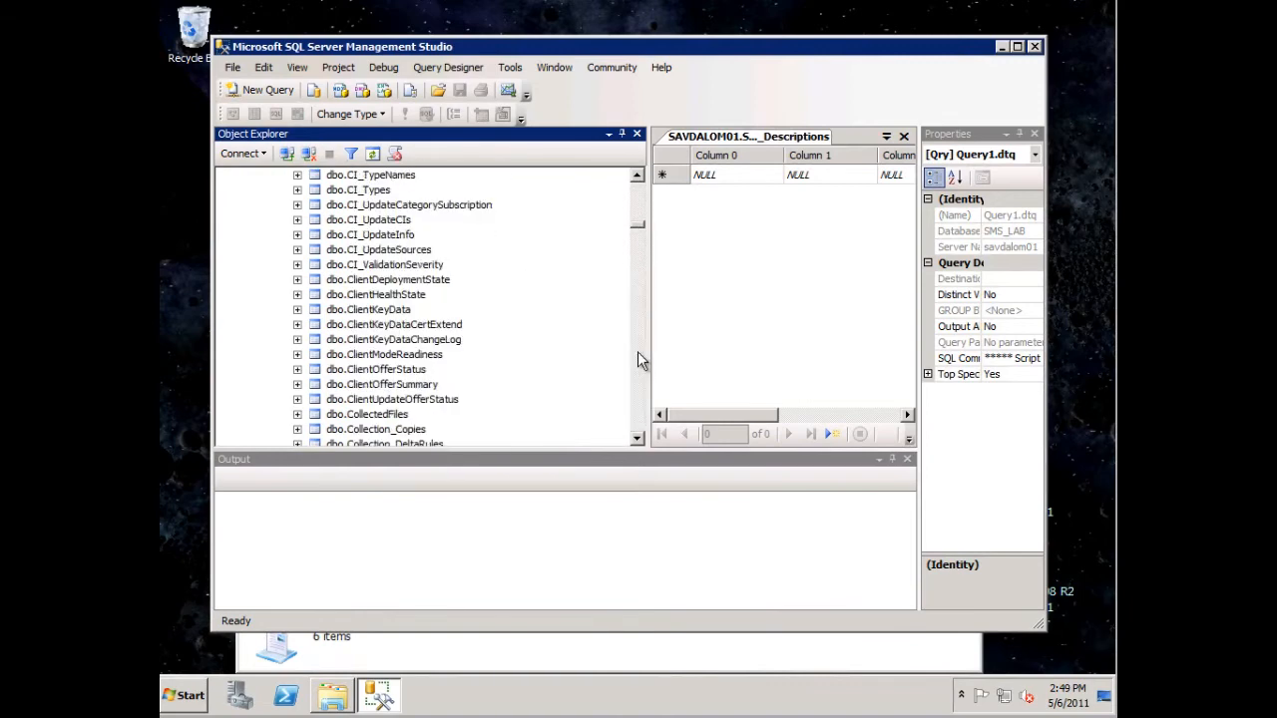
left_click(638, 351)
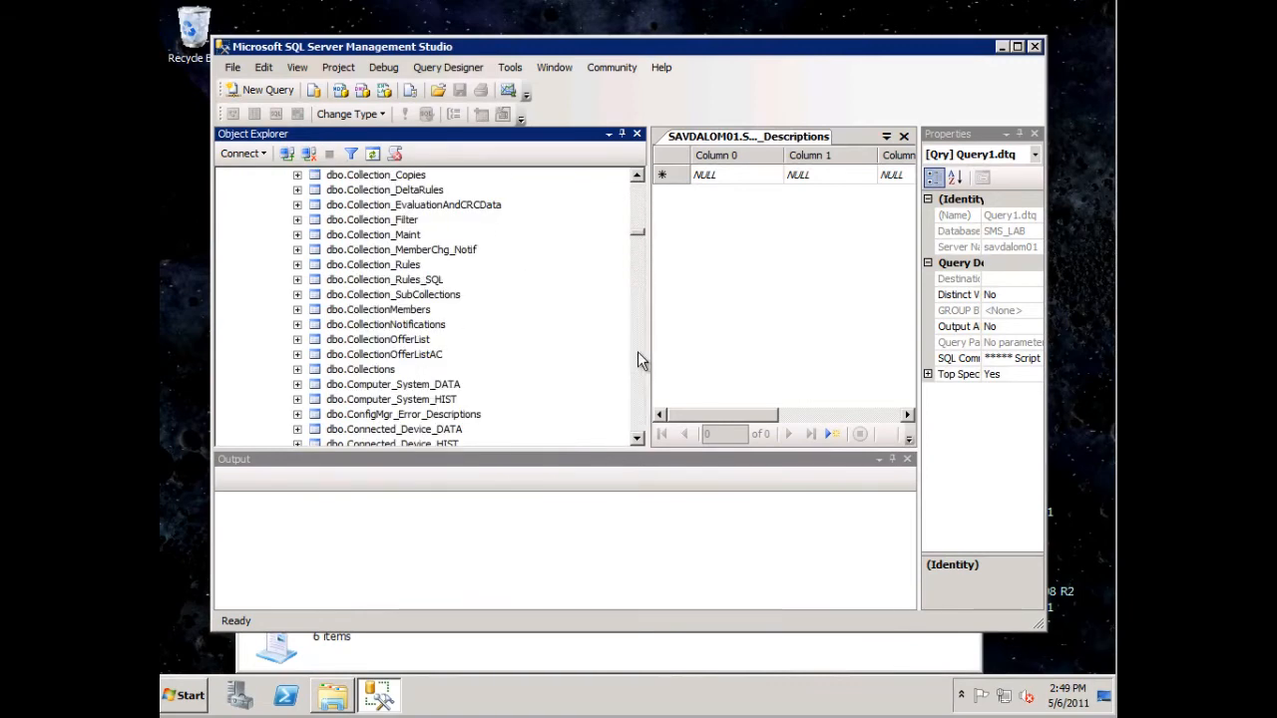
left_click(451, 415)
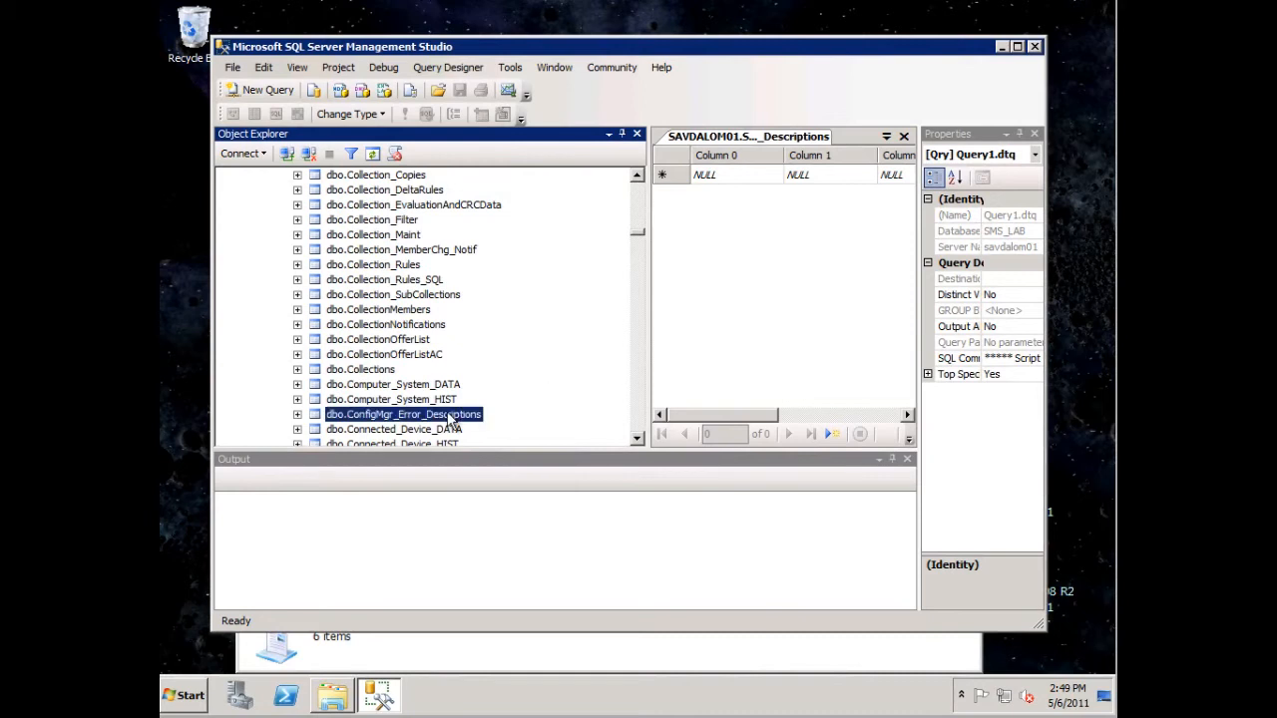
- Select the top 1000 rows of dbo.ConfigMgr_Error_Descriptions and look through the imported error codes, descriptions and sources
right_click(451, 419)
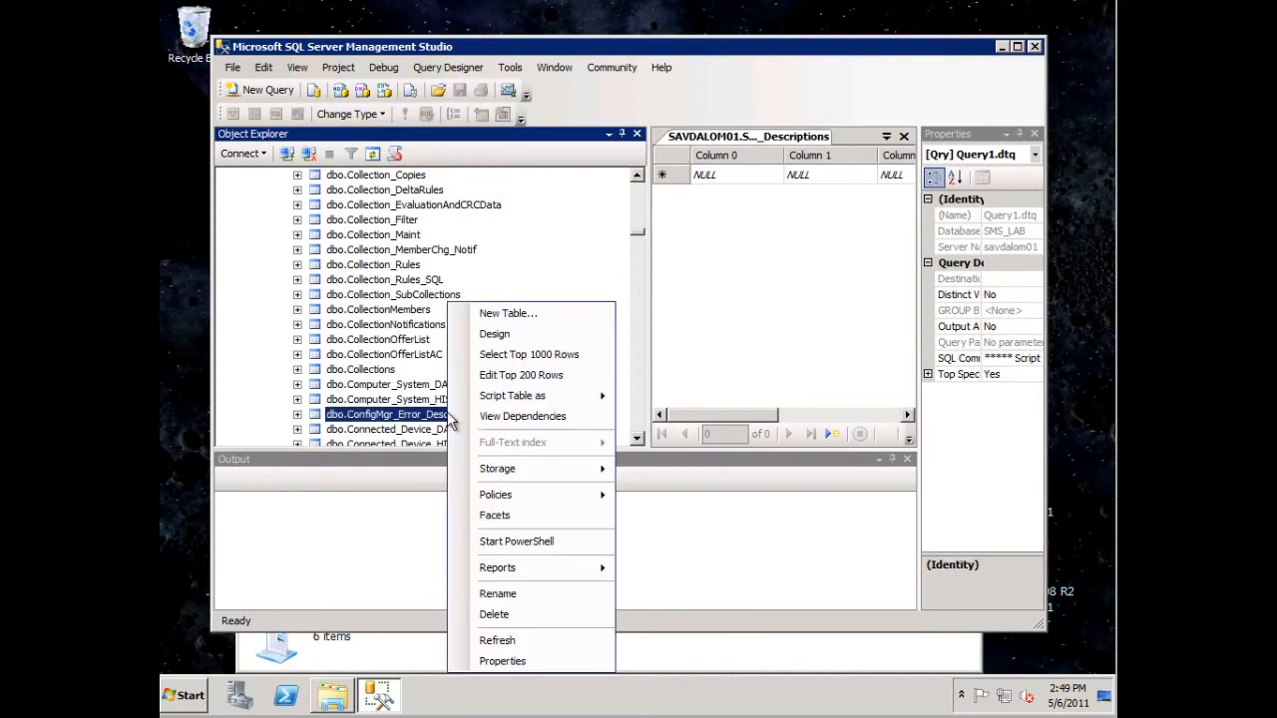
left_click(557, 365)
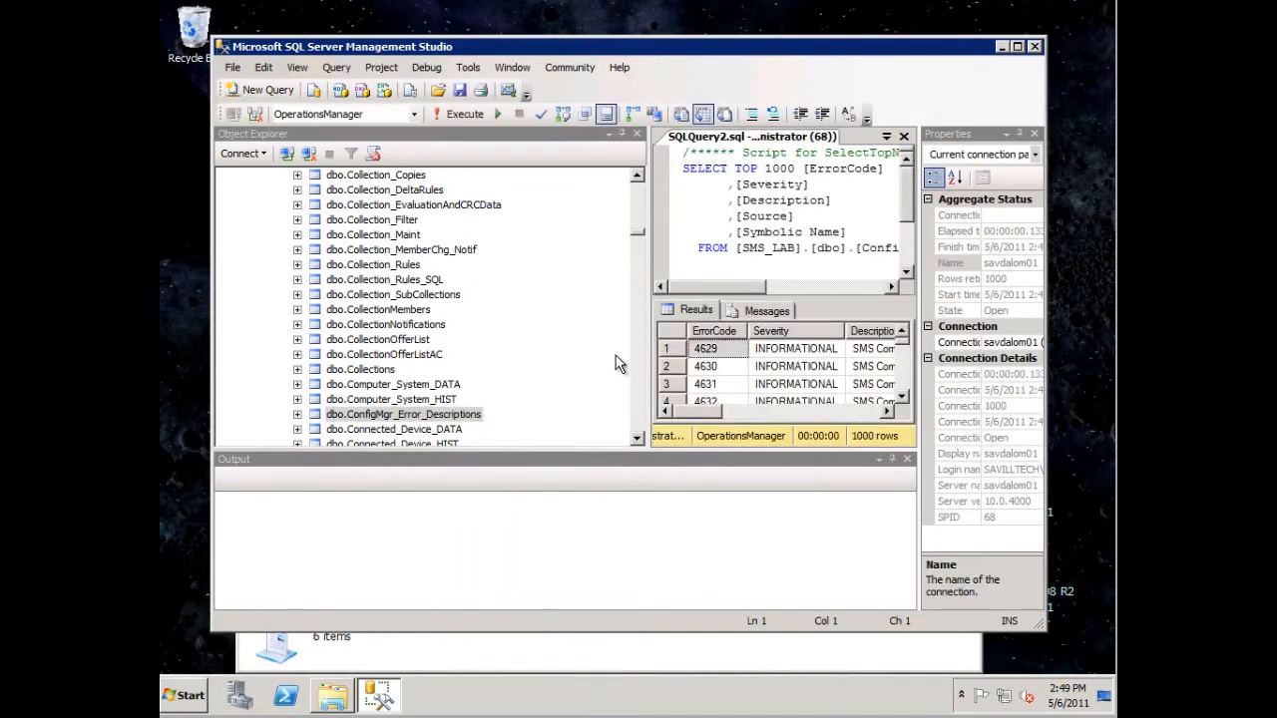
left_click_drag(713, 411, 774, 413)
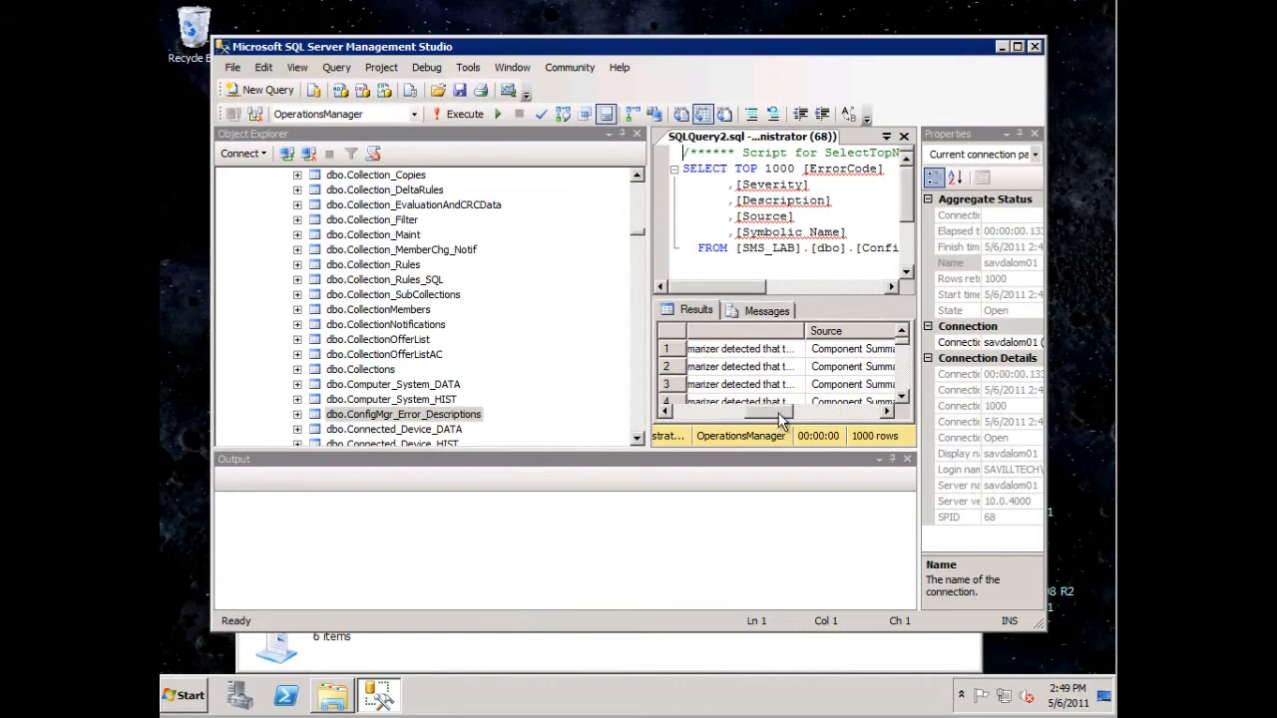
scroll(903, 382, "down", 8)
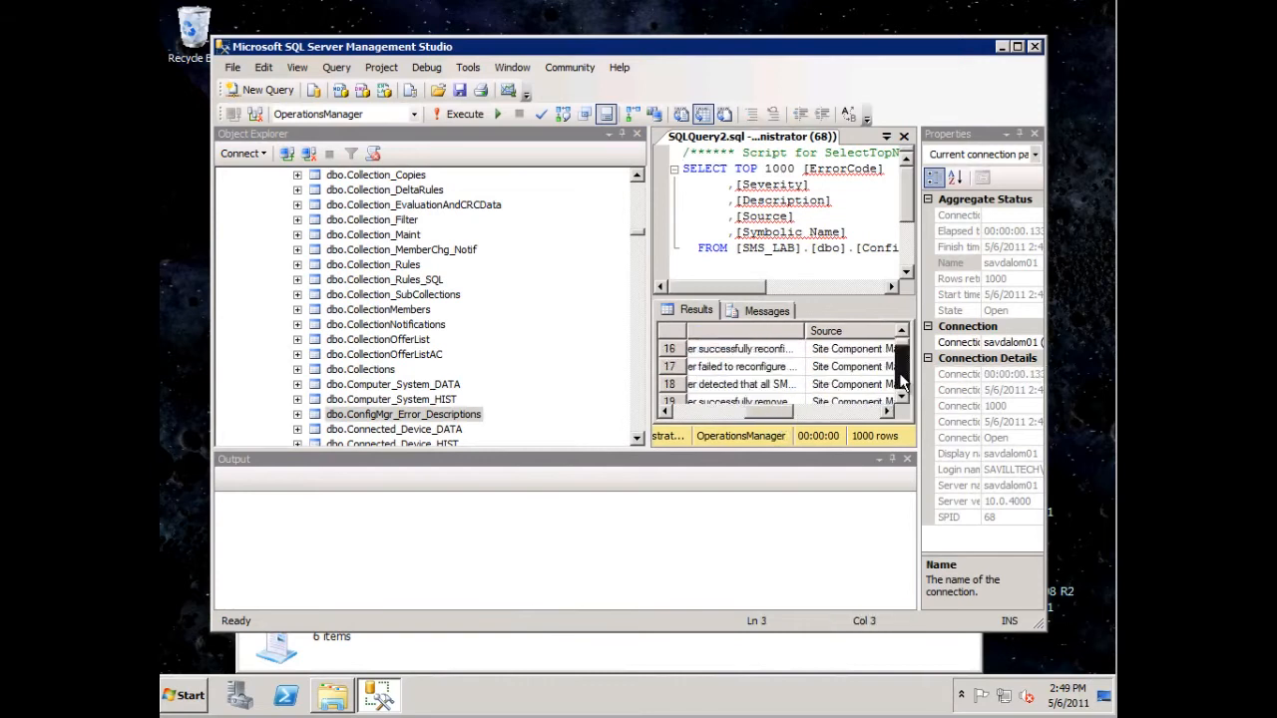
scroll(902, 382, "down", 2)
left_click_drag(636, 232, 635, 190)
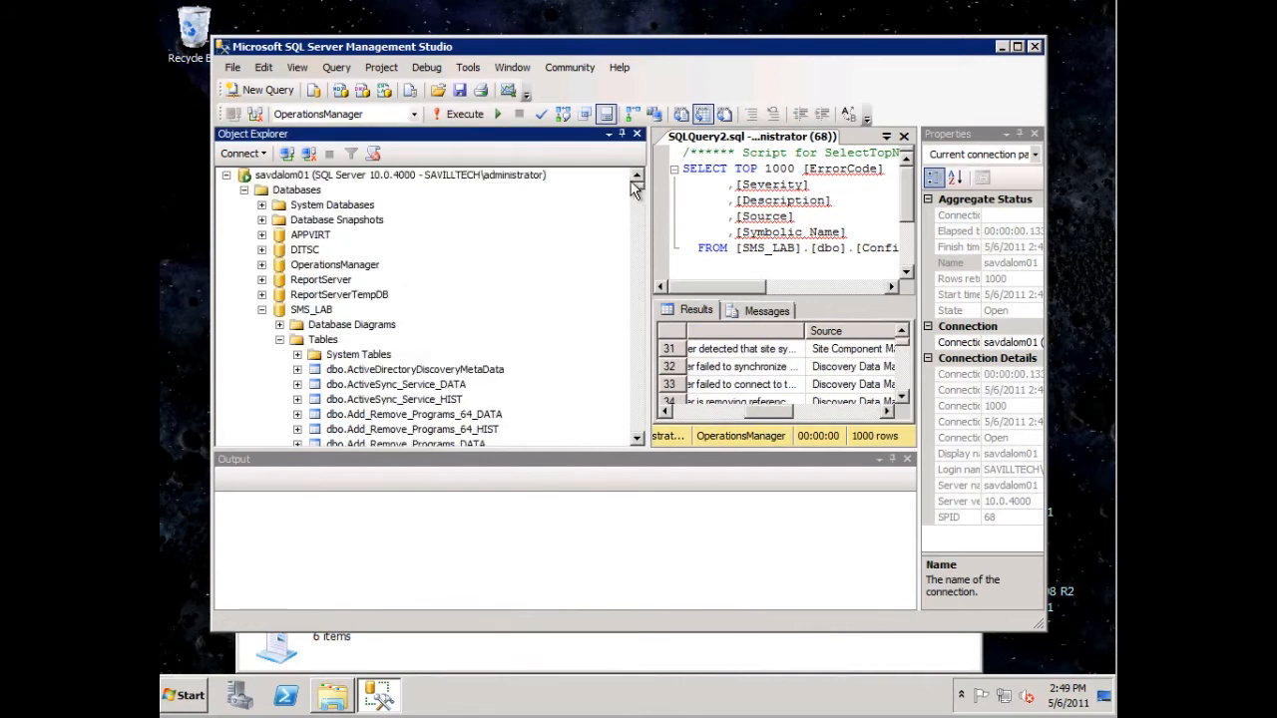
left_click(643, 371)
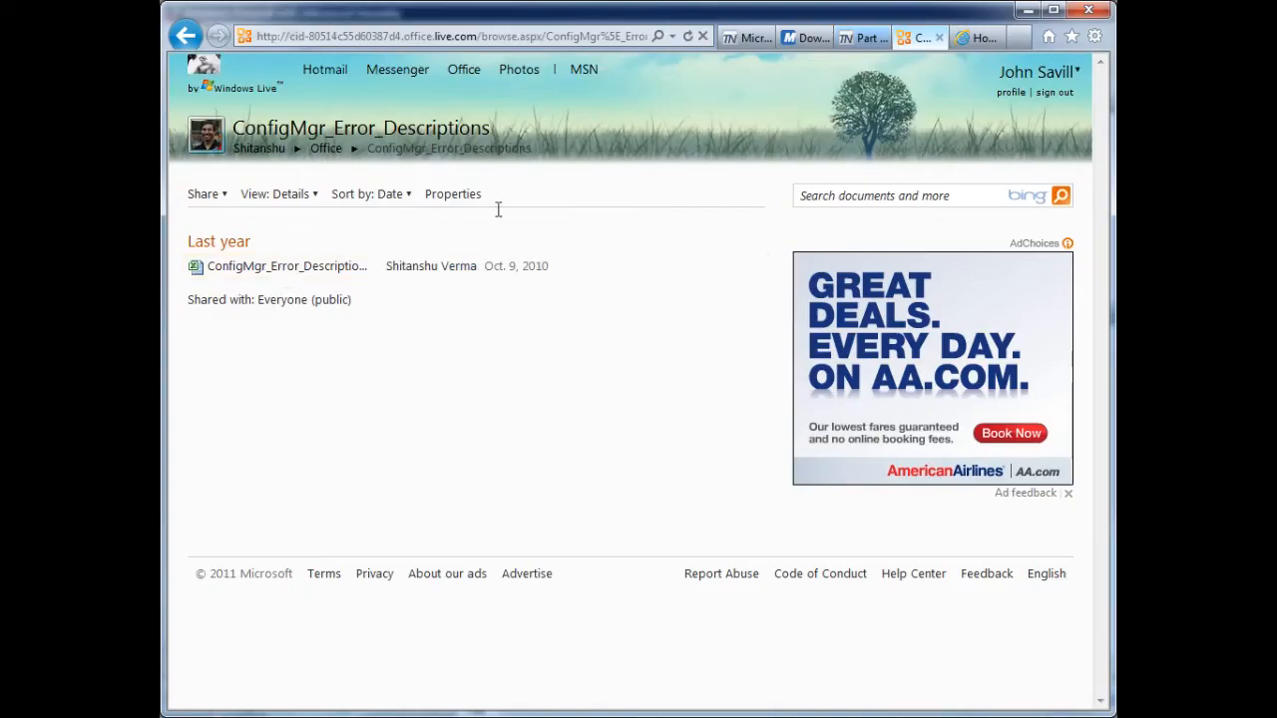
- Close the ConfigMgr_Error_Descriptions download page in the browser and copy the Windows Update scan error codes query from the blog post
left_click(939, 38)
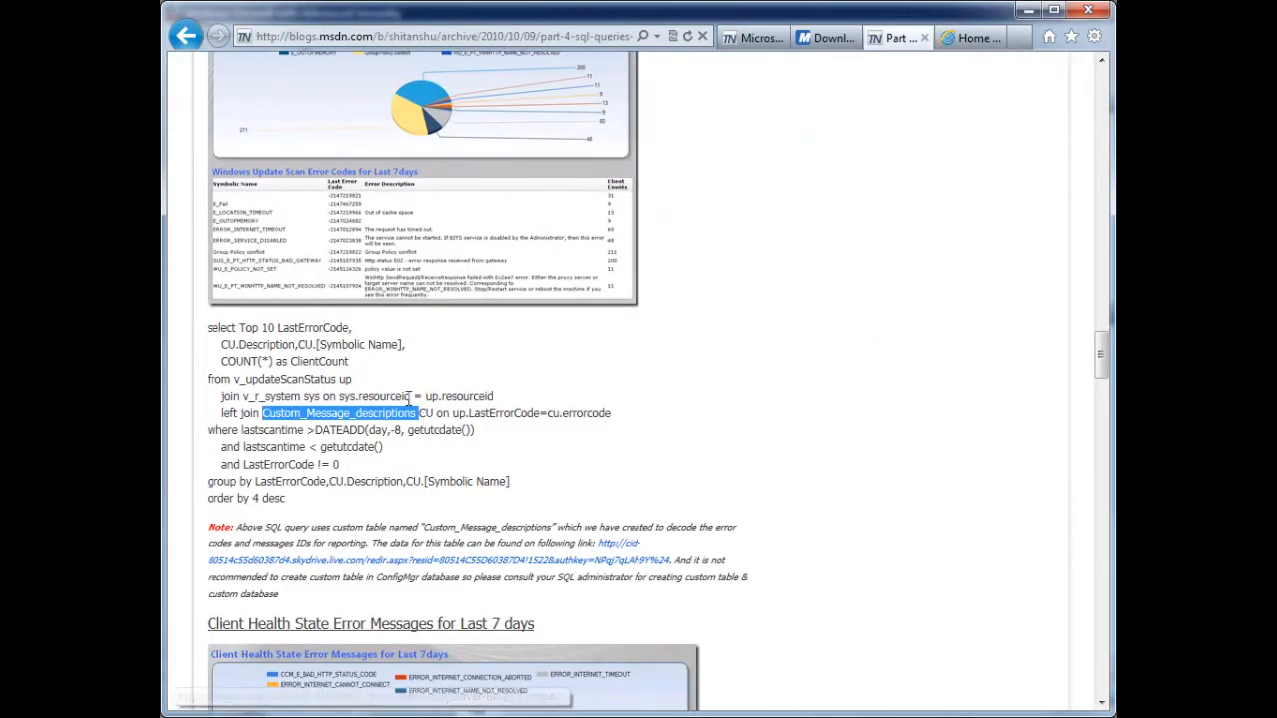
left_click_drag(296, 503, 204, 323)
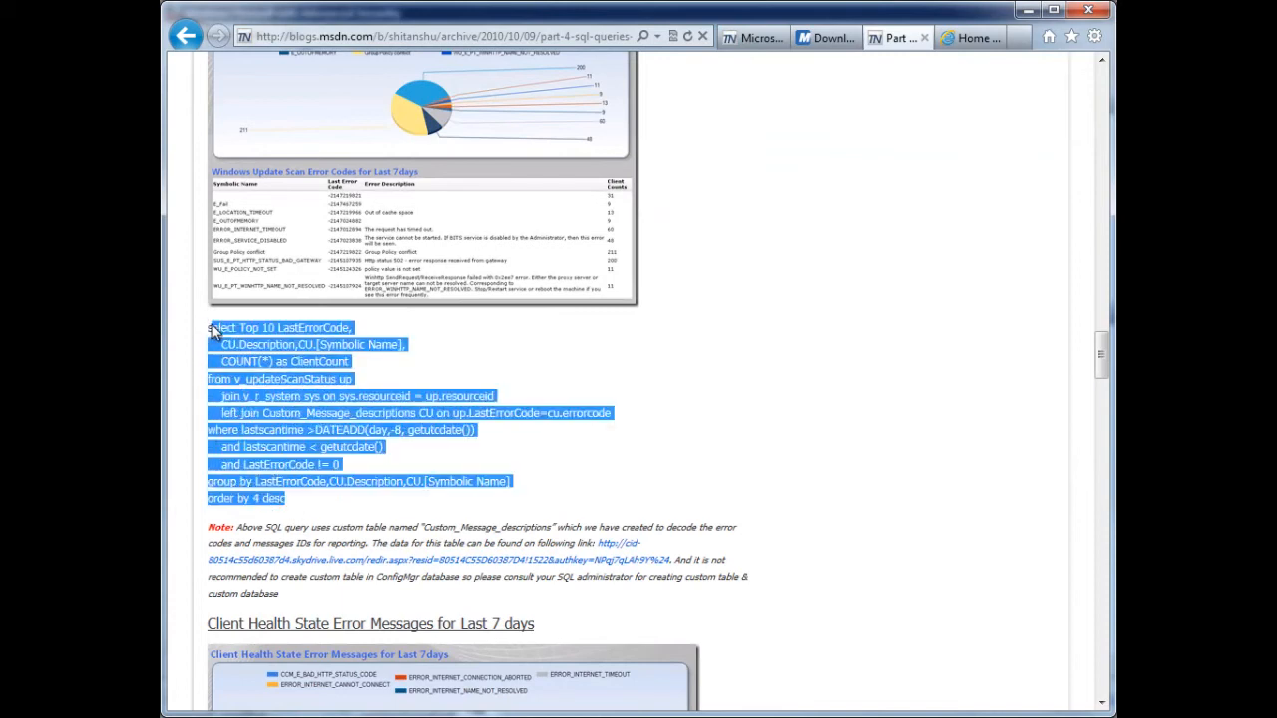
left_click(210, 330)
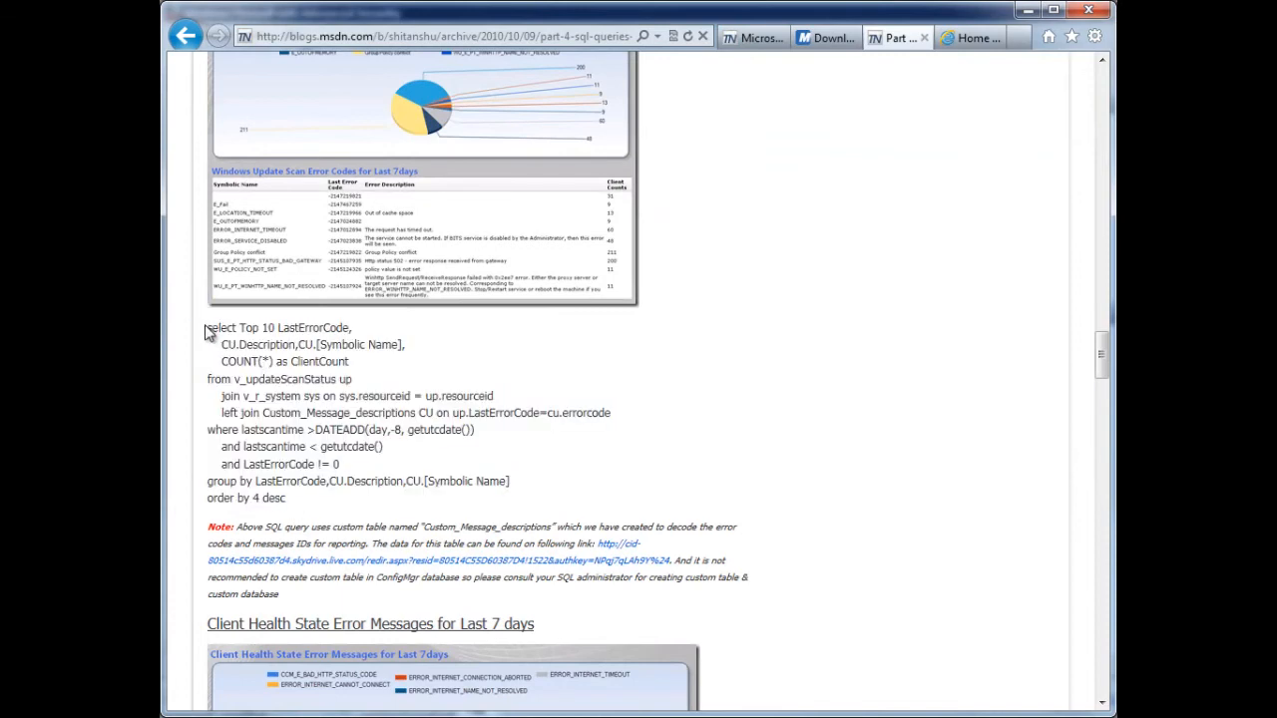
left_click_drag(207, 329, 306, 503)
key("ctrl+c")
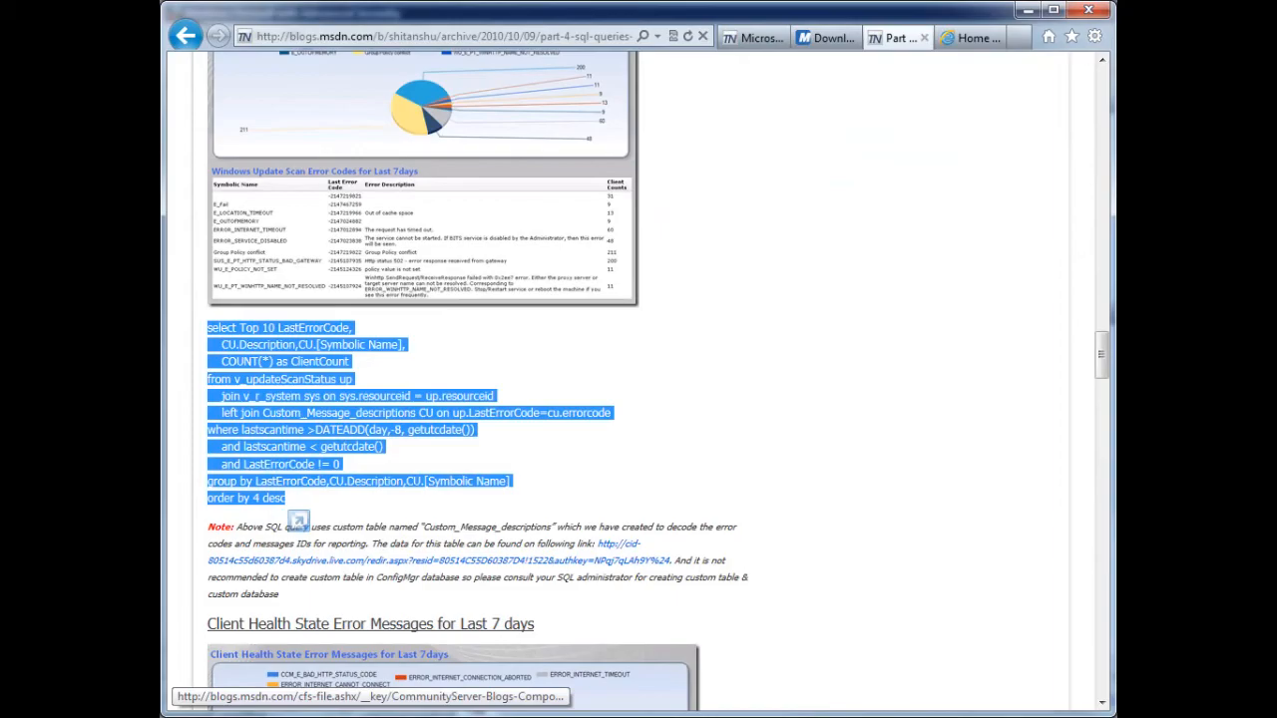
- Switch to SQL Server Management Studio, create a new query on the SMS_LAB database and paste the copied SQL into it
key("alt+Tab")
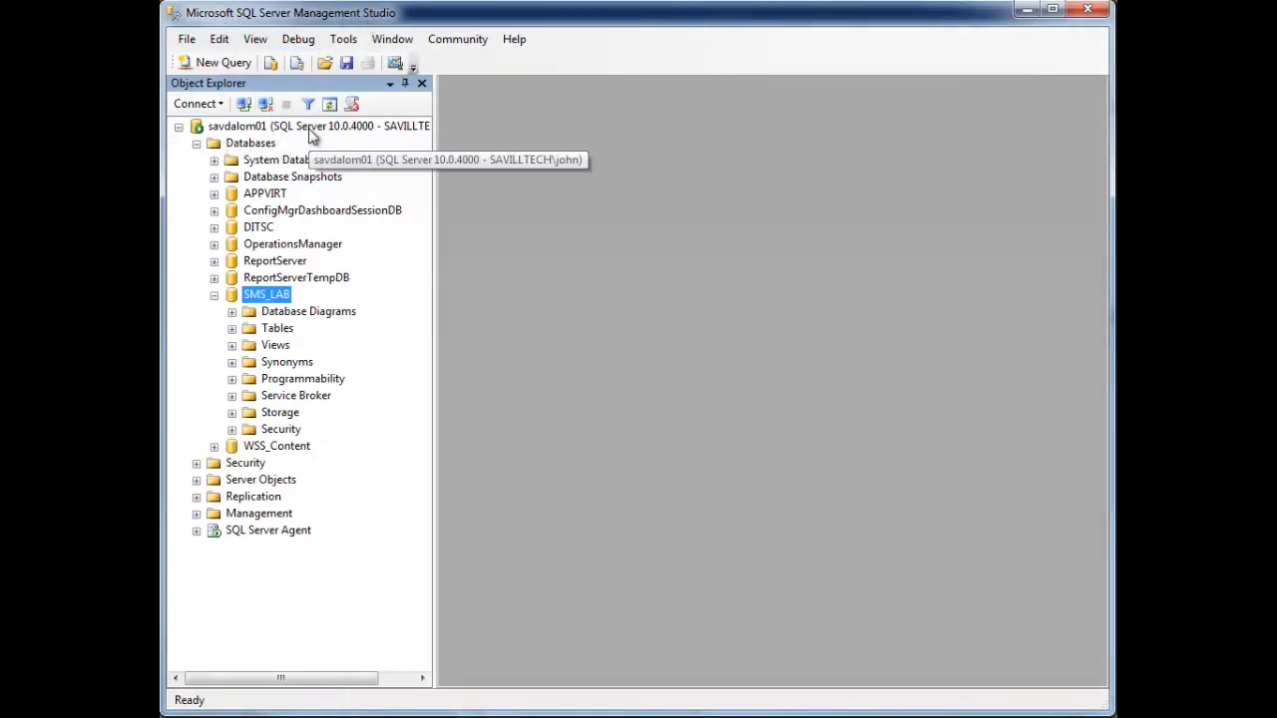
right_click(270, 297)
left_click(337, 336)
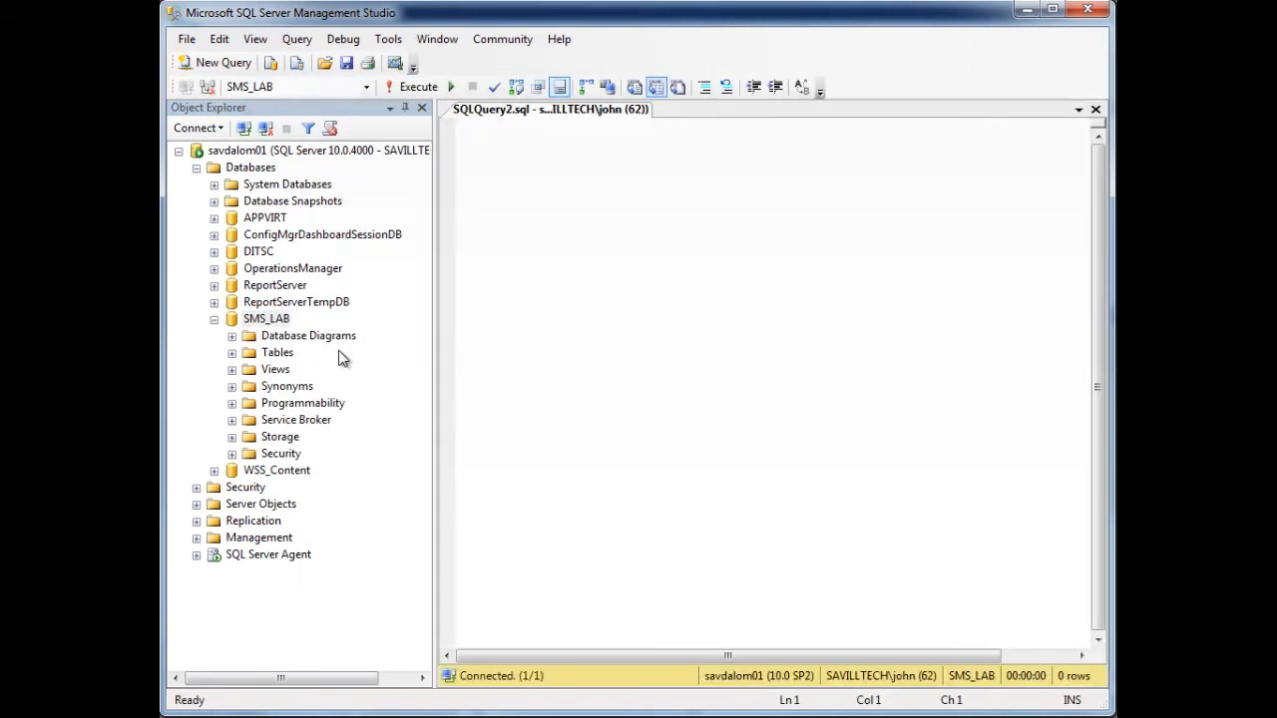
key("ctrl+v")
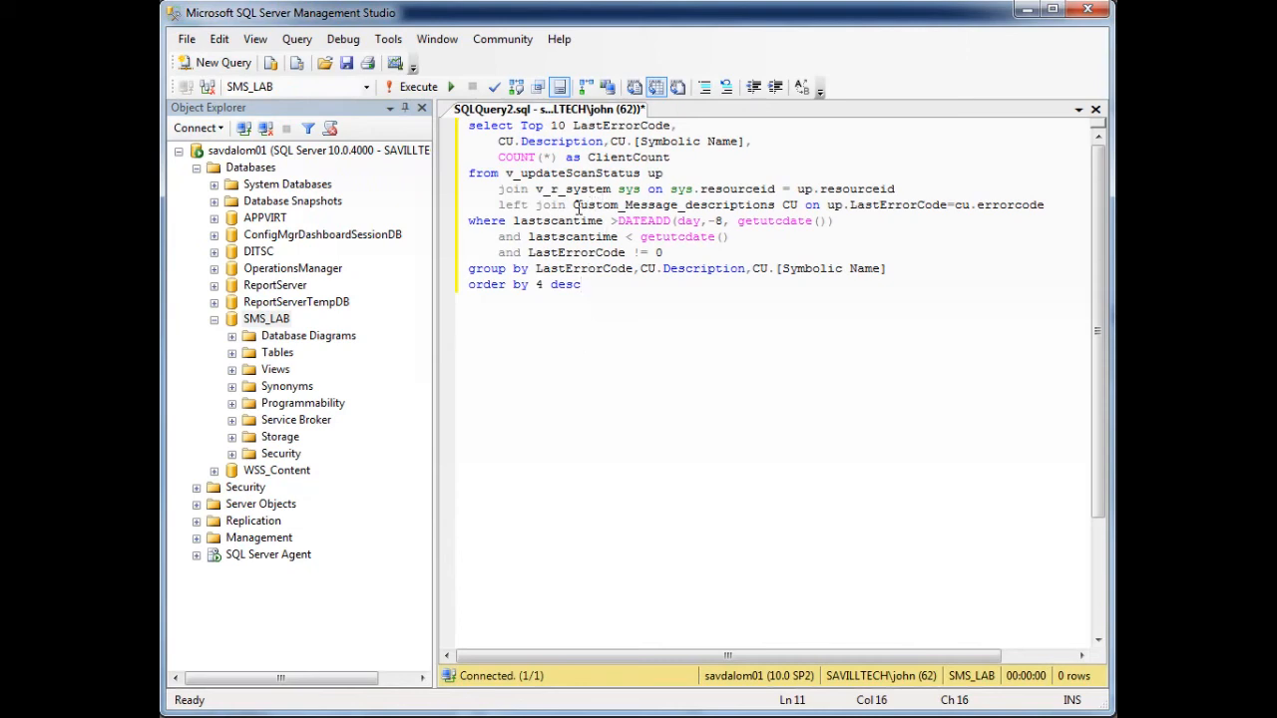
- Replace Custom_Message_descriptions in the left join with ConfigMgr_Error_Descriptions, checking the name among the SMS_LAB tables, and execute the query
left_click_drag(573, 205, 770, 204)
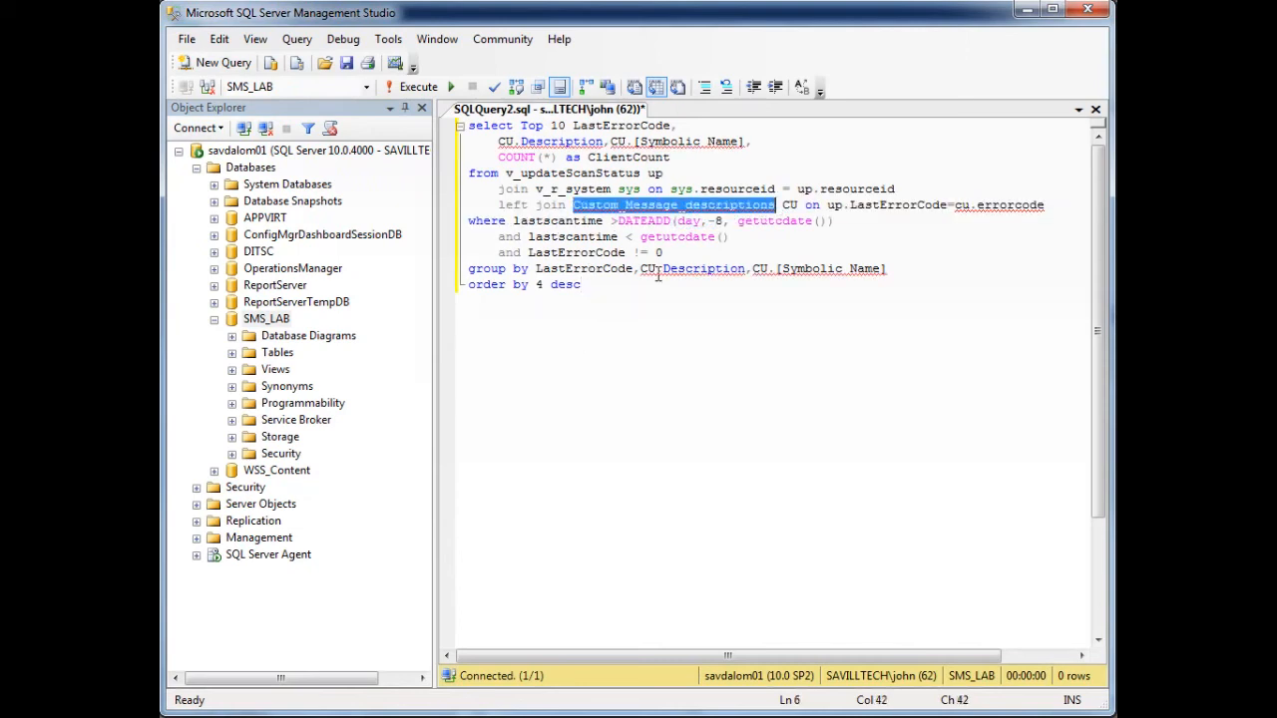
left_click(231, 352)
left_click_drag(423, 182, 423, 271)
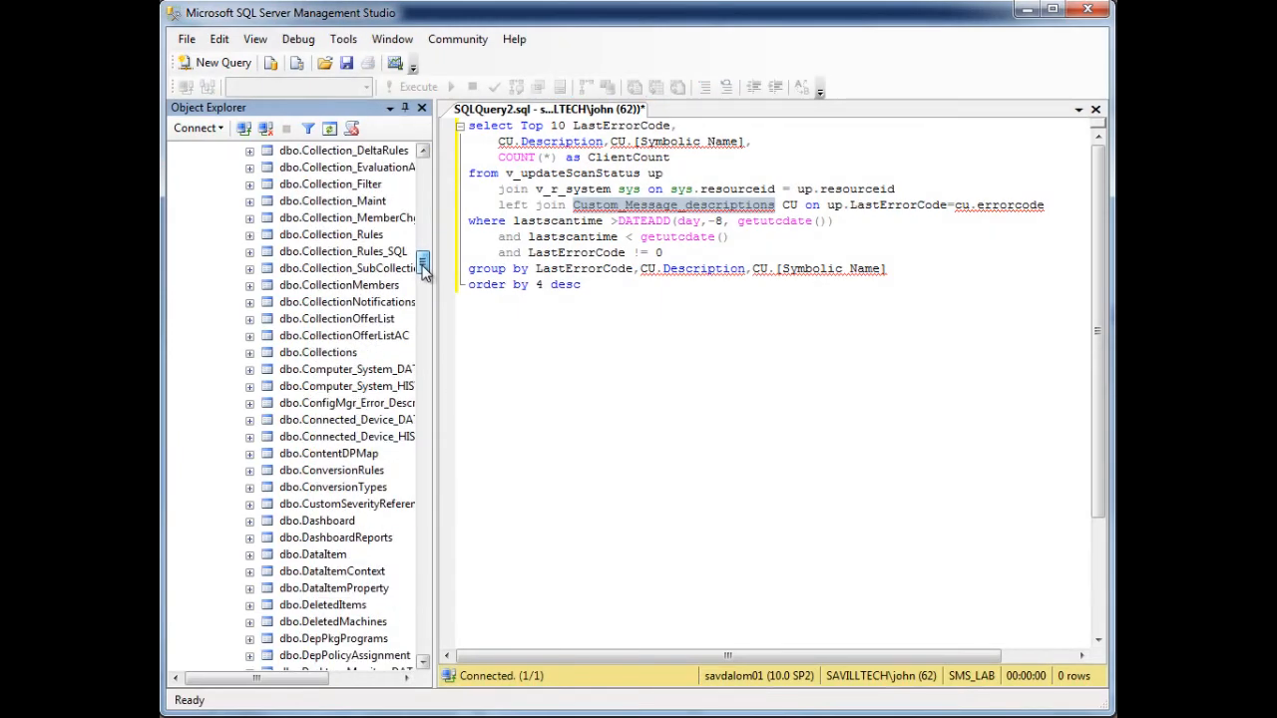
mouse_move(307, 679)
left_mouse_down()
mouse_move(341, 680)
mouse_move(310, 678)
left_mouse_up()
left_click_drag(770, 212, 577, 212)
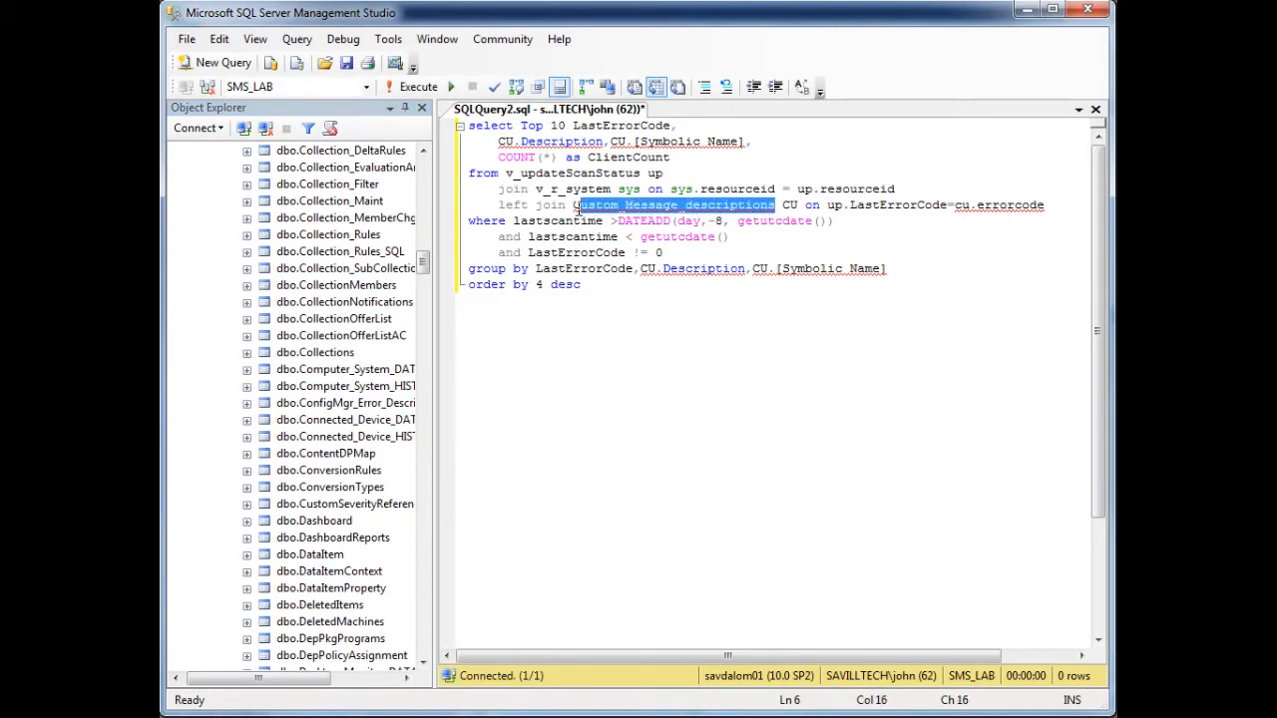
type("onfigM")
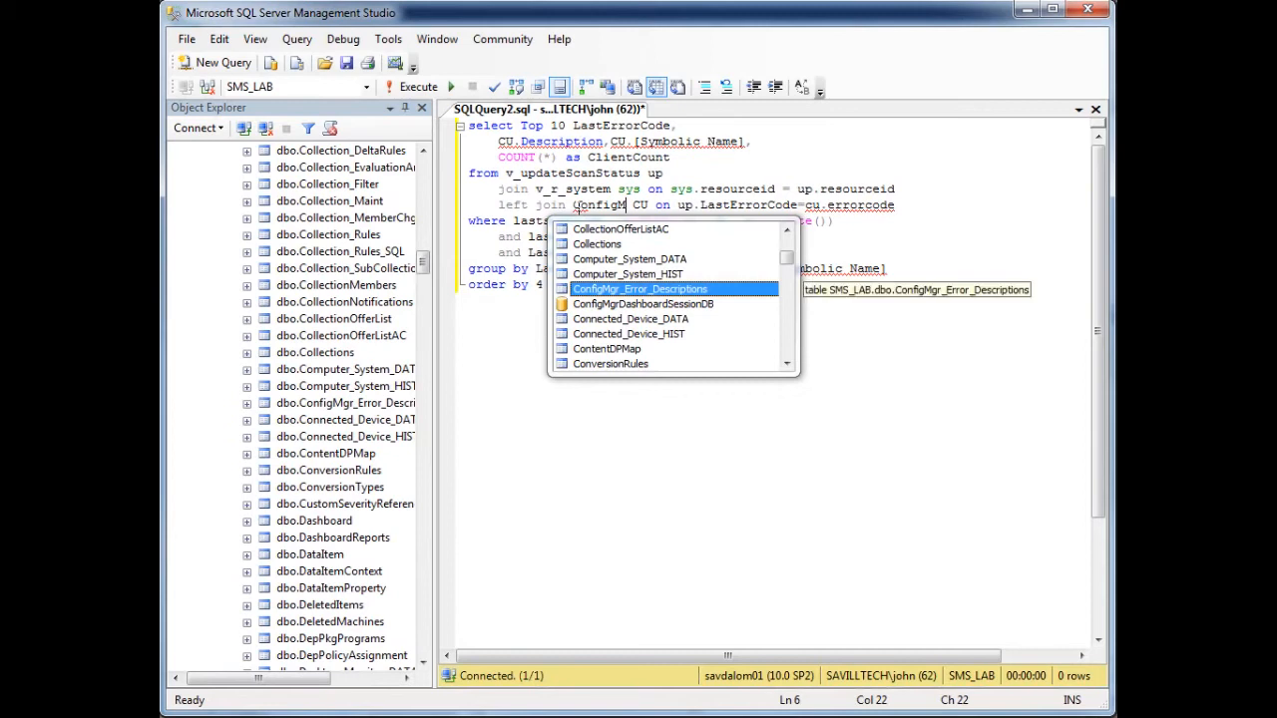
key("Tab")
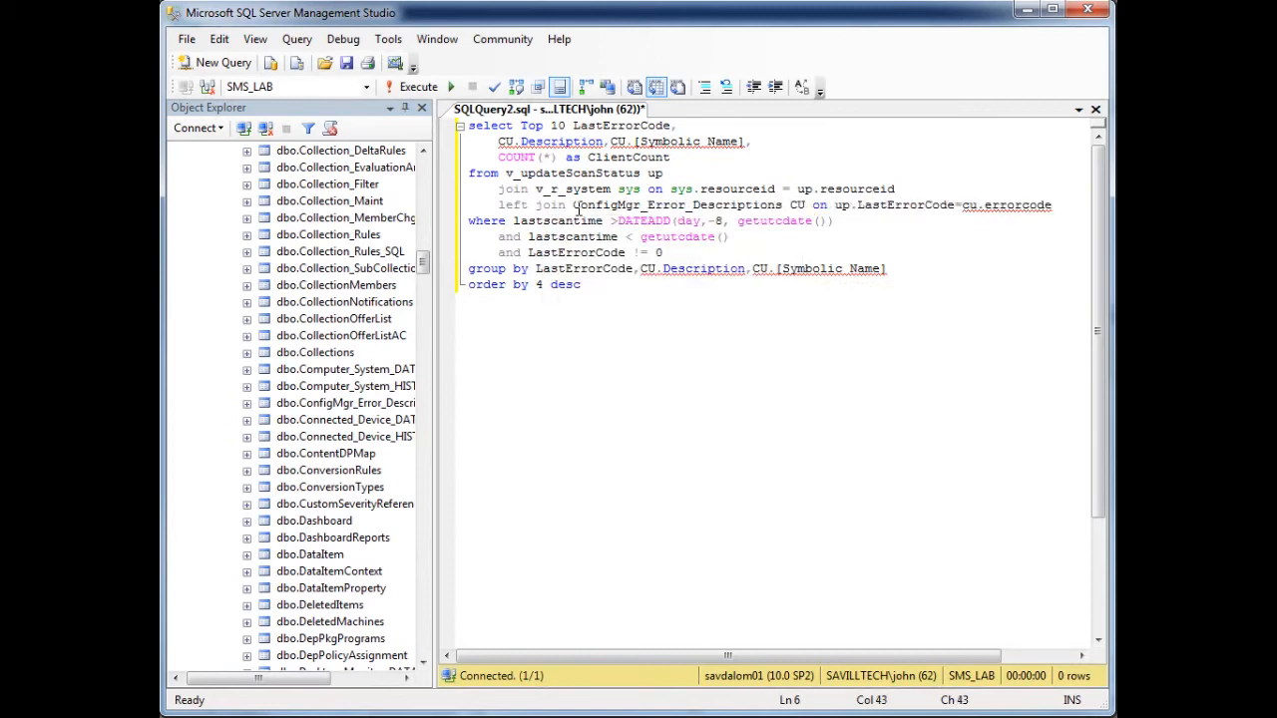
left_click(420, 87)
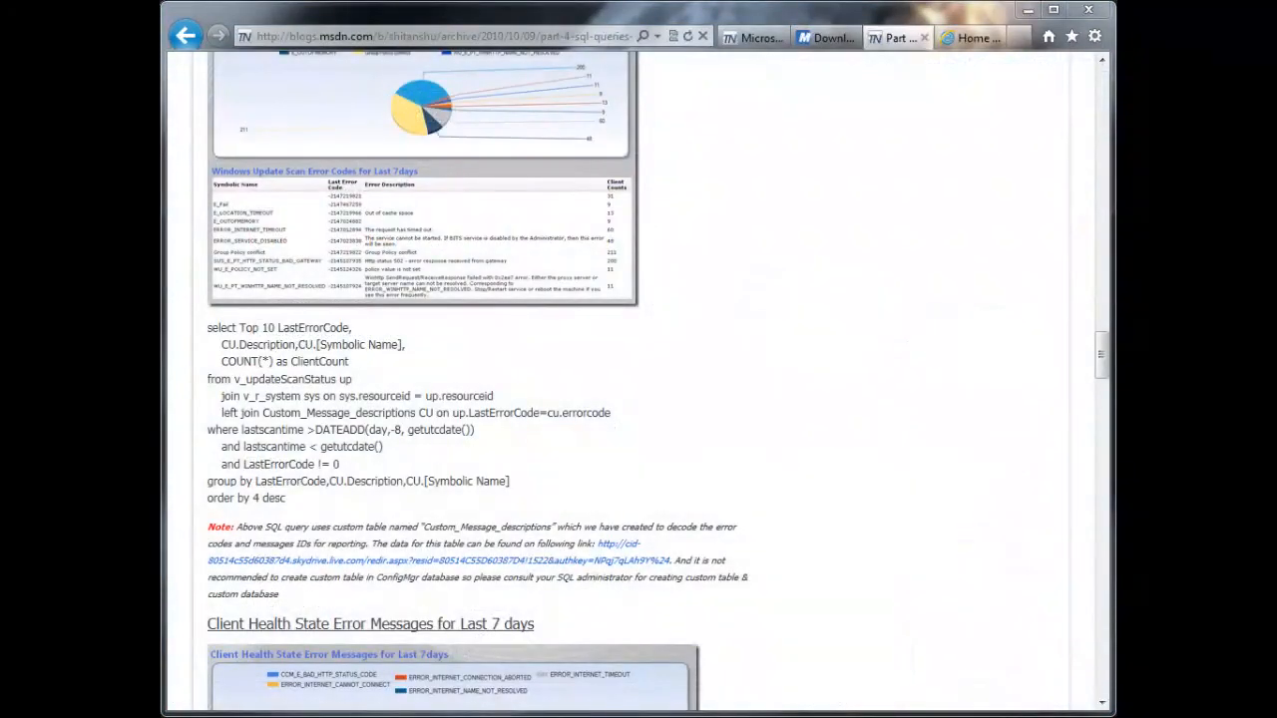
- Copy the Client Health State Error Messages query from the blog post and paste it over the existing query in Management Studio
scroll(633, 310, "down", 4)
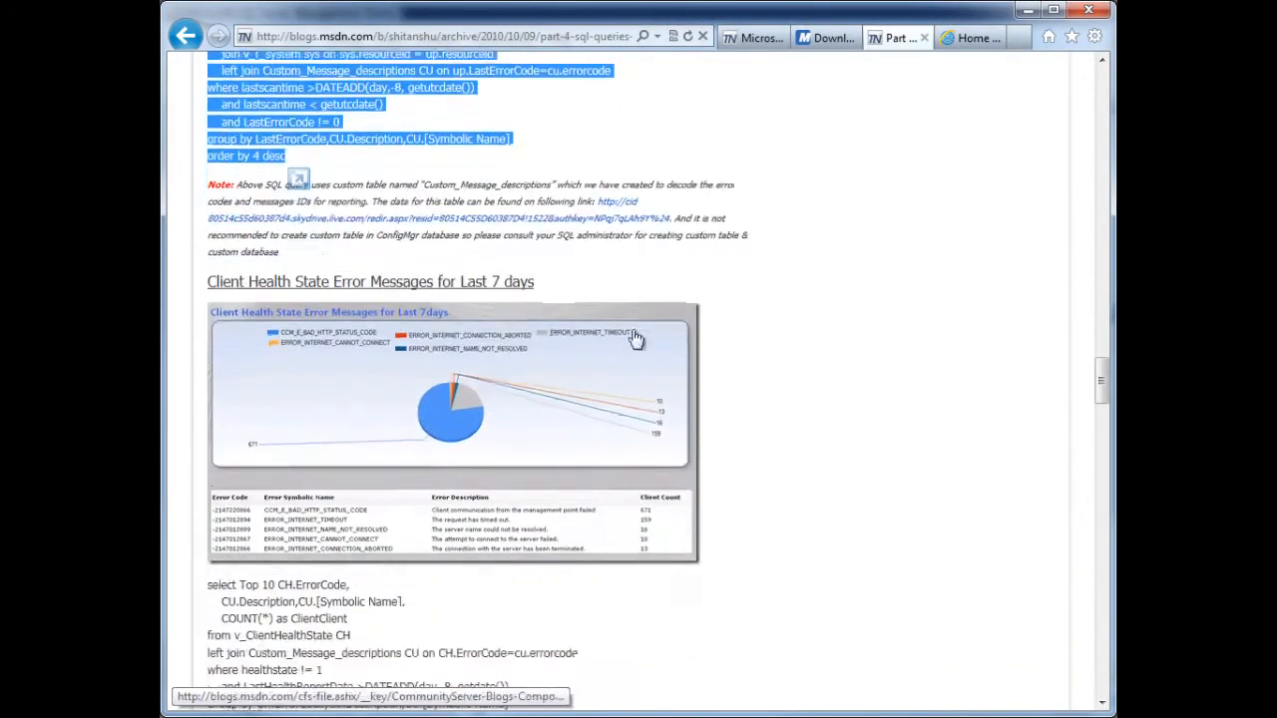
scroll(636, 340, "down", 2)
left_click_drag(286, 507, 206, 372)
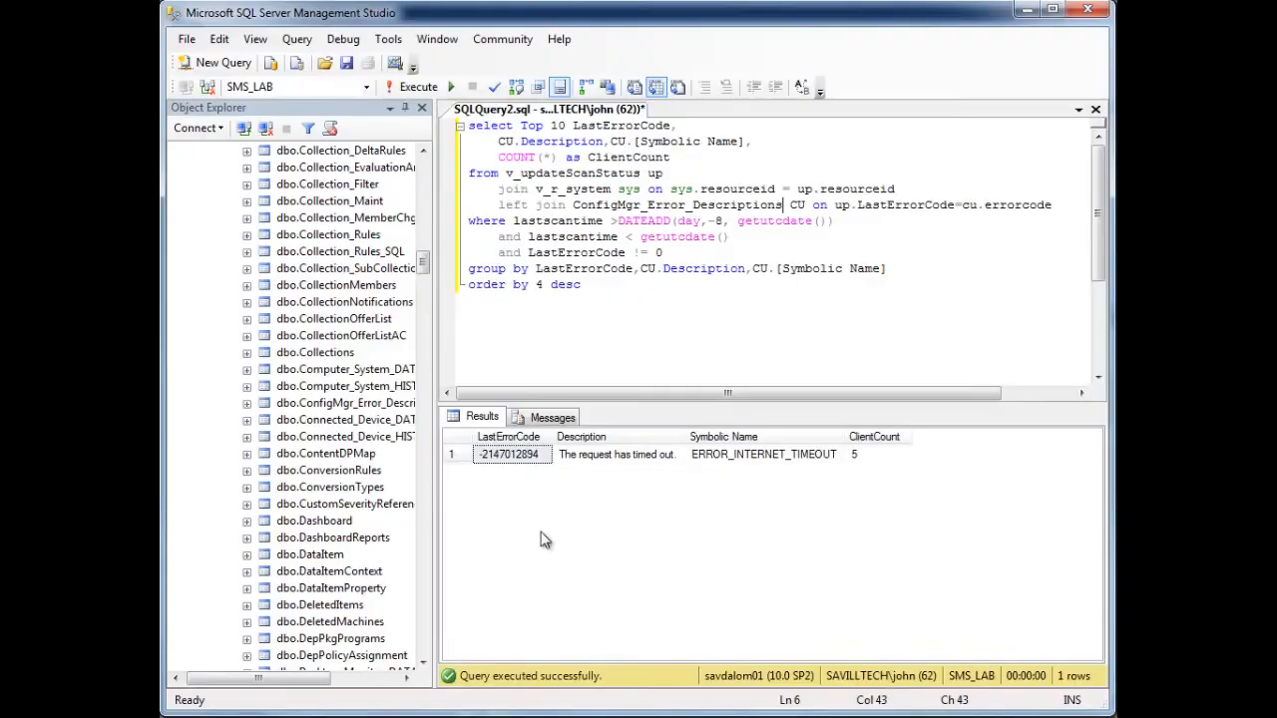
type("select Top 10 CH.ErrorCode,     CU.Description,CU.[Symbolic Name],     COUNT(*) as ClientClient from v_ClientHealthState CH left join Custom_Message_descriptions CU on CH.ErrorCode=cu.errorcode where healthstate != 1     and LastHealthReportDate >DATEADD(day,-8, getdate()) Group by CH.ErrorCode,CU.Description,CU.[Symbolic Name] order by 4 desc")
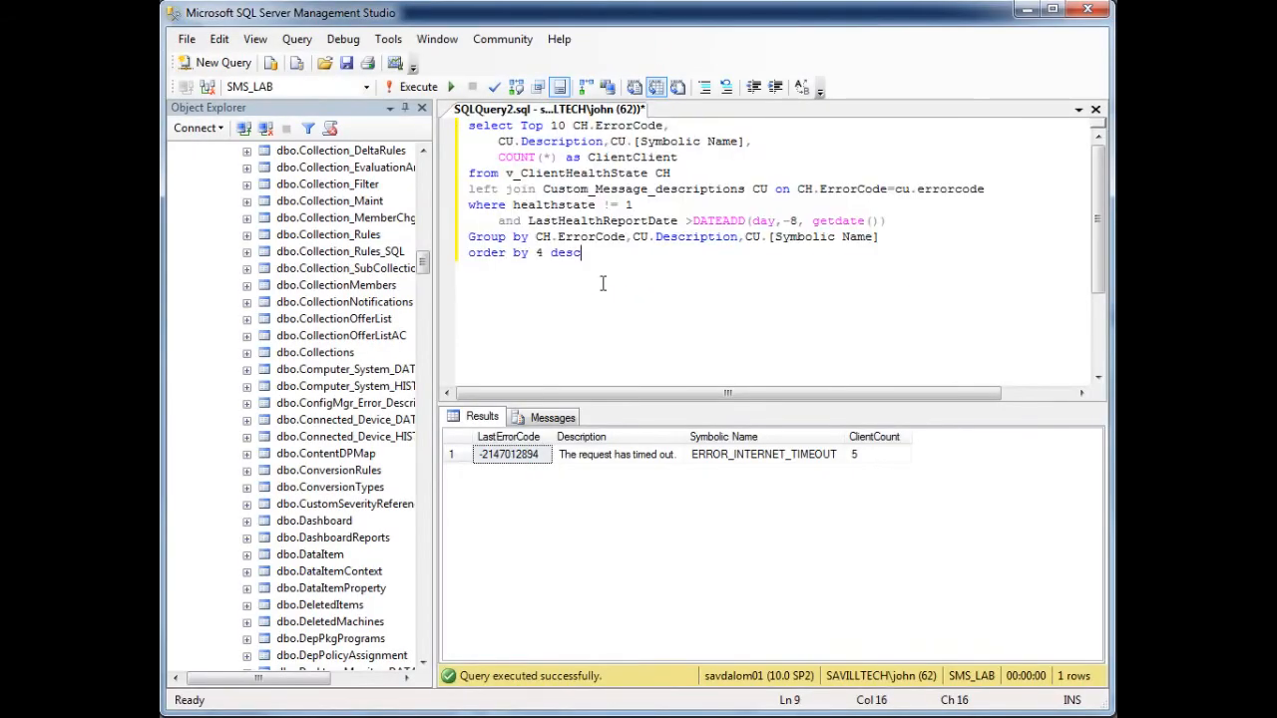
- Change the joined table in the client health query to ConfigMgr_Error_Descriptions and execute it
left_click_drag(542, 189, 750, 192)
type("Config")
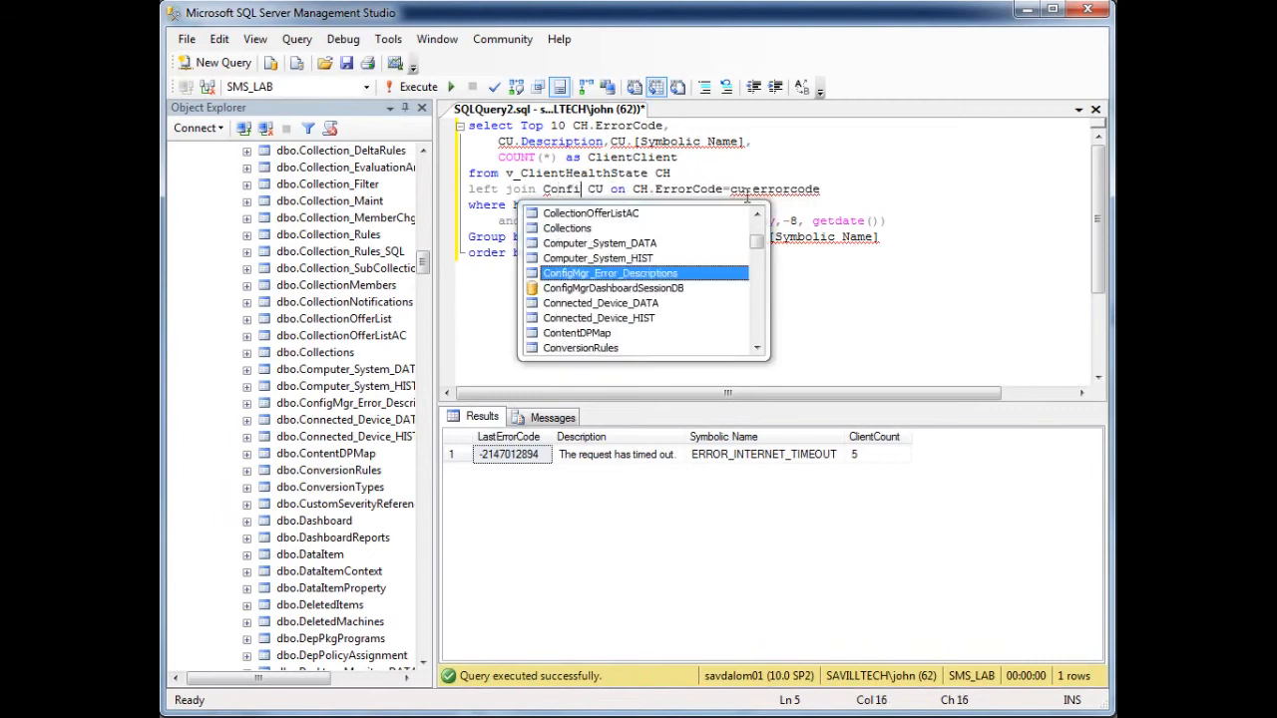
key("Tab")
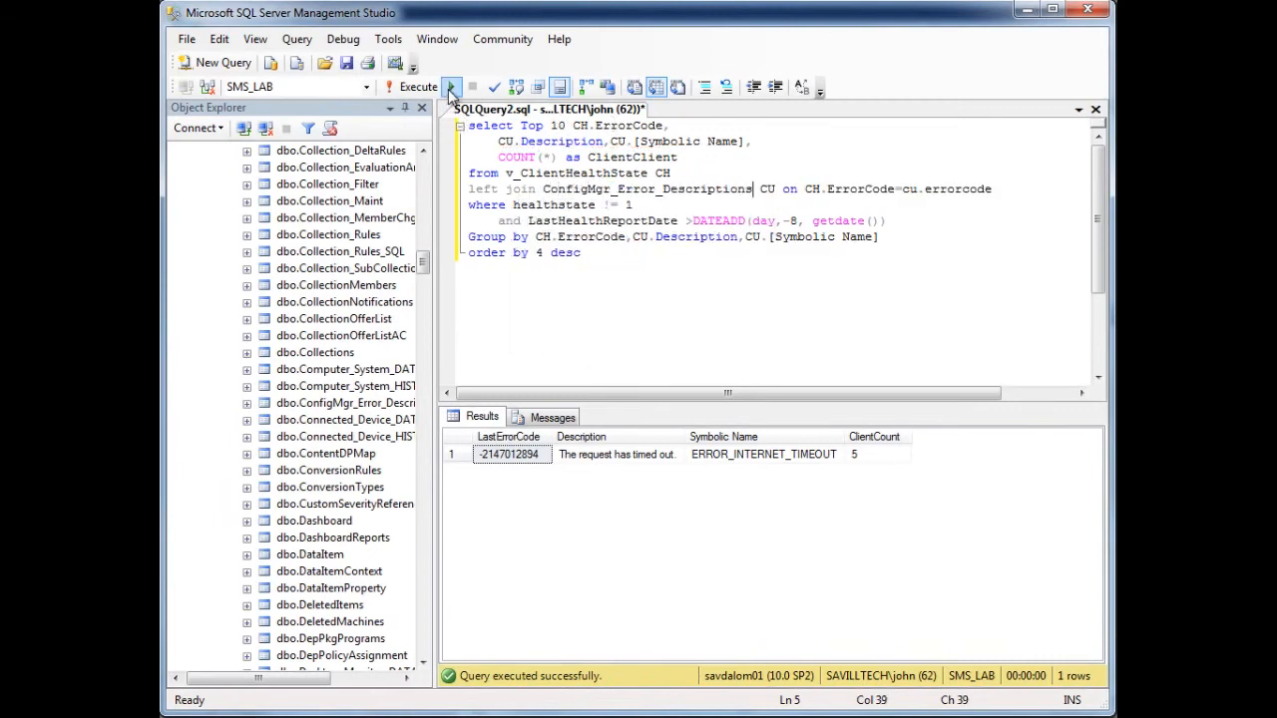
left_click(421, 88)
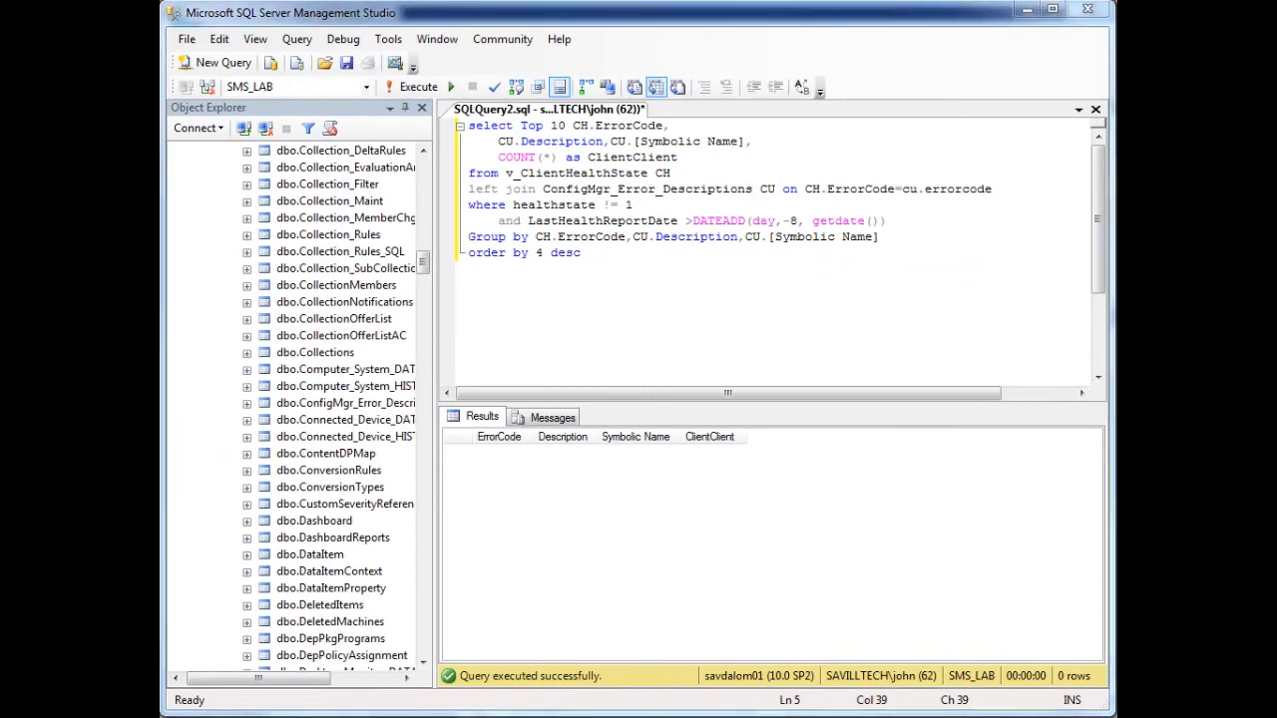
- Copy the Client Error Status Messages for last 7 days query from the blog post and paste it over the existing query in Management Studio
key("alt+Tab")
scroll(464, 254, "down", 5)
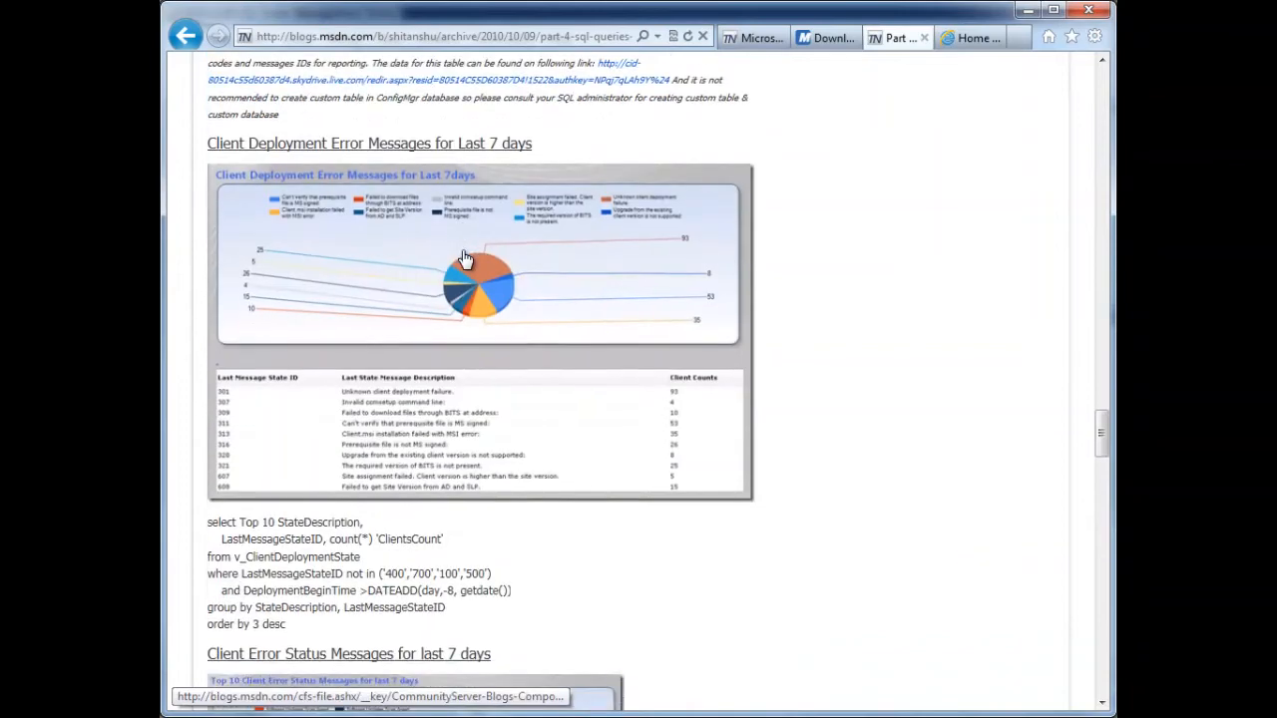
scroll(464, 258, "down", 3)
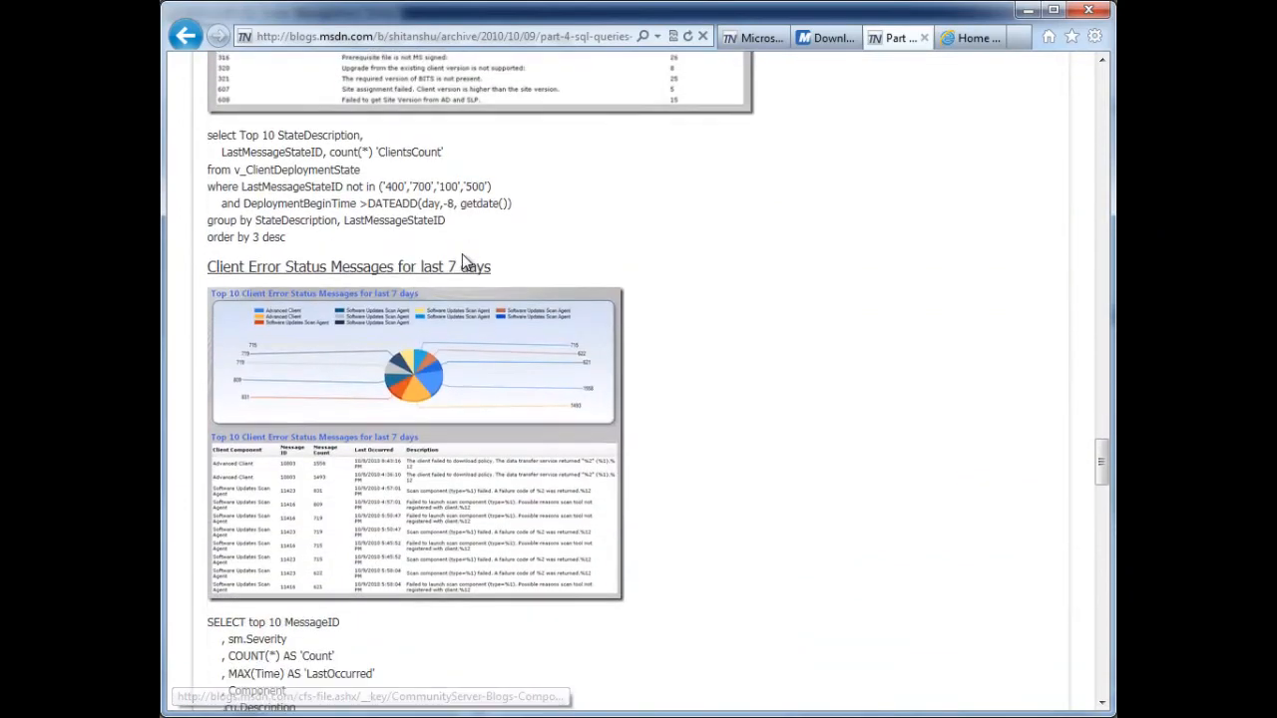
scroll(465, 263, "down", 3)
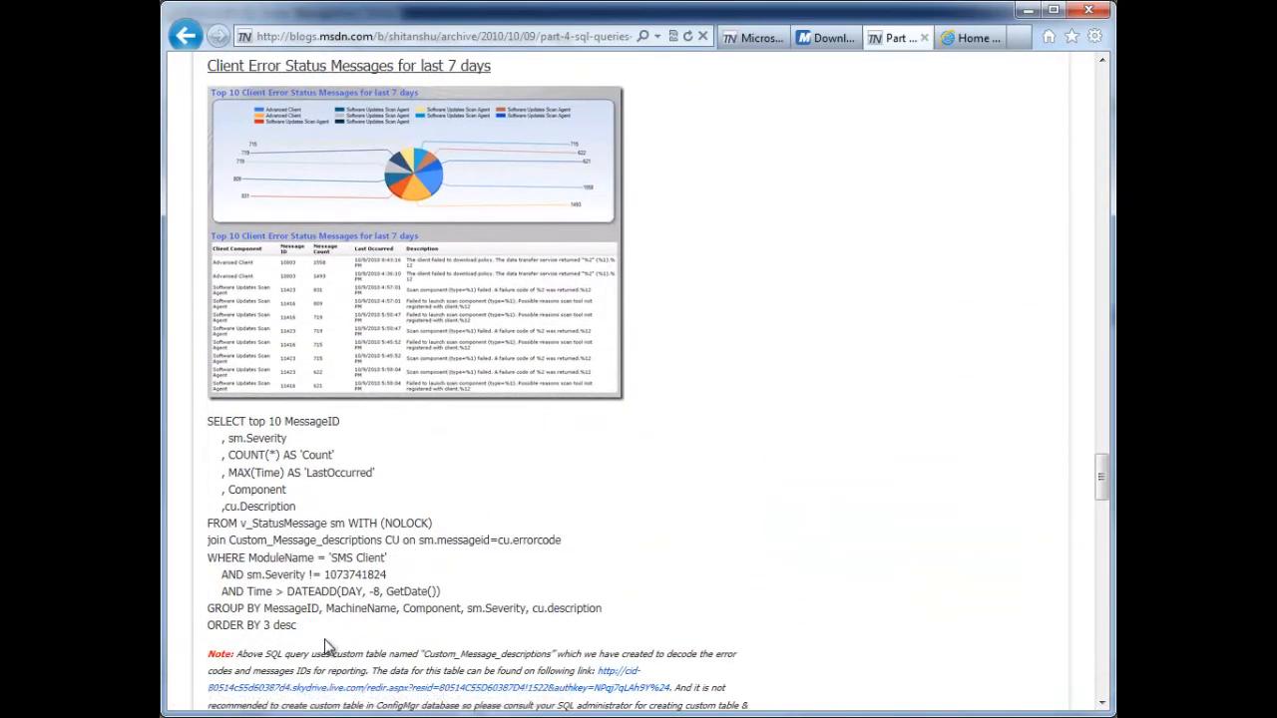
left_click_drag(300, 626, 215, 424)
key("ctrl+c")
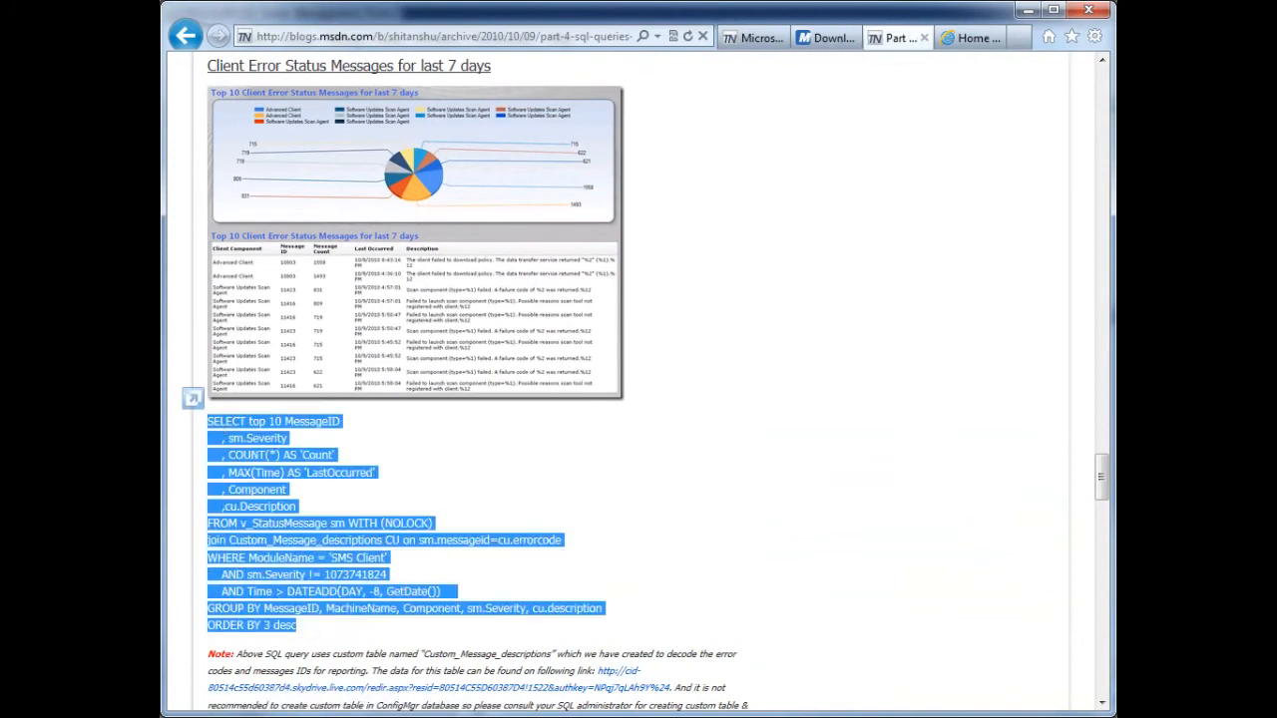
key("alt+Tab")
left_click(671, 314)
key("ctrl+a")
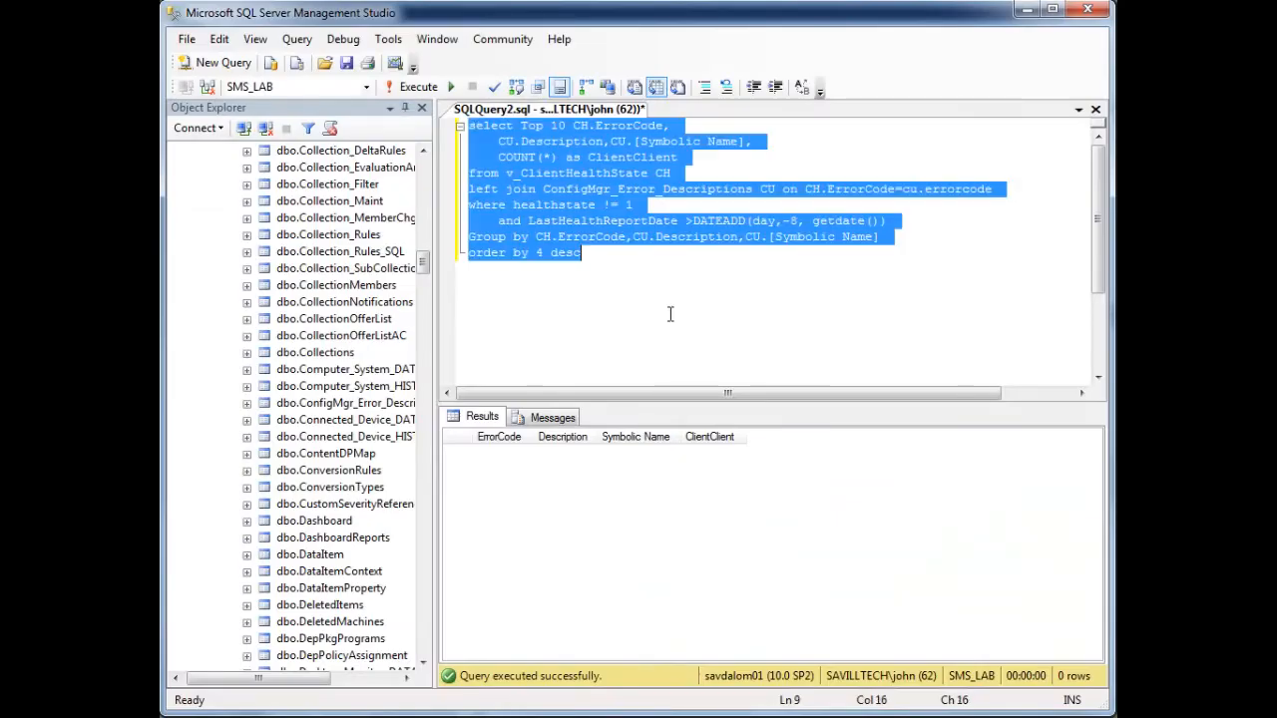
key("ctrl+v")
- Replace Custom_Message_descriptions in the join with ConfigMgr_Error_Descriptions and execute the query
left_click_drag(708, 238, 510, 239)
type("onfig")
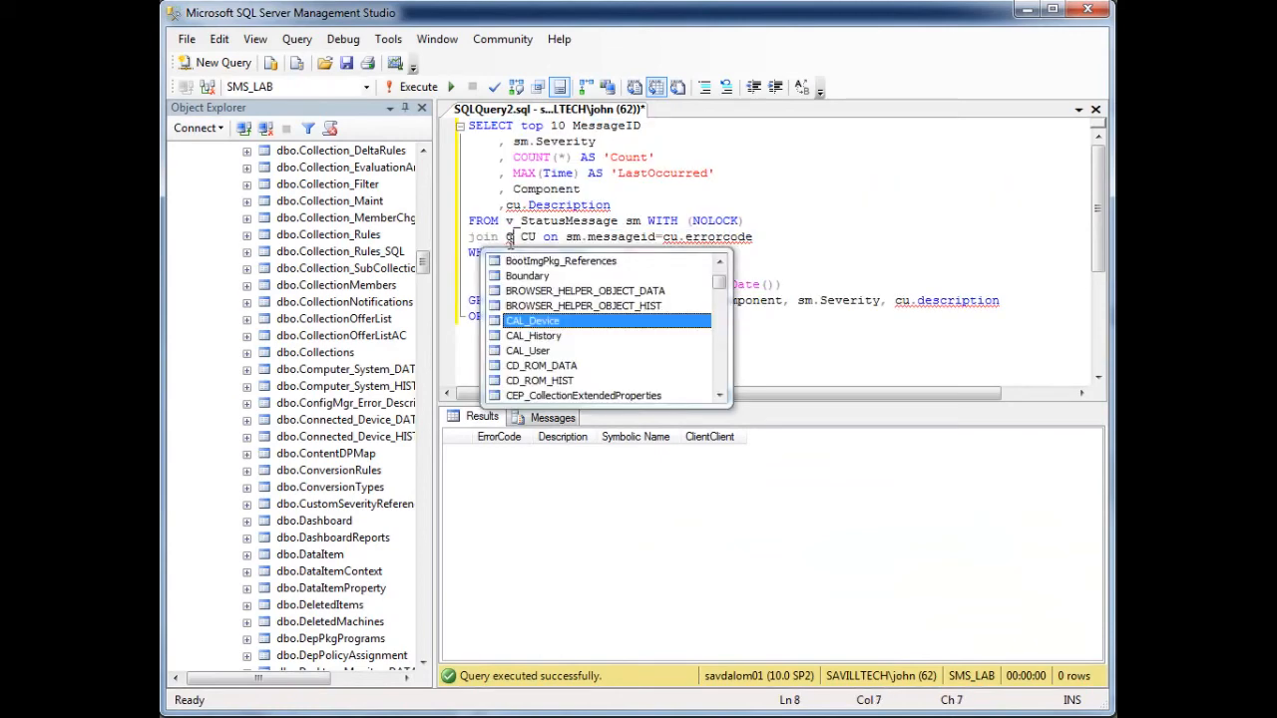
key("Tab")
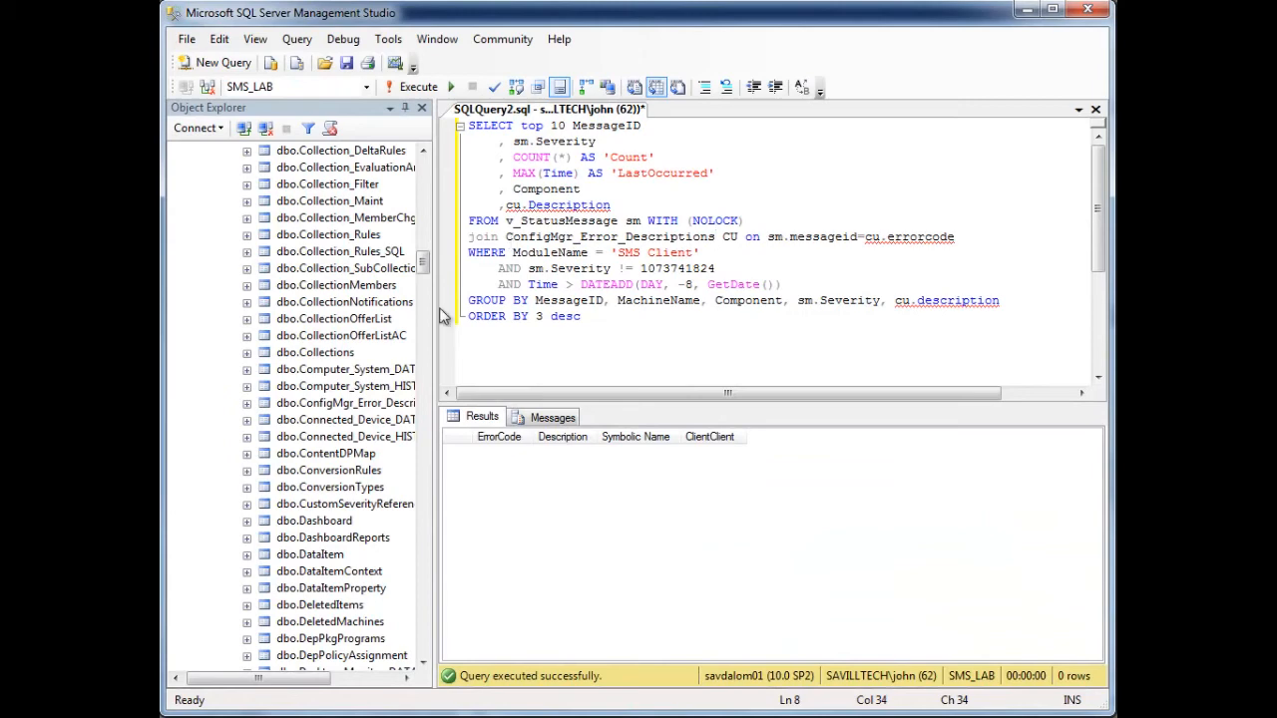
left_click(416, 88)
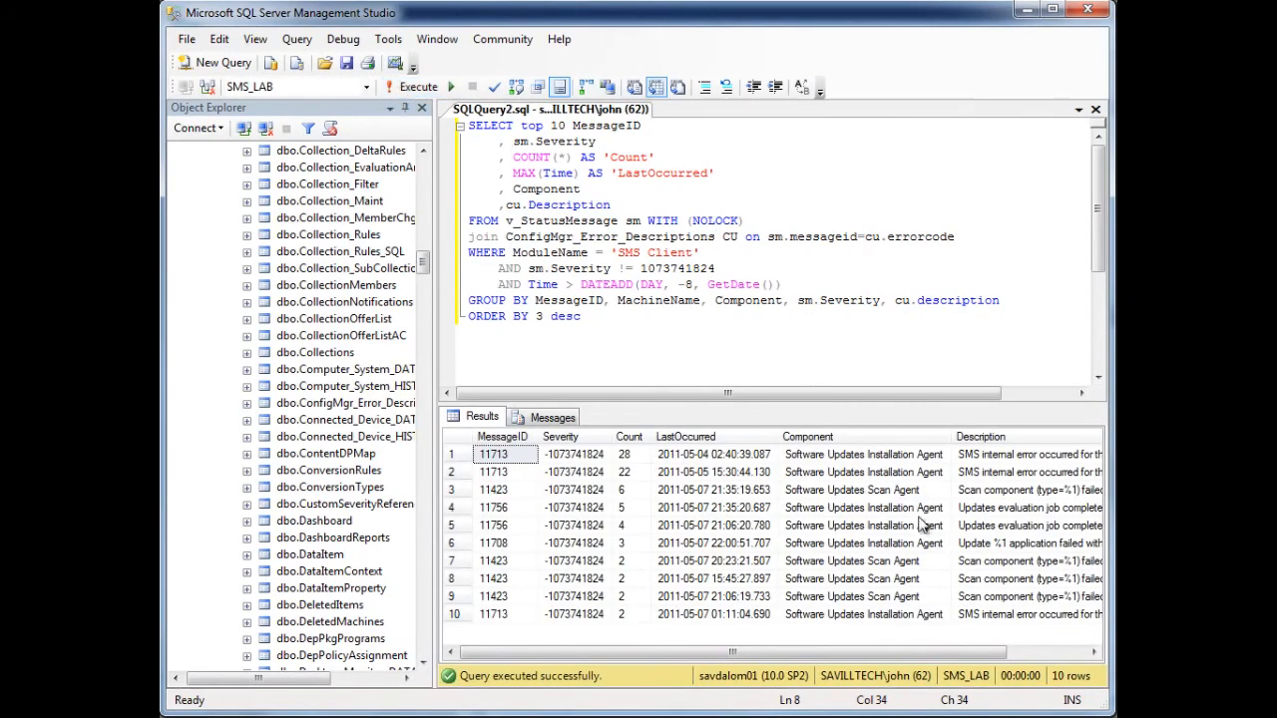
left_click_drag(912, 654, 885, 645)
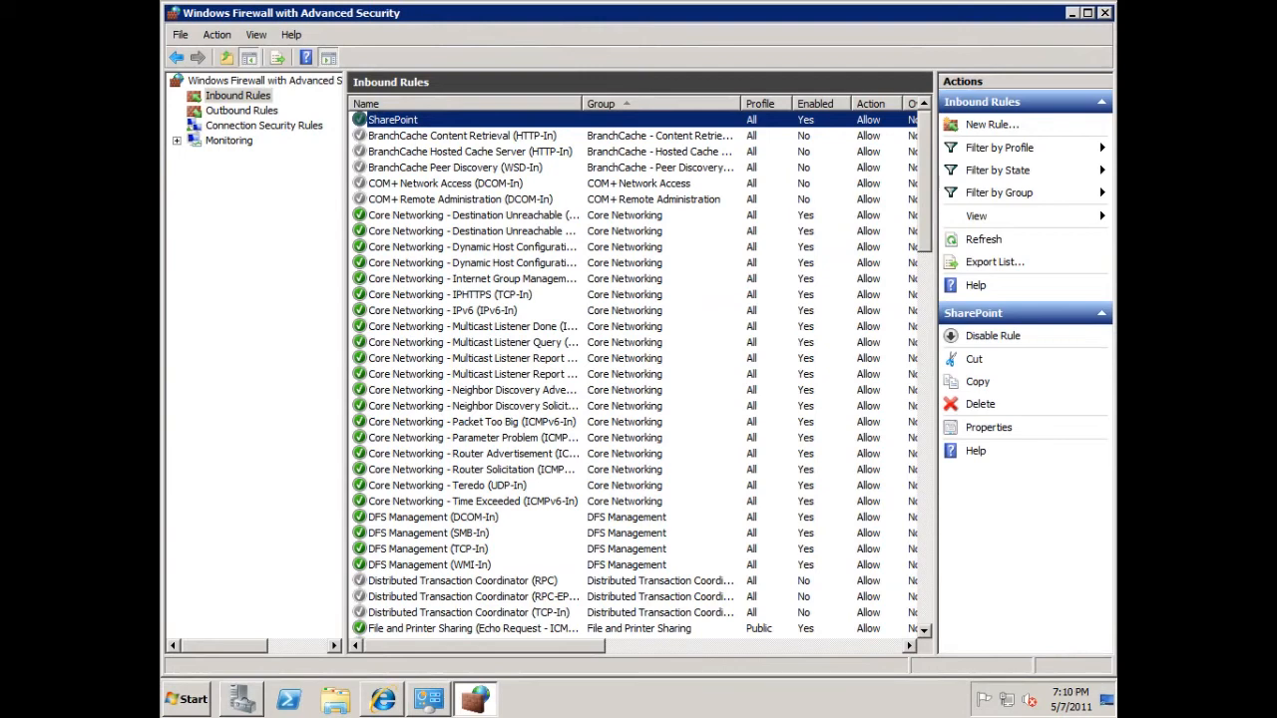
- Switch to the Configuration Manager 2007 Dashboard in the browser and put its home page into edit mode
mouse_move(429, 699)
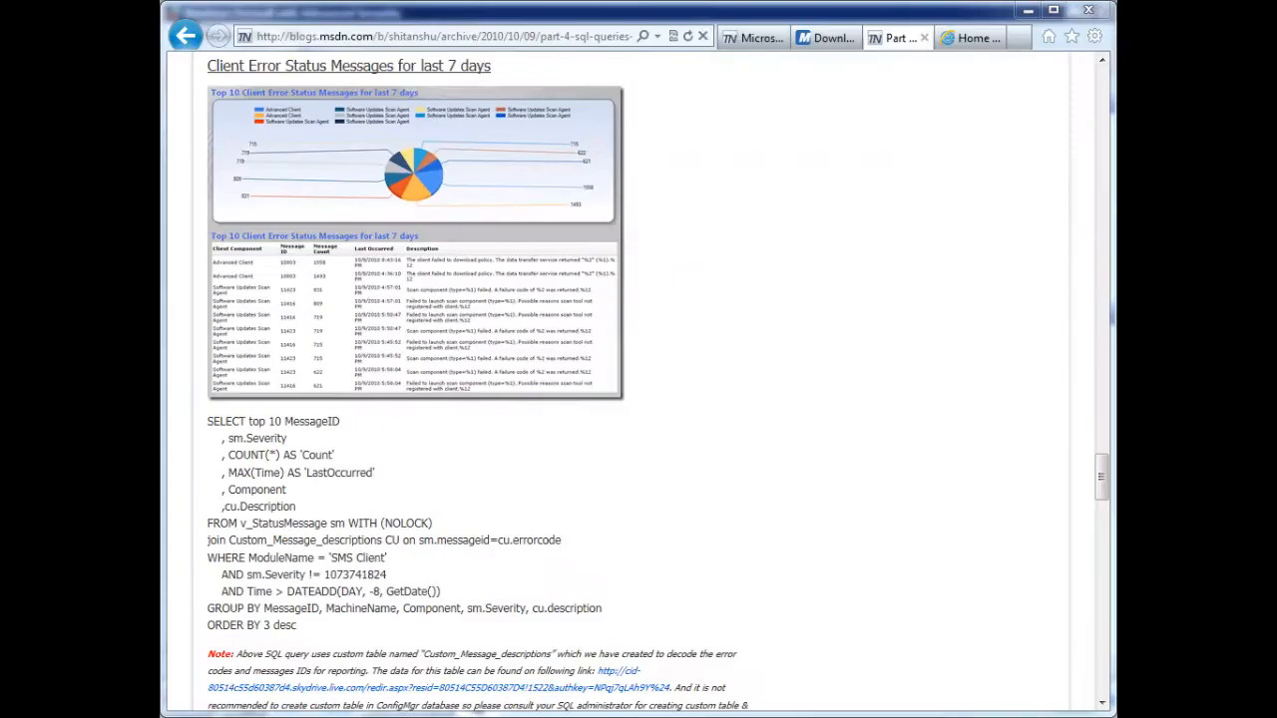
left_click_drag(297, 625, 672, 379)
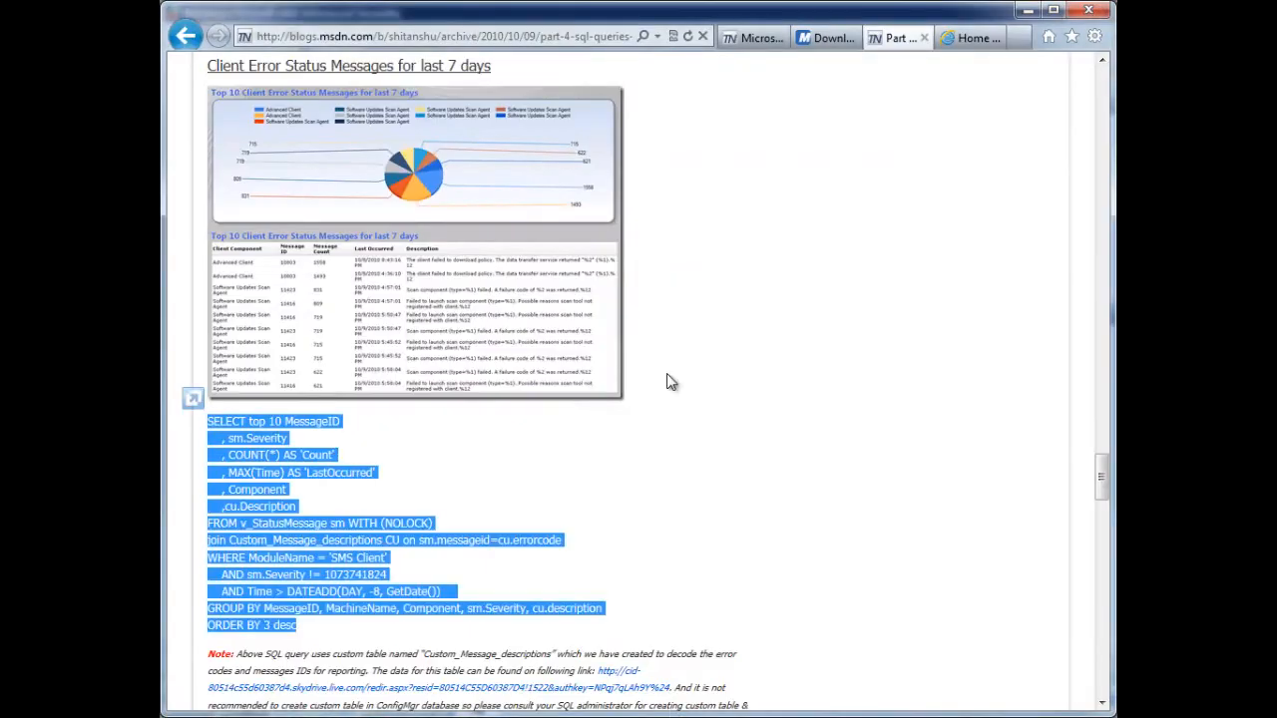
left_click(458, 433)
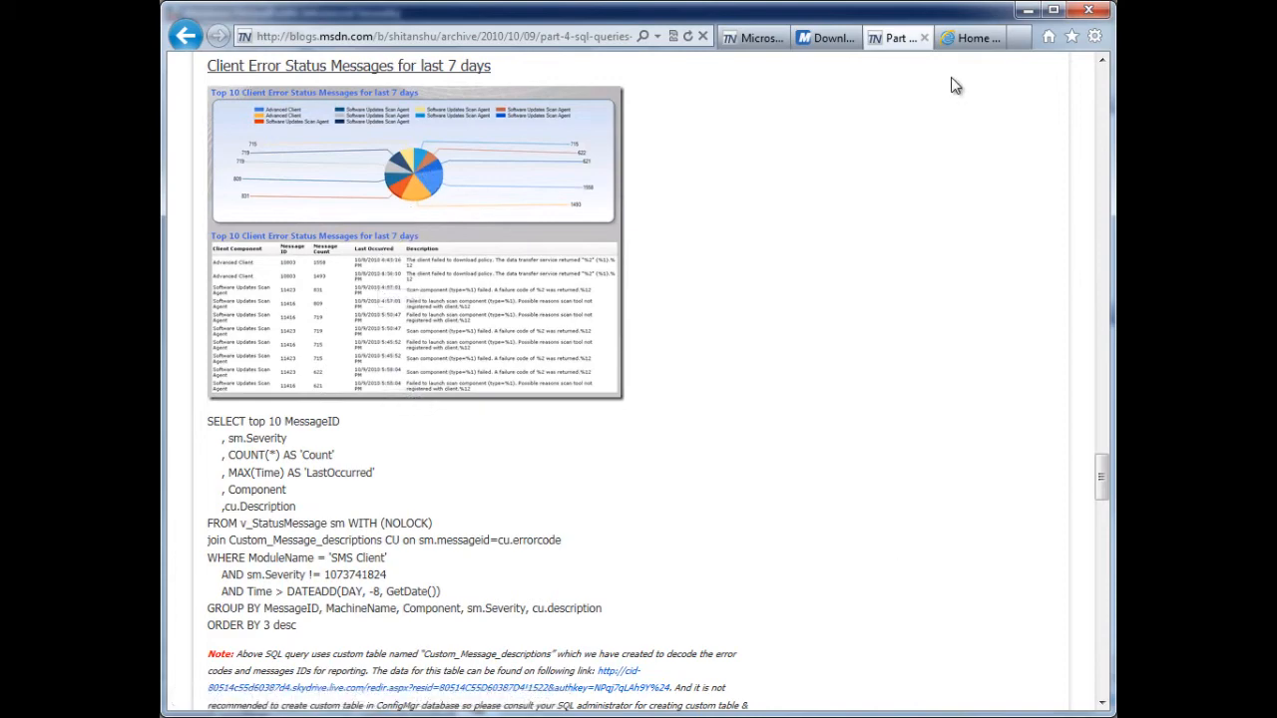
left_click(968, 39)
left_click_drag(1094, 595, 1098, 144)
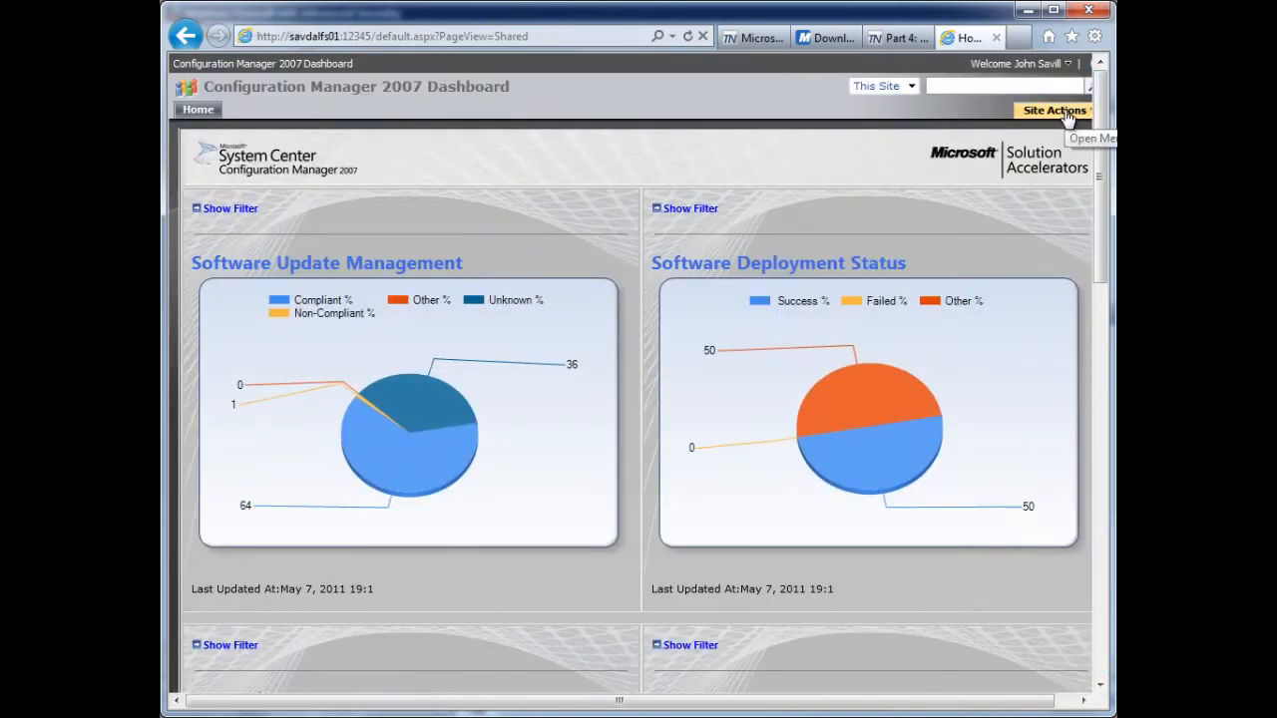
left_click(1068, 117)
left_click(938, 190)
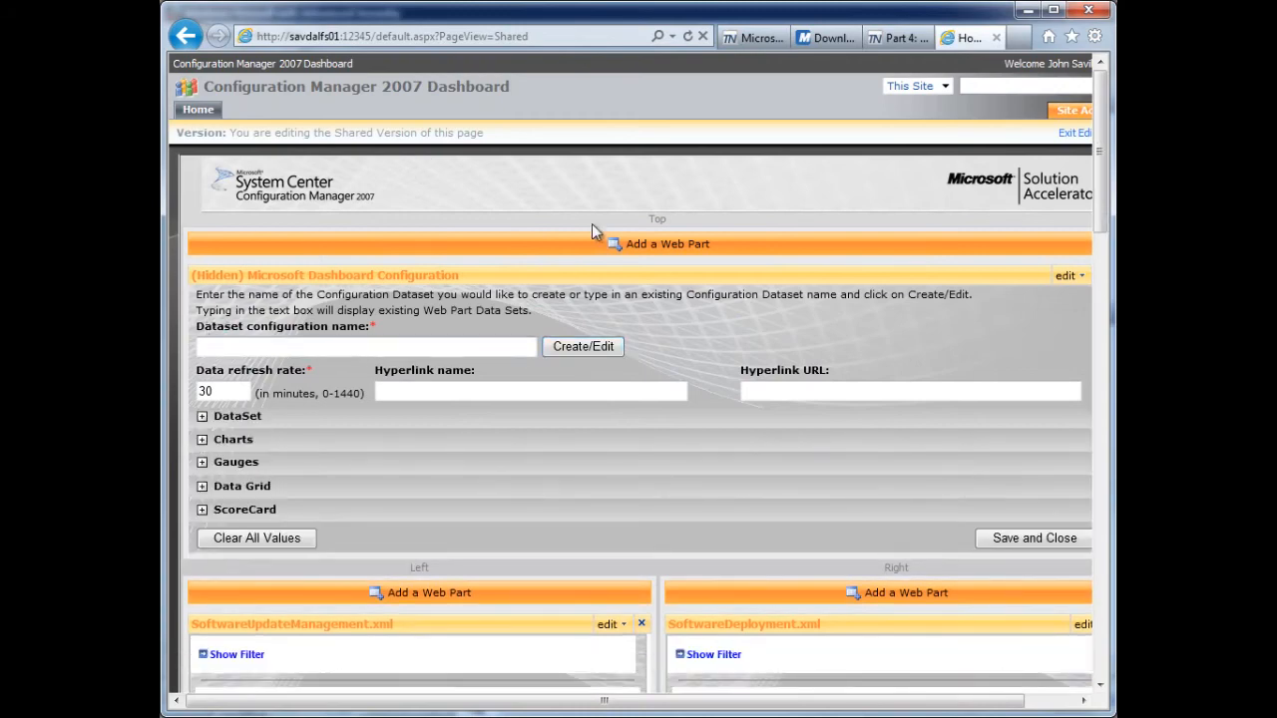
- Check the query's heading in the blog post and enter ClientErrorStatus7Days as the dataset configuration name
left_click(901, 38)
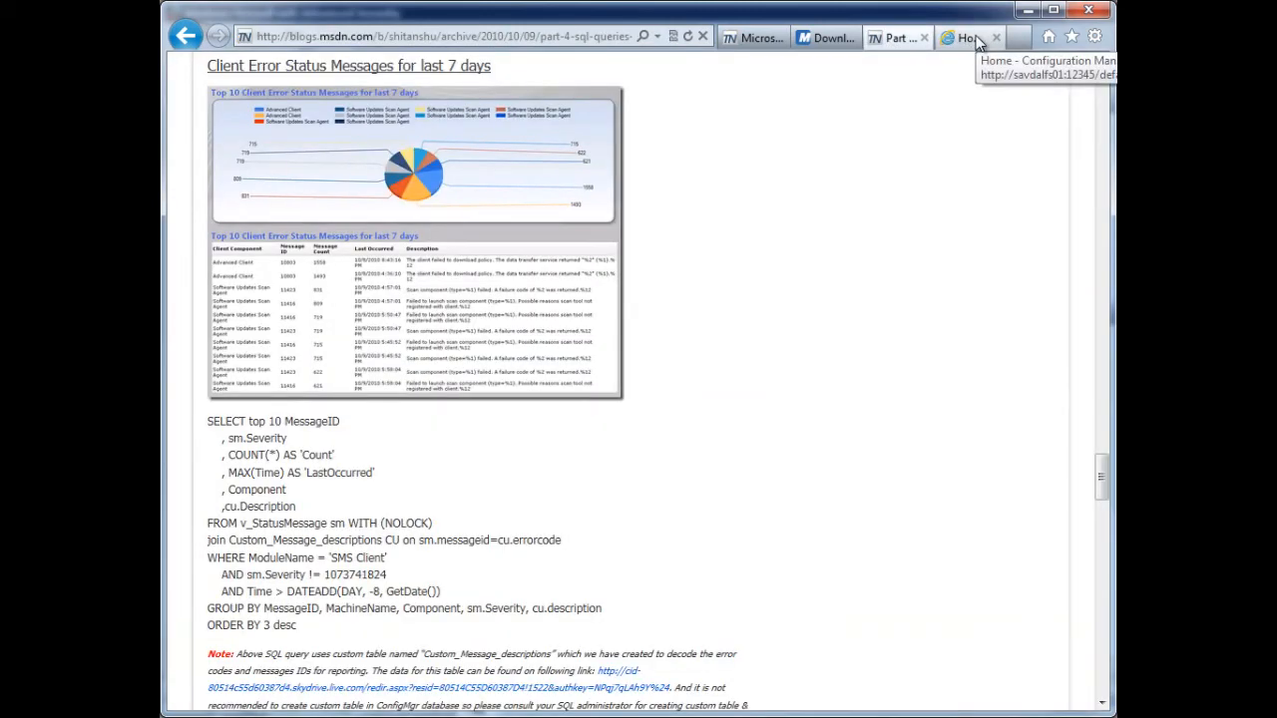
left_click(965, 37)
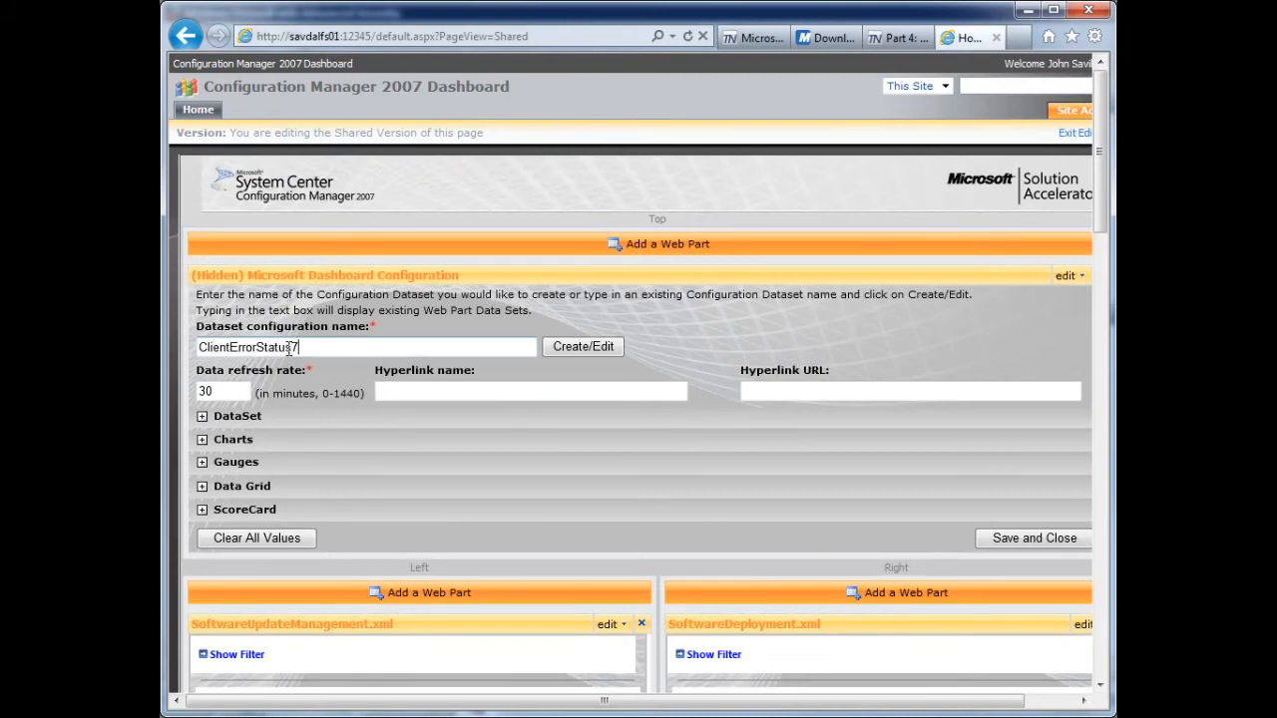
left_click(289, 347)
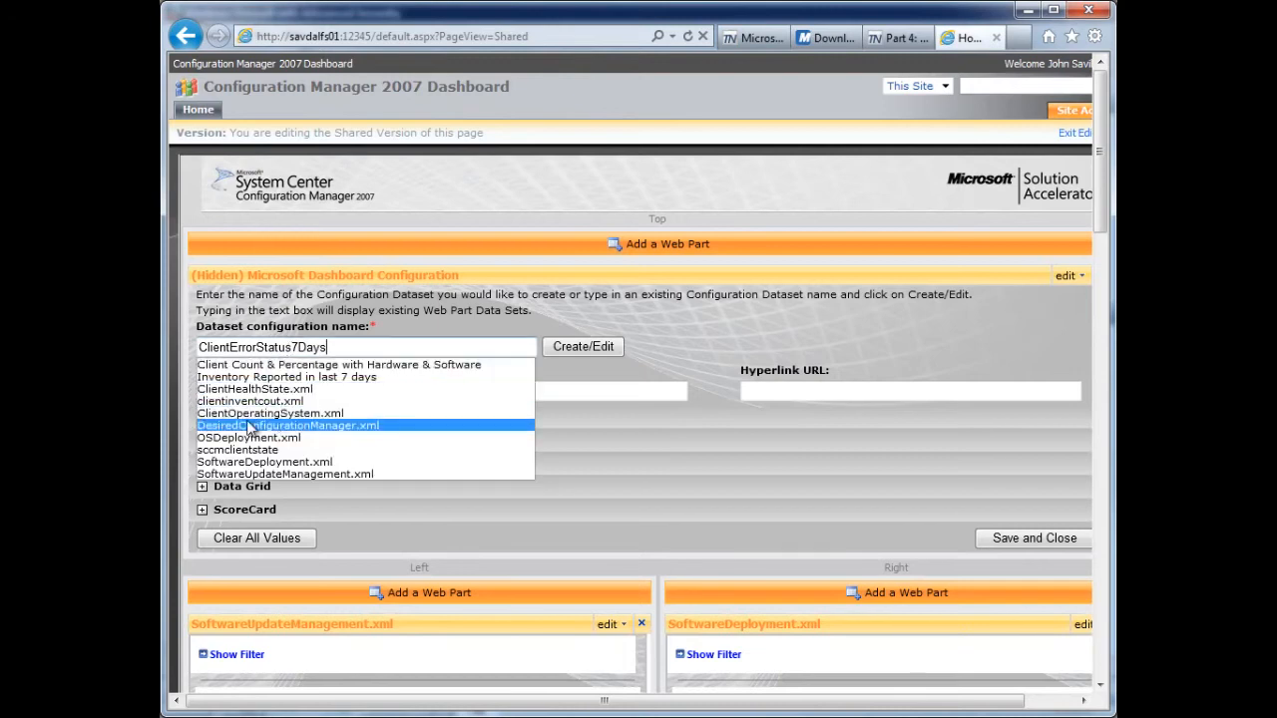
left_click(698, 341)
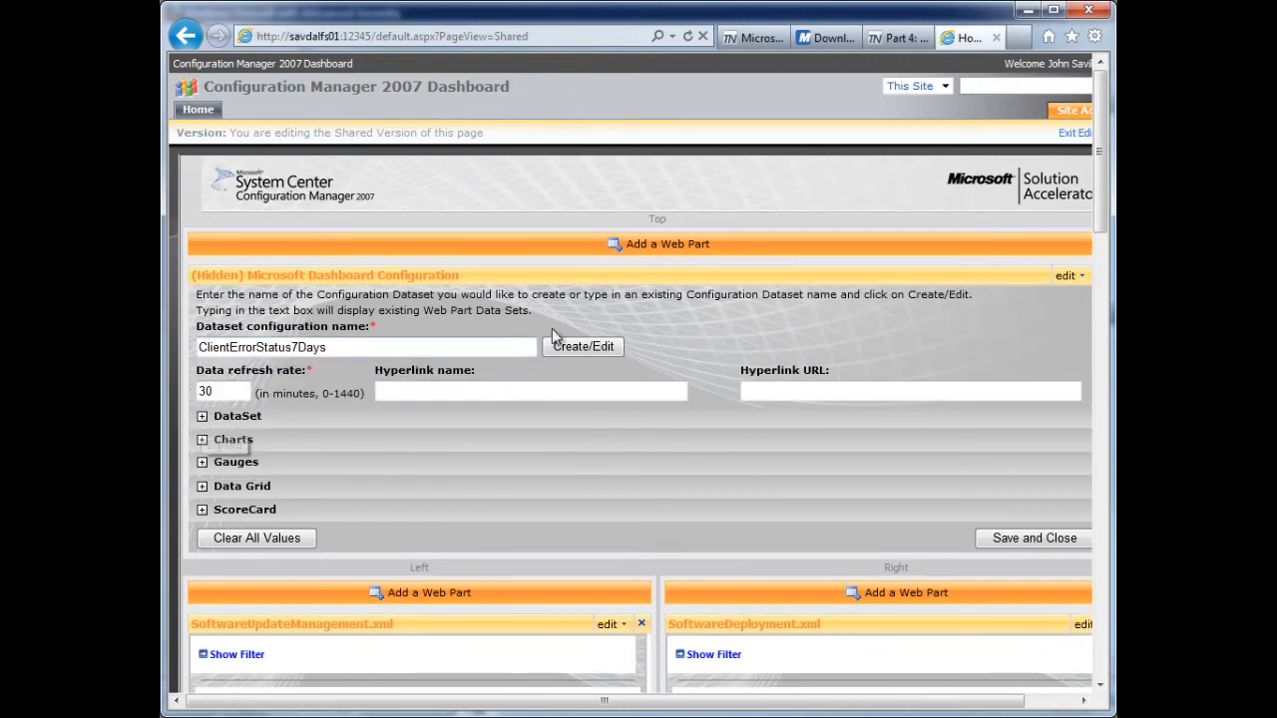
- Expand the DataSet settings and set the database server to savdalom01 and the database name to SMS_LAB
left_click(202, 417)
left_click(295, 490)
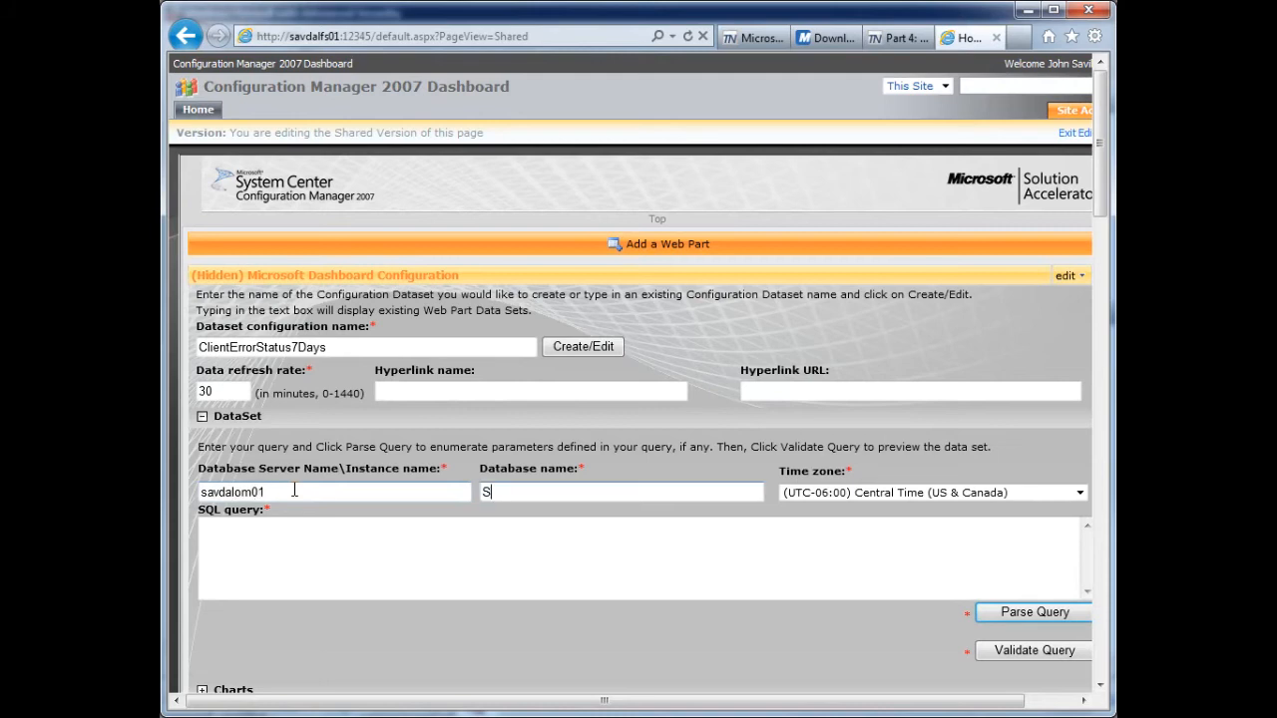
left_click(328, 536)
- Copy the complete client error status query from Management Studio and paste it as the dataset's SQL query on the dashboard
key("alt+Tab")
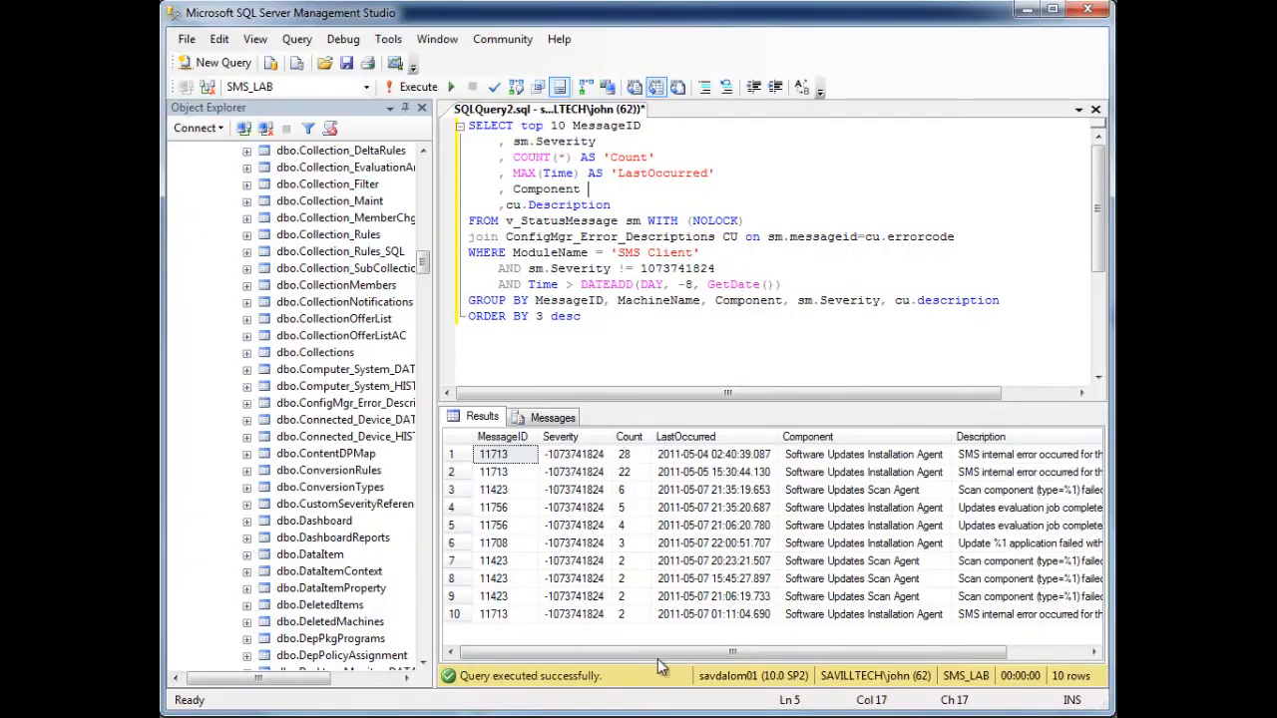
left_click_drag(595, 317, 409, 128)
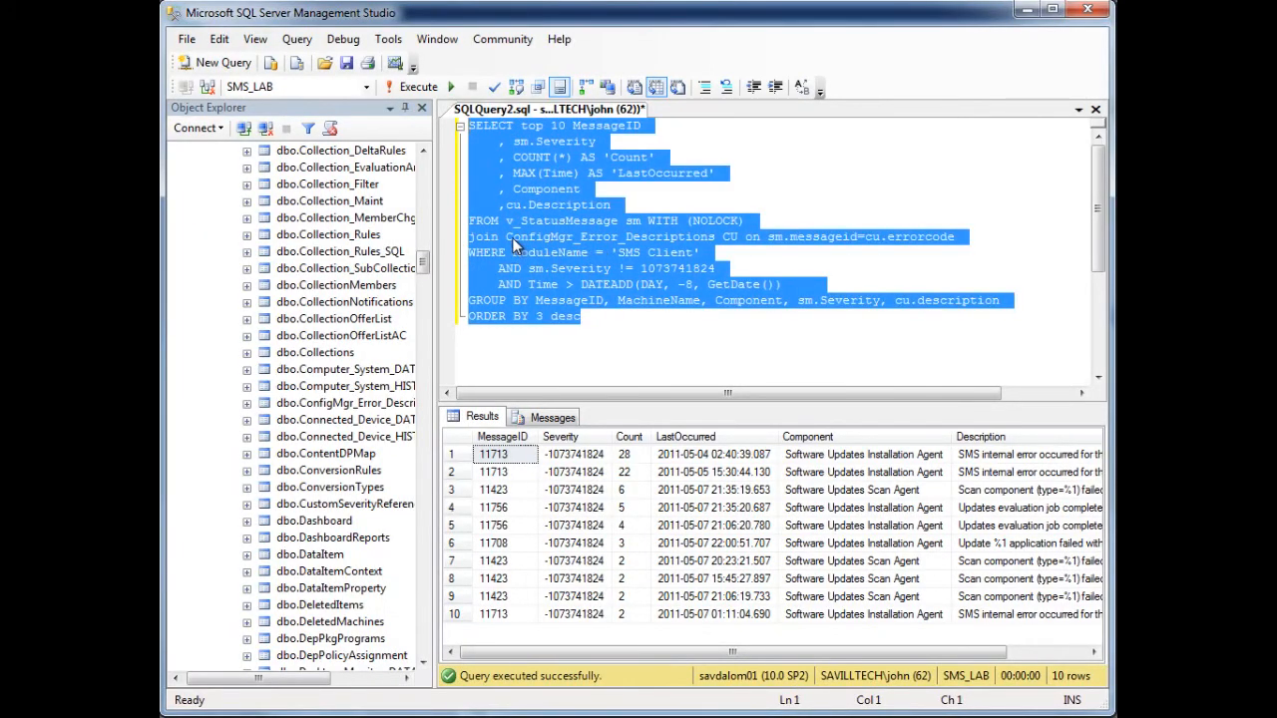
left_click(609, 258)
left_click_drag(582, 318, 418, 127)
key("ctrl+c")
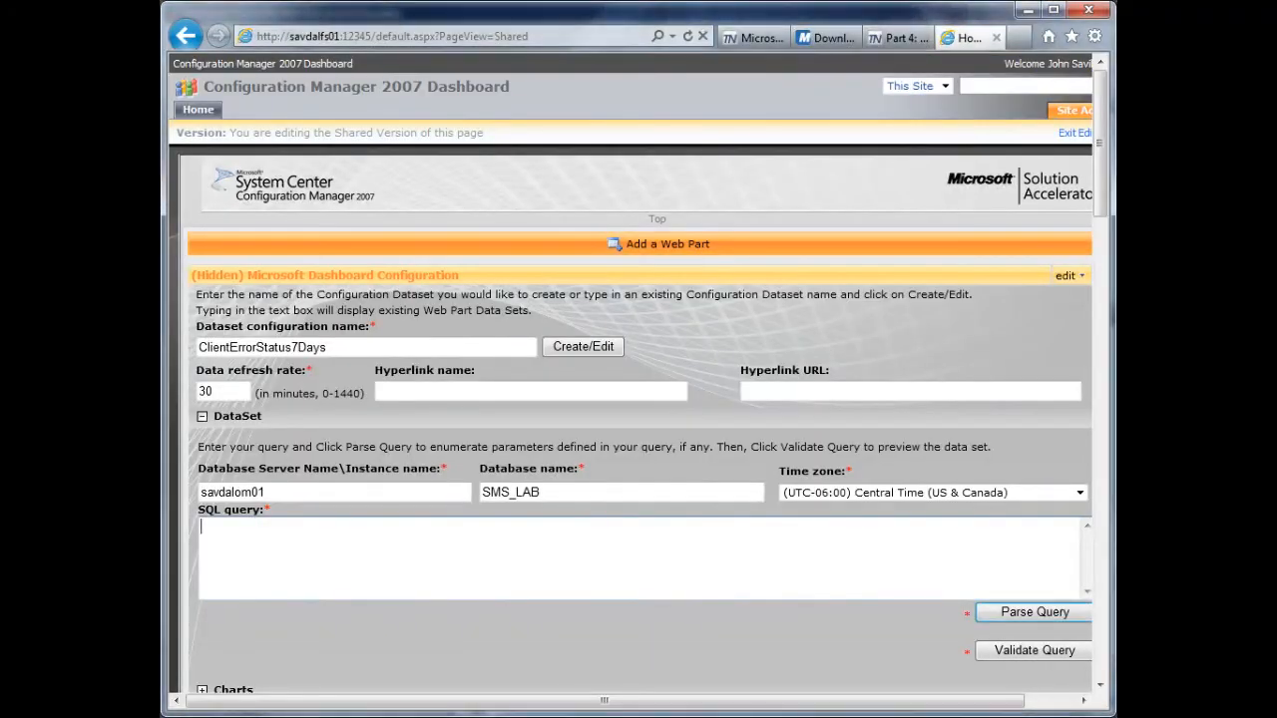
left_click(405, 550)
key("ctrl+v")
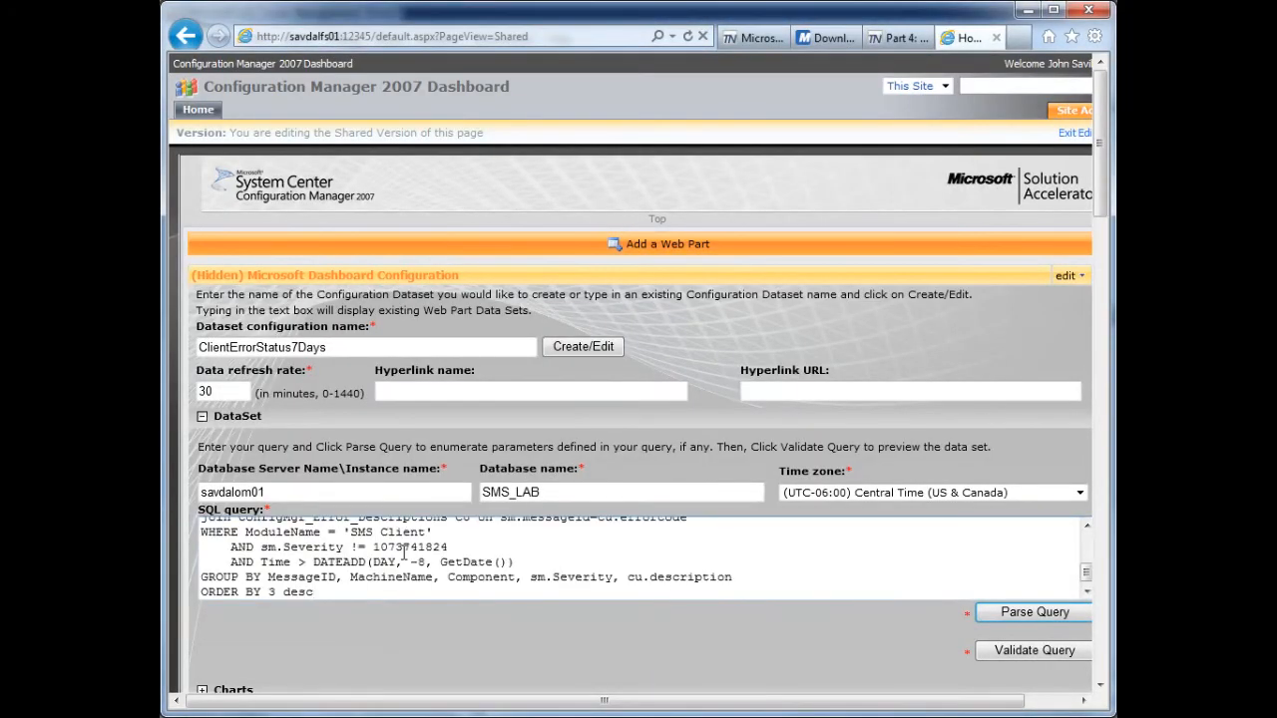
- Parse and validate the dataset's SQL query and view its preview data
left_click(1038, 611)
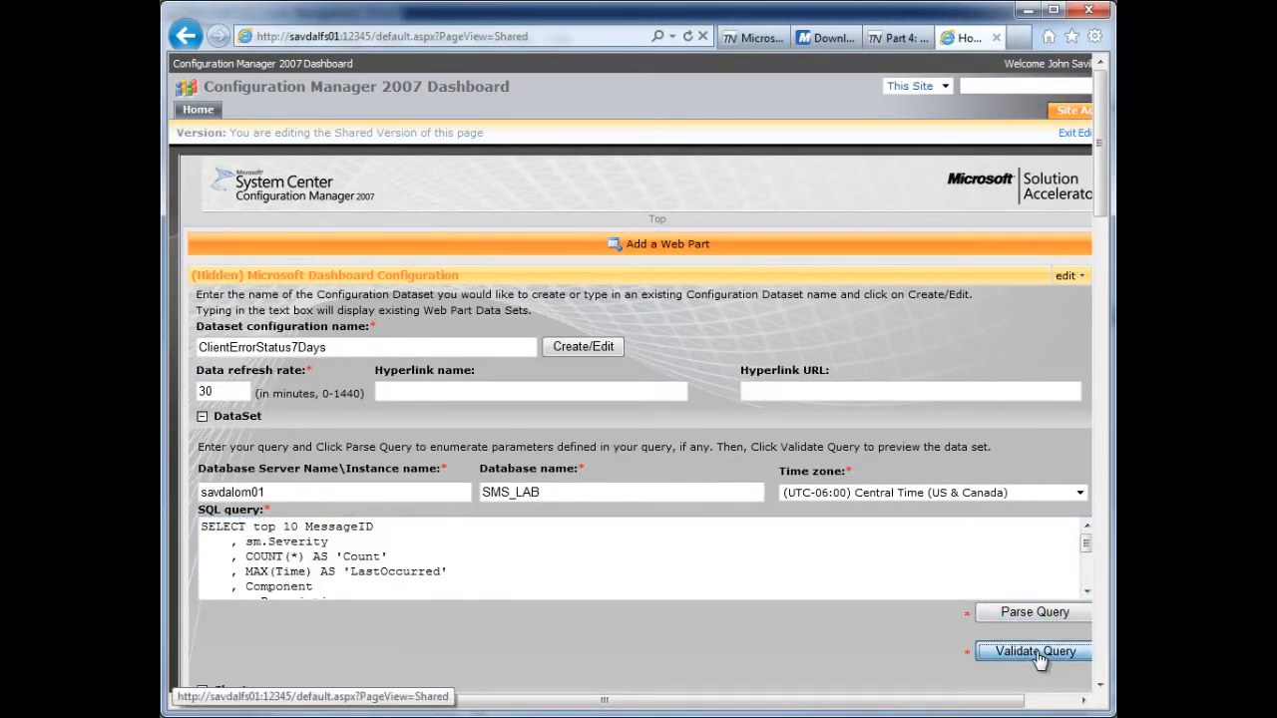
left_click(1039, 660)
left_click(1100, 687)
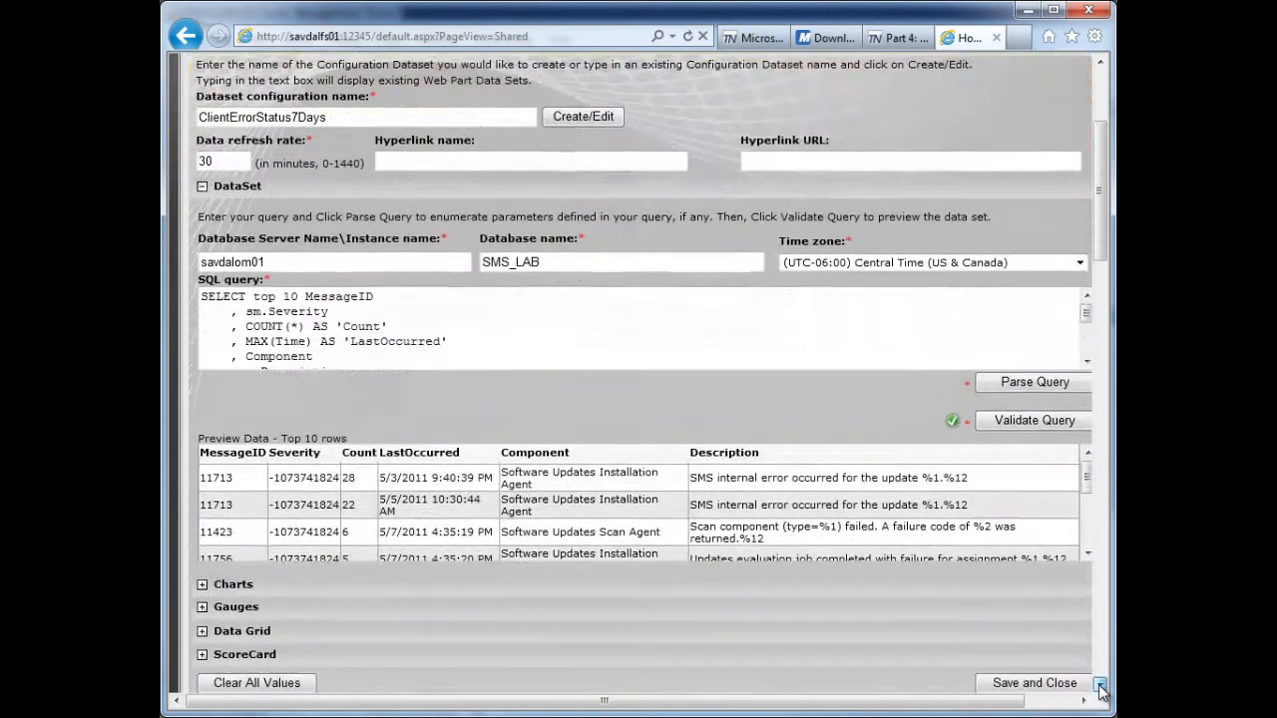
- Expand the Charts settings and add a Pie chart to the ClientErrorStatus7Days dataset
left_click(1099, 687)
left_click(1100, 686)
left_click(1099, 686)
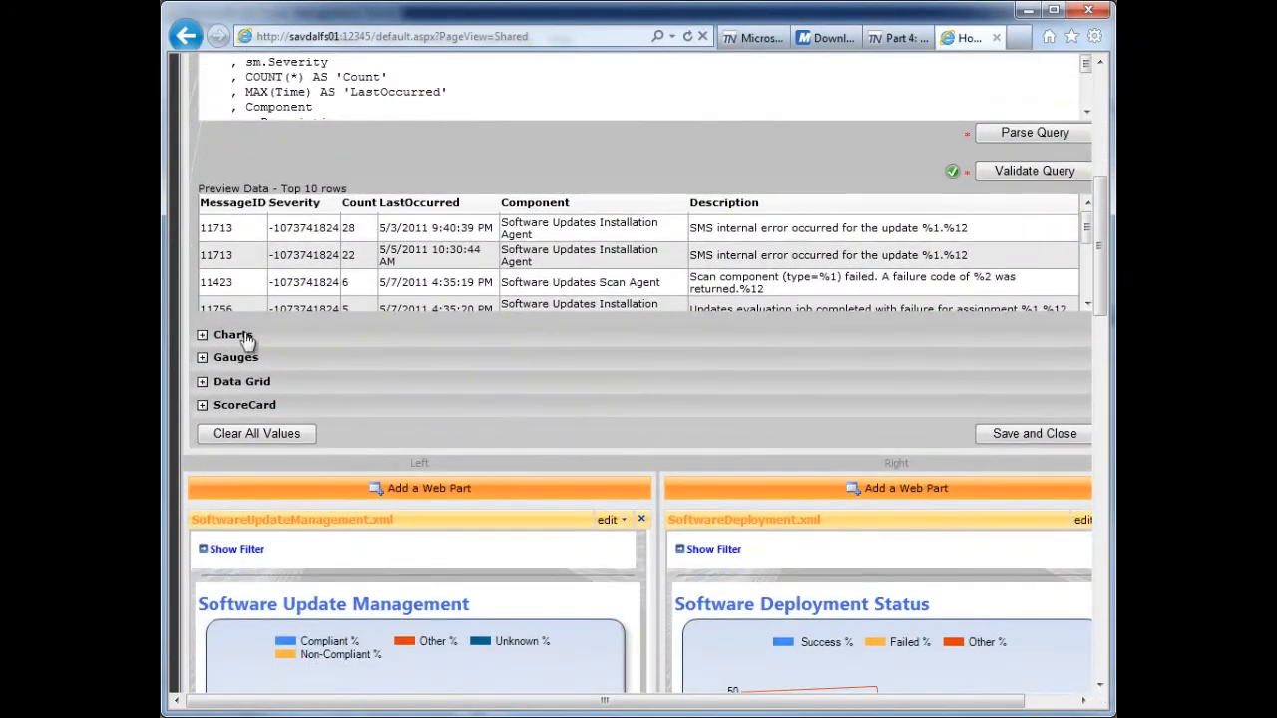
left_click(202, 335)
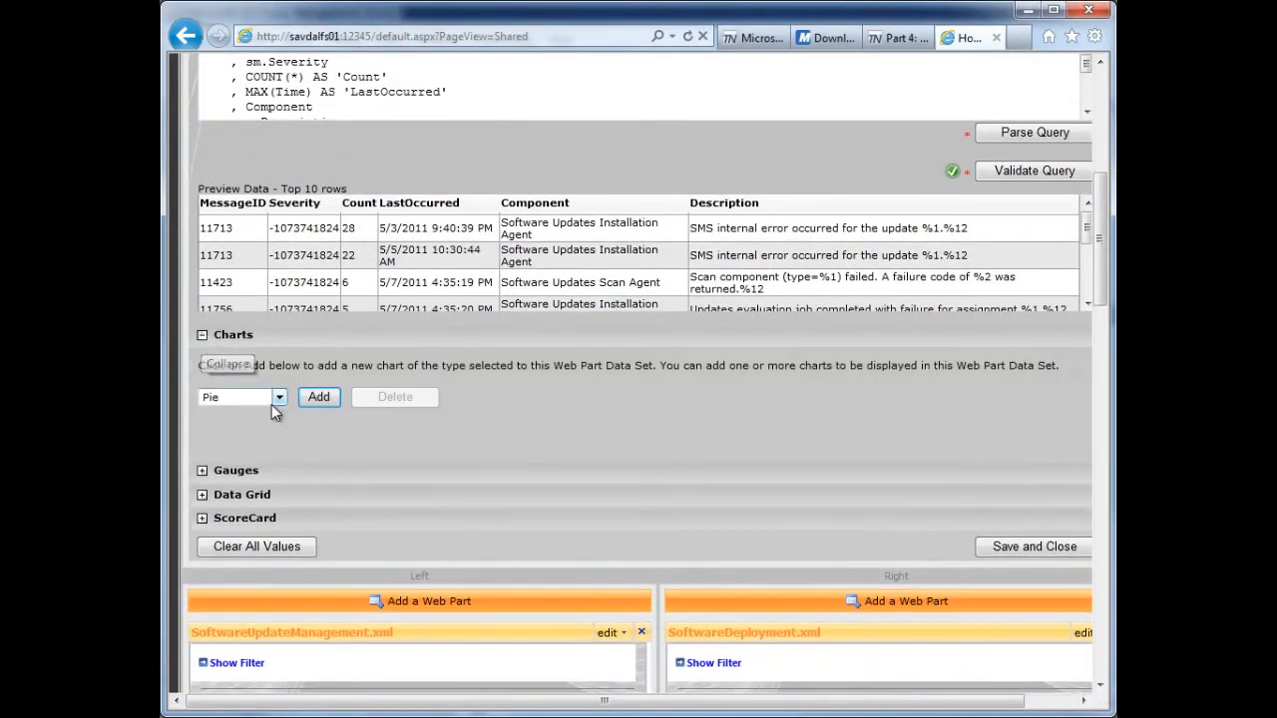
left_click(319, 399)
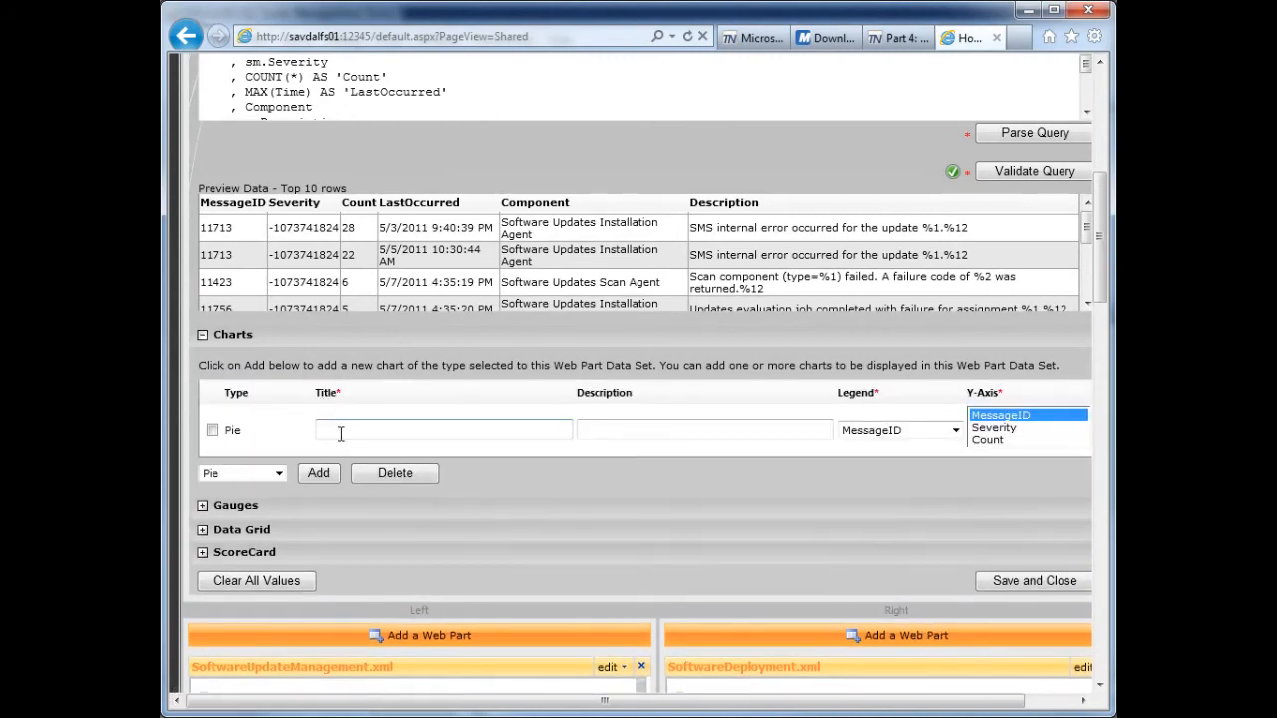
- Title the pie chart "Top 10 Client Error Status Messages in last 7 days", checking the wording against the blog post
left_click(890, 40)
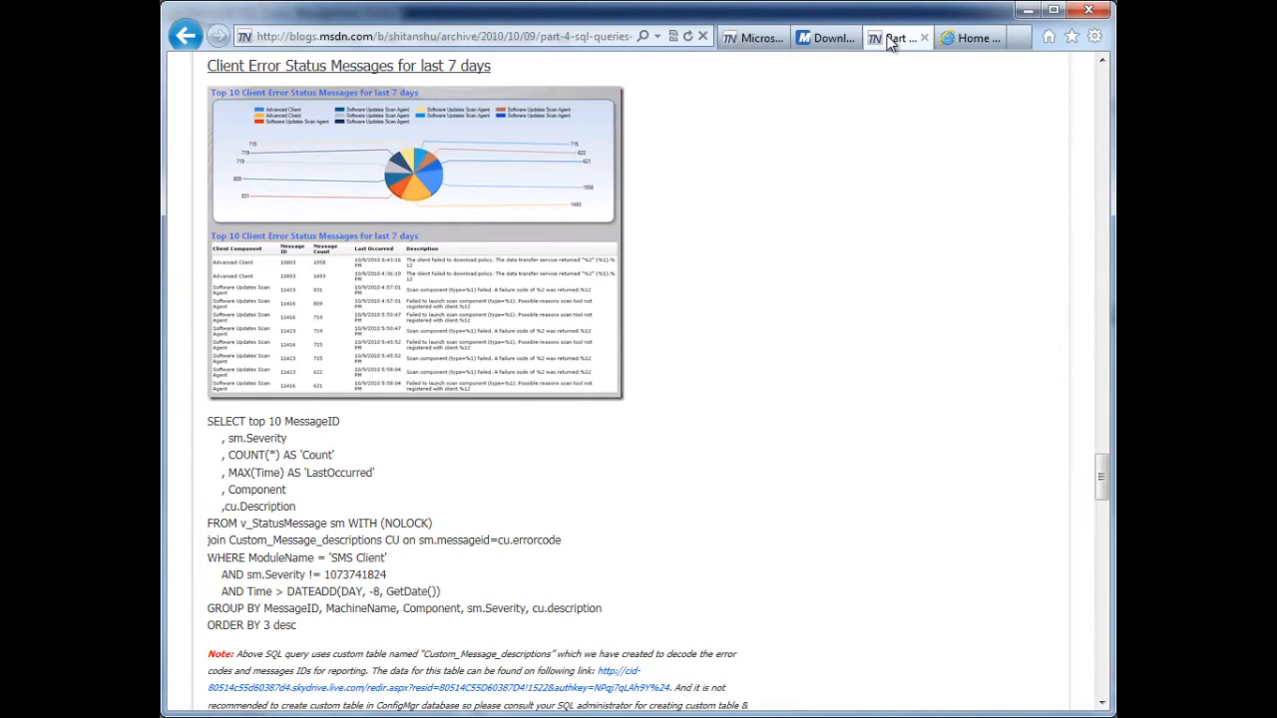
left_click(959, 38)
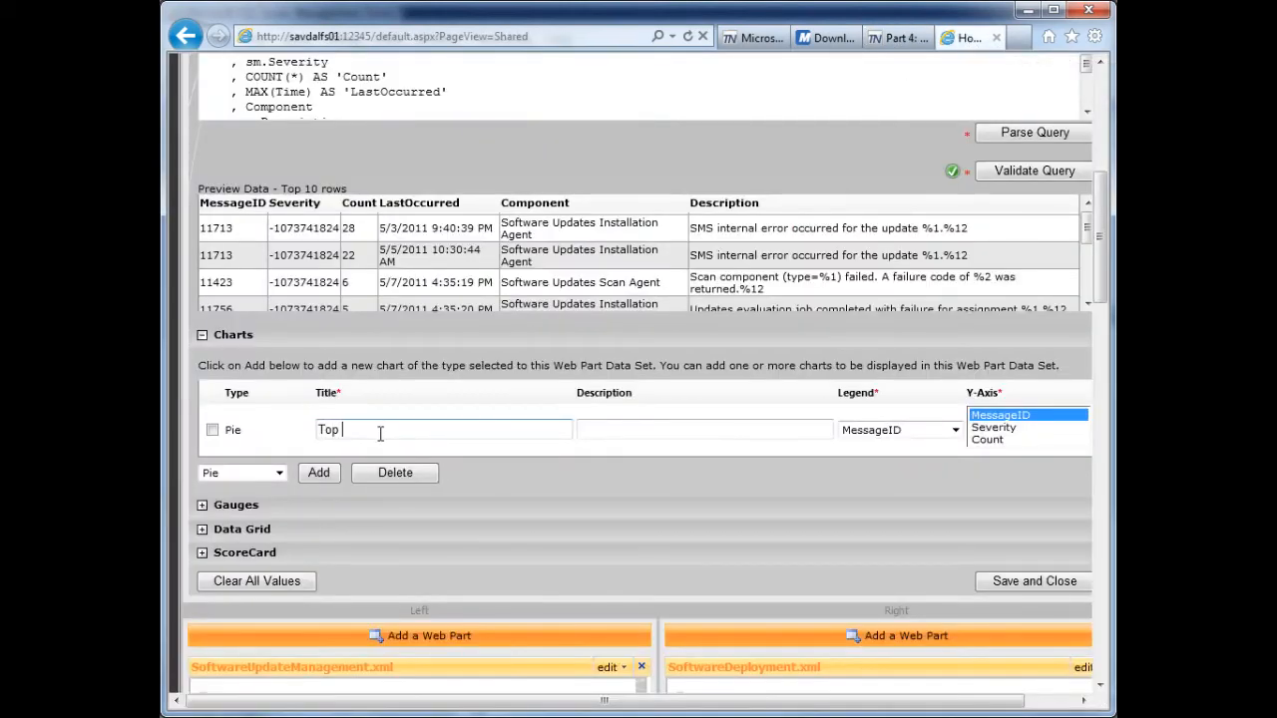
left_click(380, 432)
type("Top 10")
left_click(892, 38)
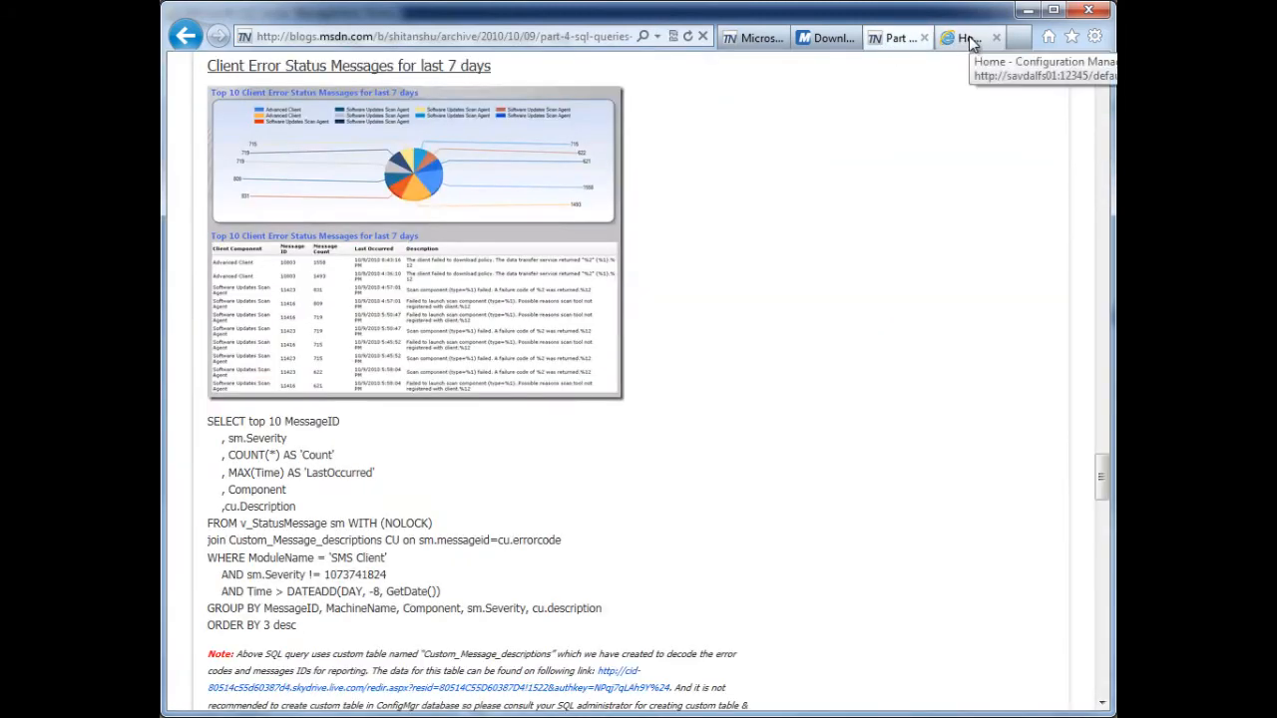
left_click(969, 43)
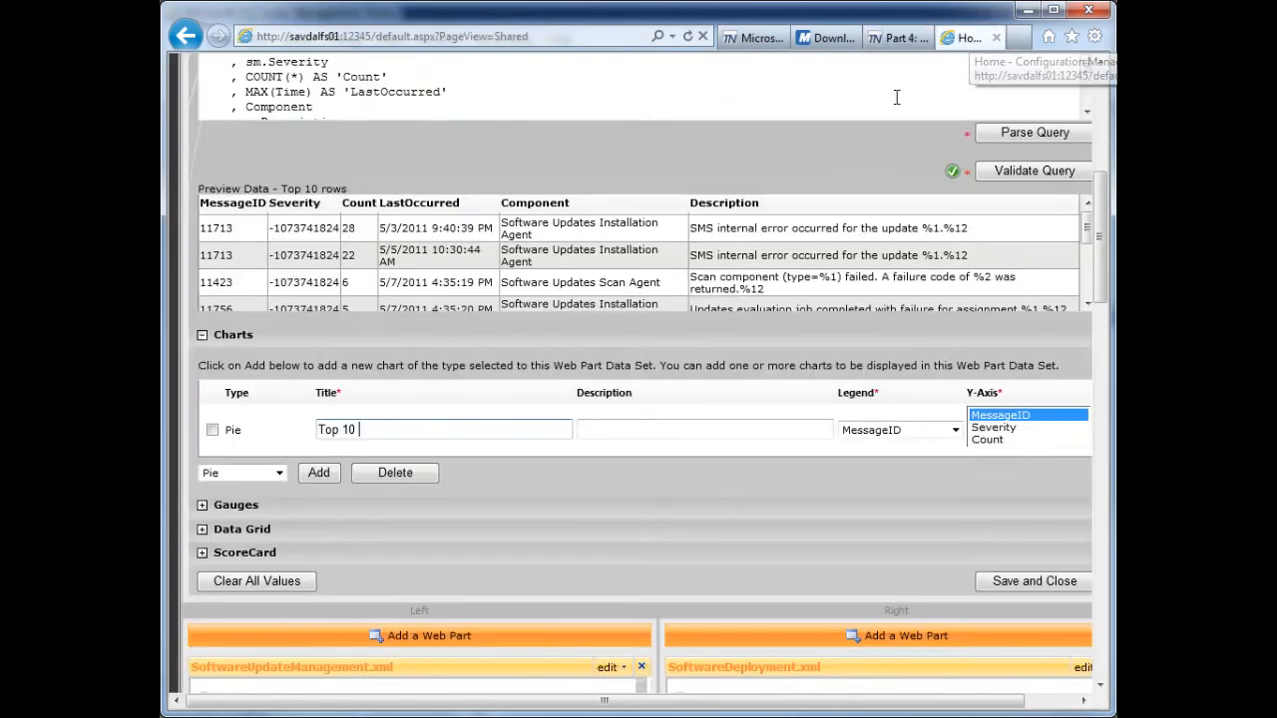
type("Client Err")
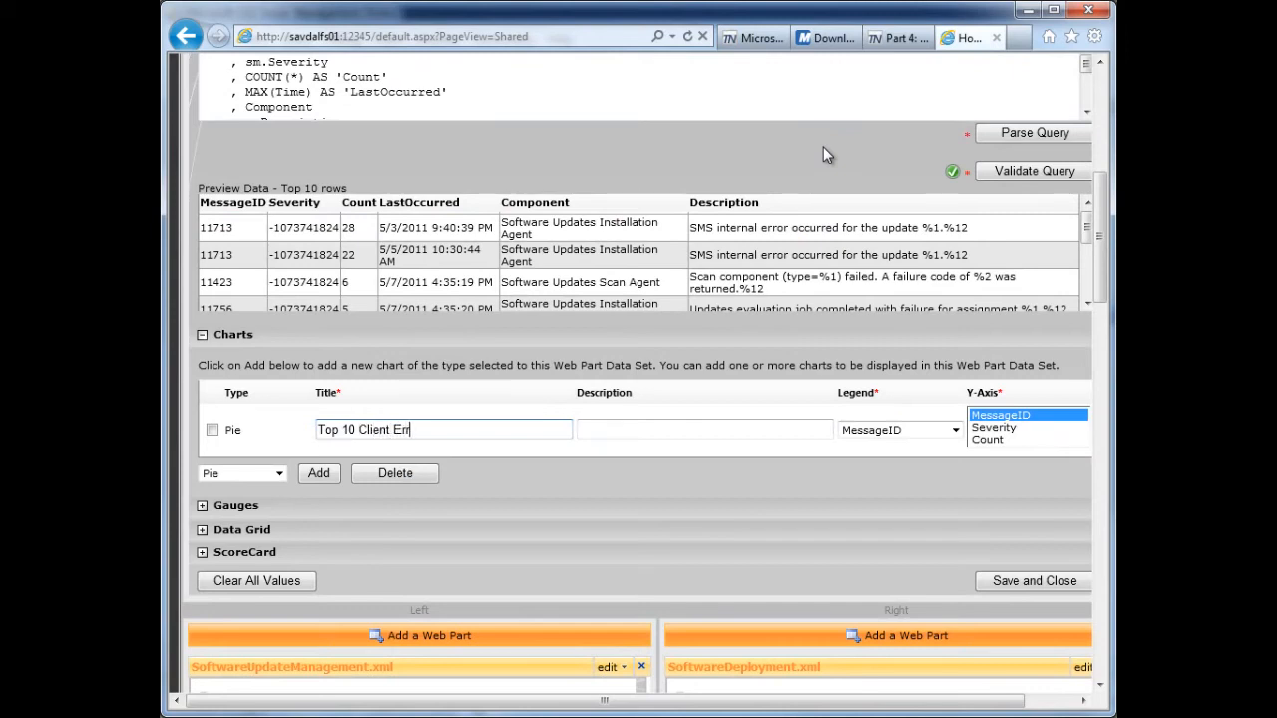
type("or Status Messages in last 7 days")
- Copy the pie chart's title "Top 10 Client Error Status Messages in last 7 days" into its description
key("ctrl+a")
key("ctrl+c")
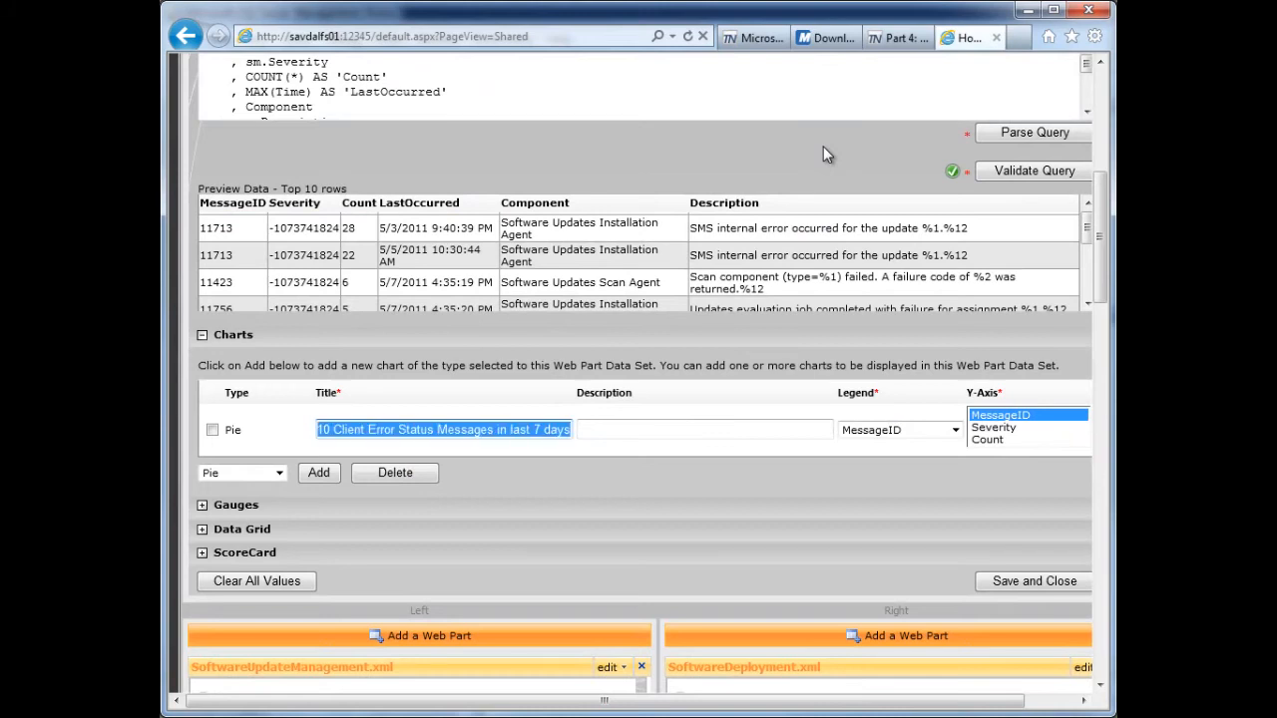
left_click(726, 428)
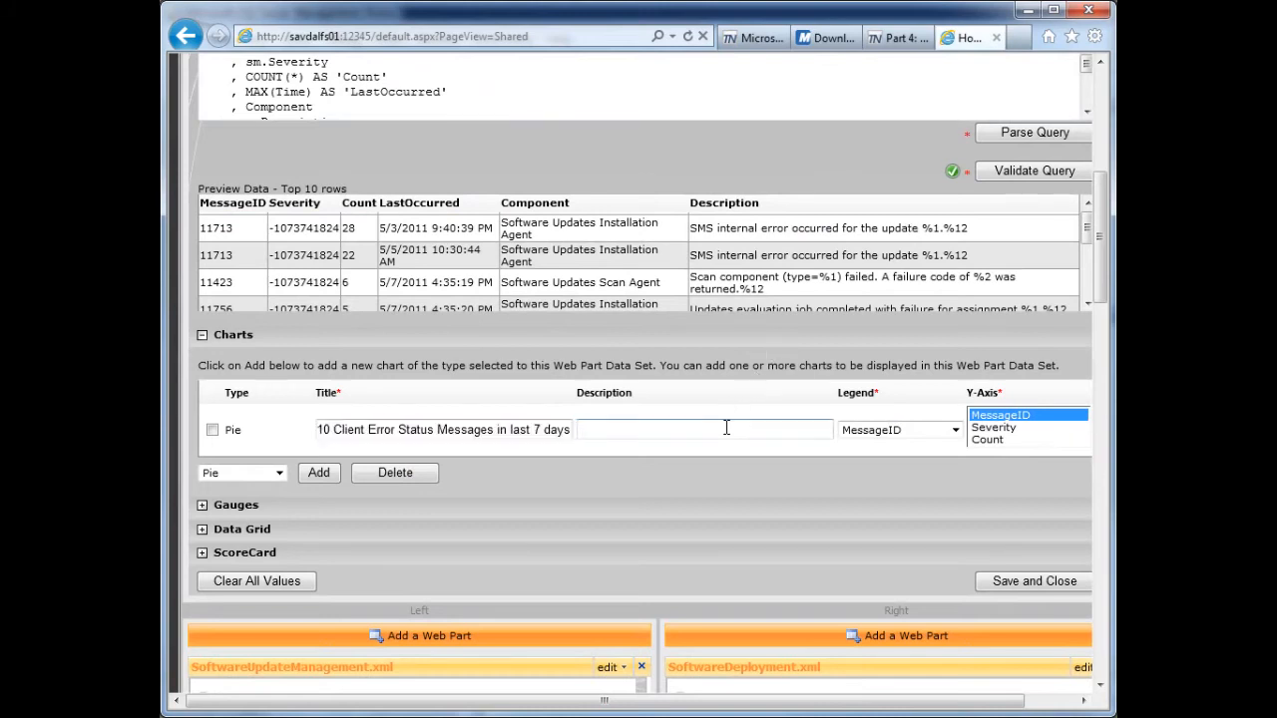
key("ctrl+v")
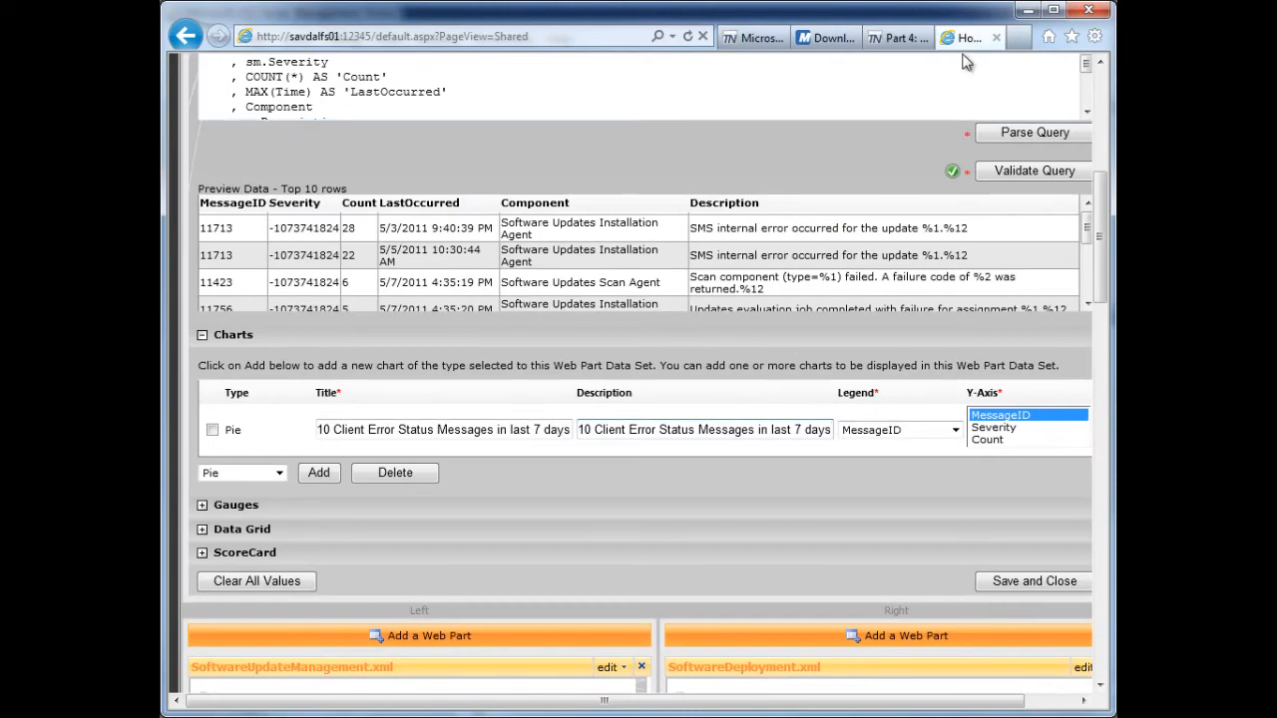
- Check the blog post's sample chart, and set the pie chart's legend to MessageID and its Y-axis to Count
left_click(897, 42)
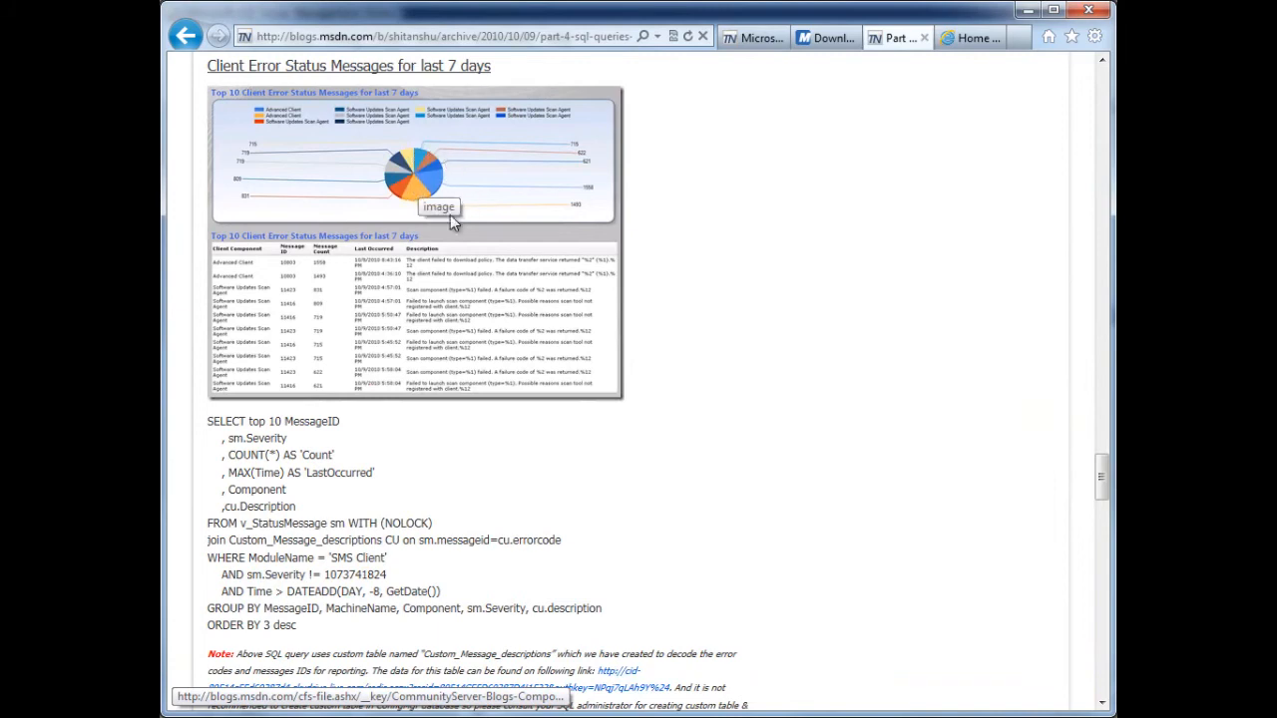
left_click(968, 39)
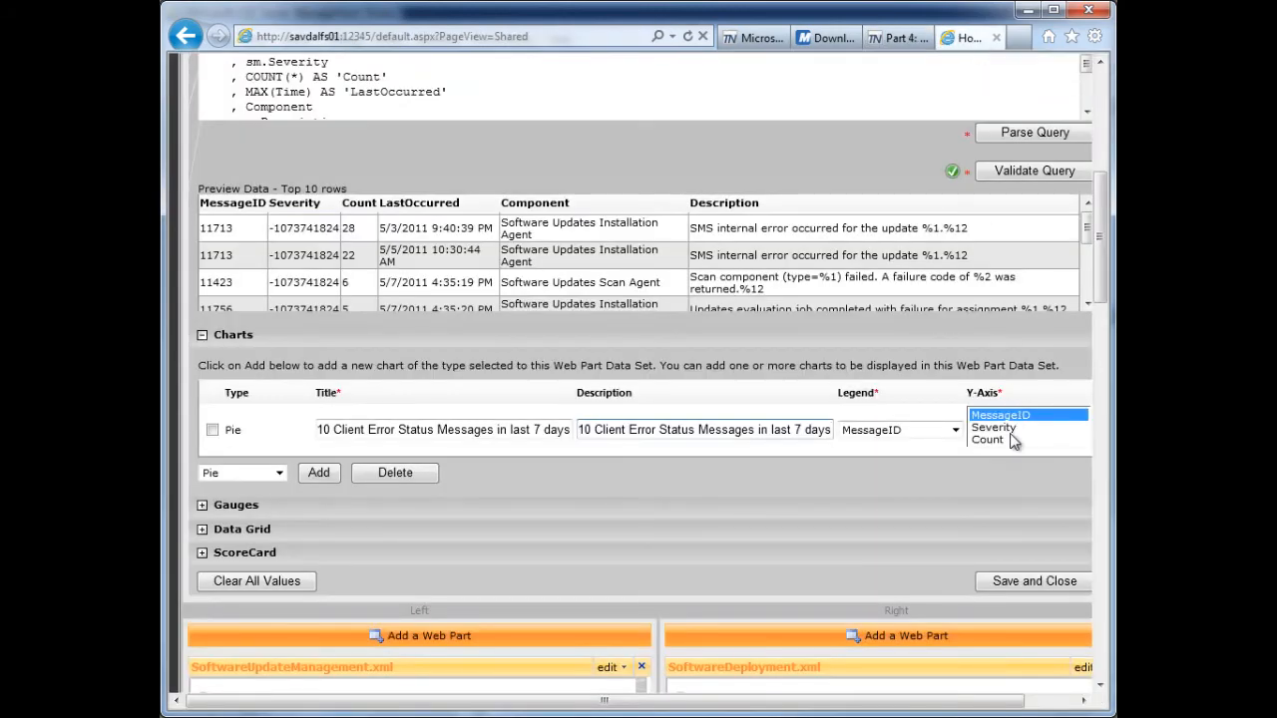
left_click(956, 431)
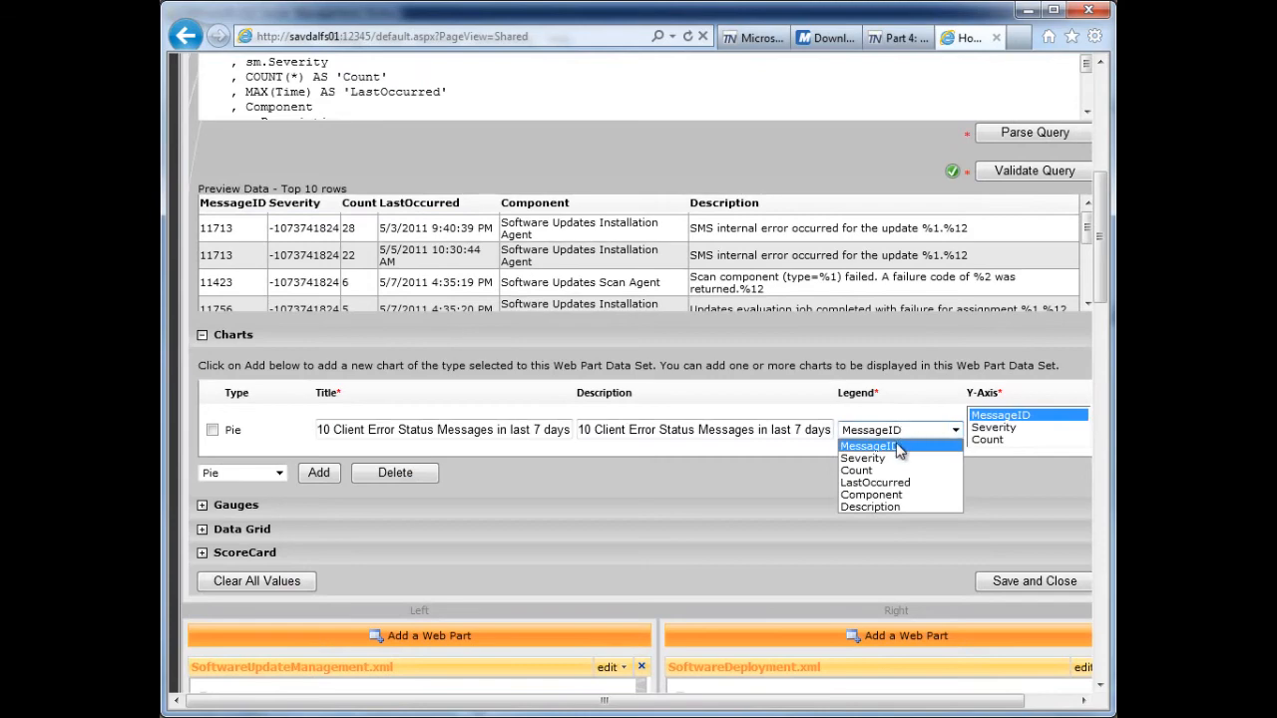
left_click(897, 446)
left_click(987, 440)
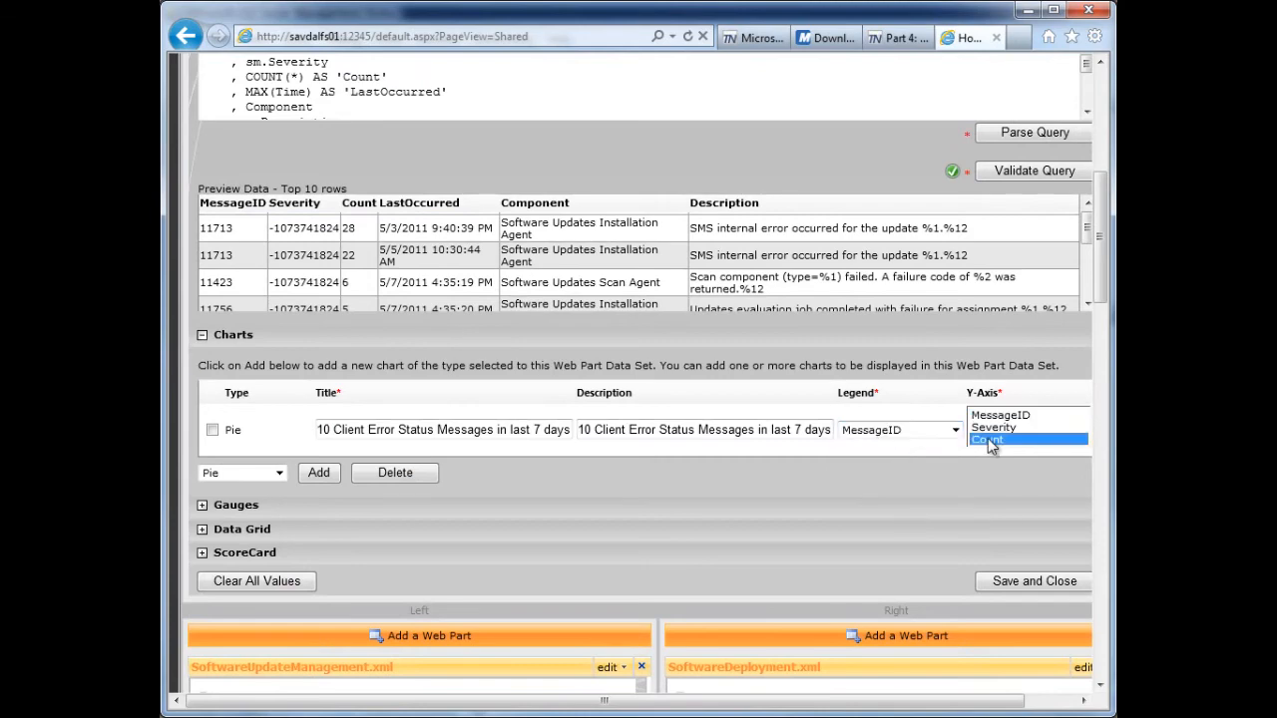
left_click_drag(958, 702, 904, 701)
- Expand the Data Grid settings and reuse the chart title "Top 10 Client Error Status Messages in last 7 days" as the grid's title and description
left_click(201, 529)
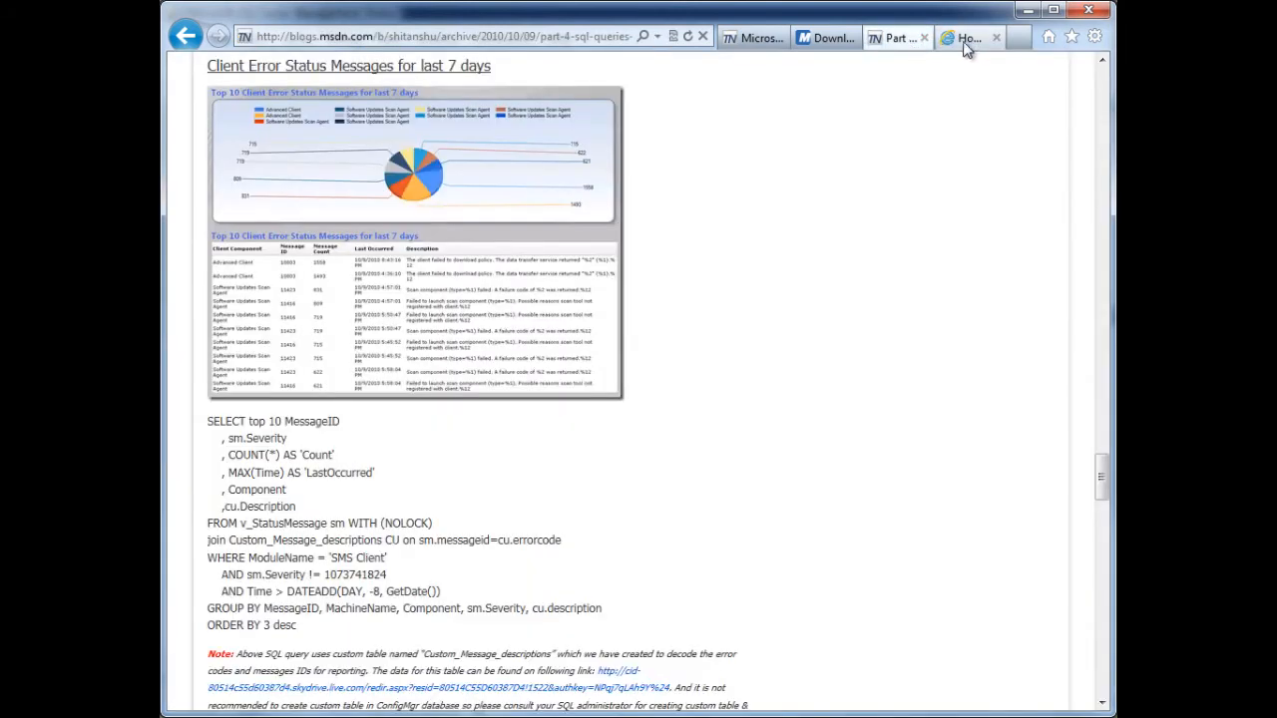
left_click(878, 38)
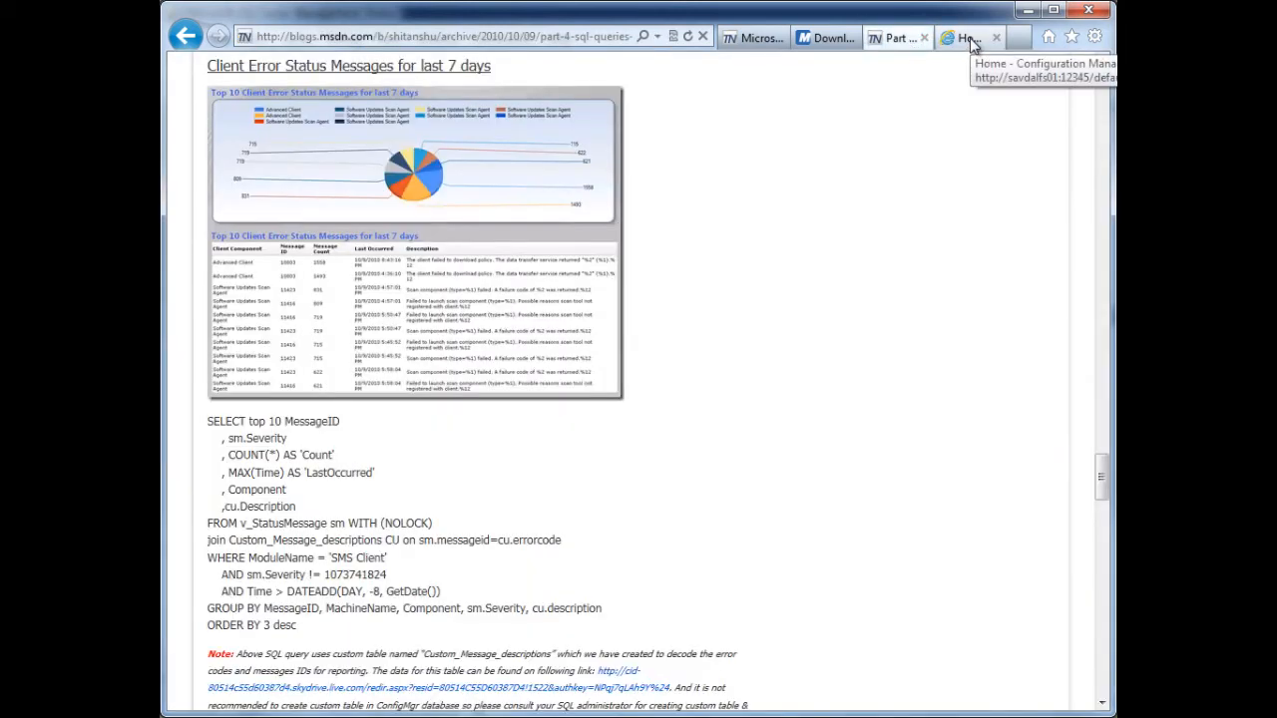
left_click(965, 38)
triple_click(399, 431)
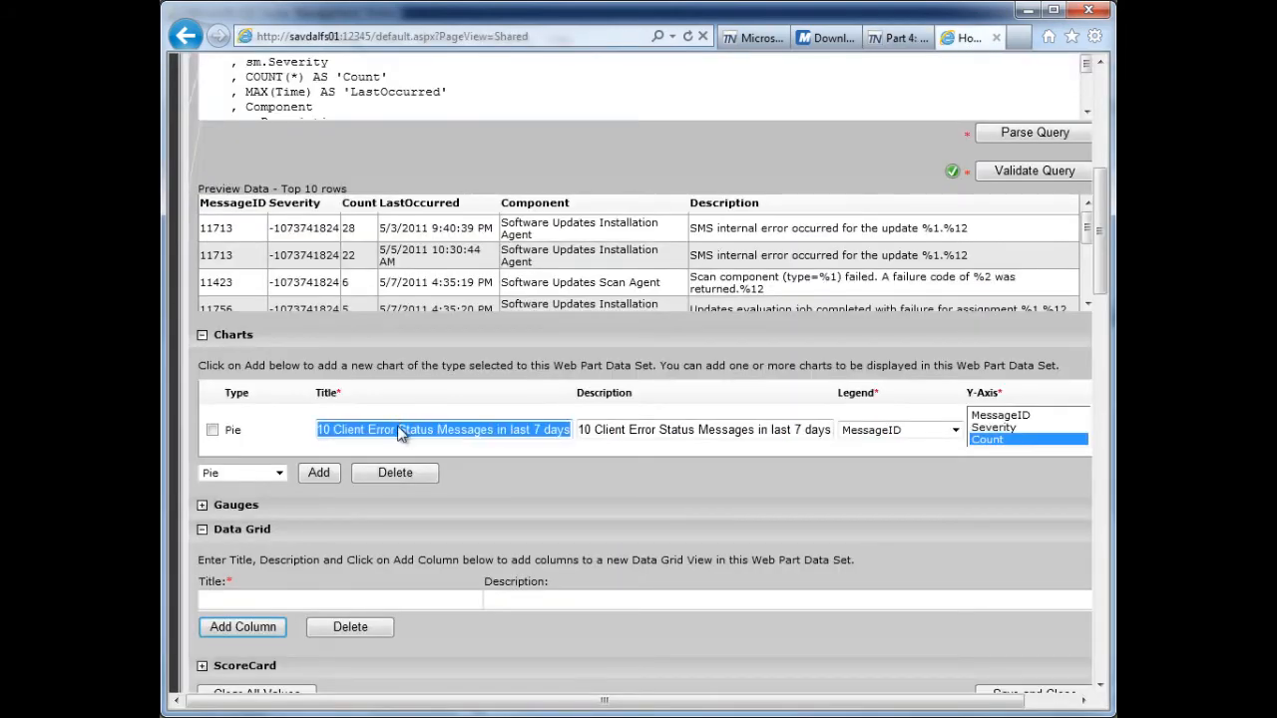
left_click(402, 601)
key("ctrl+v")
left_click(540, 601)
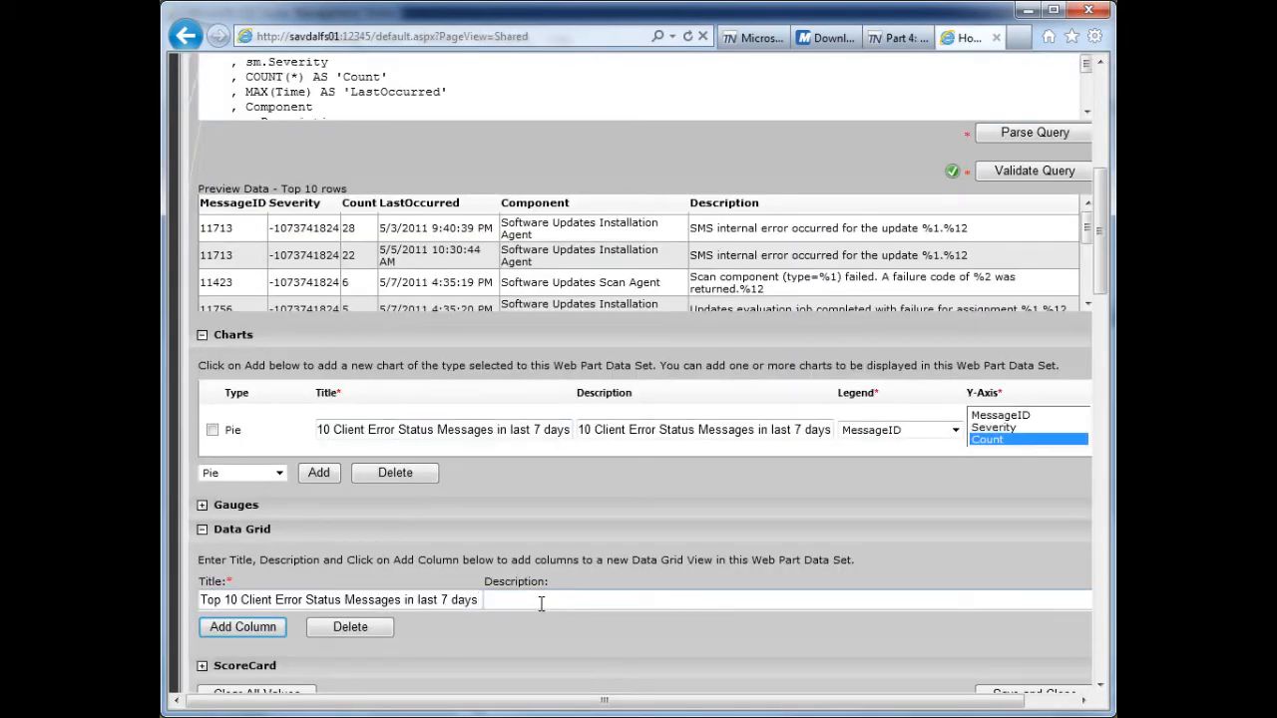
key("ctrl+v")
- Add two data grid columns: "Message ID" mapped to MessageID and "Severity" mapped to Severity
left_click(239, 626)
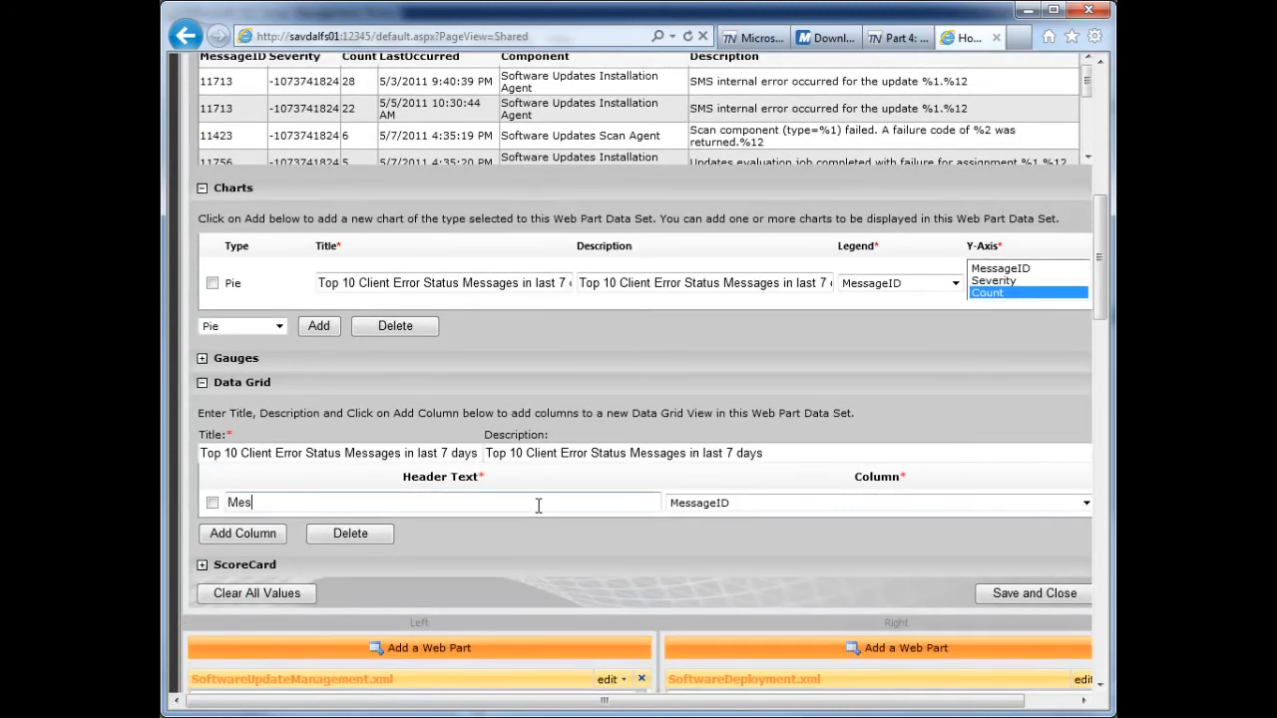
left_click(242, 534)
left_click(775, 529)
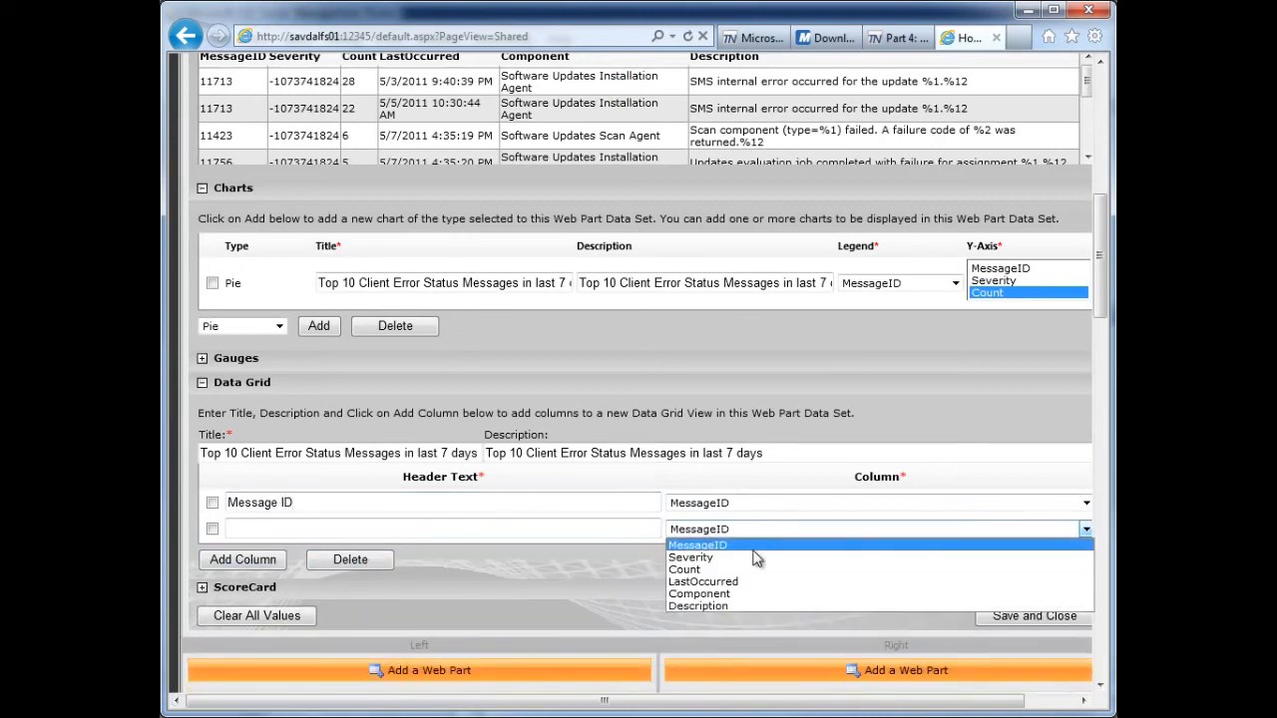
left_click(763, 557)
left_click(503, 530)
type("Severity")
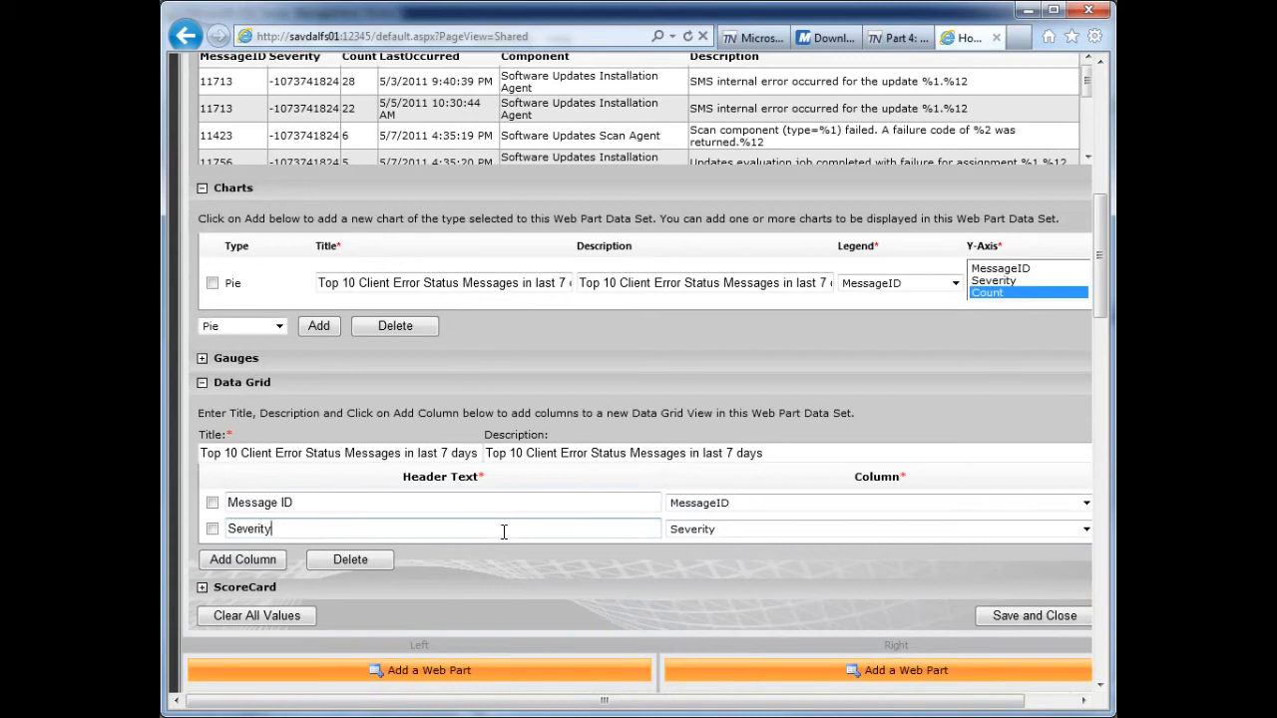
- Add data grid columns headed "Count" and "Last Occurred", mapped to Count and LastOccurred
left_click(238, 561)
left_click(747, 556)
left_click(722, 592)
left_click(449, 555)
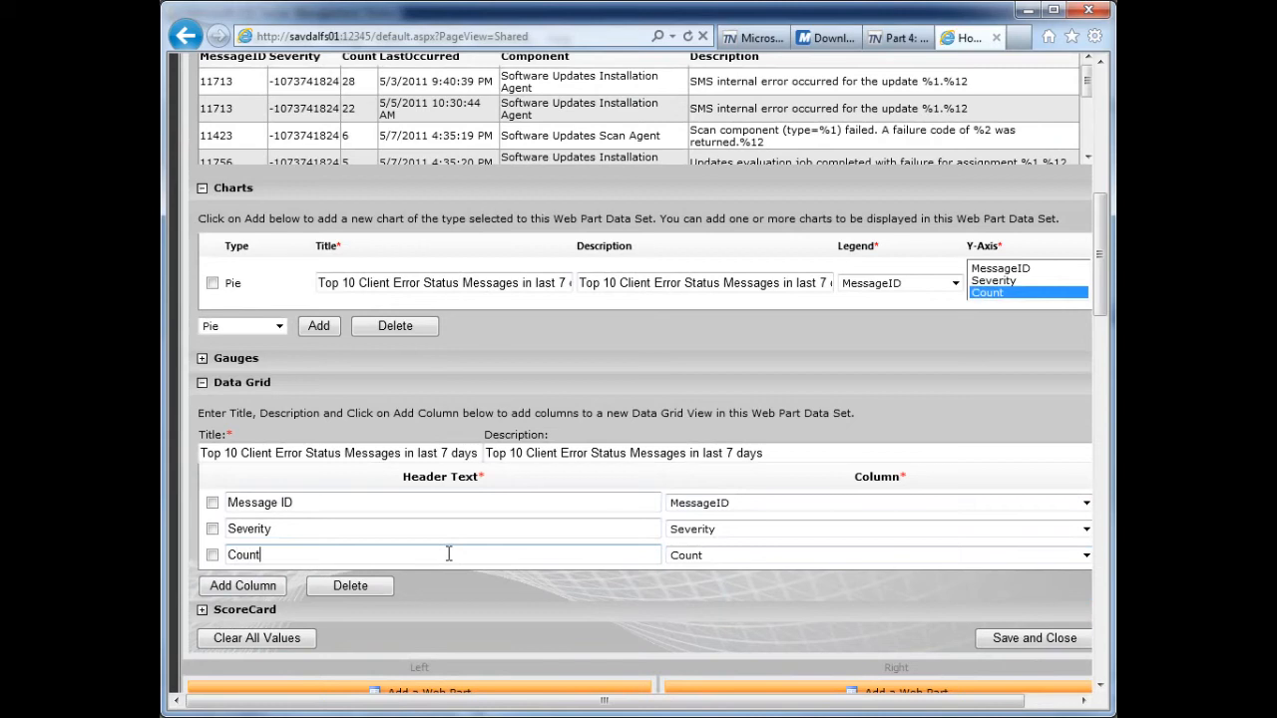
left_click(242, 586)
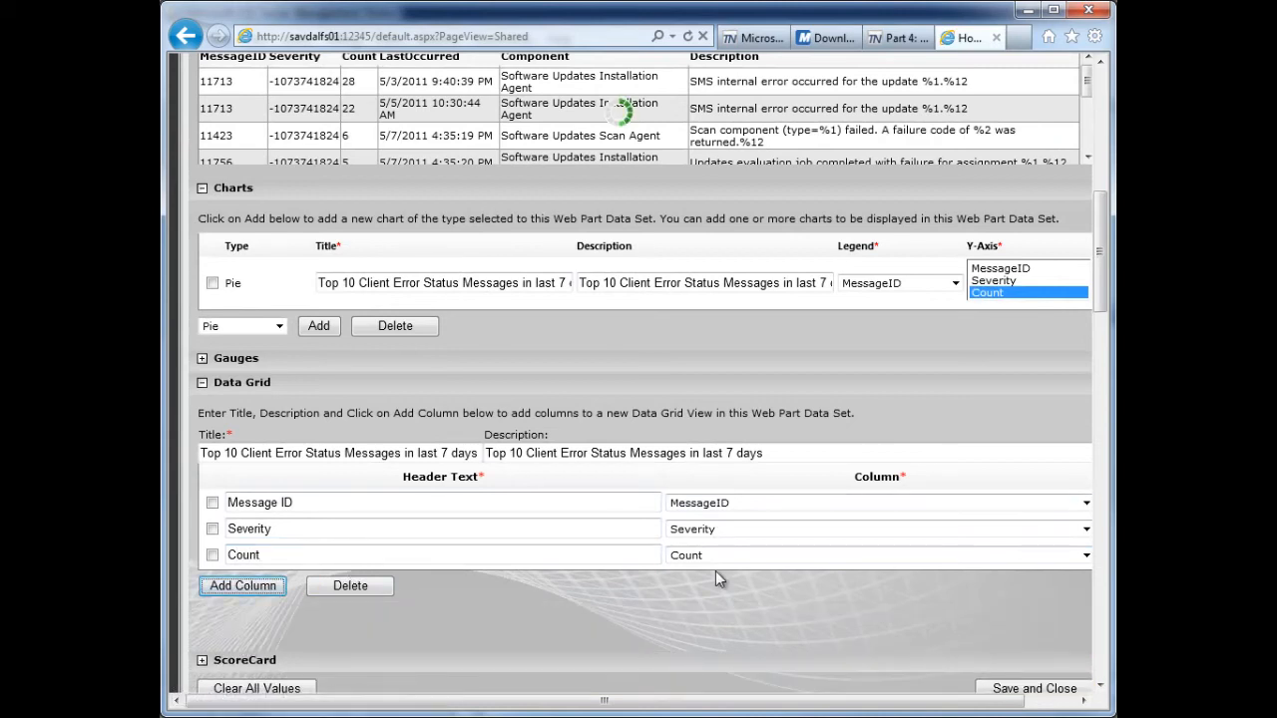
left_click(952, 530)
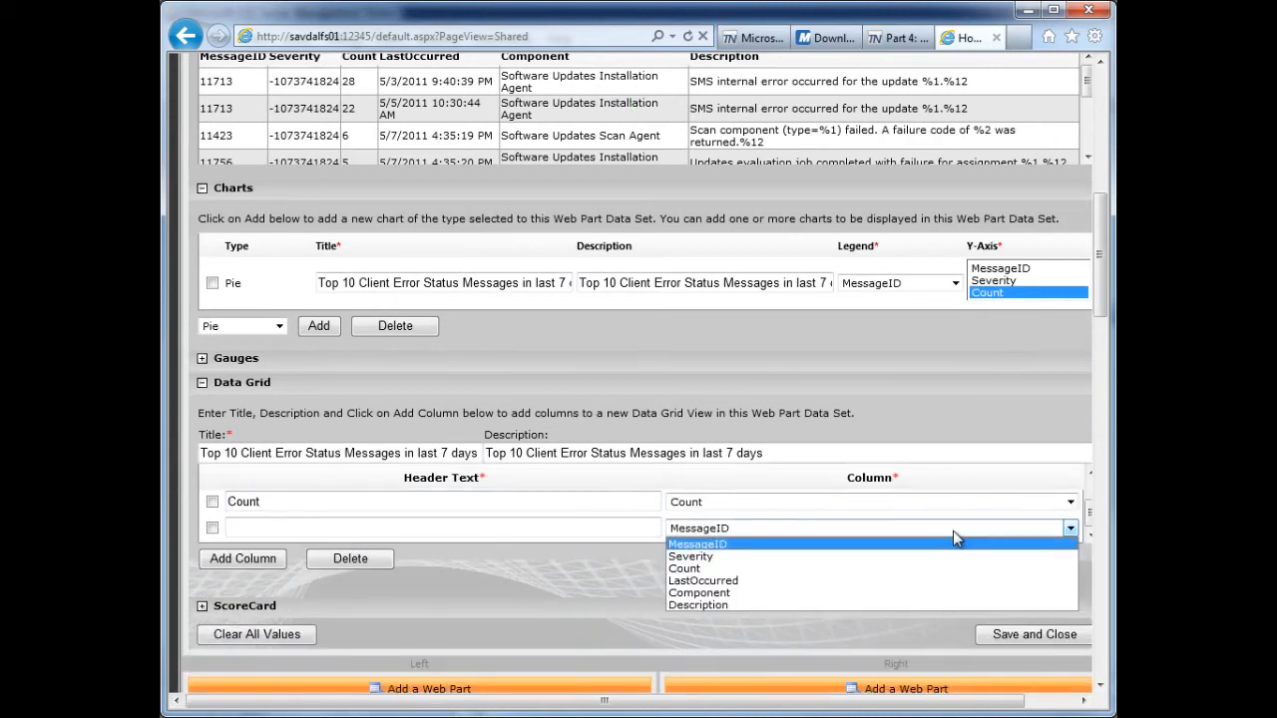
left_click(775, 581)
left_click(380, 526)
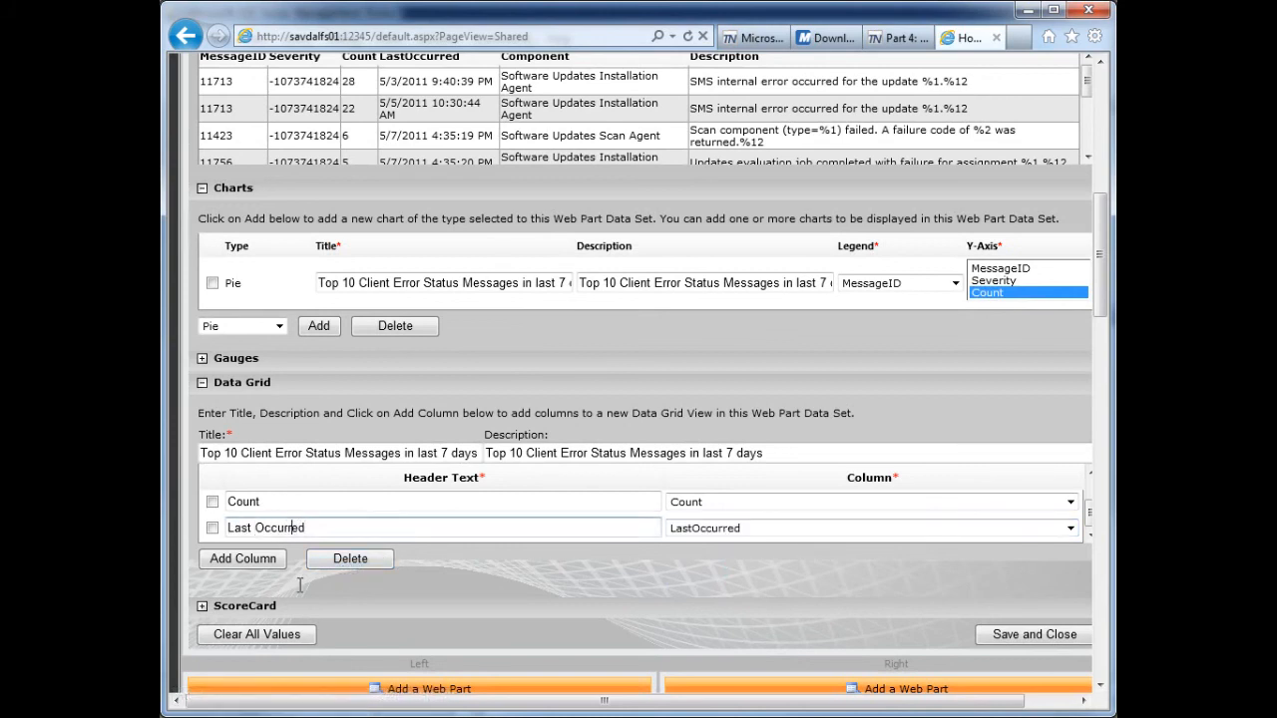
- Add data grid columns headed "Component" and "Description", mapped to the query fields of the same names
left_click(240, 563)
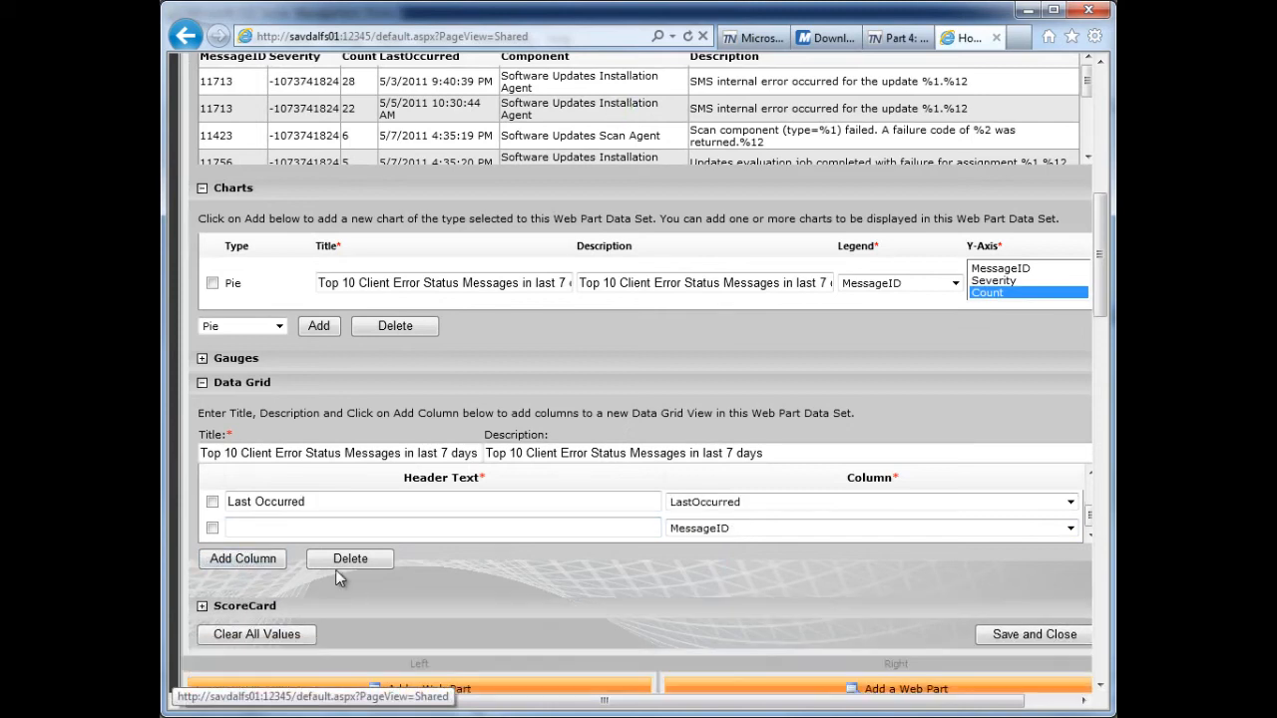
left_click(950, 529)
left_click(750, 595)
left_click(467, 527)
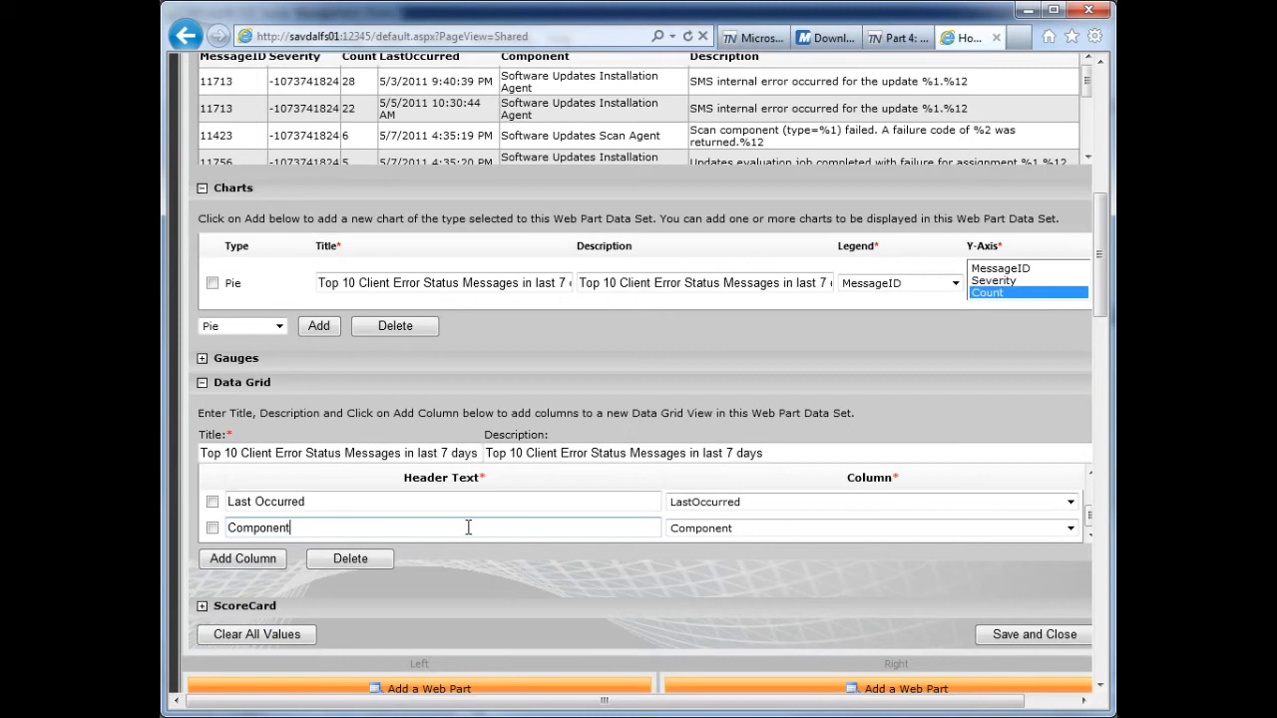
type("Component")
left_click(239, 559)
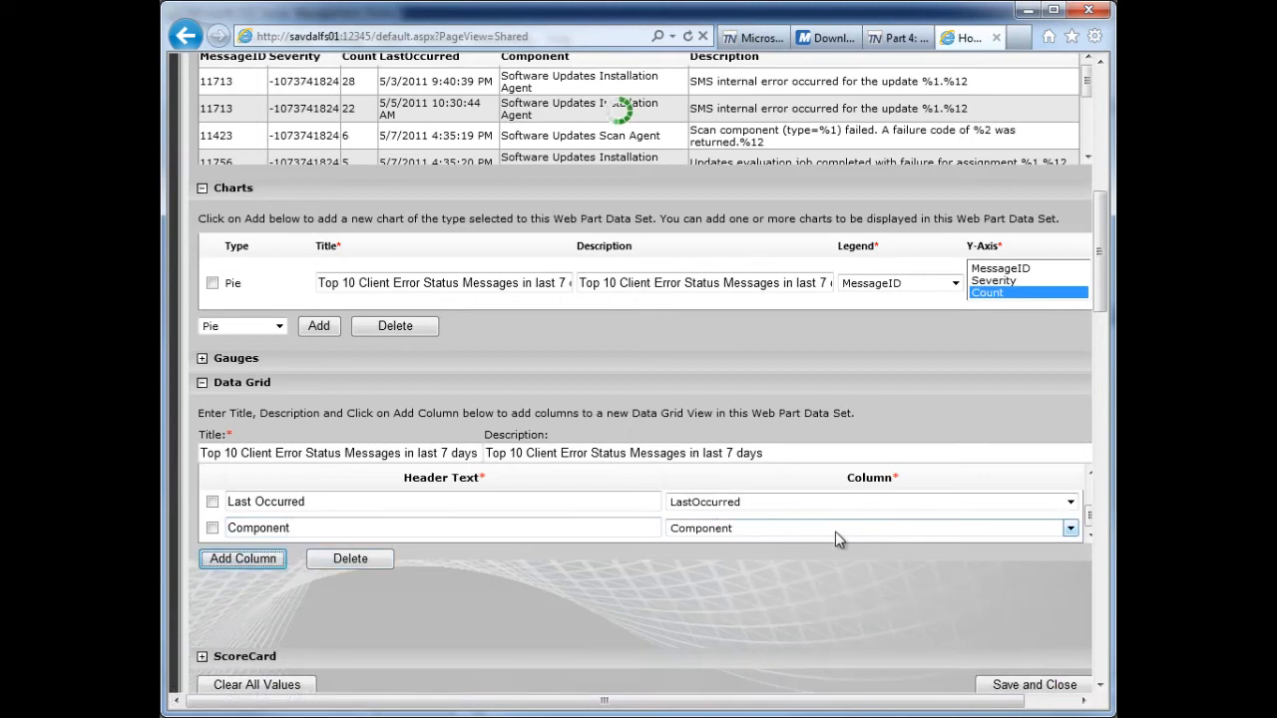
left_click(904, 531)
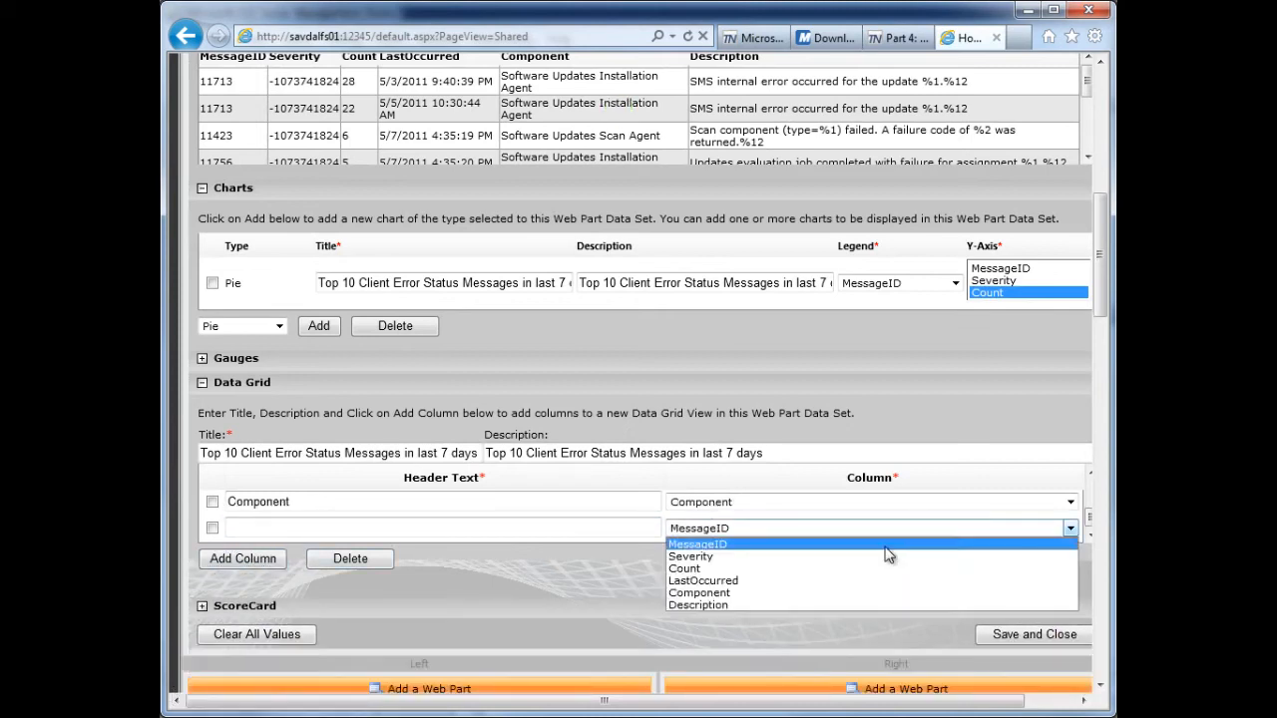
left_click(753, 608)
left_click(560, 526)
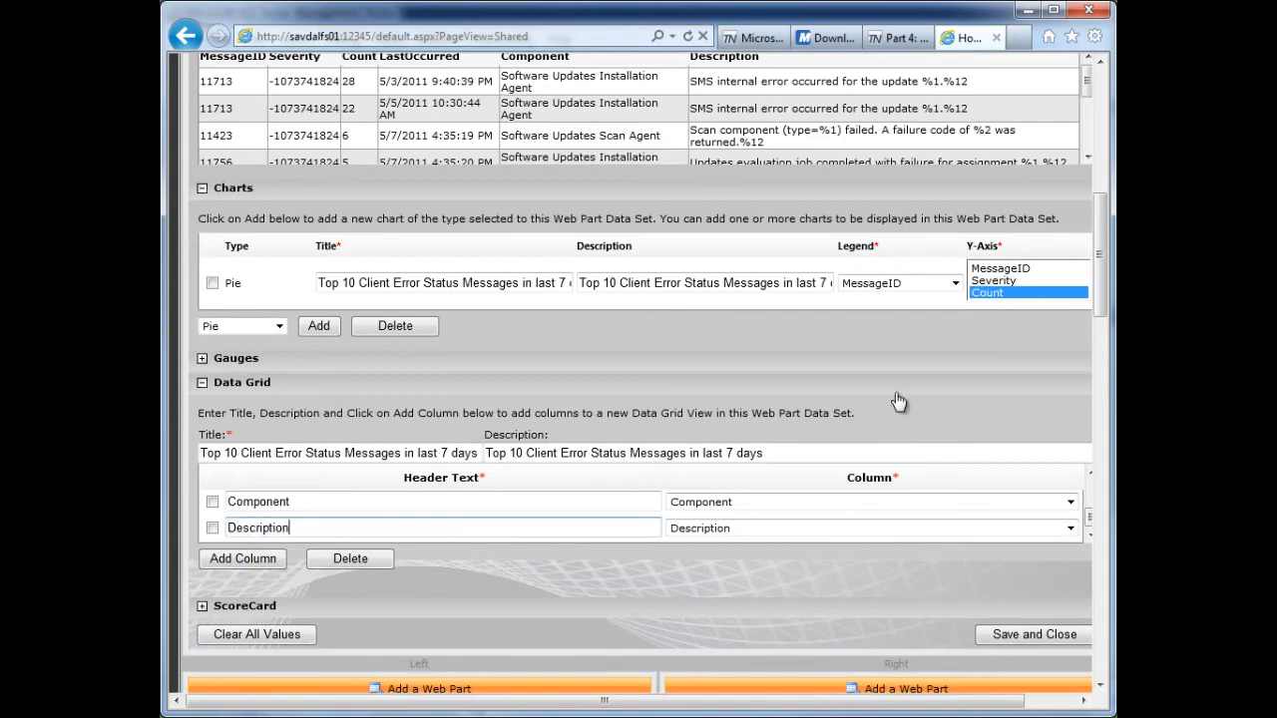
- Compare the data grid's columns with the blog post's example table, and save and close the dataset configuration
left_click(898, 38)
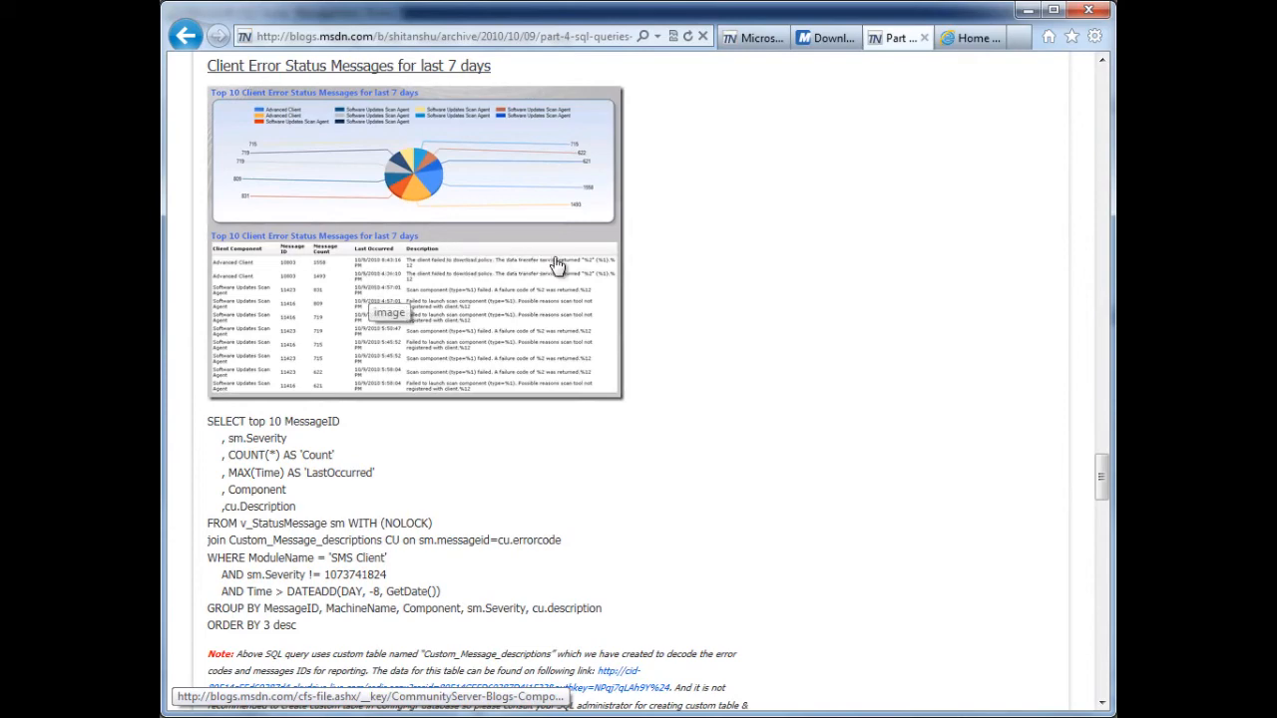
left_click(969, 38)
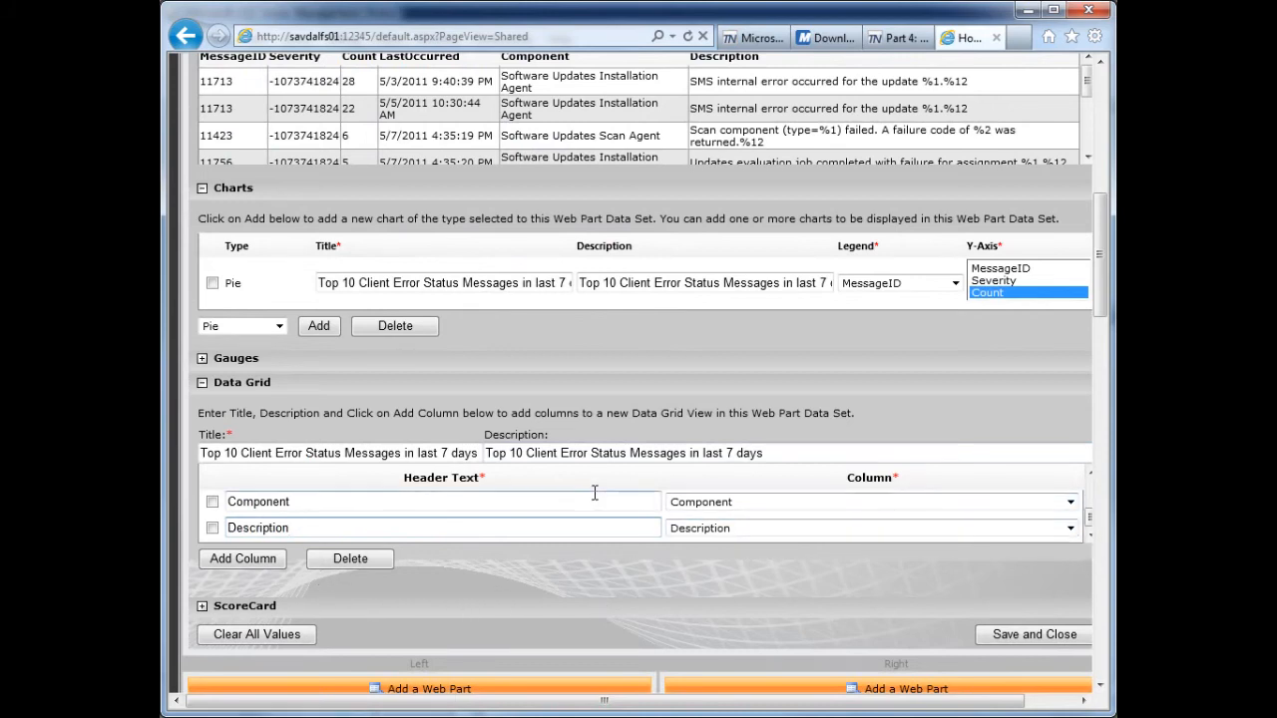
mouse_move(1088, 517)
left_mouse_down()
mouse_move(1092, 491)
mouse_move(1087, 518)
left_mouse_up()
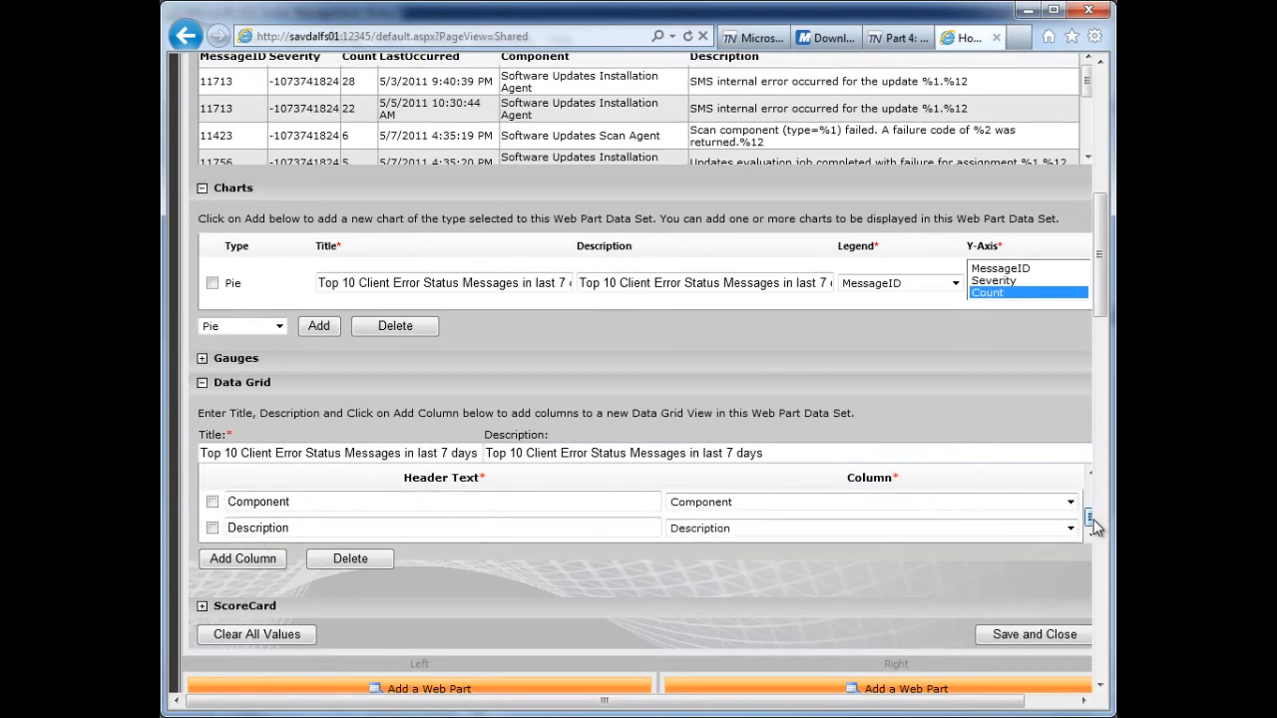
left_click(212, 502)
left_click(348, 559)
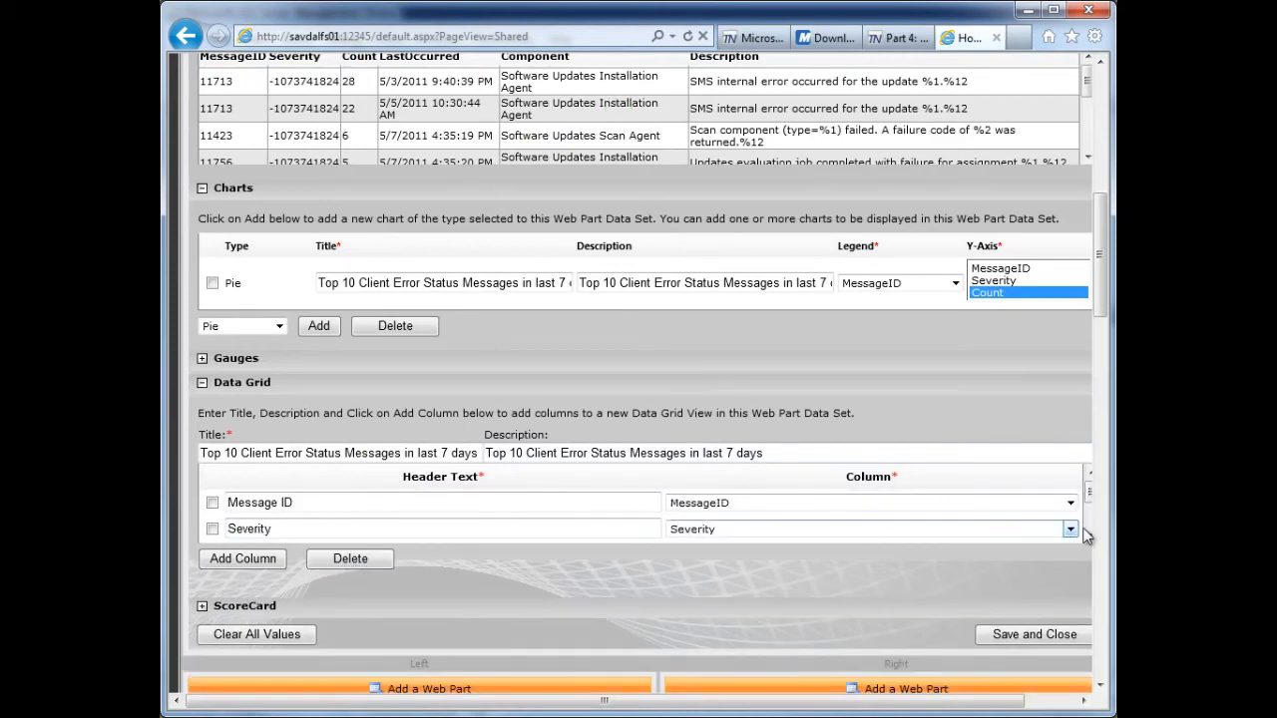
left_click(1040, 639)
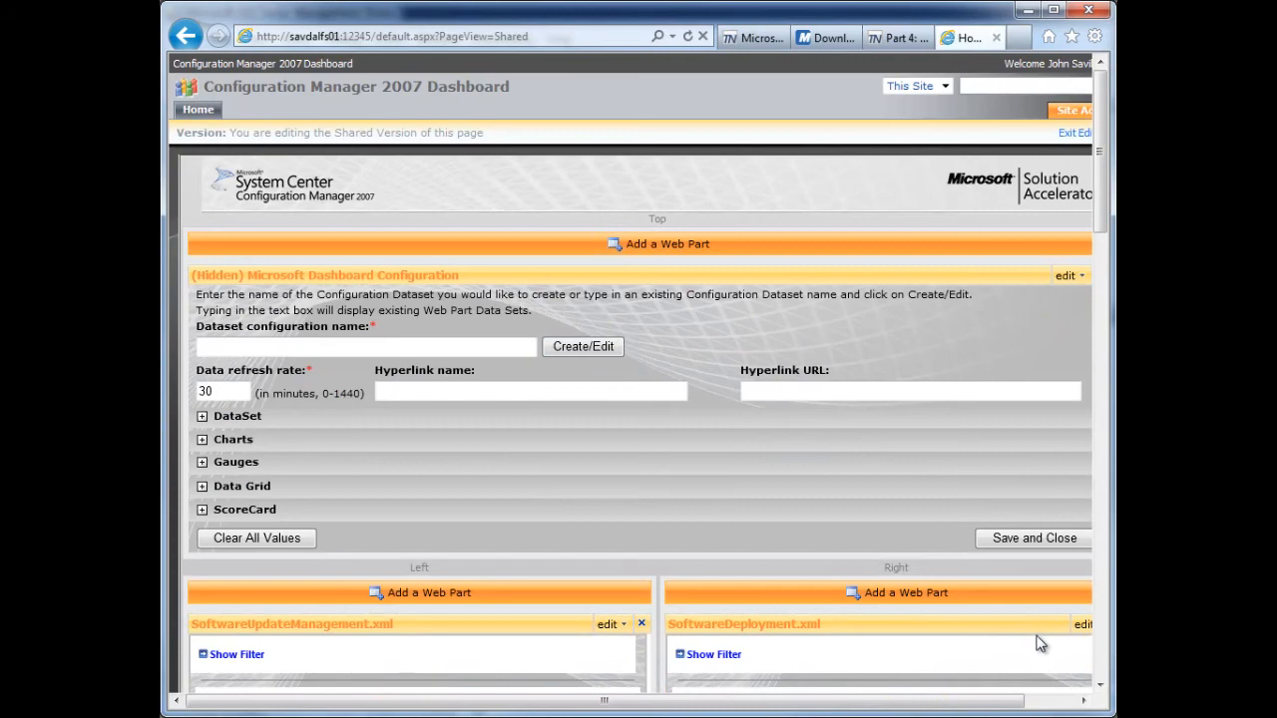
- Add a Microsoft Dashboard Viewer web part to the dashboard zone that holds Client Inventory Count
scroll(1097, 319, "down", 15)
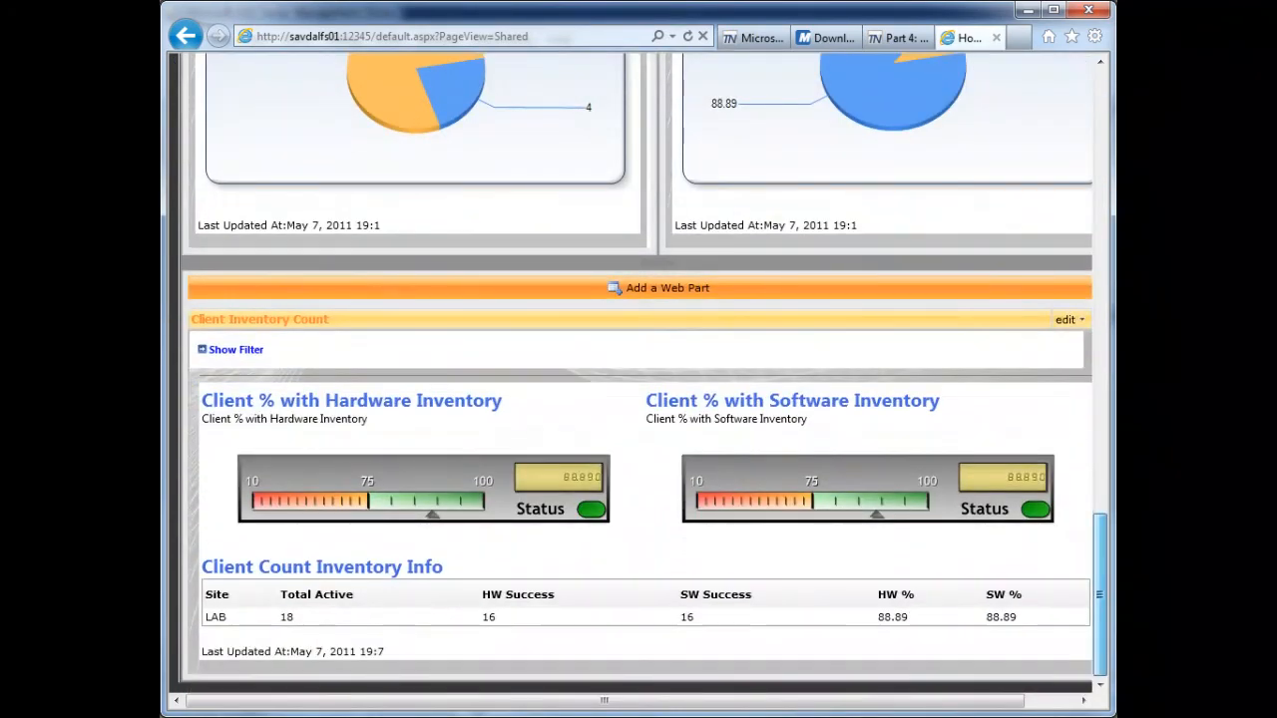
left_click(687, 288)
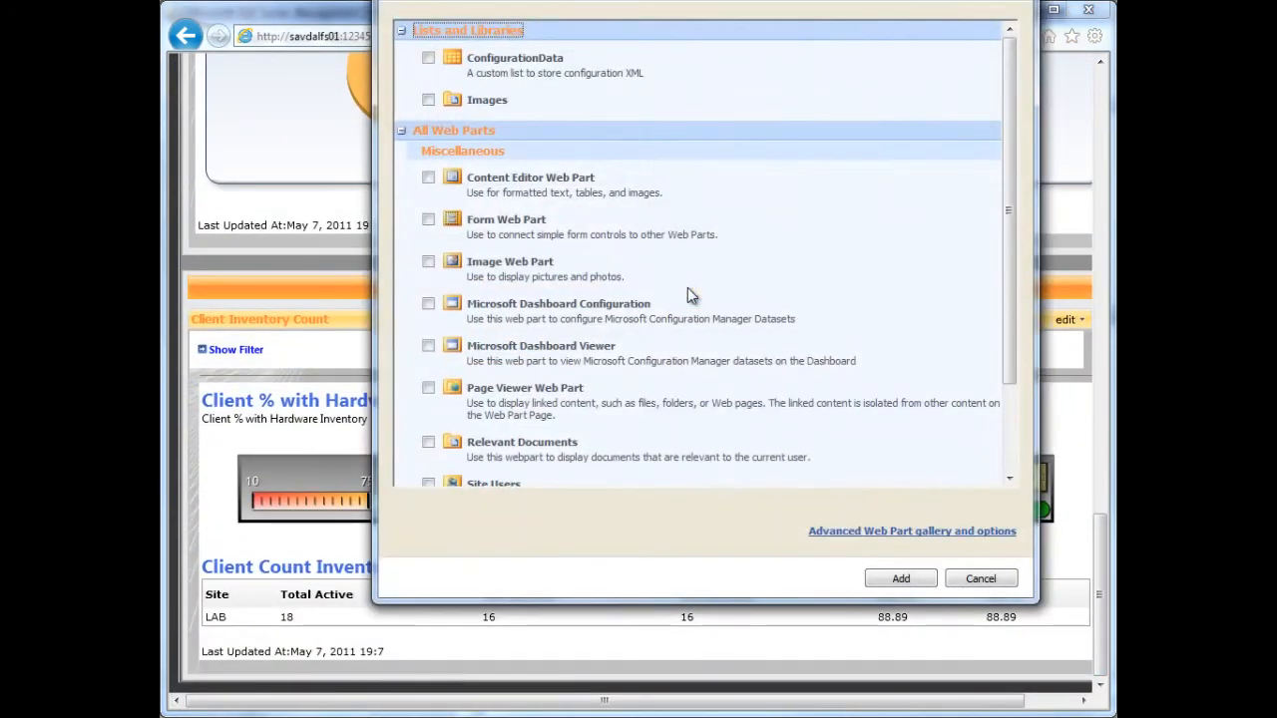
left_click(428, 345)
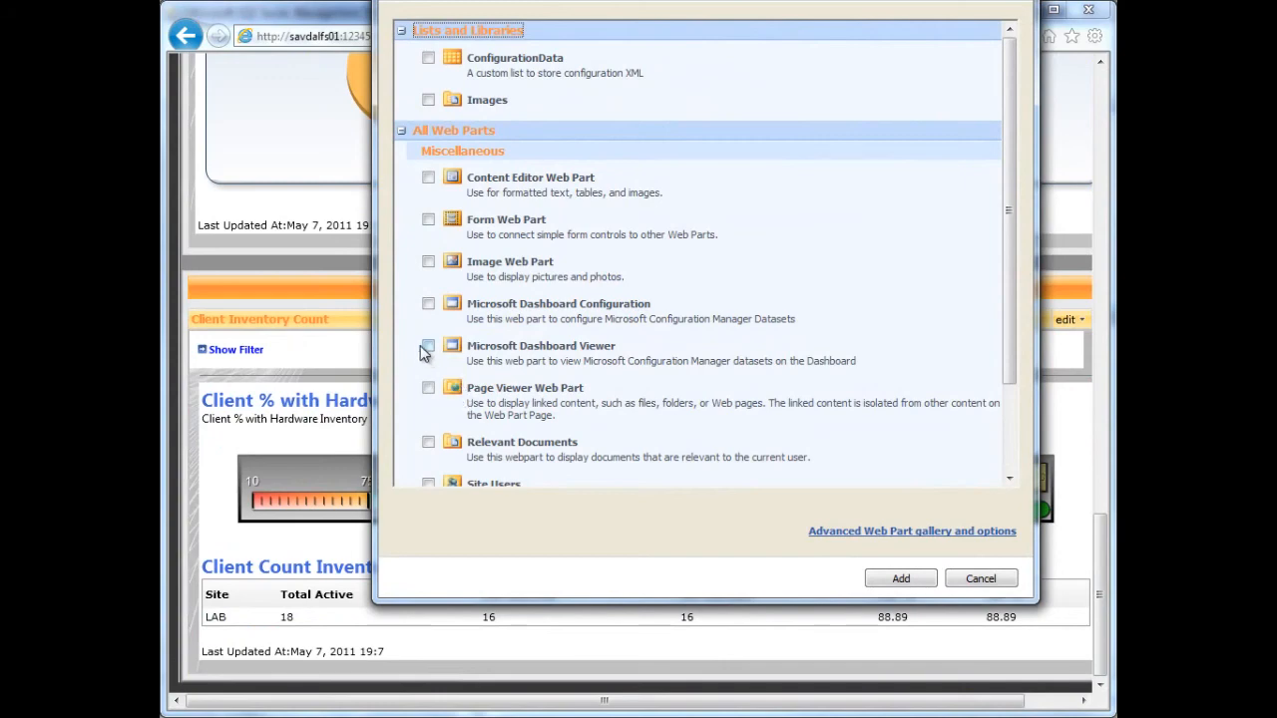
left_click(898, 578)
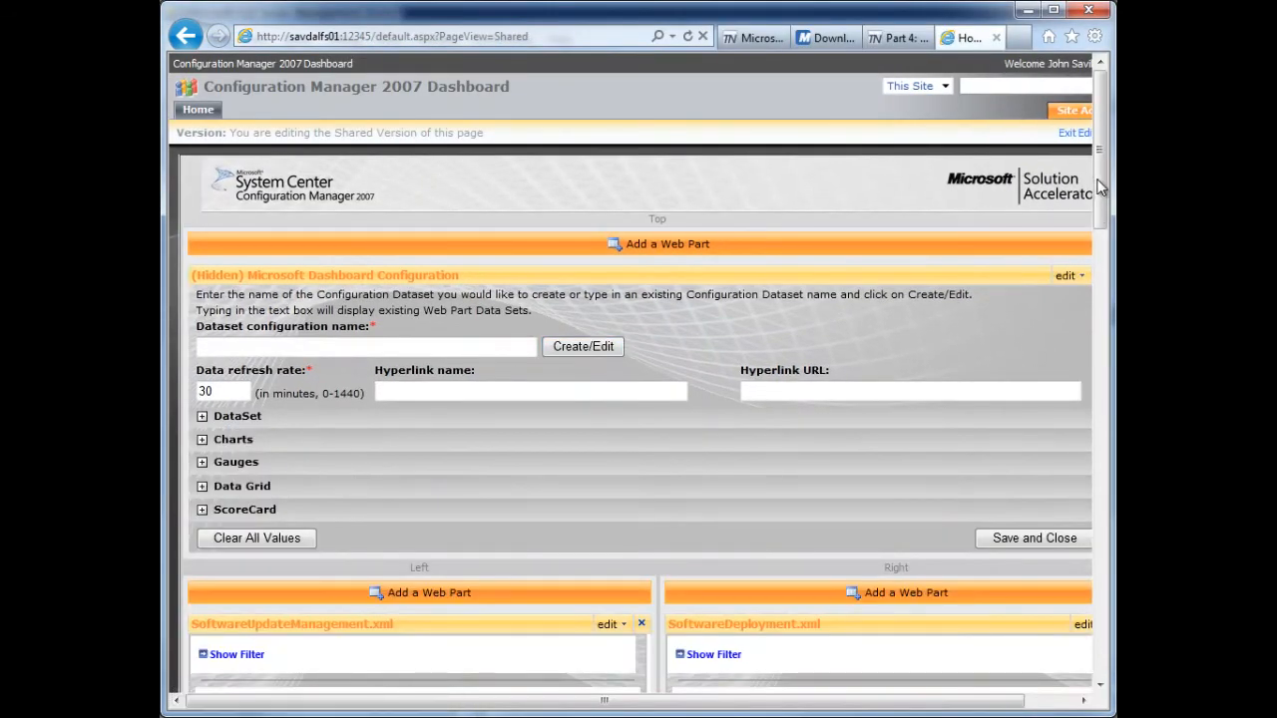
- Open the shared properties of the new Microsoft Dashboard Viewer web part for modification
left_click_drag(1099, 188, 1100, 639)
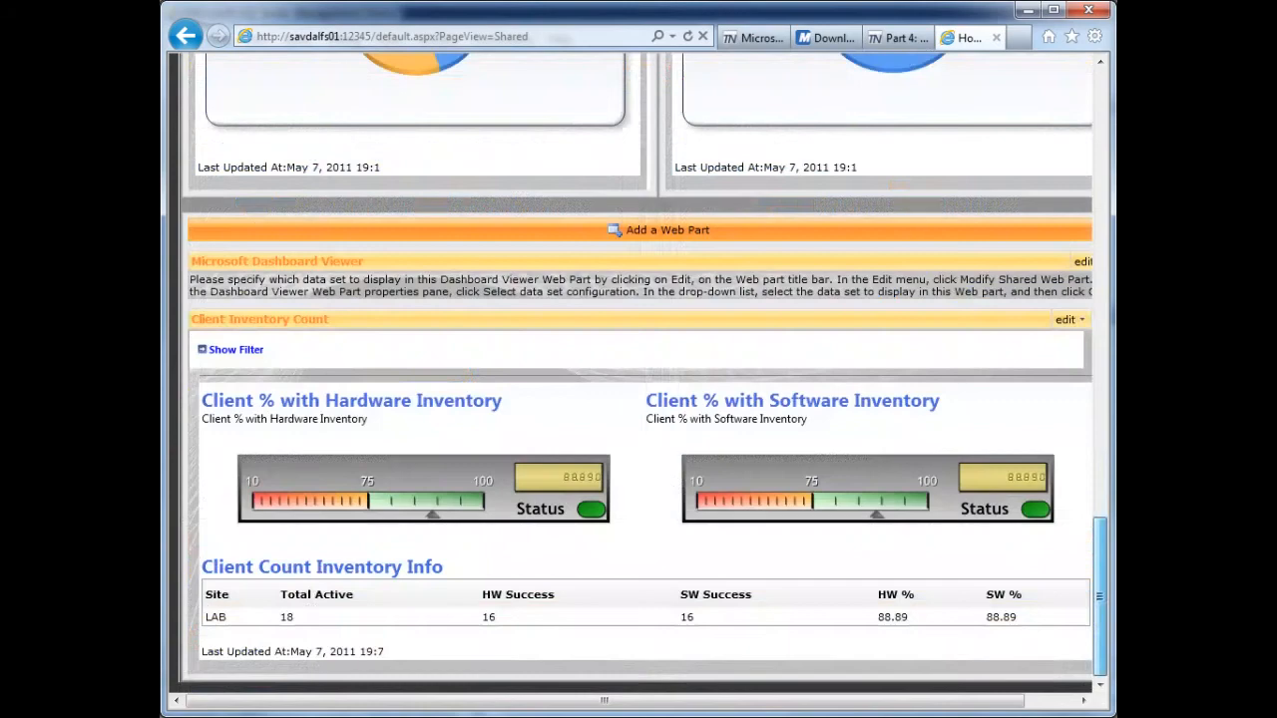
left_click(1082, 262)
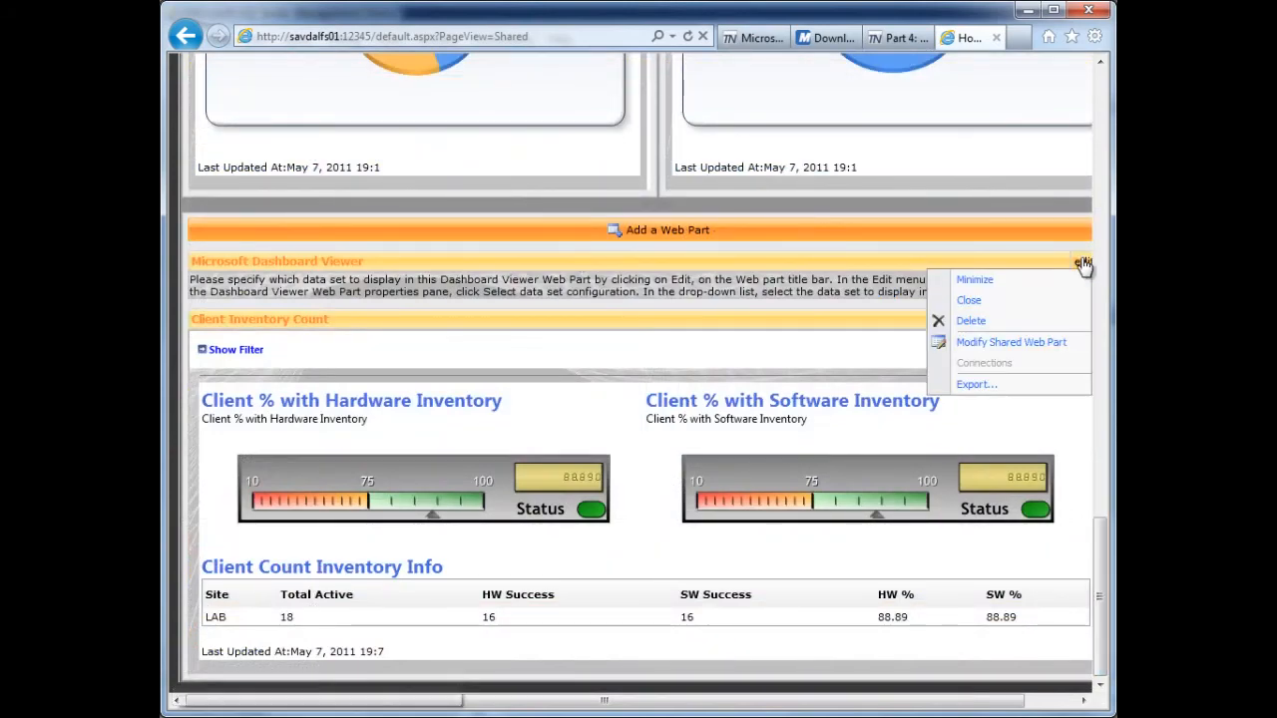
left_click(990, 342)
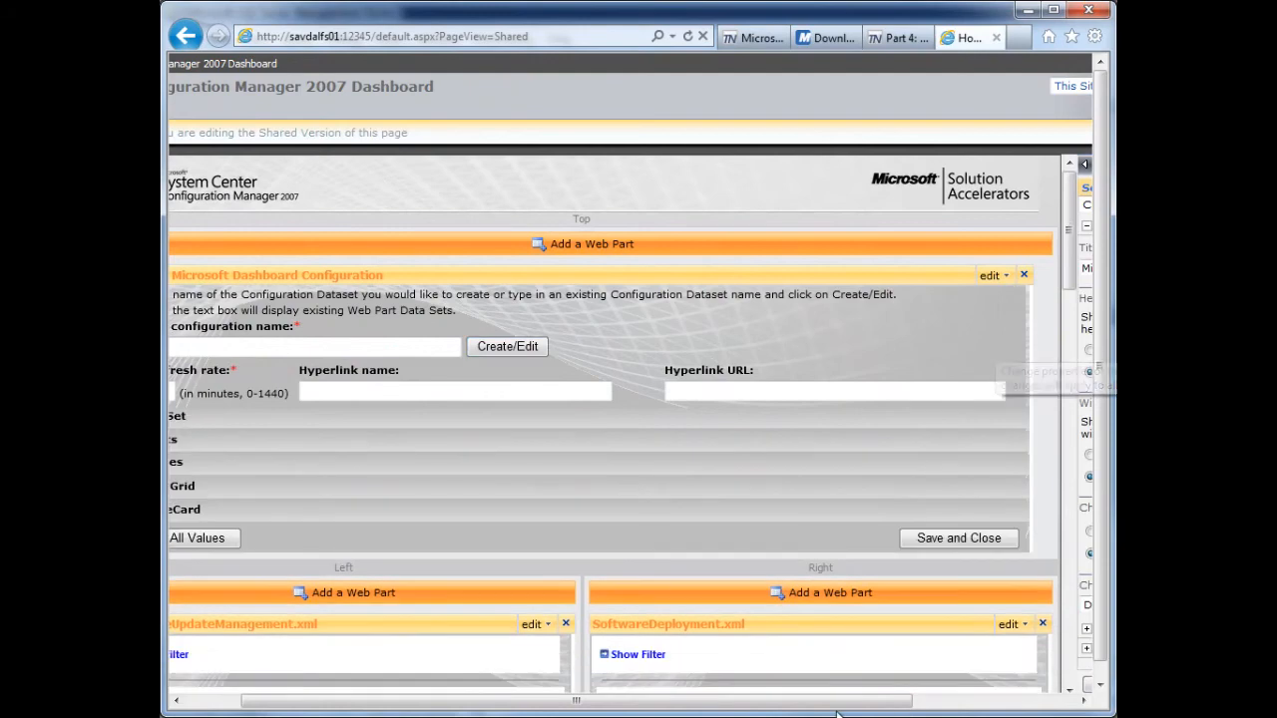
- Assign the ClientErrorStatus7Days dataset configuration to the new Microsoft Dashboard Viewer web part and apply the change
left_click_drag(834, 709, 1020, 708)
left_click(1054, 205)
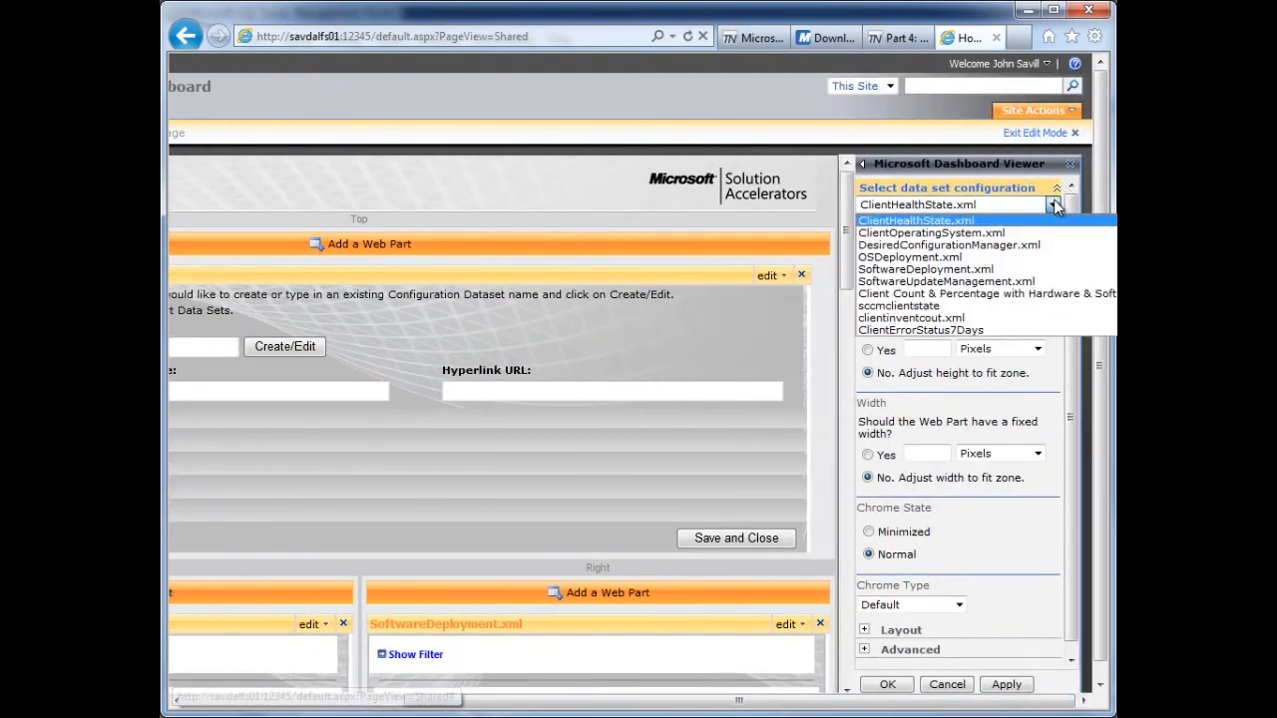
left_click(930, 331)
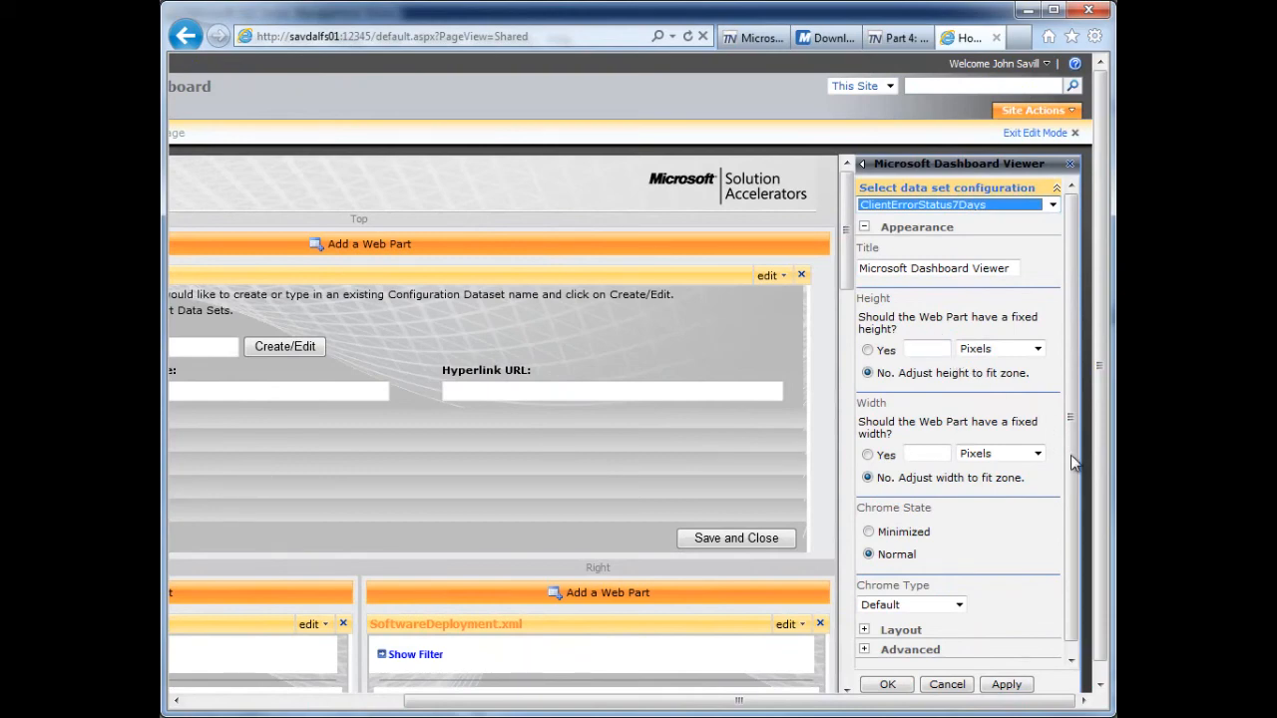
scroll(1074, 461, "down", 1)
left_click(1020, 687)
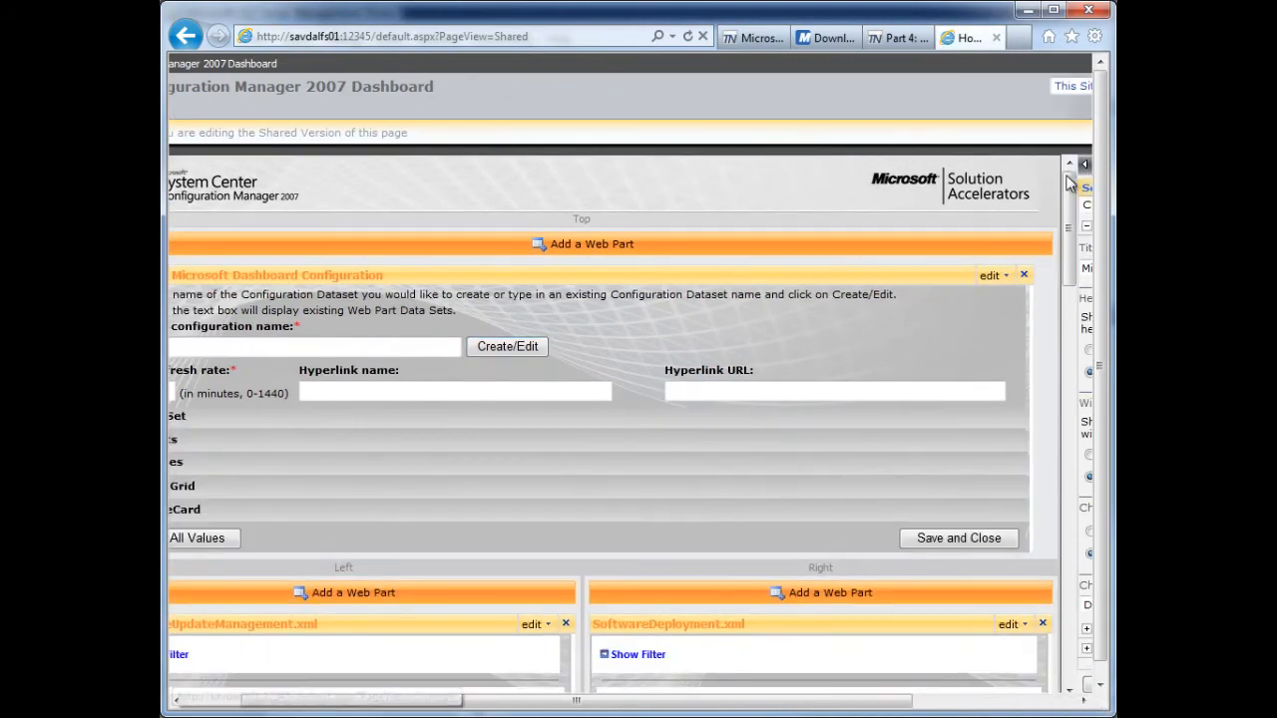
- Compare the pie chart legend in the new viewer web part with the example chart in the blog post
left_click_drag(1071, 184, 1084, 586)
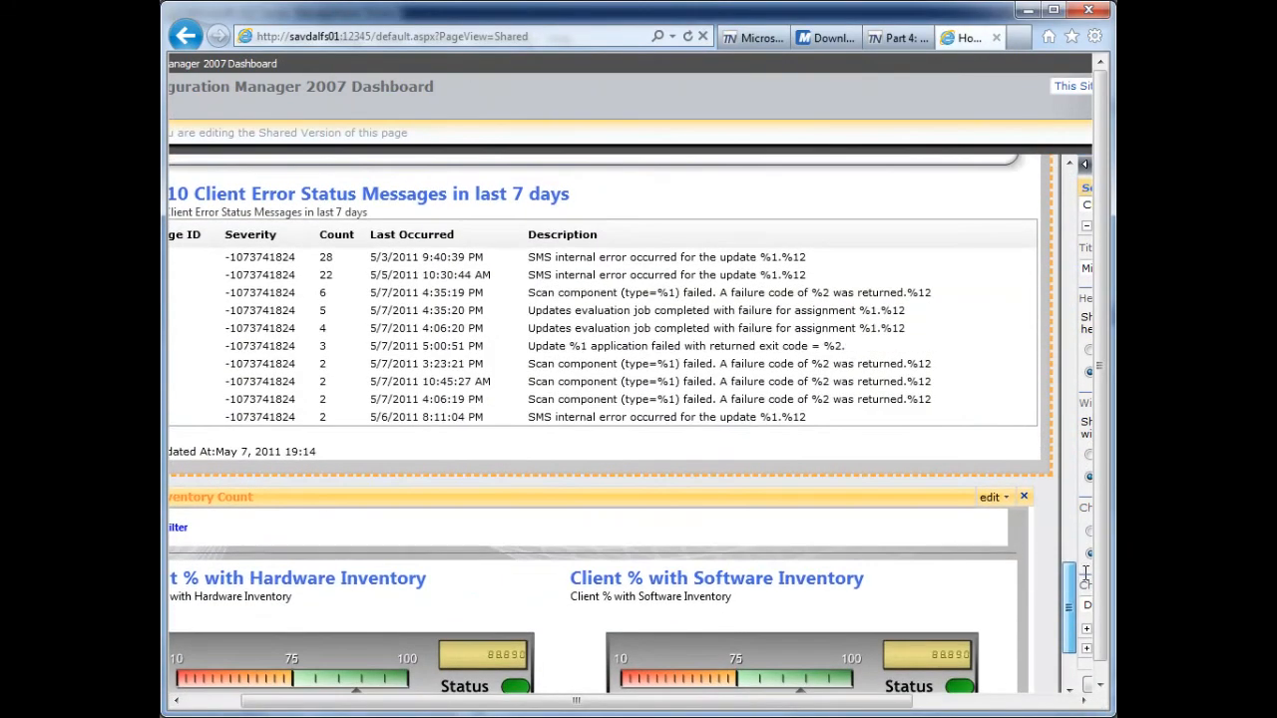
left_click_drag(1085, 574, 1087, 528)
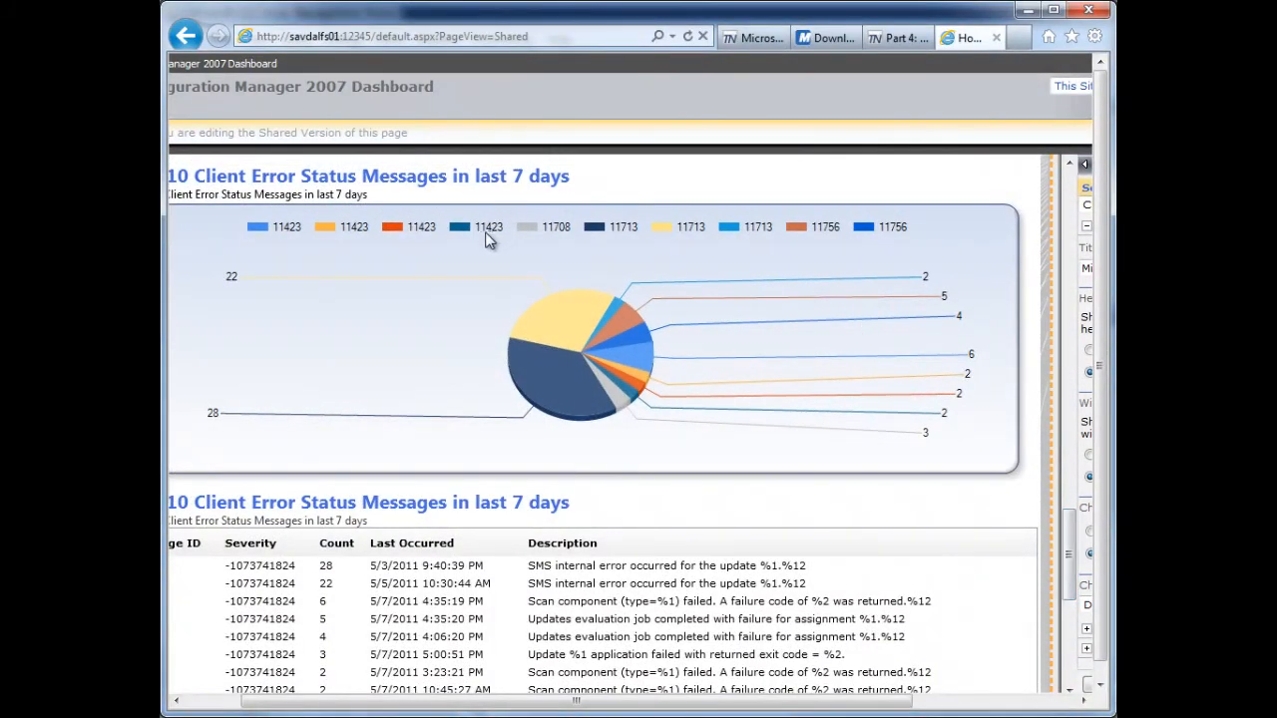
left_click(901, 40)
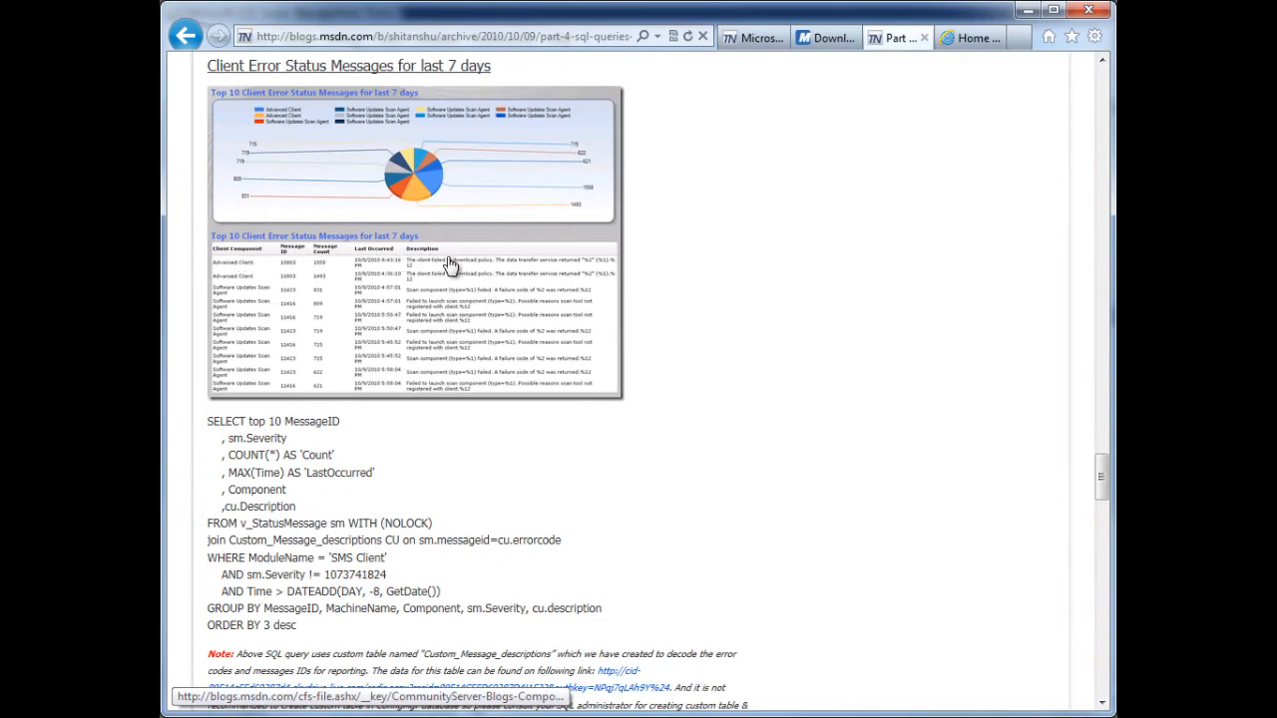
left_click(969, 40)
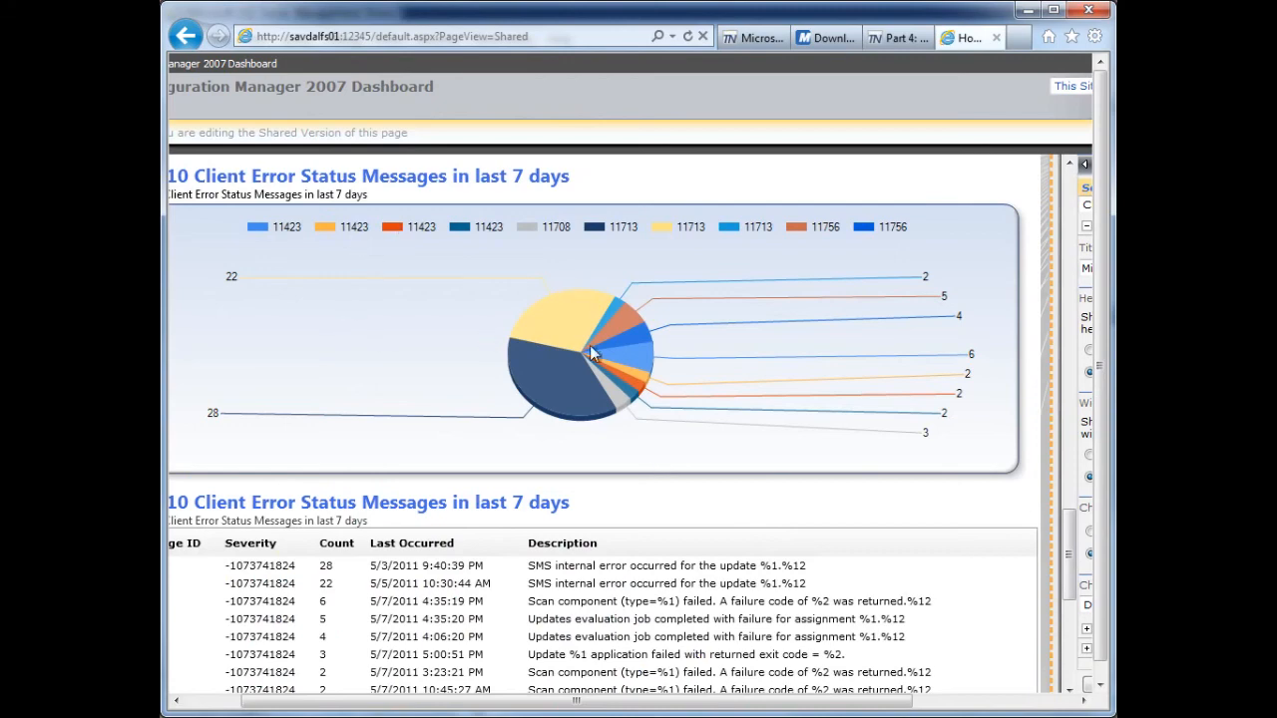
- Load the ClientErrorStatus7Days dataset for editing in the Microsoft Dashboard Configuration web part
left_click_drag(893, 710, 1020, 710)
left_click(1050, 669)
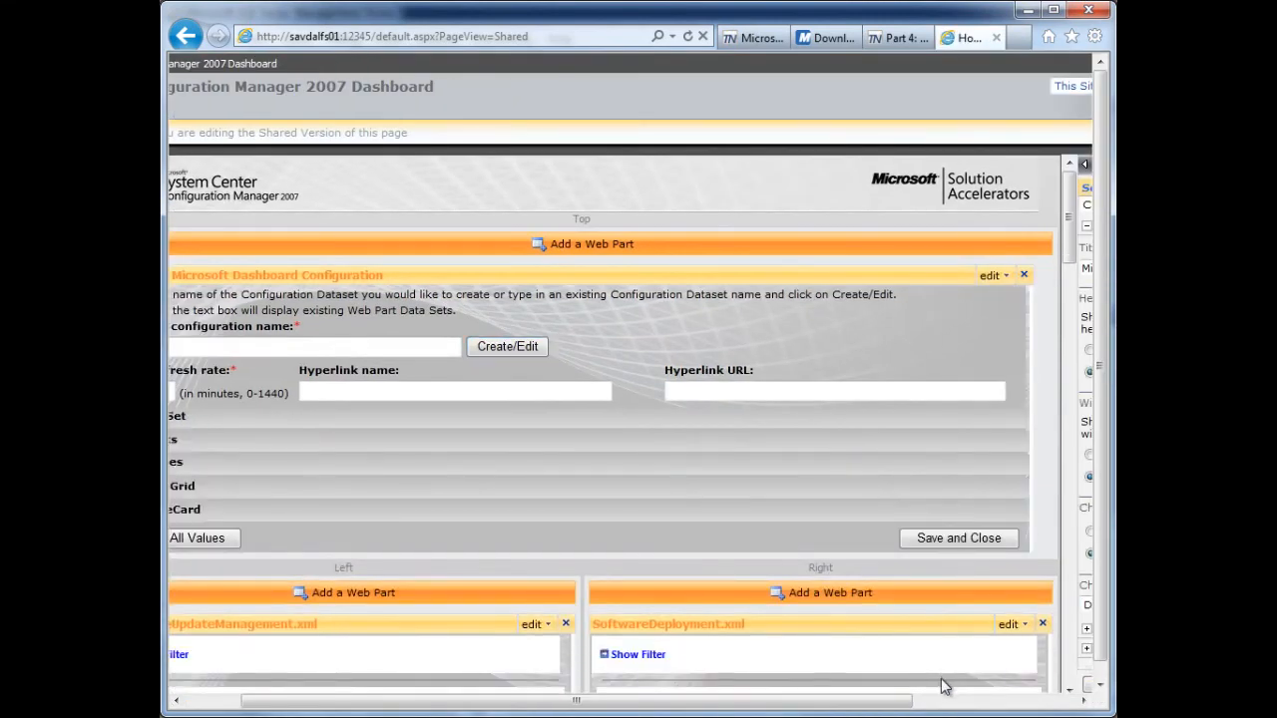
left_click(505, 346)
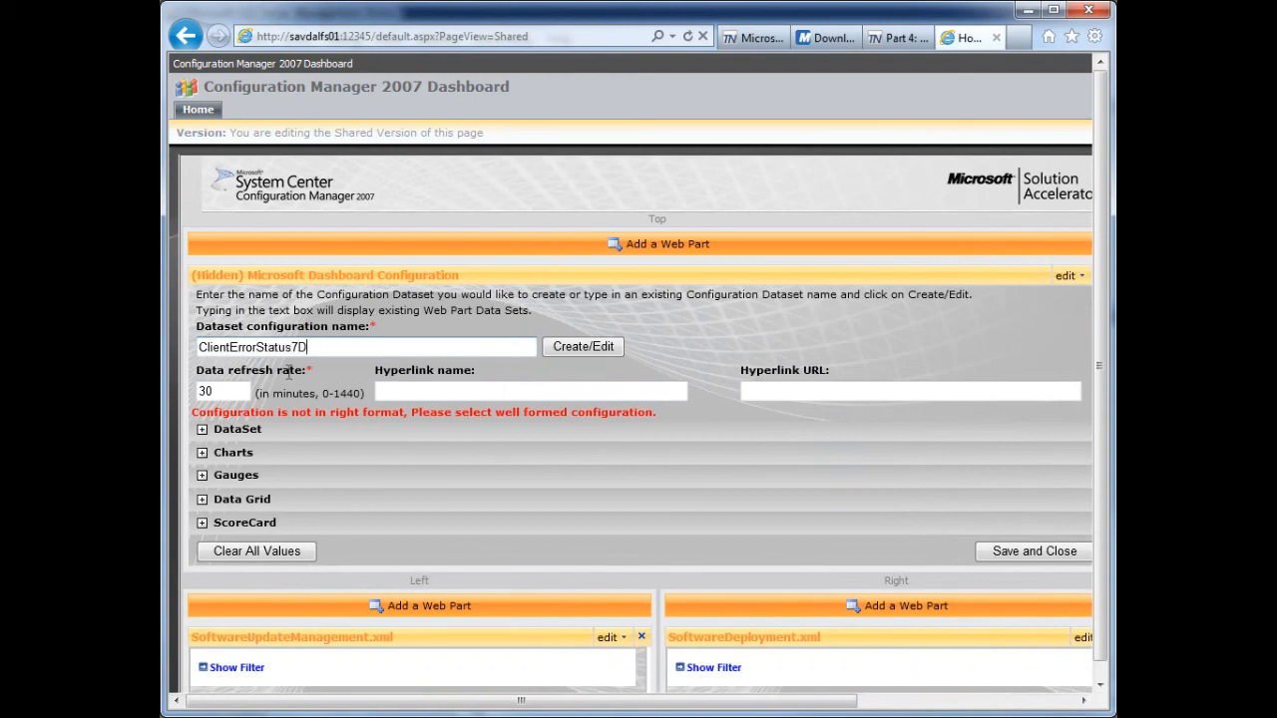
left_click(584, 351)
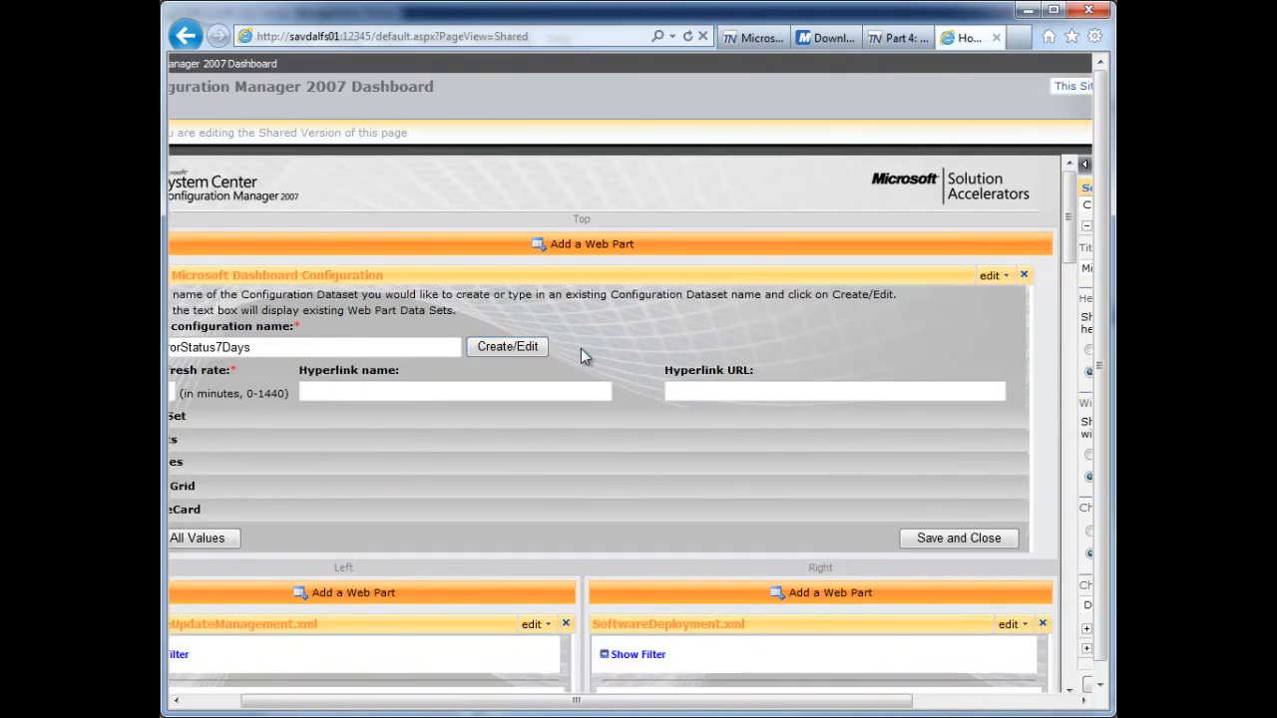
left_click_drag(339, 704, 263, 706)
- Set the pie chart's legend field to Component, and save and close the dataset configuration
left_click(202, 487)
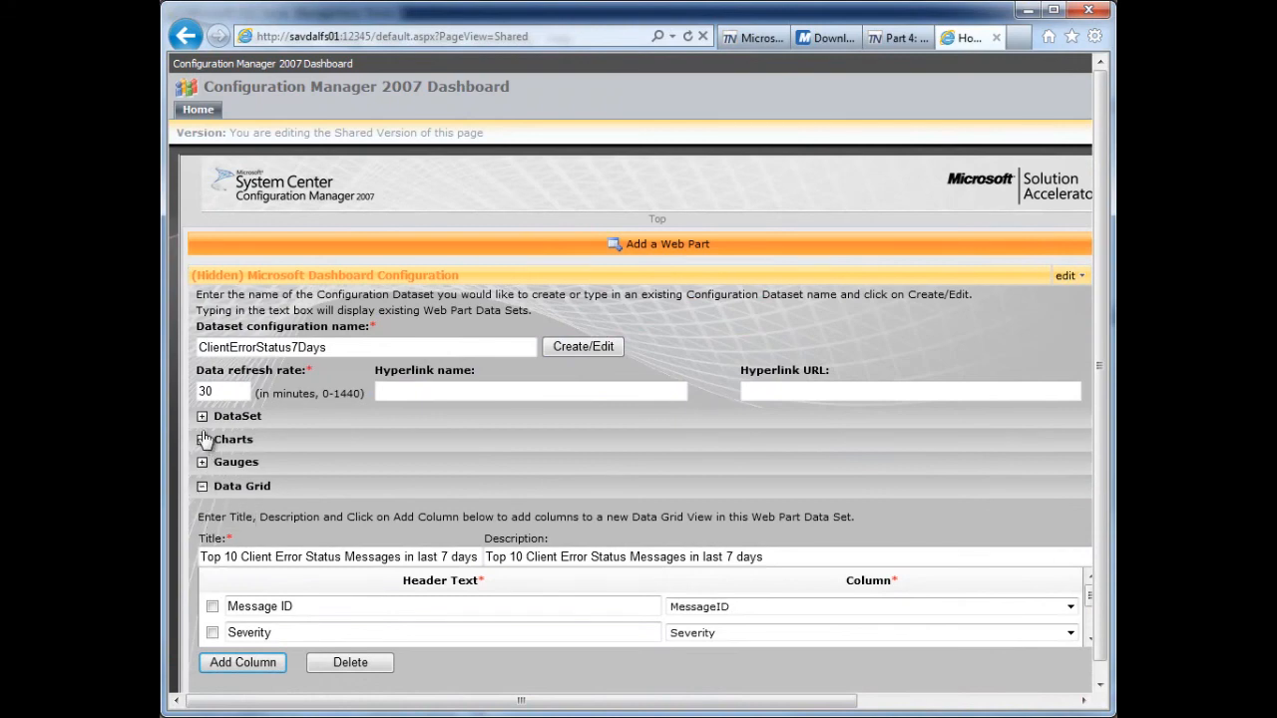
left_click(203, 442)
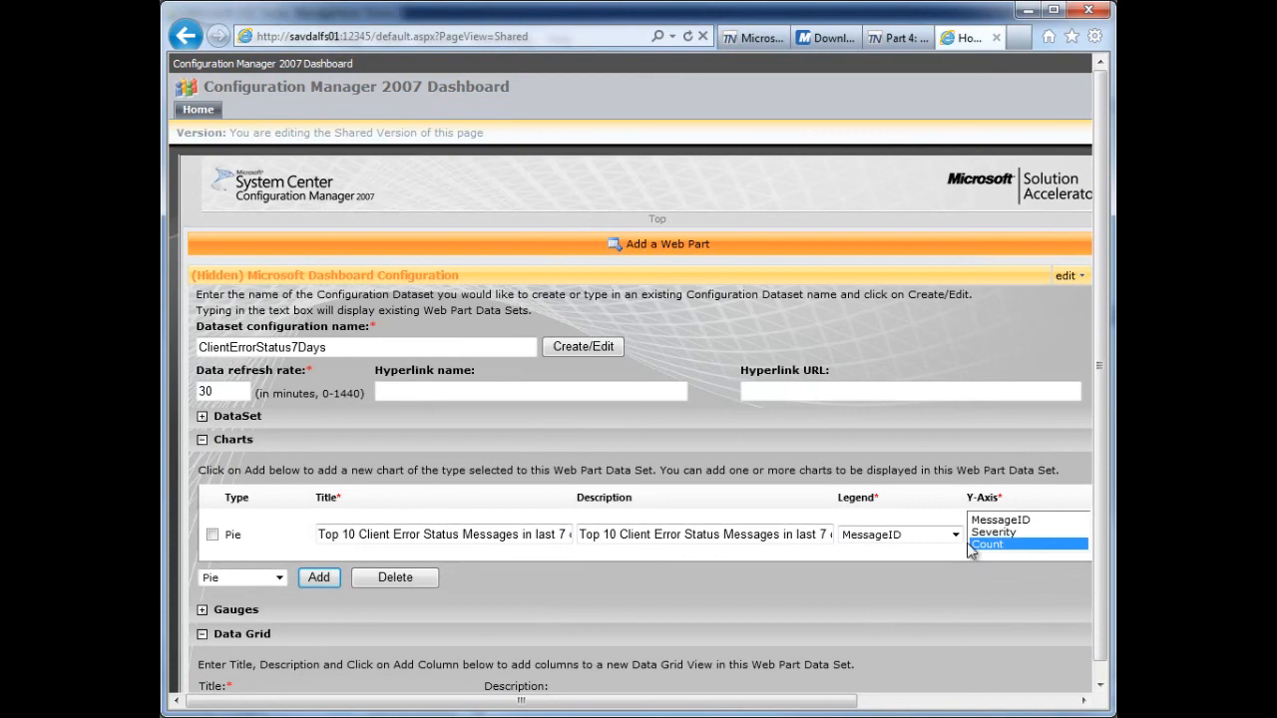
left_click(954, 535)
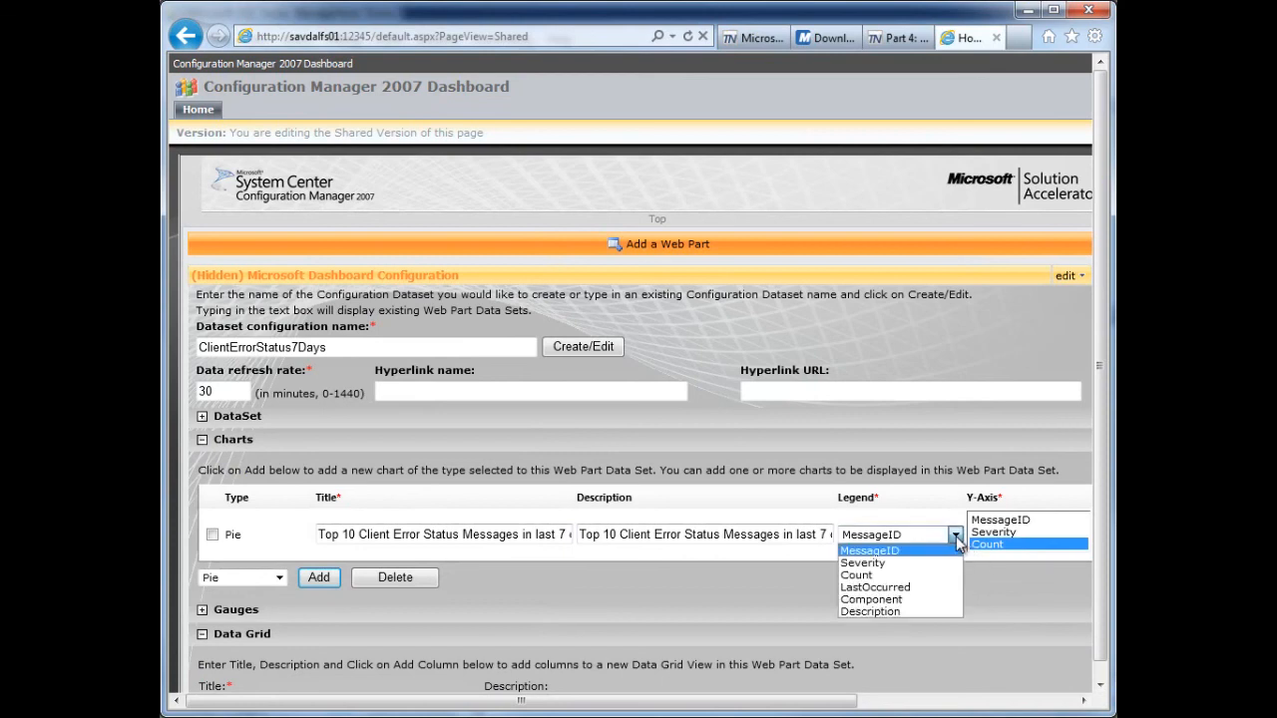
left_click(875, 599)
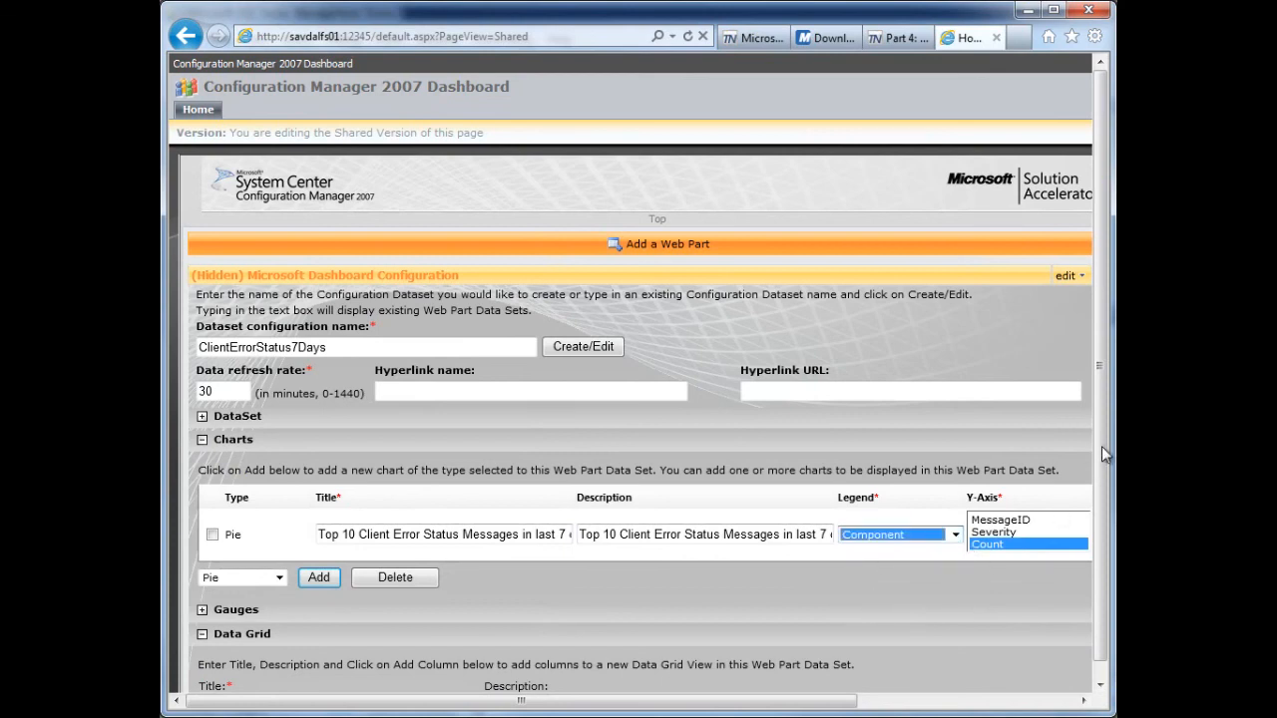
scroll(1107, 658, "down", 1)
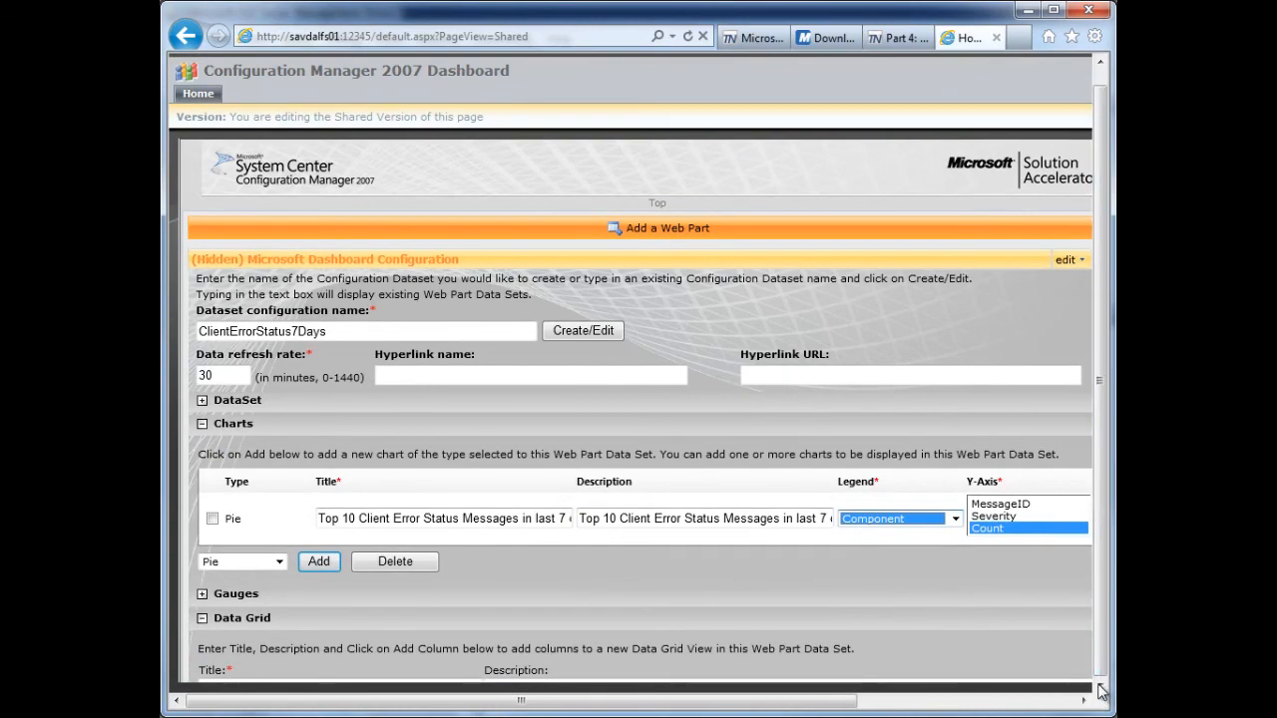
left_click(918, 711)
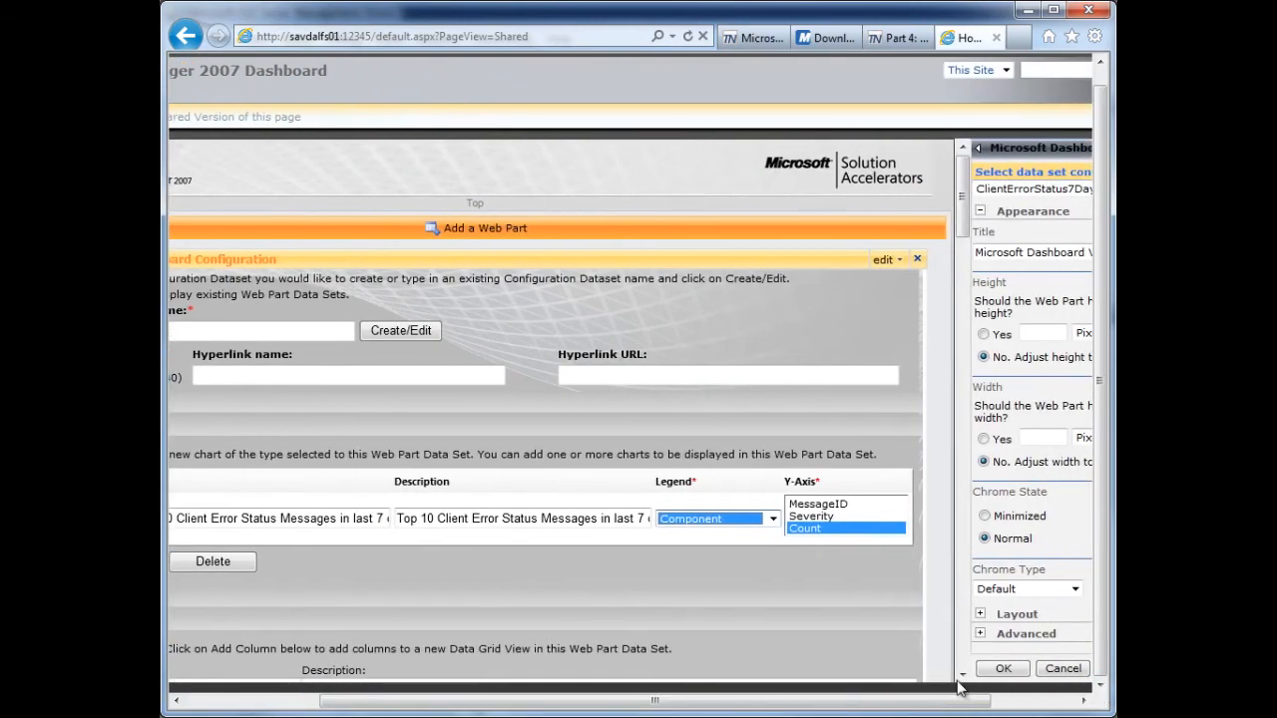
left_click_drag(963, 227, 963, 270)
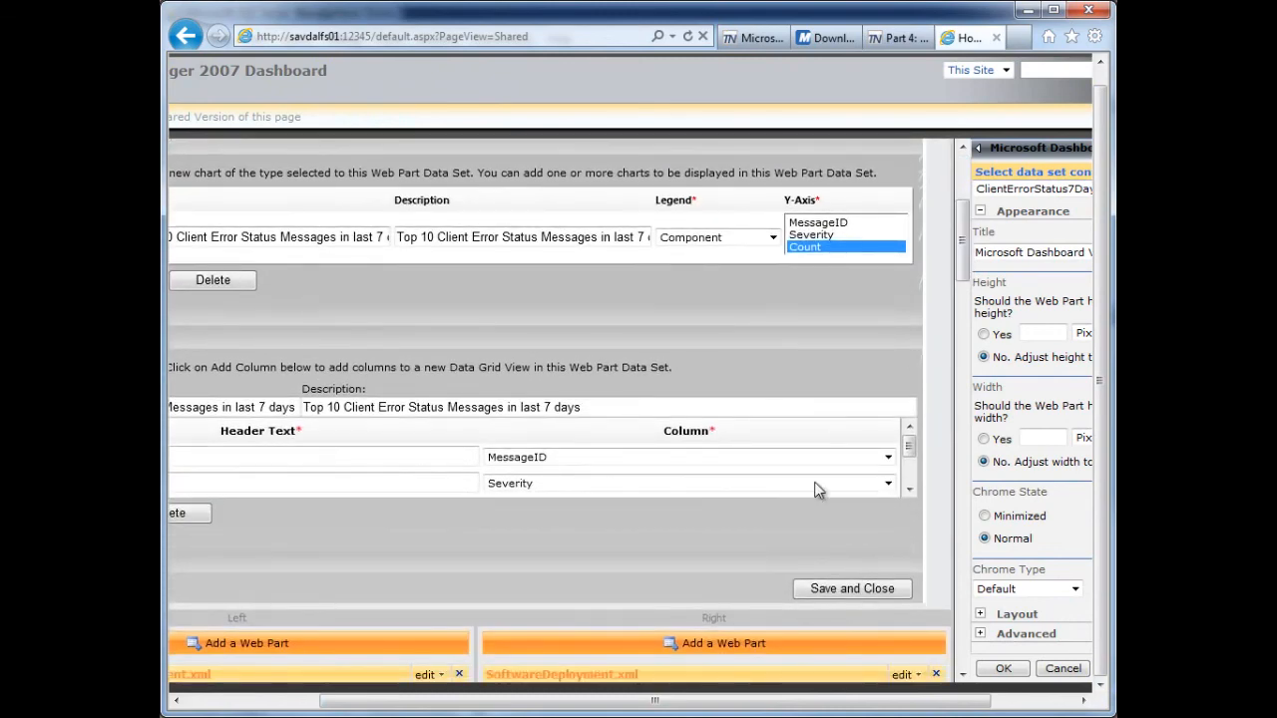
left_click_drag(637, 706, 504, 706)
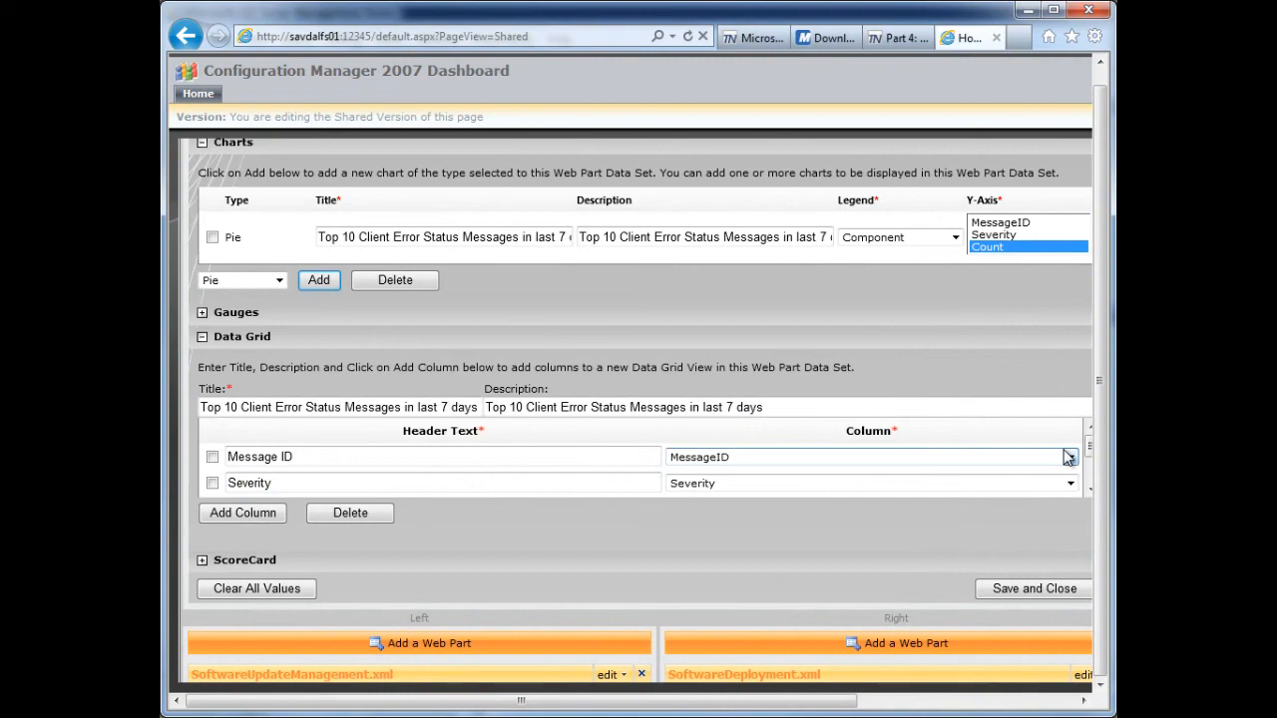
left_click(1031, 591)
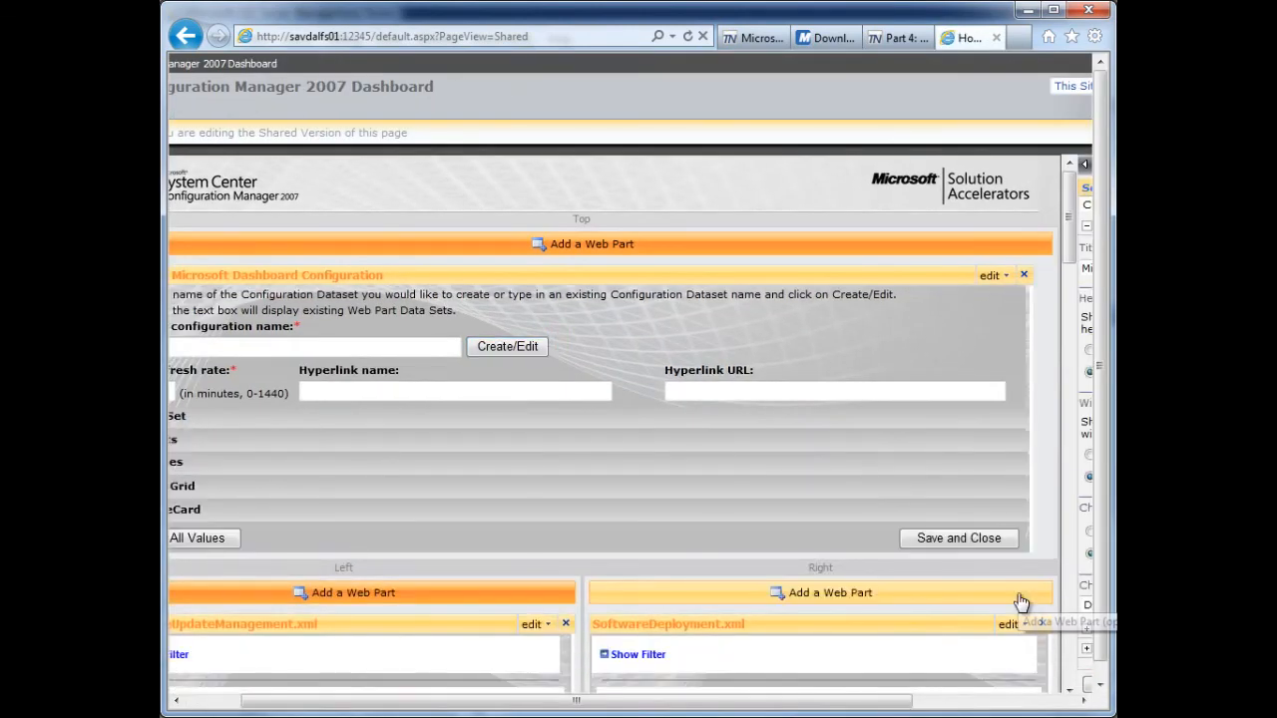
- Check the client error pie chart's legend on the dashboard page and exit edit mode
left_click_drag(1070, 213, 1070, 538)
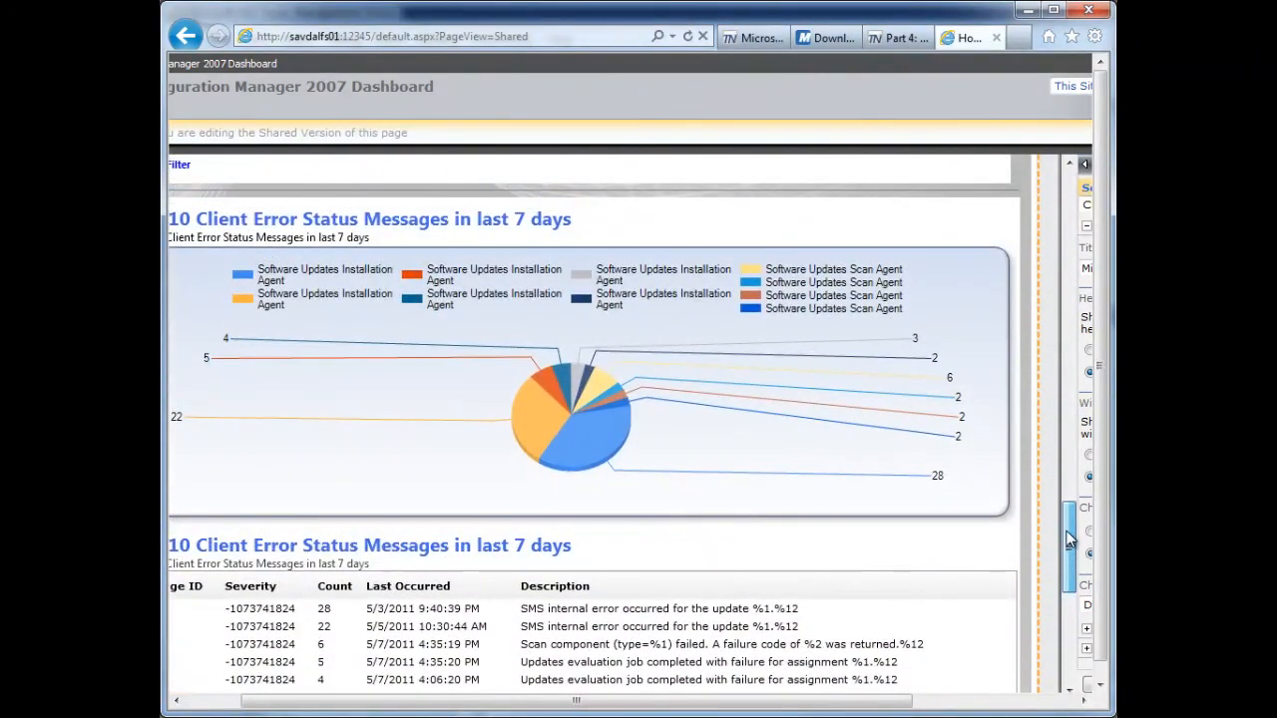
left_click_drag(1070, 539, 1067, 235)
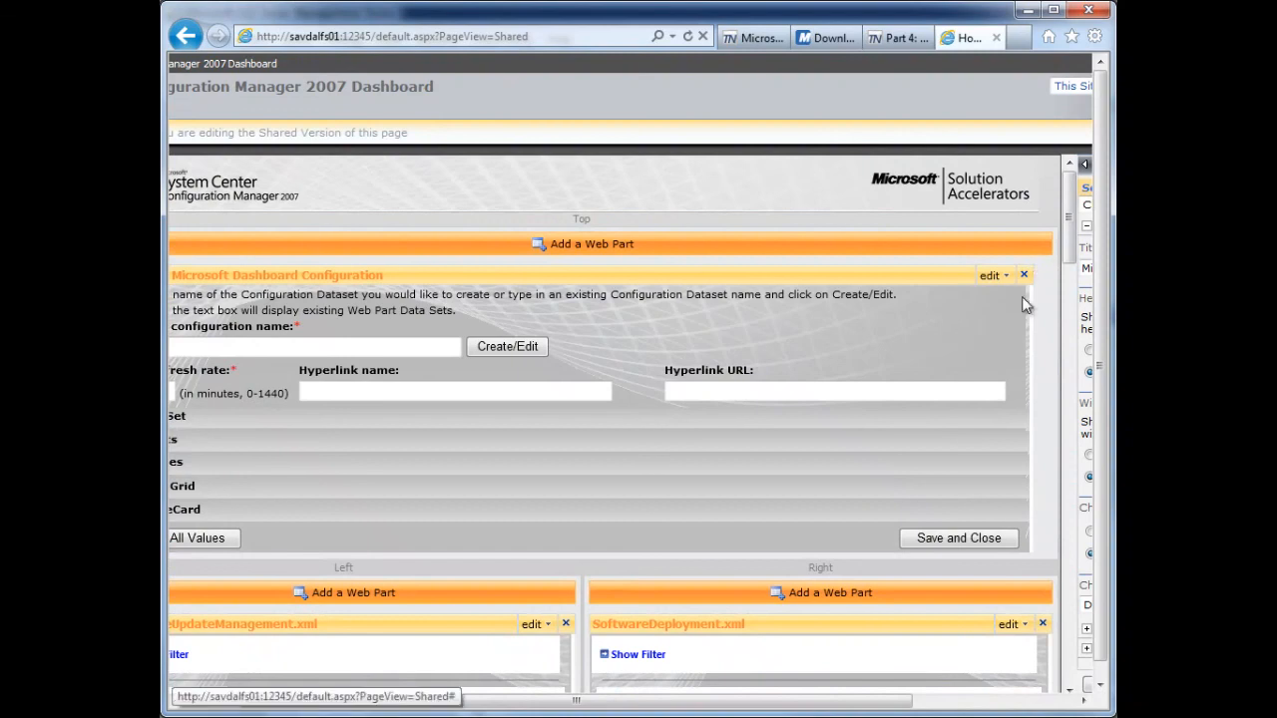
left_click_drag(881, 709, 1048, 708)
left_click(1039, 133)
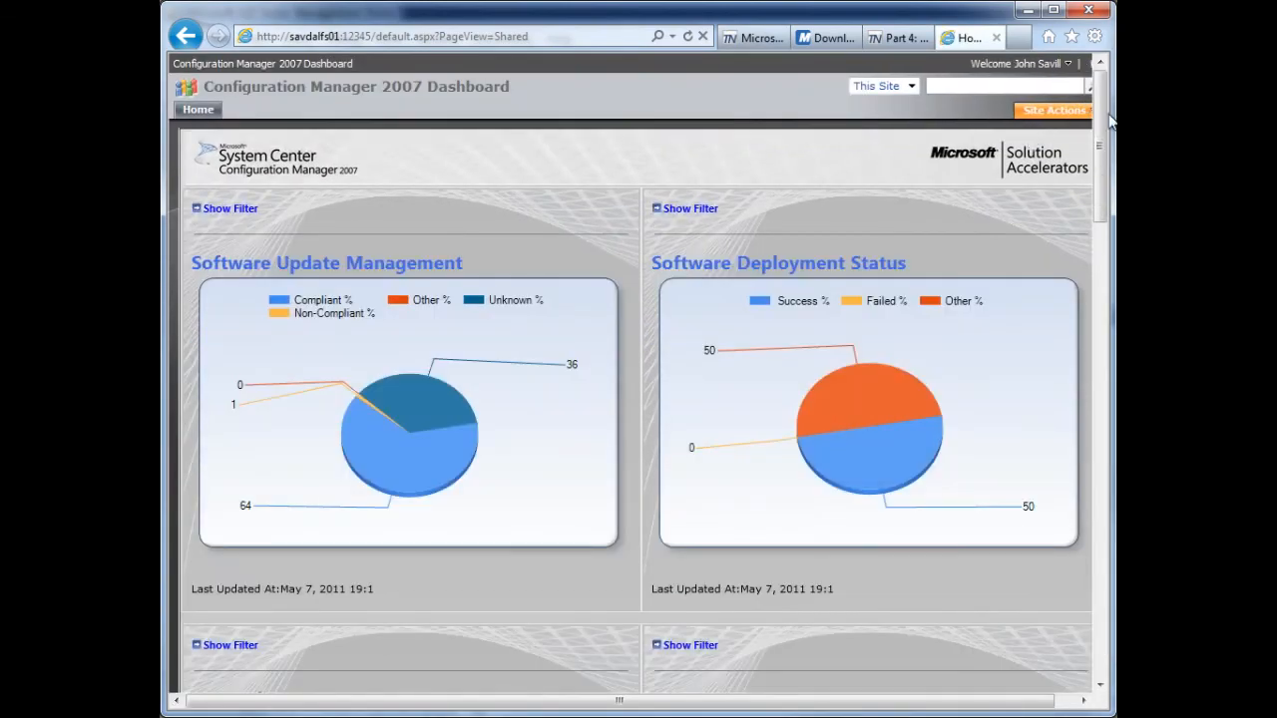
left_click_drag(1110, 120, 1114, 594)
- Review the blog post's client error example, and examine the dashboard's client error and Client Inventory Count sections
left_click(903, 40)
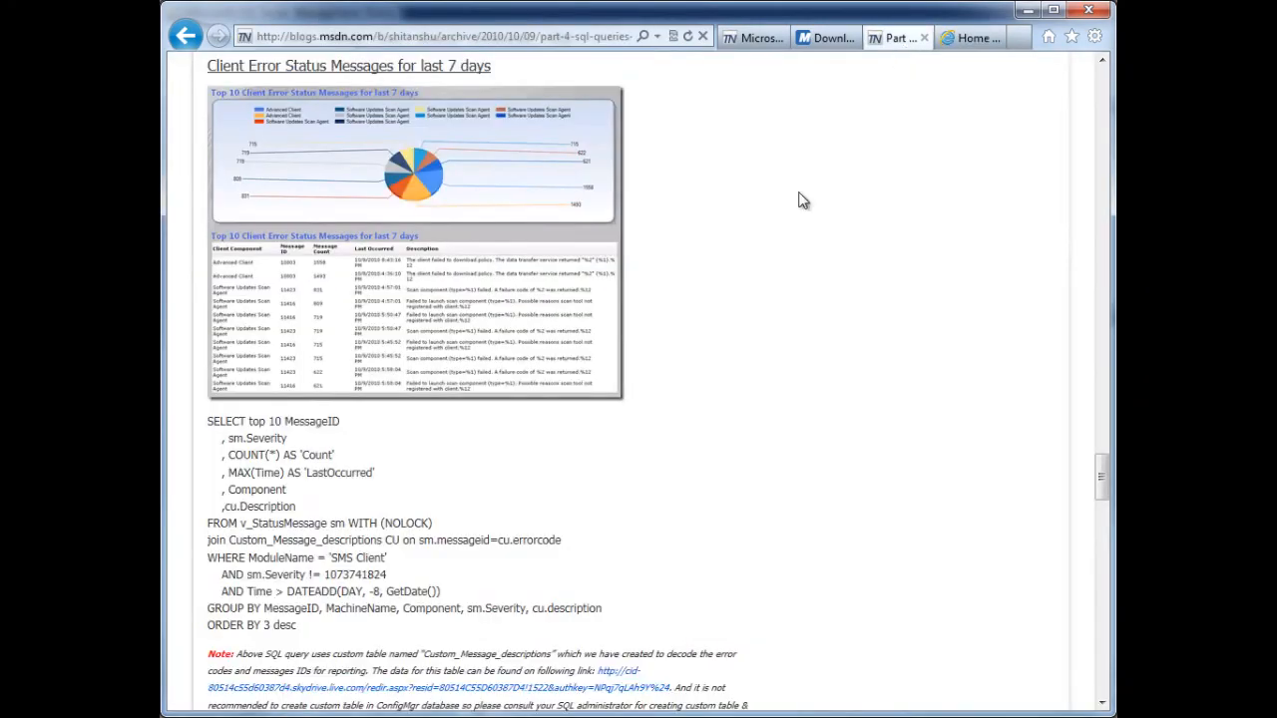
mouse_move(1099, 484)
left_mouse_down()
mouse_move(1103, 599)
mouse_move(1102, 90)
left_mouse_up()
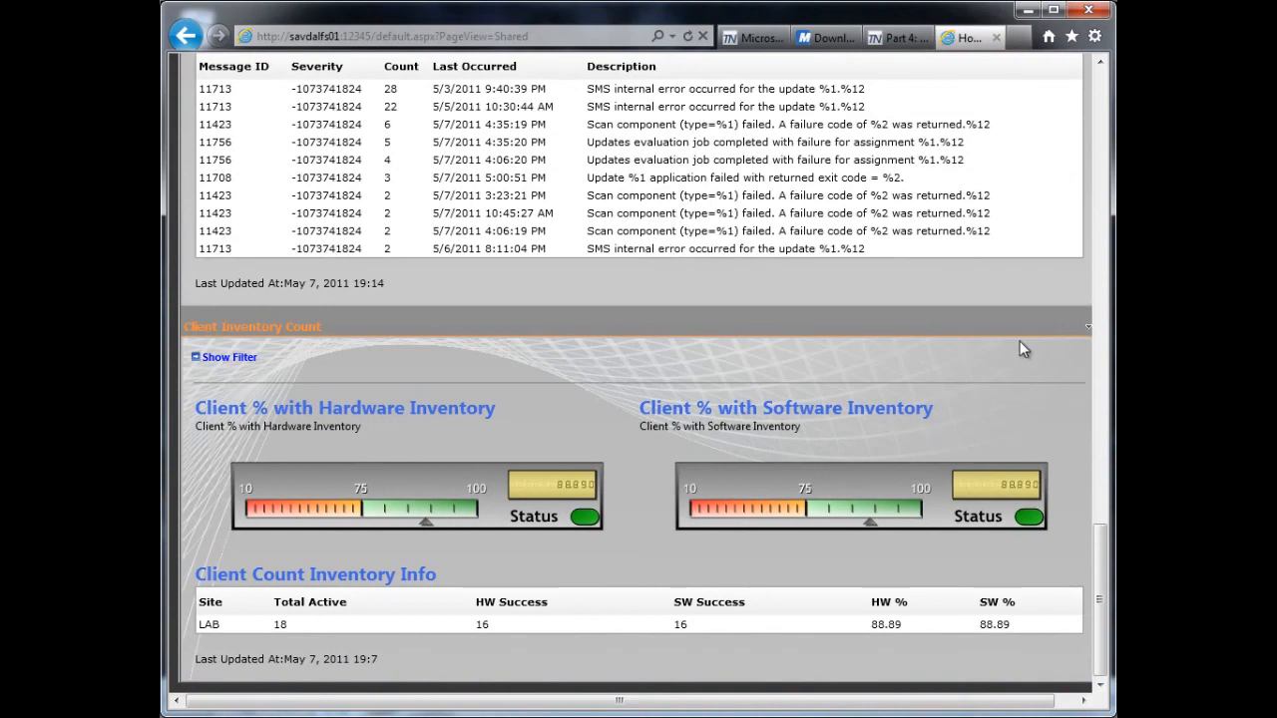
left_click_drag(1110, 607, 1099, 516)
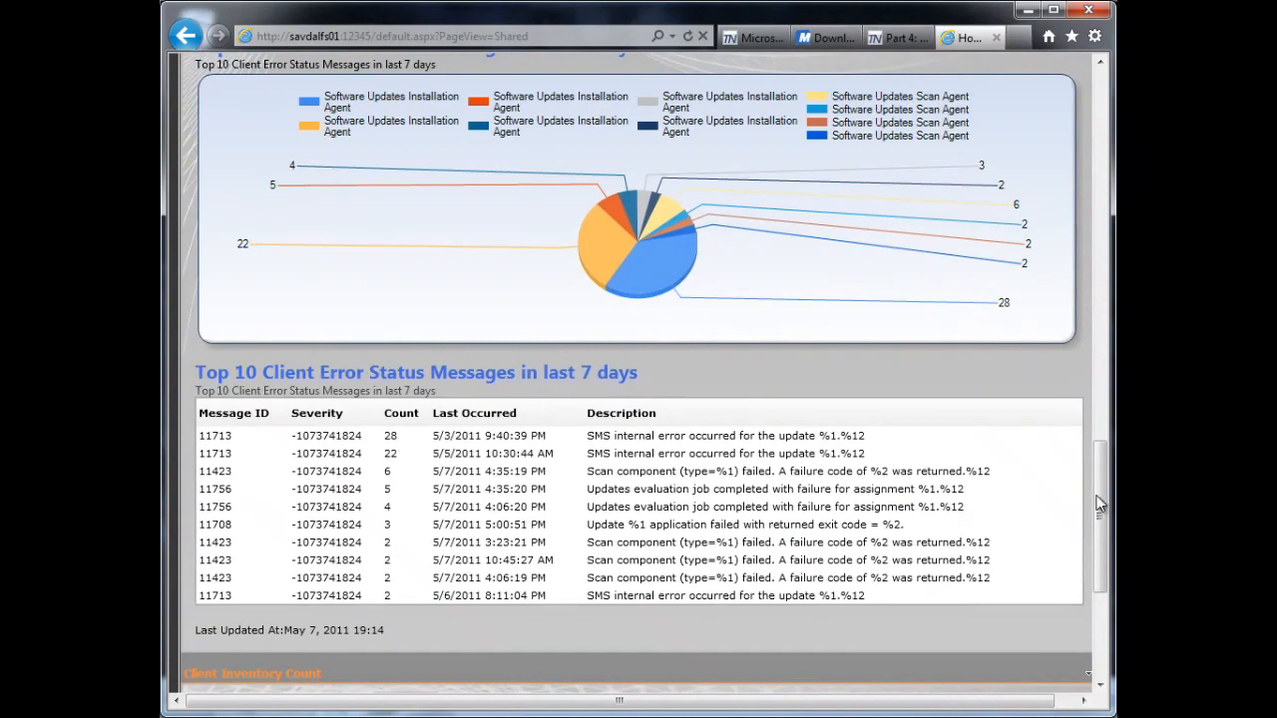
scroll(1099, 504, "down", 4)
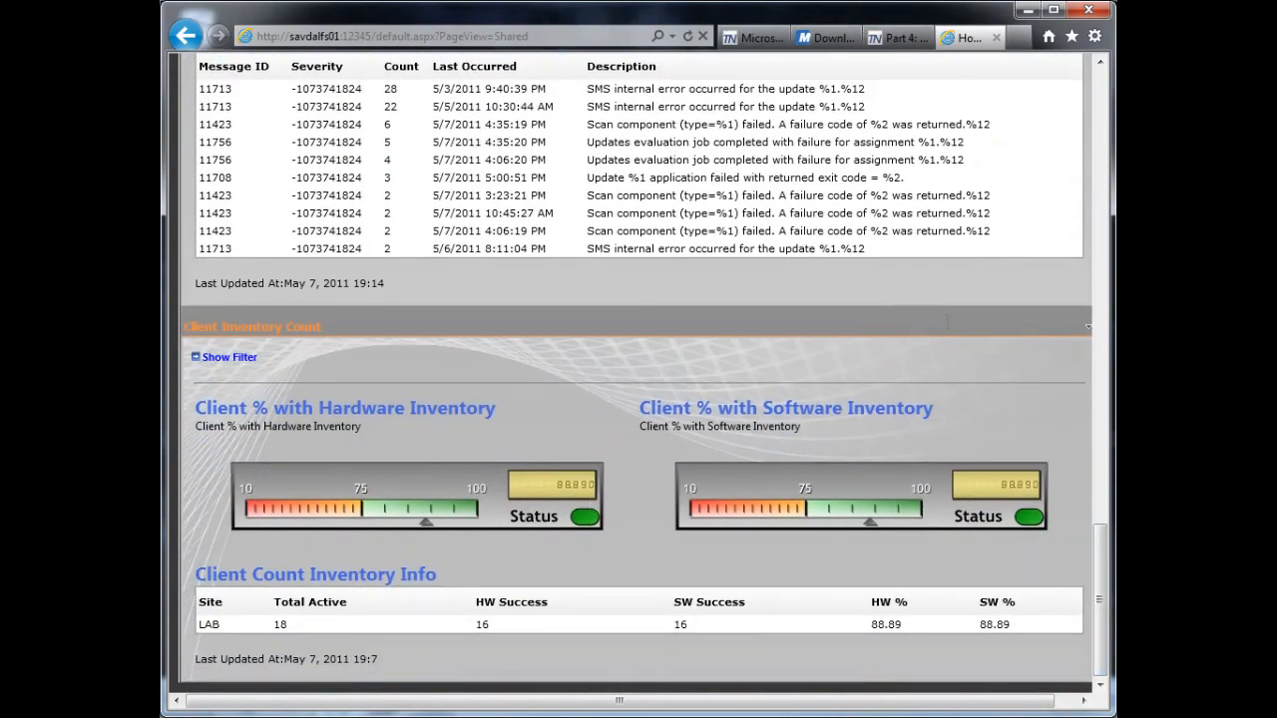